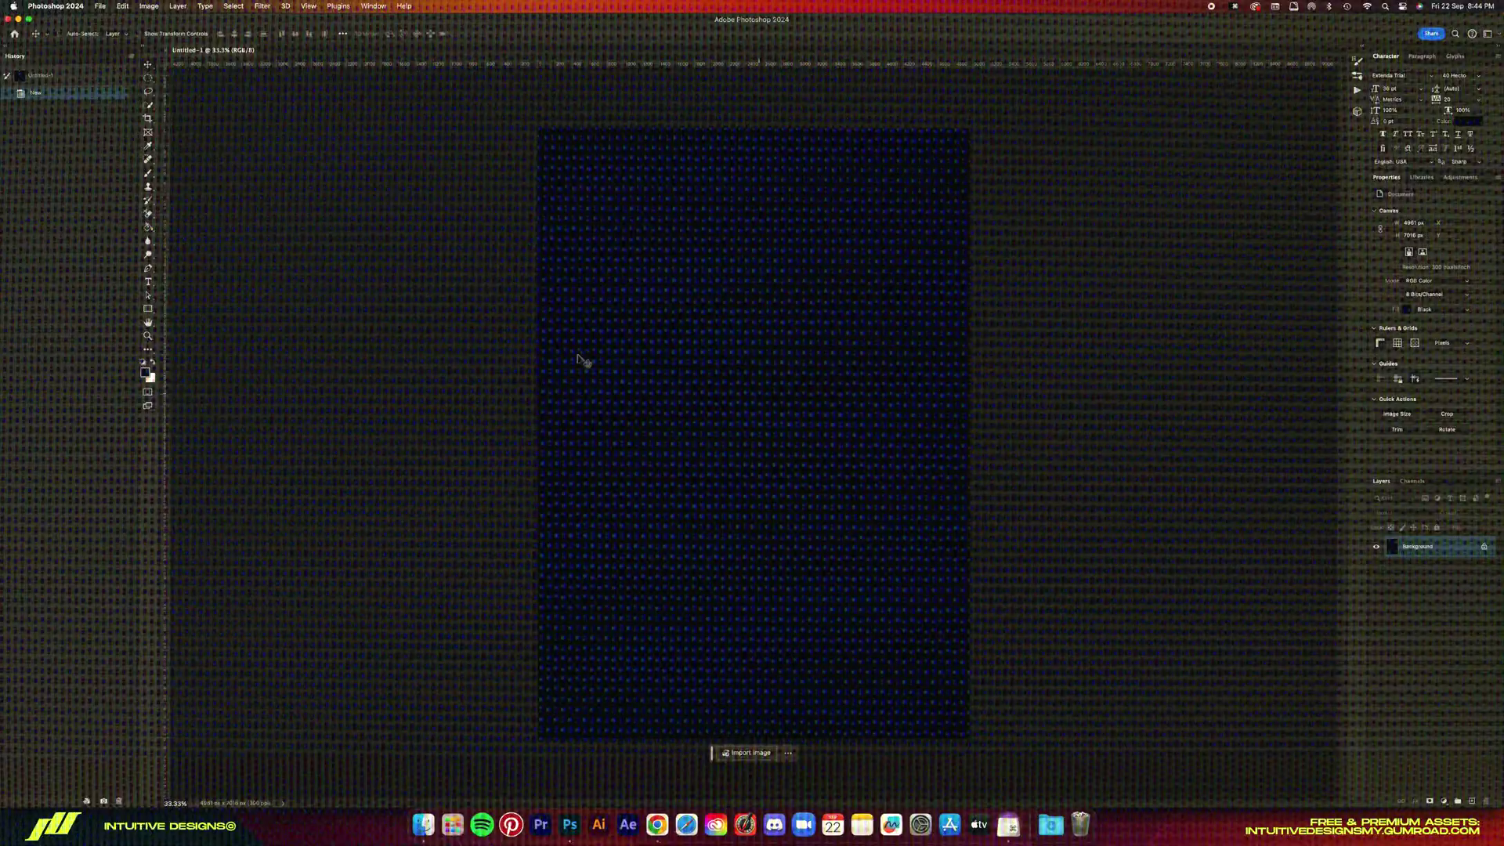
left_click(149, 6)
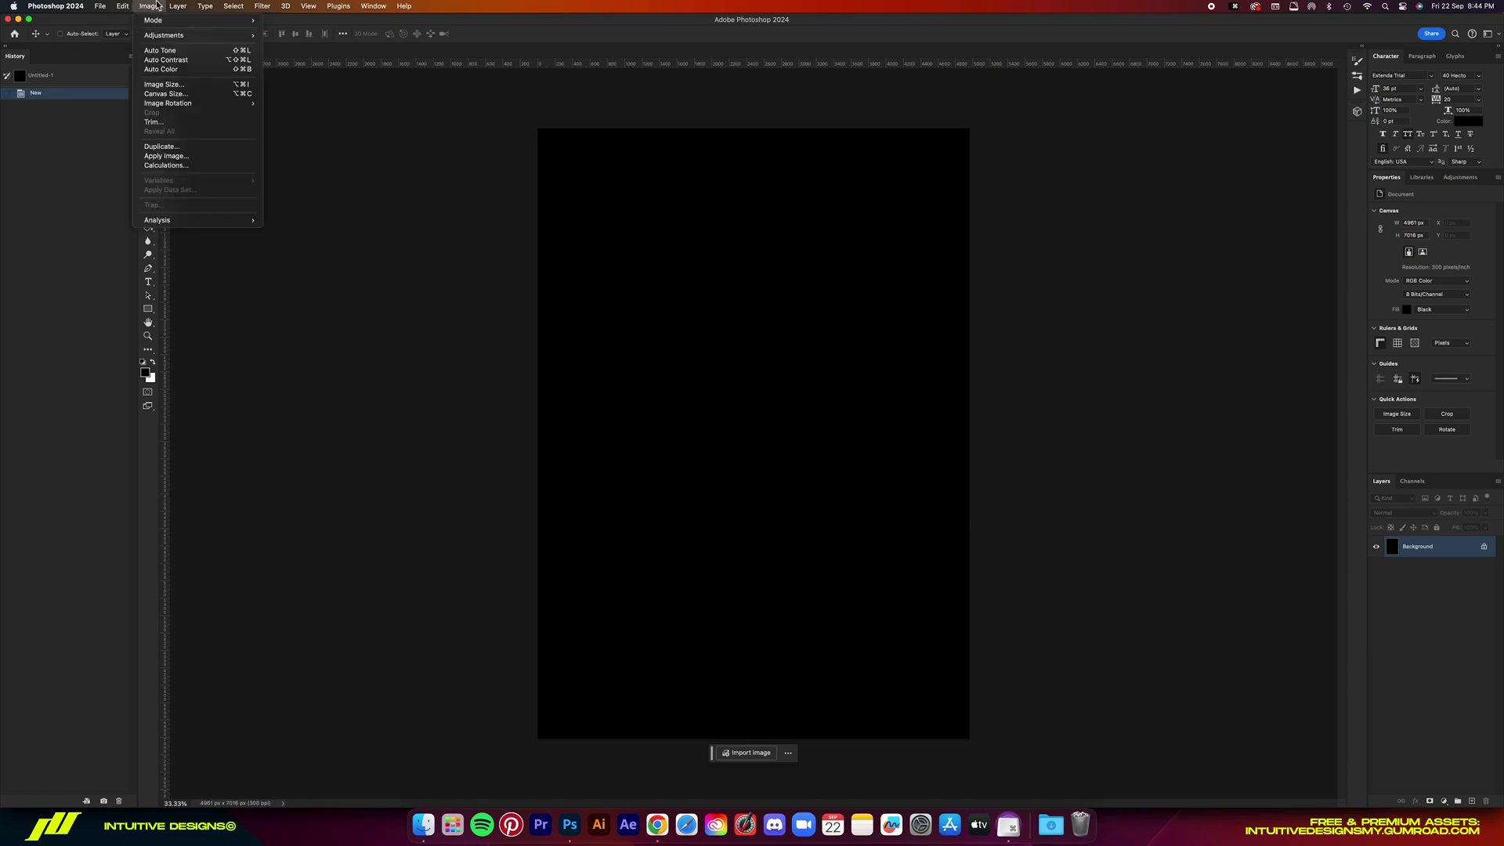
left_click(188, 84)
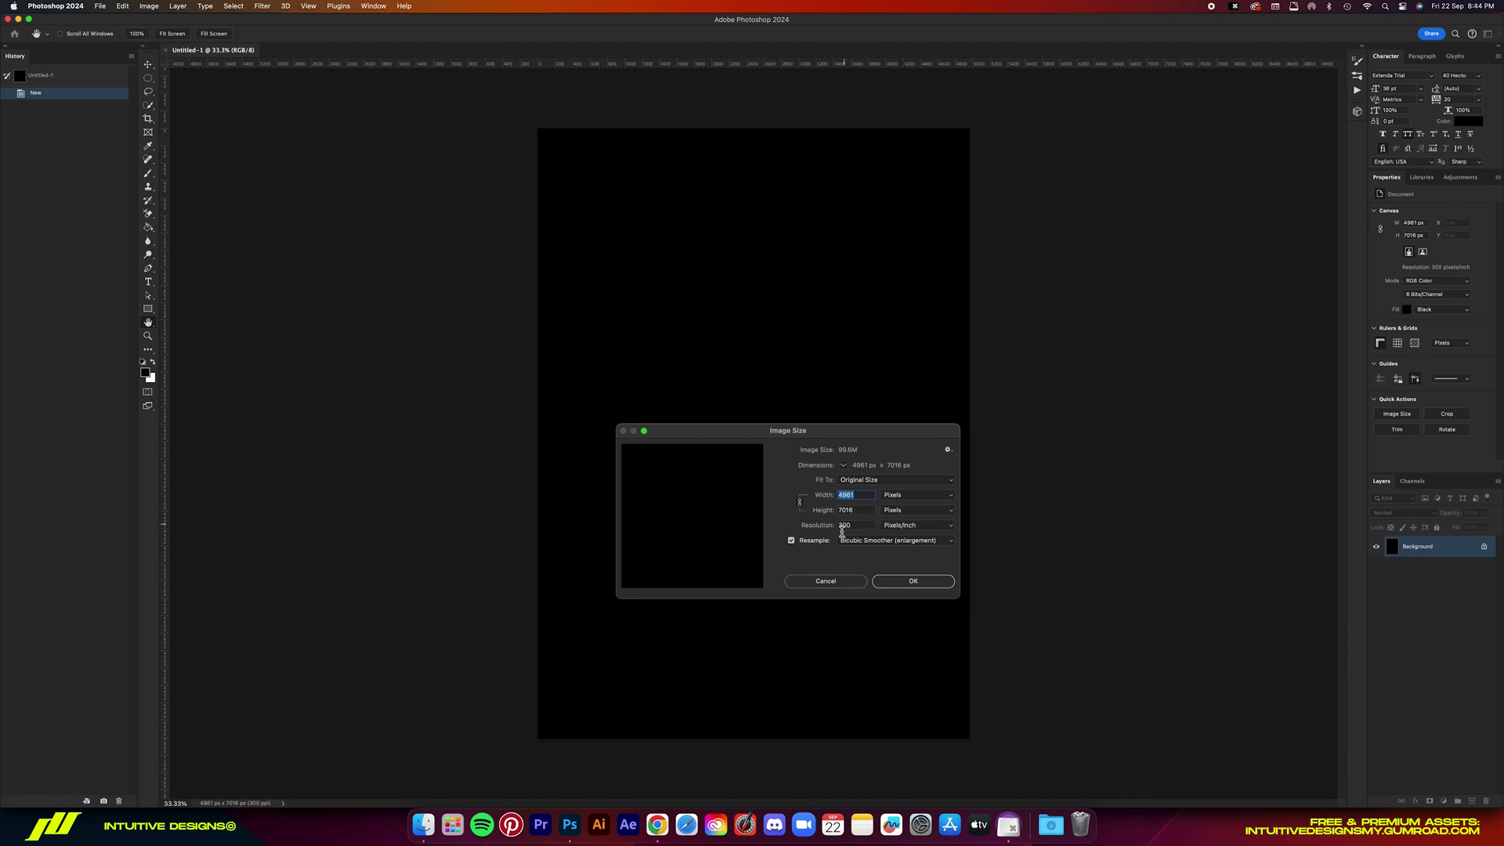
left_click(898, 542)
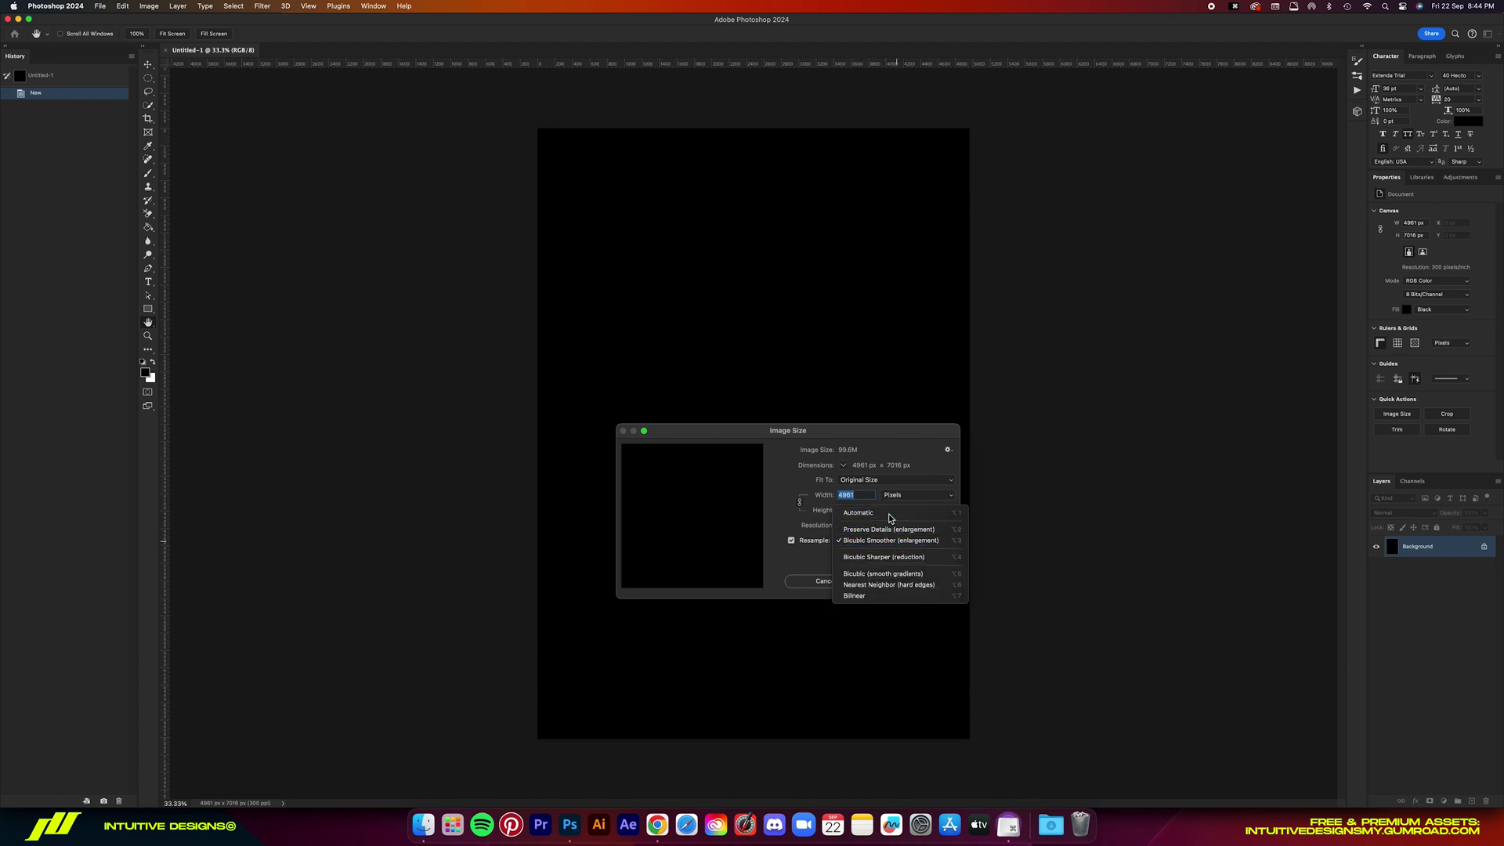
left_click(890, 511)
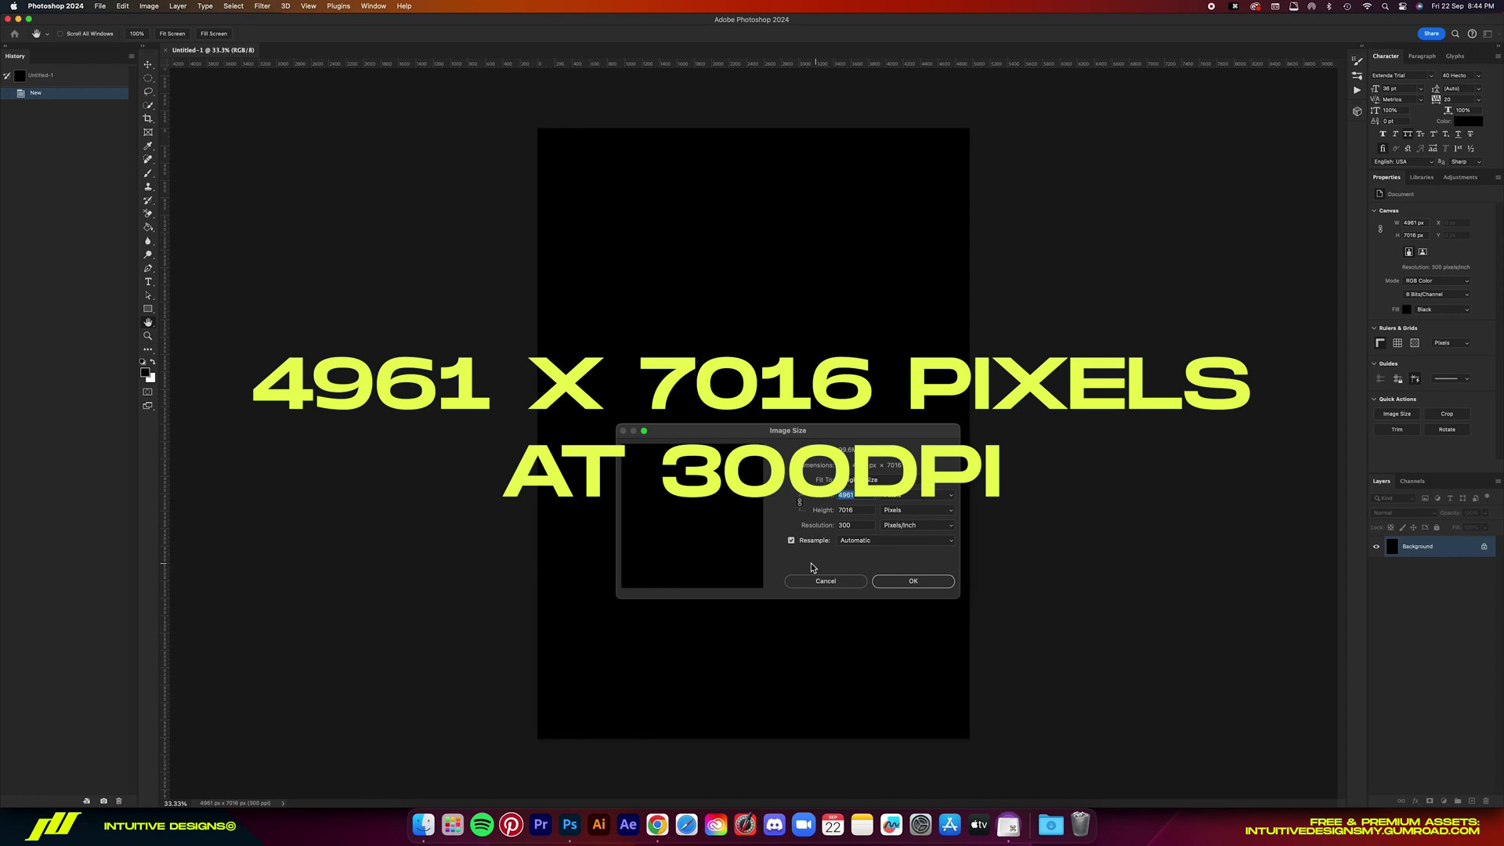
- Open SWIRL PATTERN.jpg, GOGGLES.jpg and the skull photo together from the ASSETS folder
left_click(824, 581)
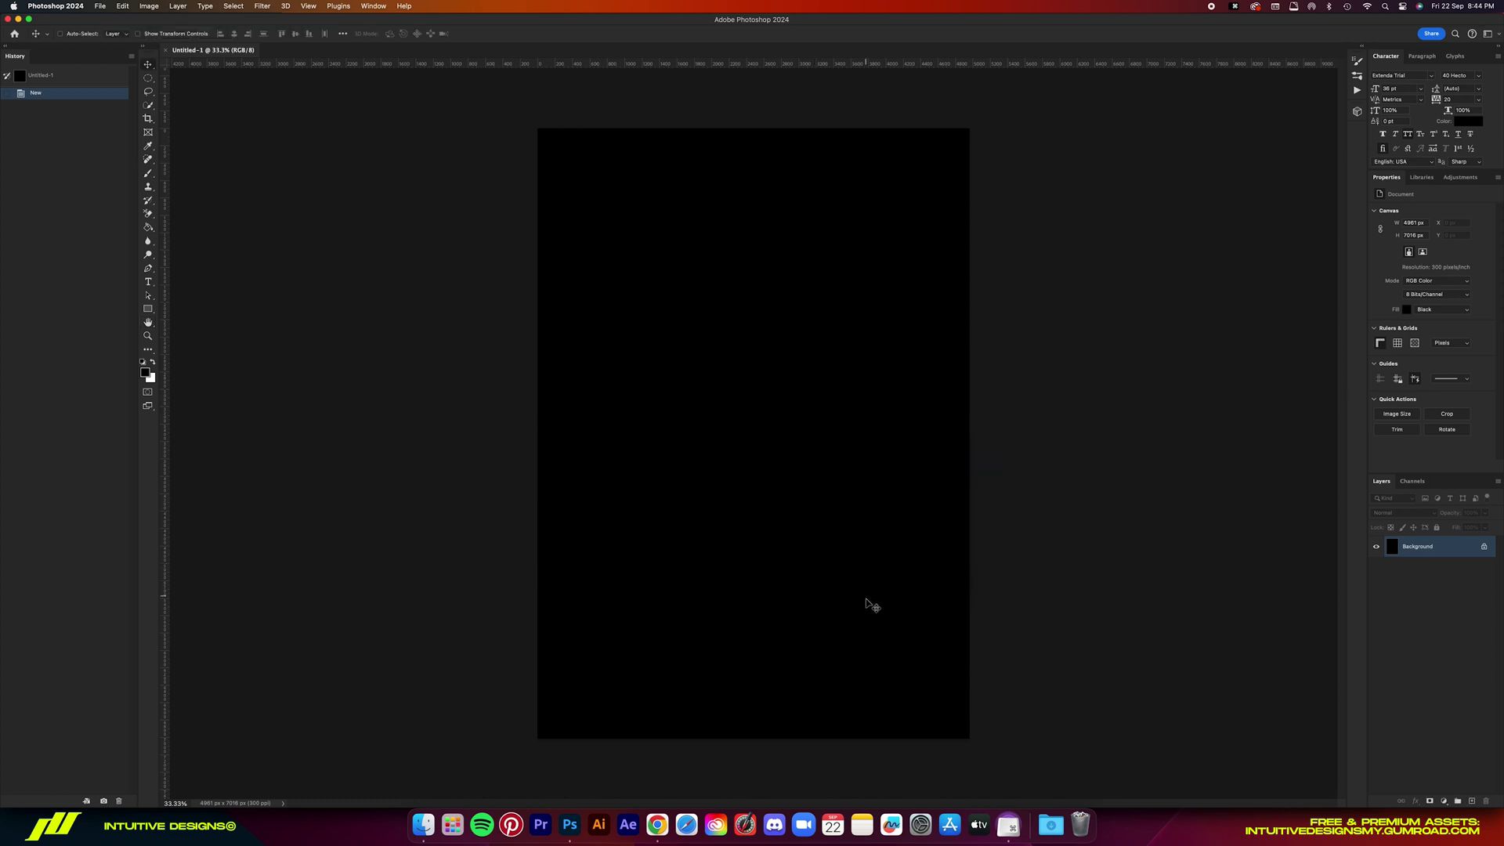
left_click(104, 7)
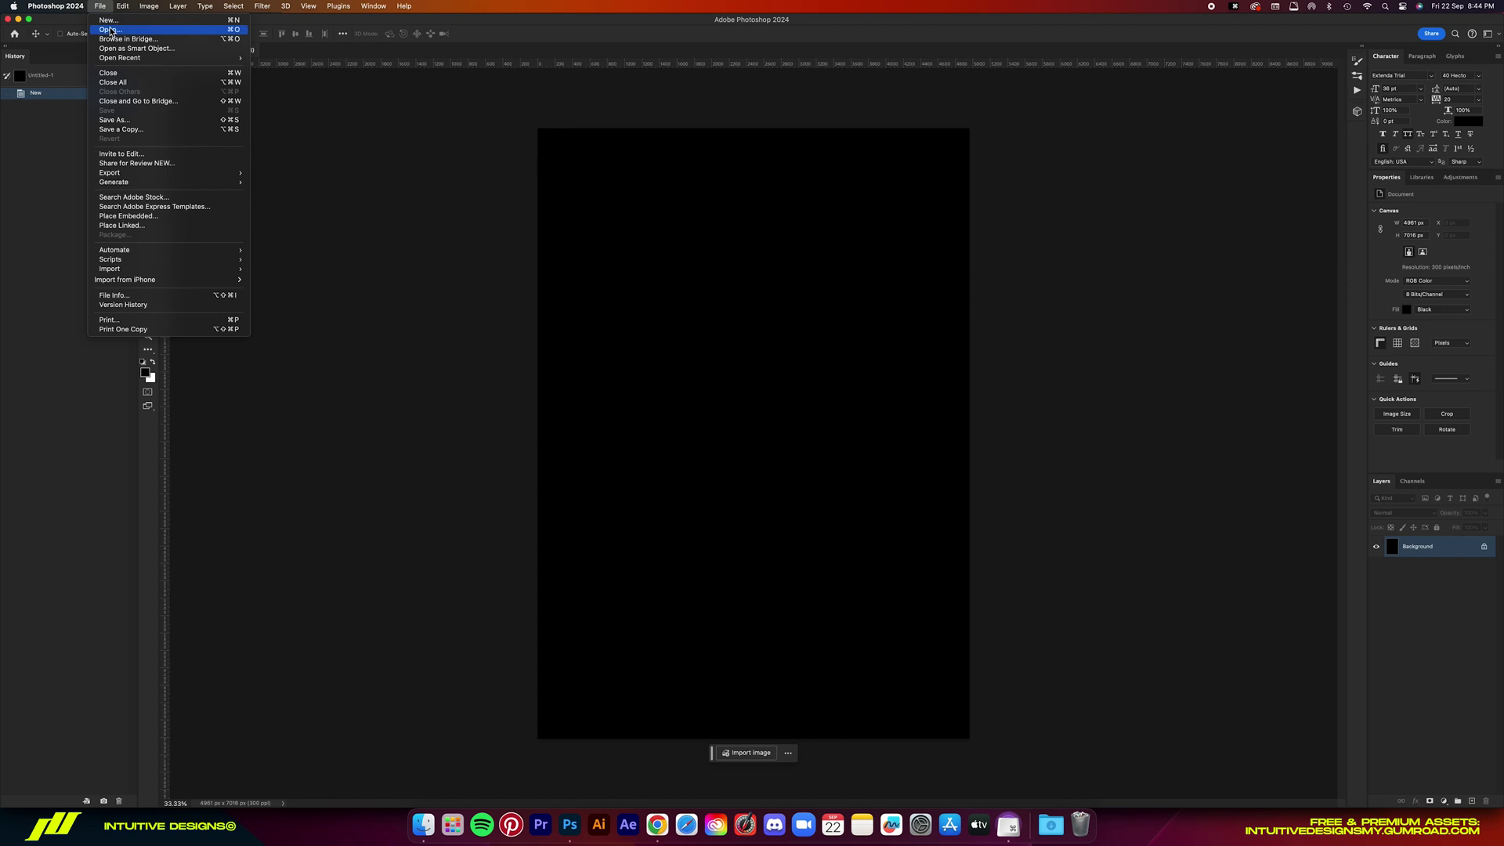
left_click(114, 36)
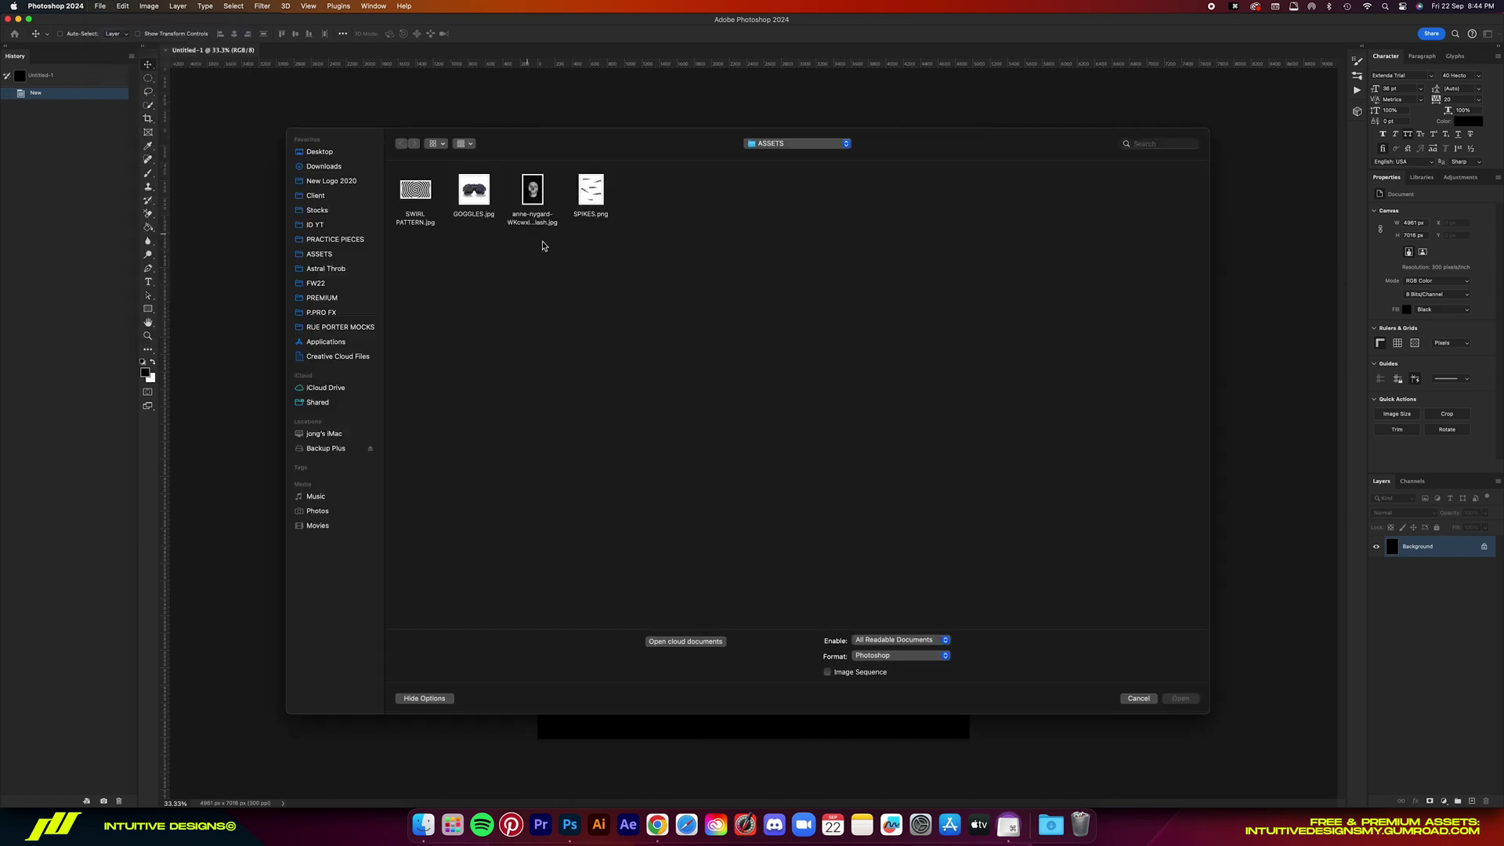
left_click(598, 192)
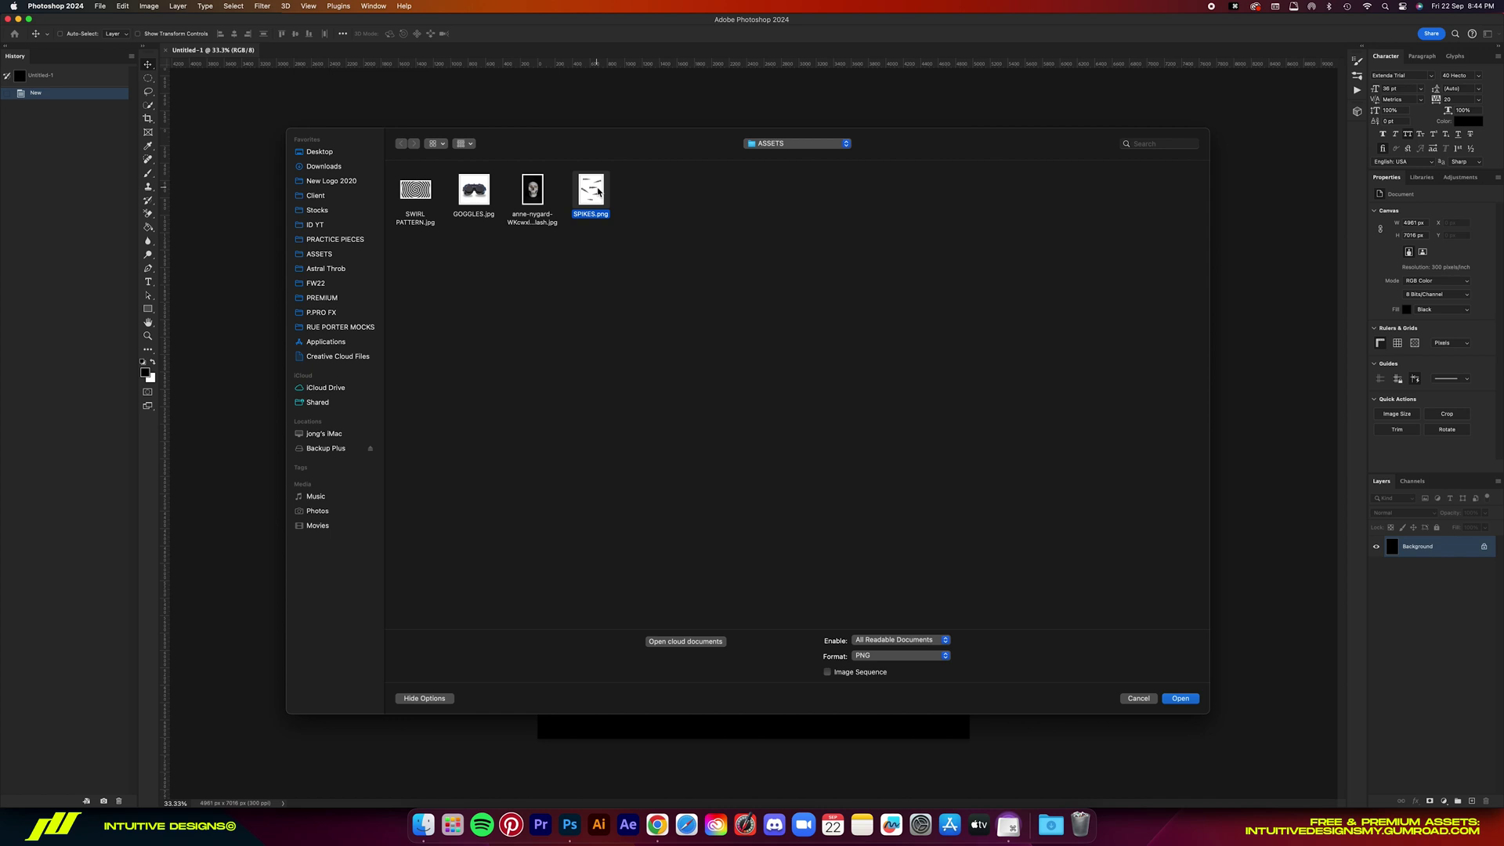
key("space")
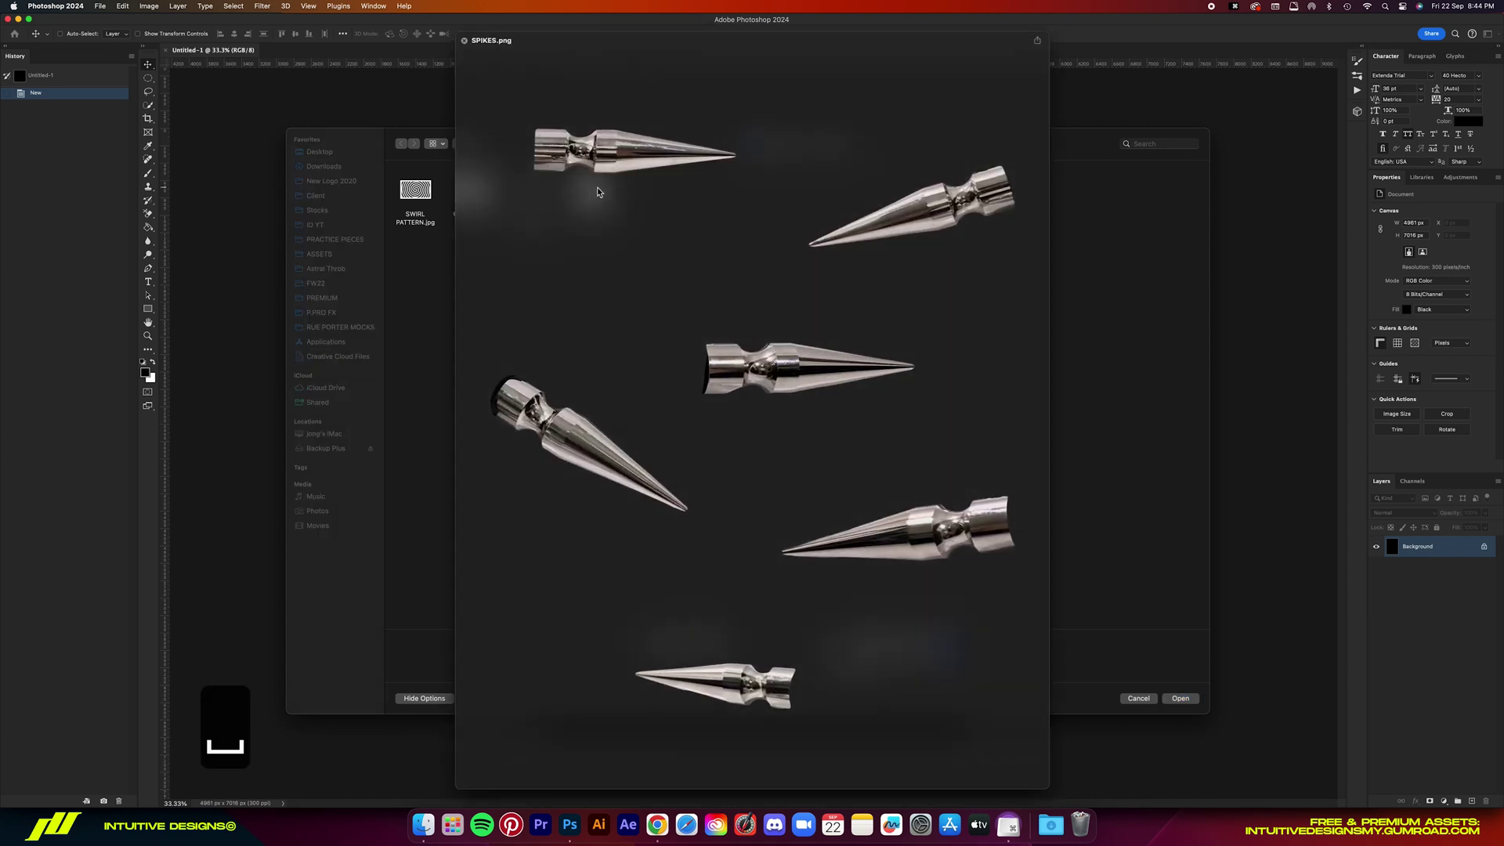
key("space")
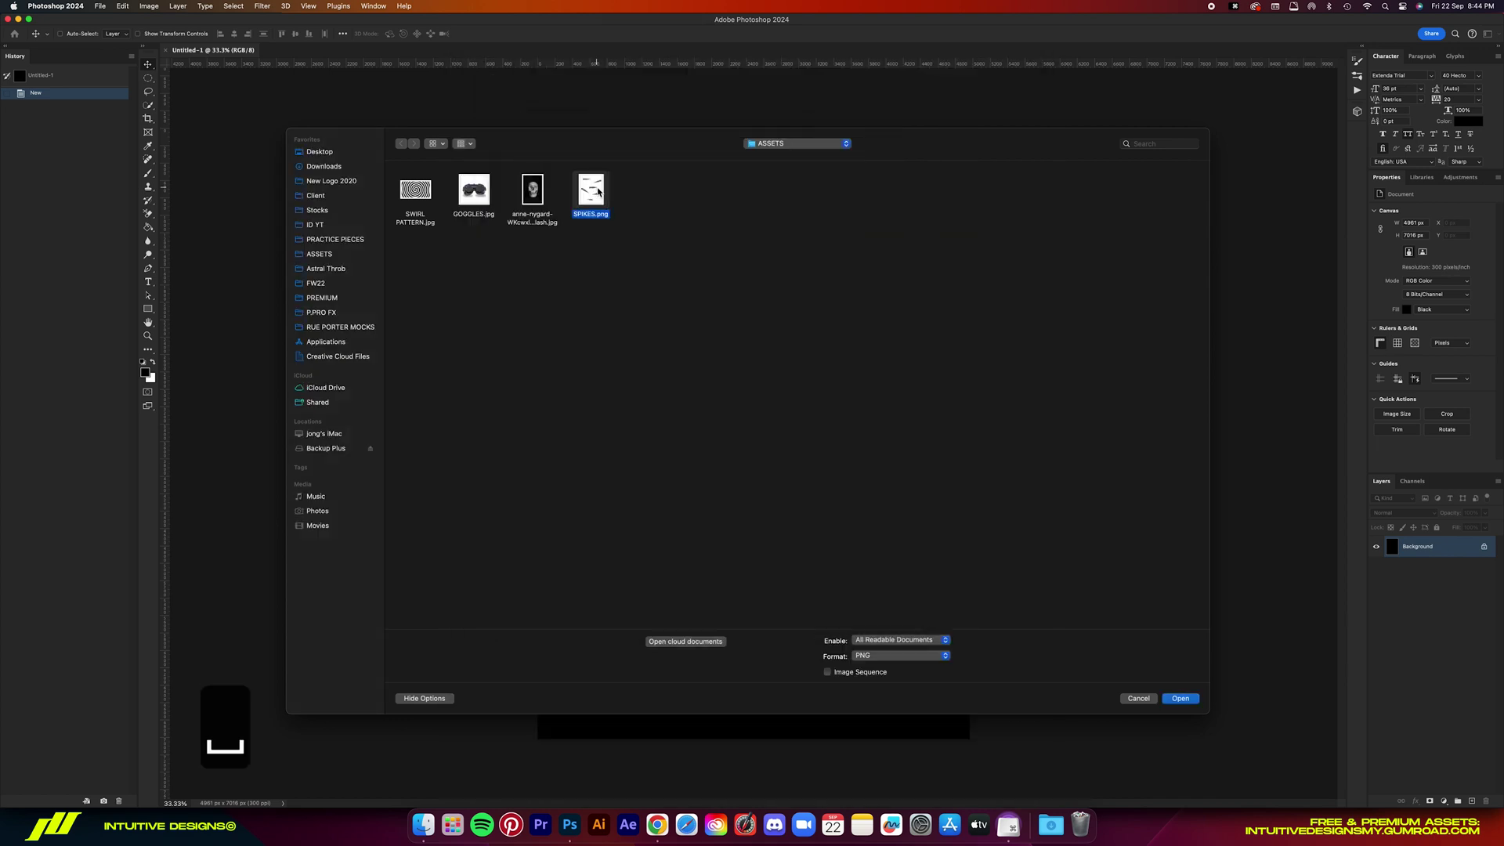
left_click_drag(543, 256, 396, 170)
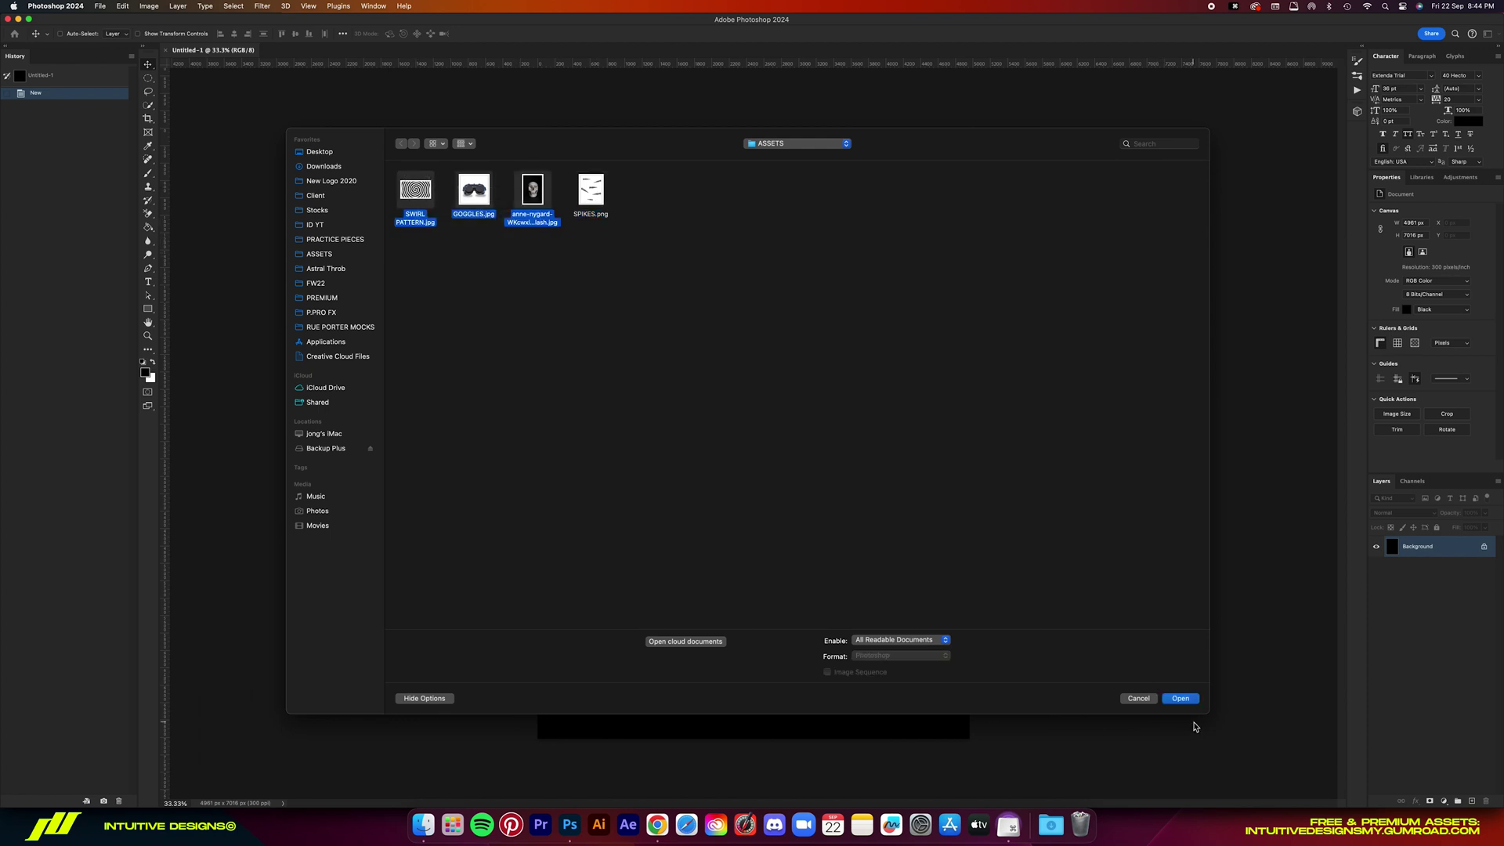
left_click(1180, 697)
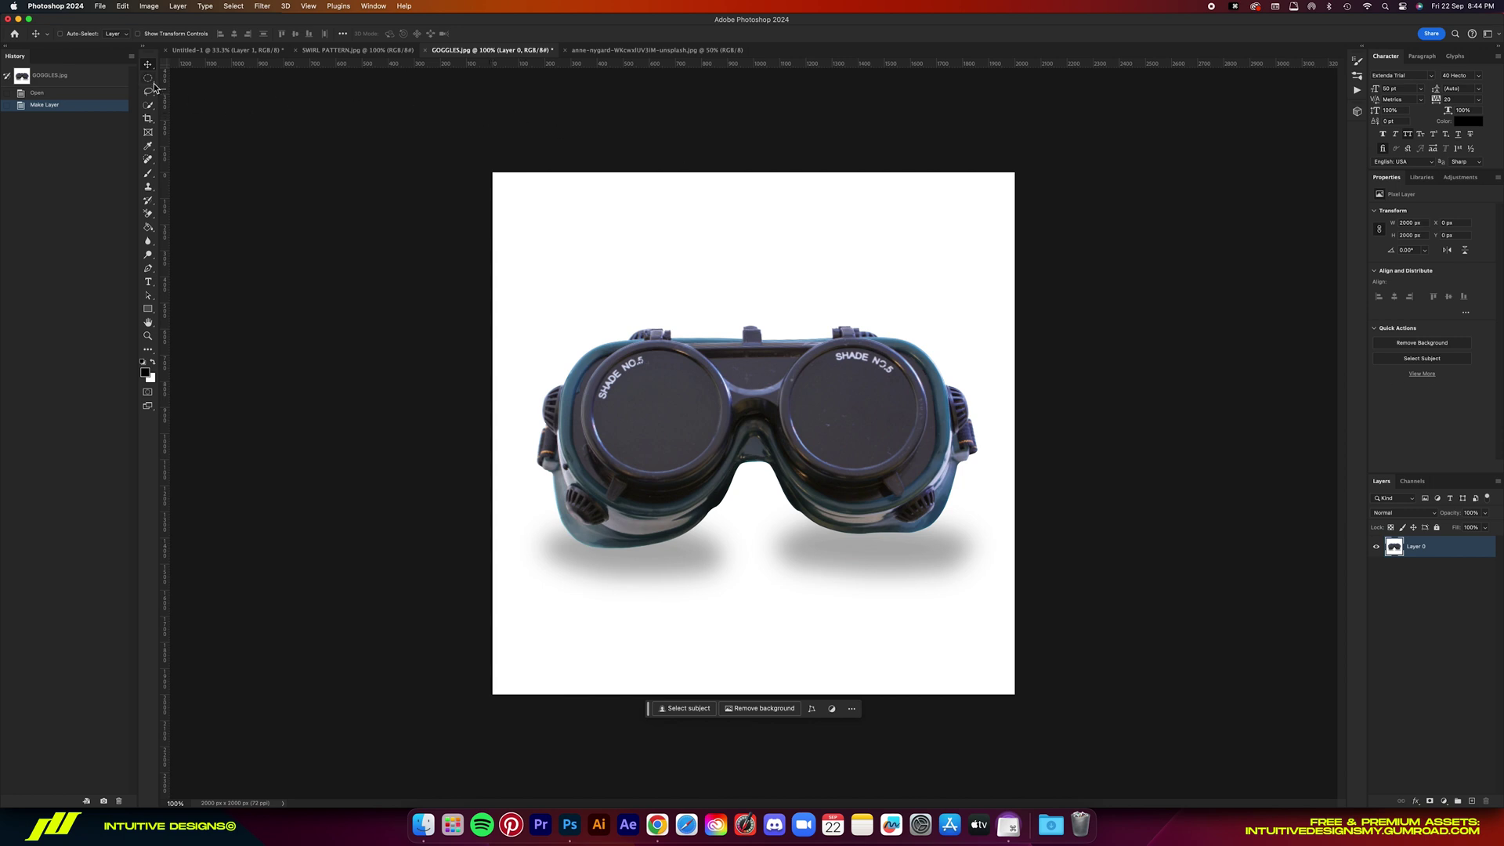
- Select the goggles as the subject using cloud detection and refine them onto a new masked layer
key("w")
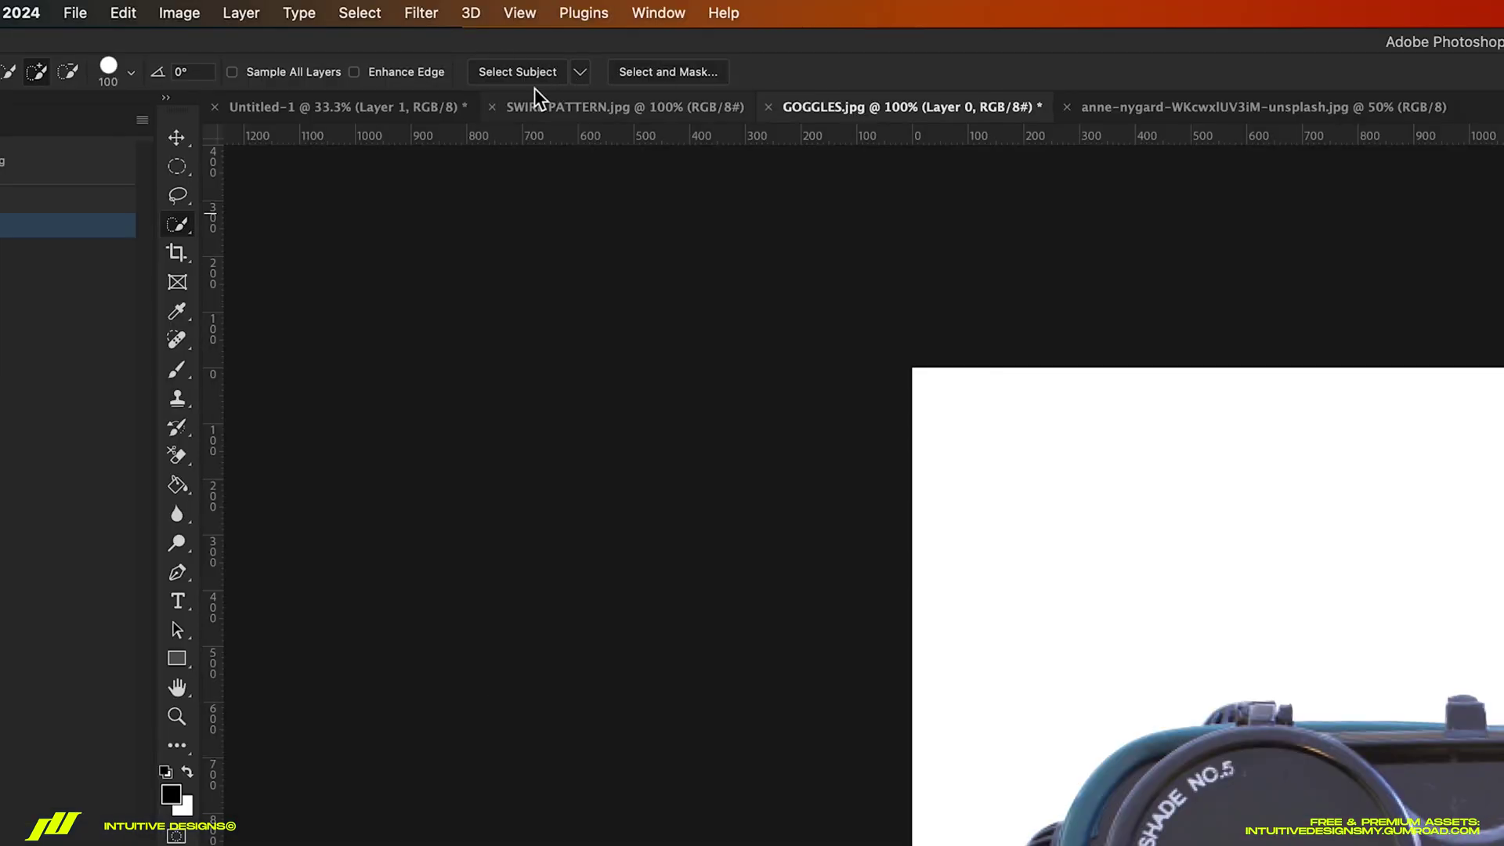
left_click(589, 77)
left_click(622, 111)
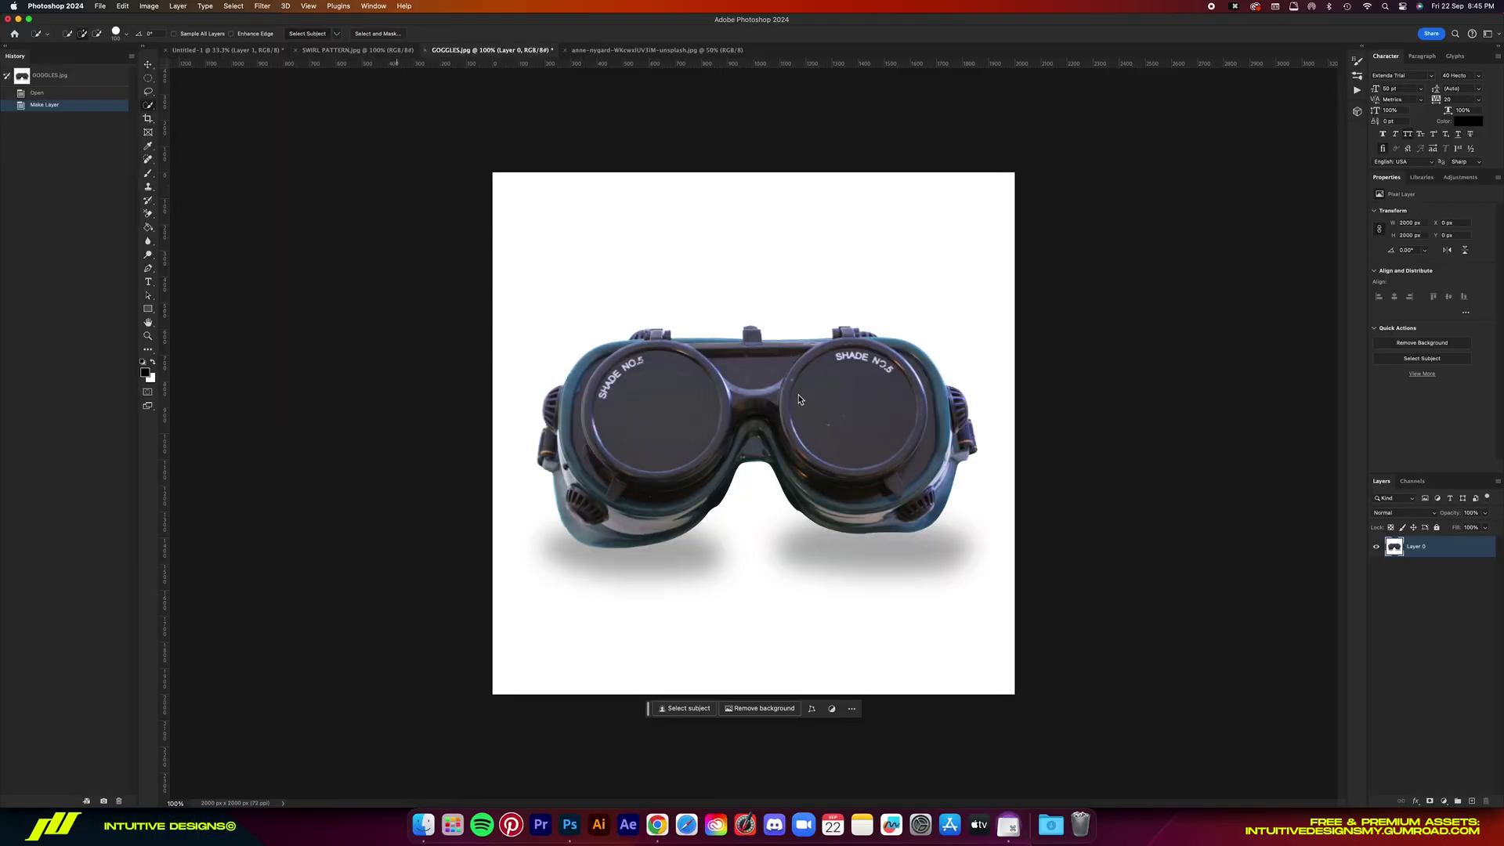
key("super+plus")
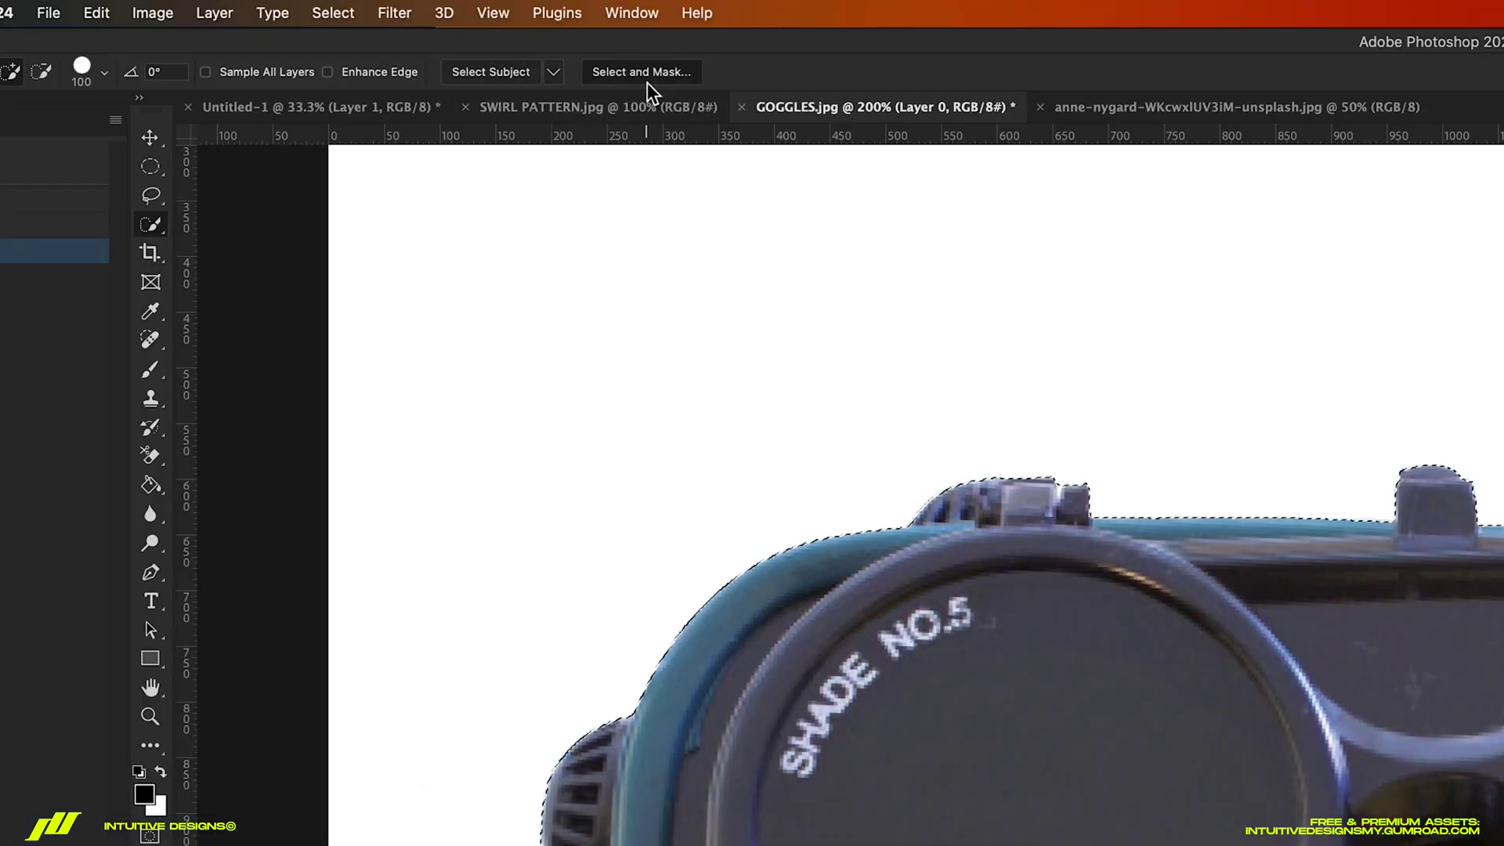
key("super+alt+r")
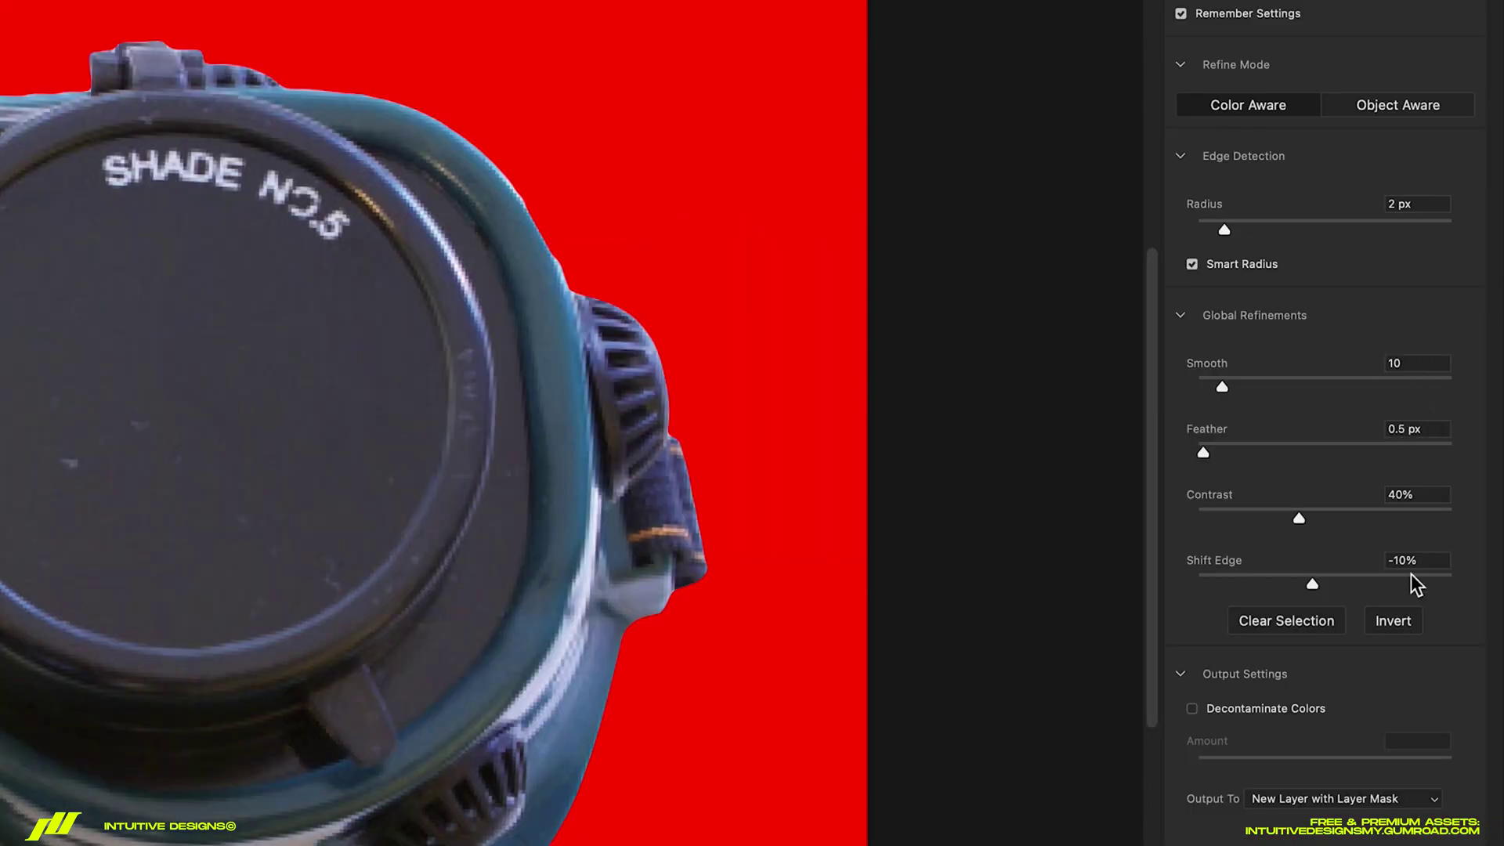
key("Return")
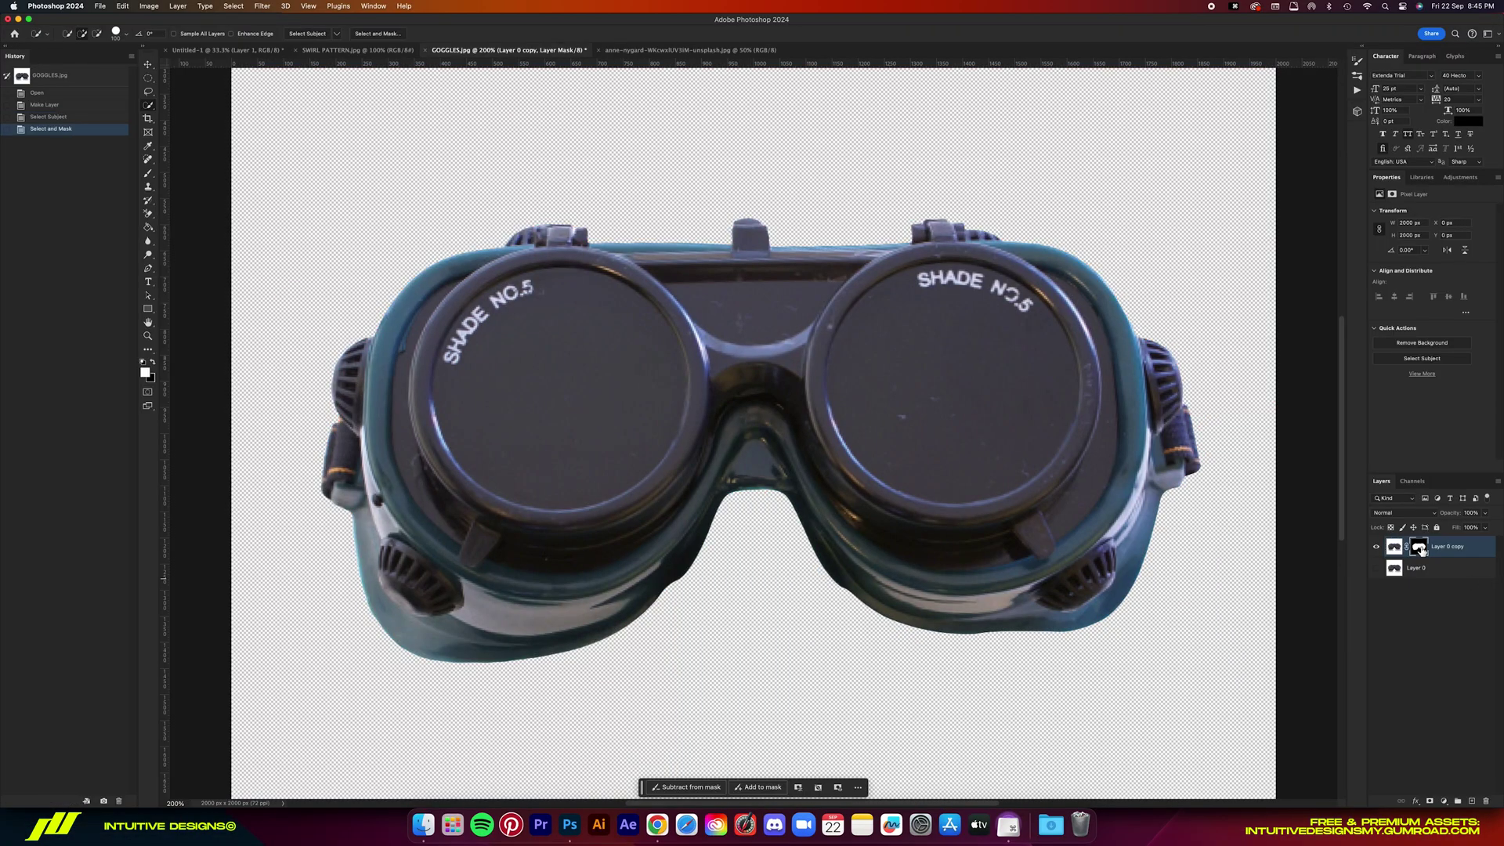
- Apply the goggles layer mask and drag the cut-out goggles into the skull document
right_click(1421, 551)
left_click(1396, 584)
key("v")
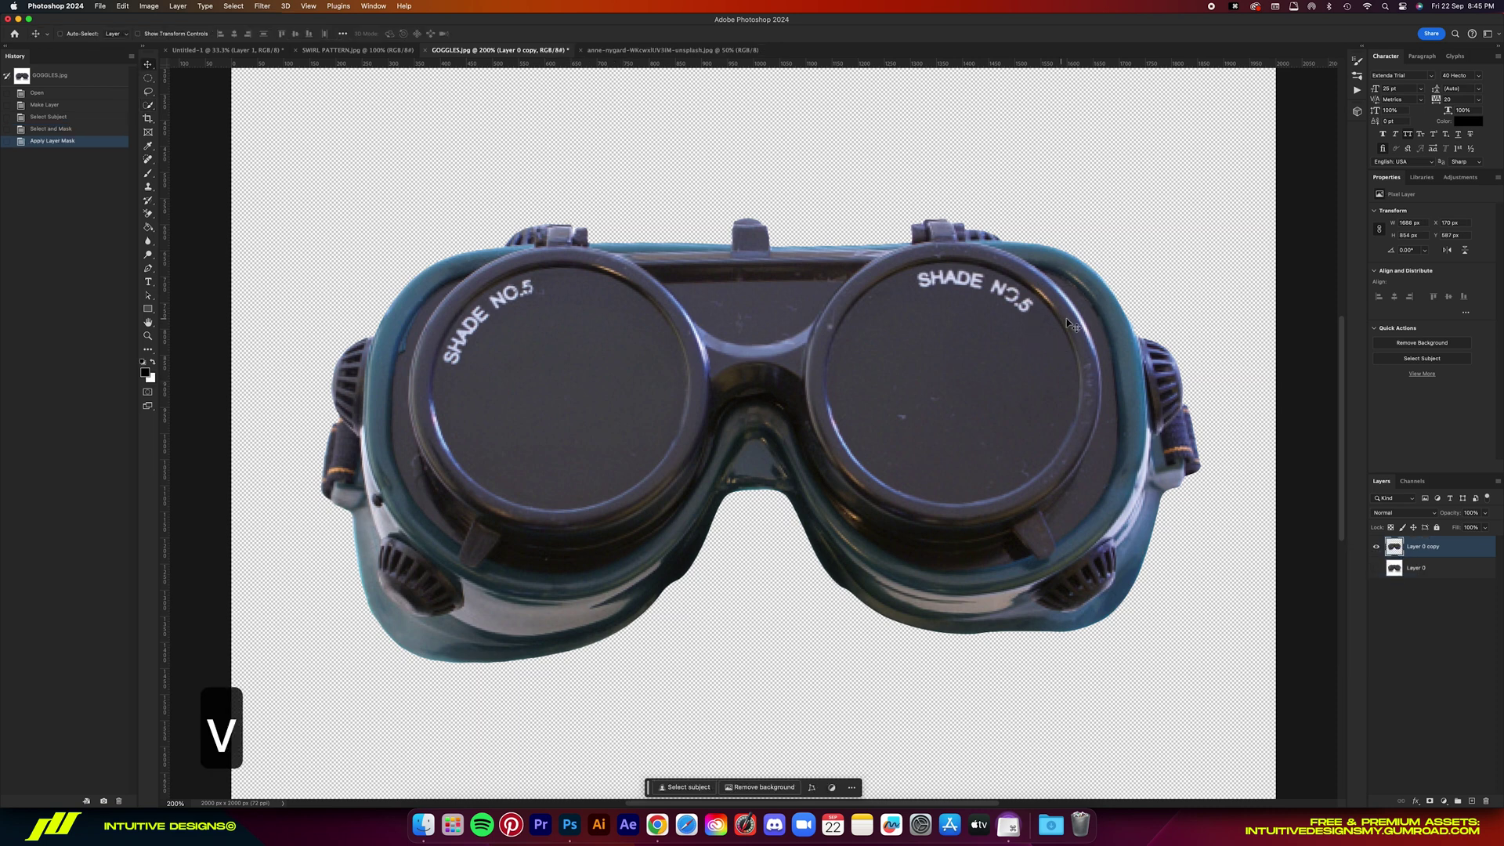
left_click_drag(1449, 552, 752, 392)
- Group all the imported layers and name the group 'Assets'
left_click(1375, 546)
left_click(1376, 567)
left_click(1376, 546)
left_click(1376, 567)
left_click(1413, 588, "shift")
key("super+g")
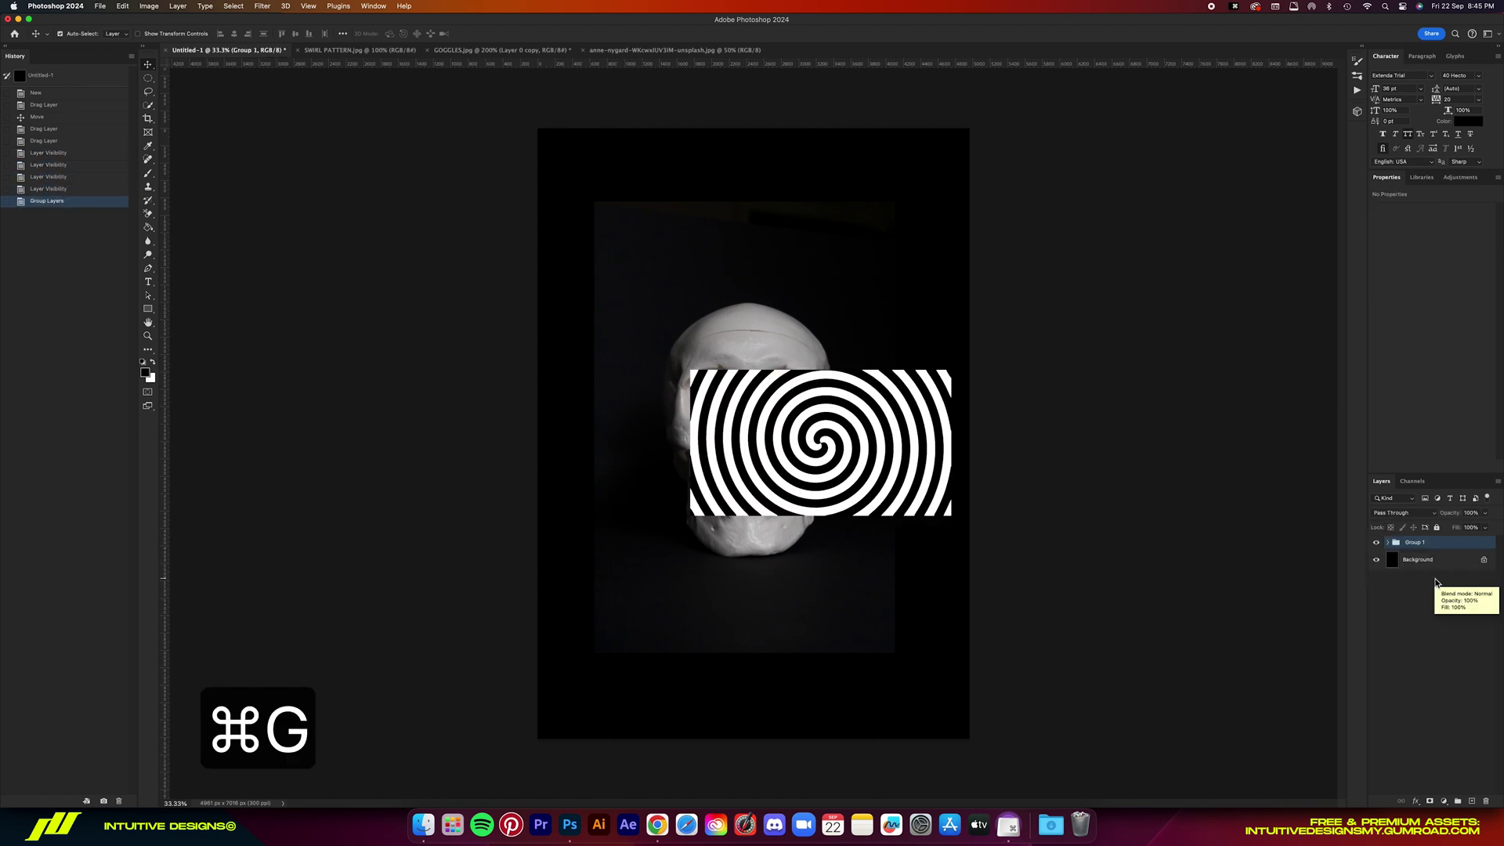
double_click(1415, 542)
type("Assets")
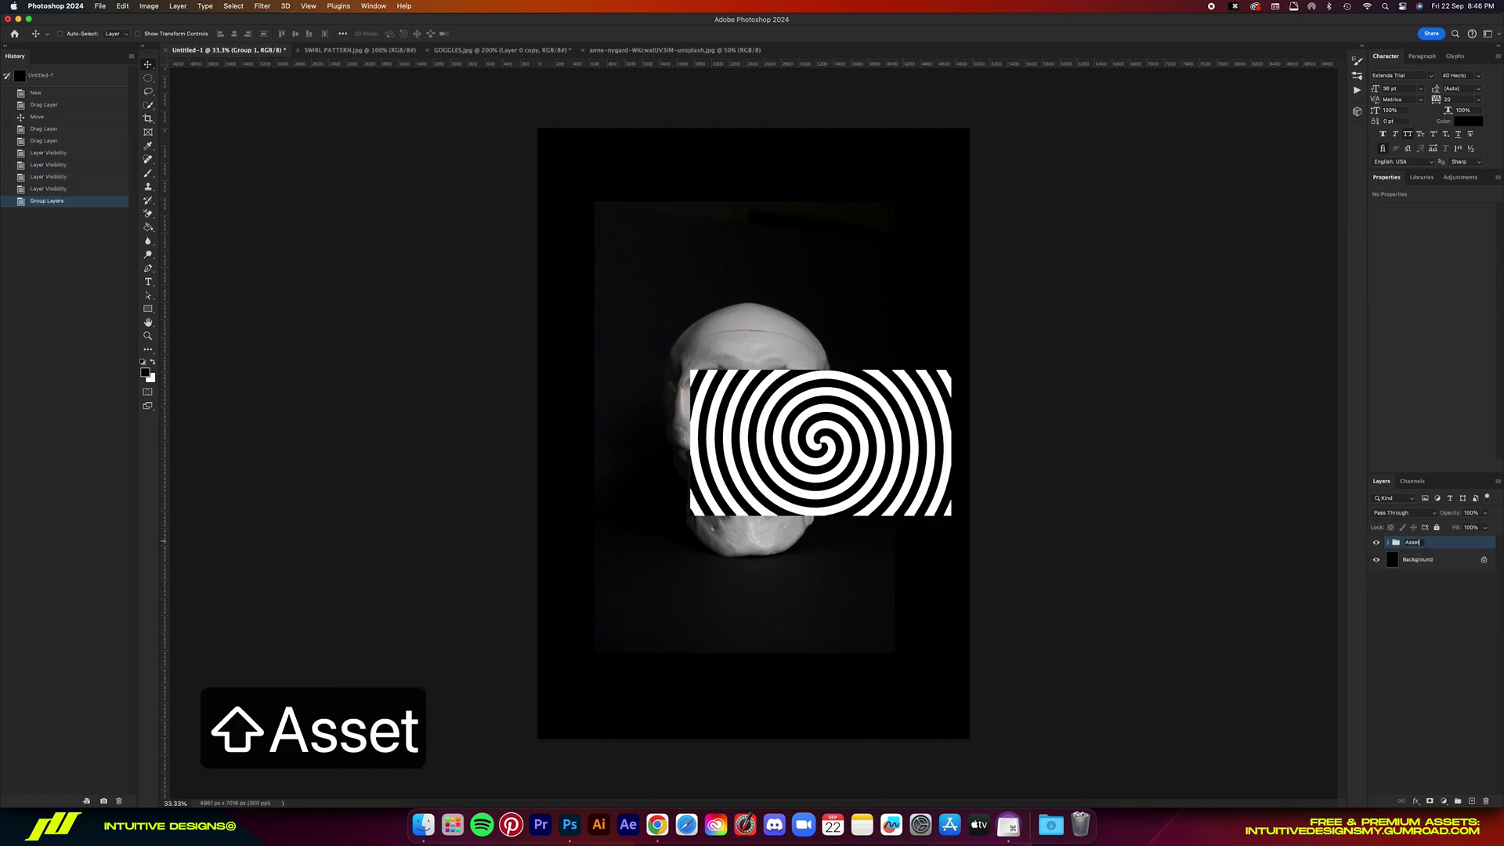
key("Return")
- Duplicate the Assets group and name the copy 'Backup'
key("super+j")
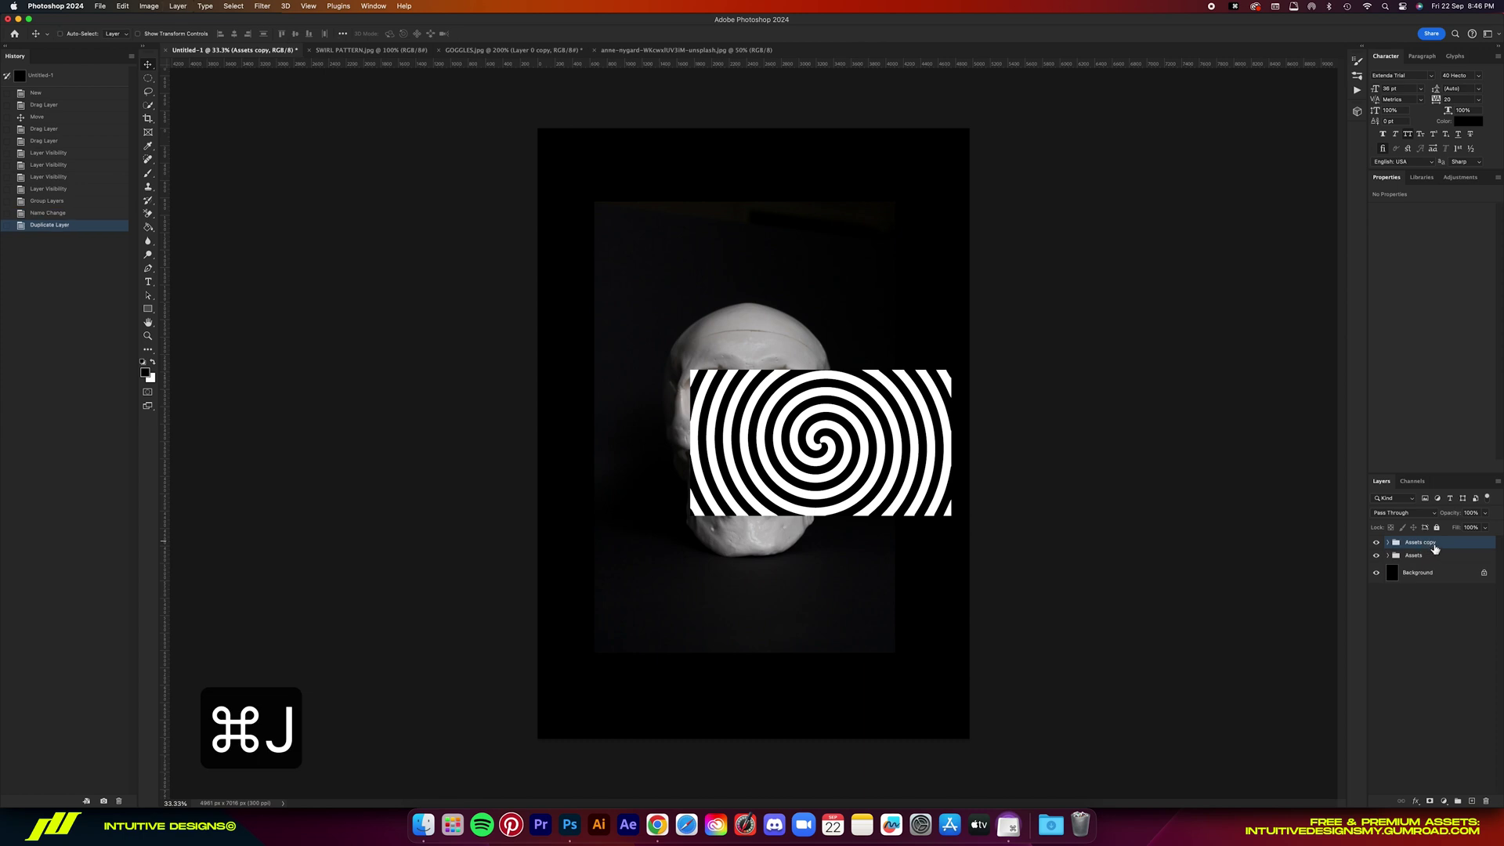
double_click(1425, 542)
type("Backup")
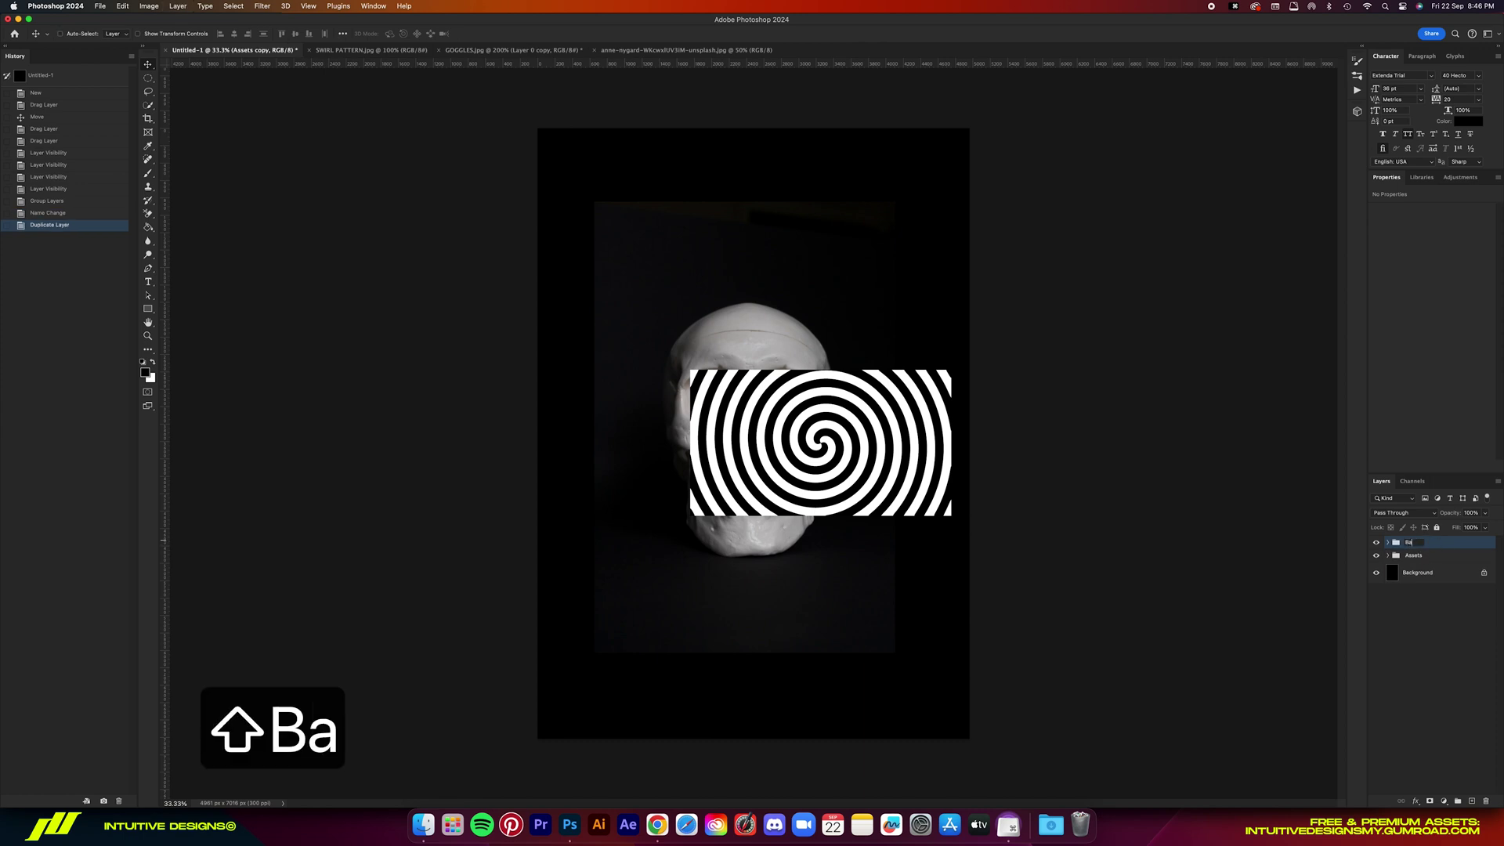
key("Return")
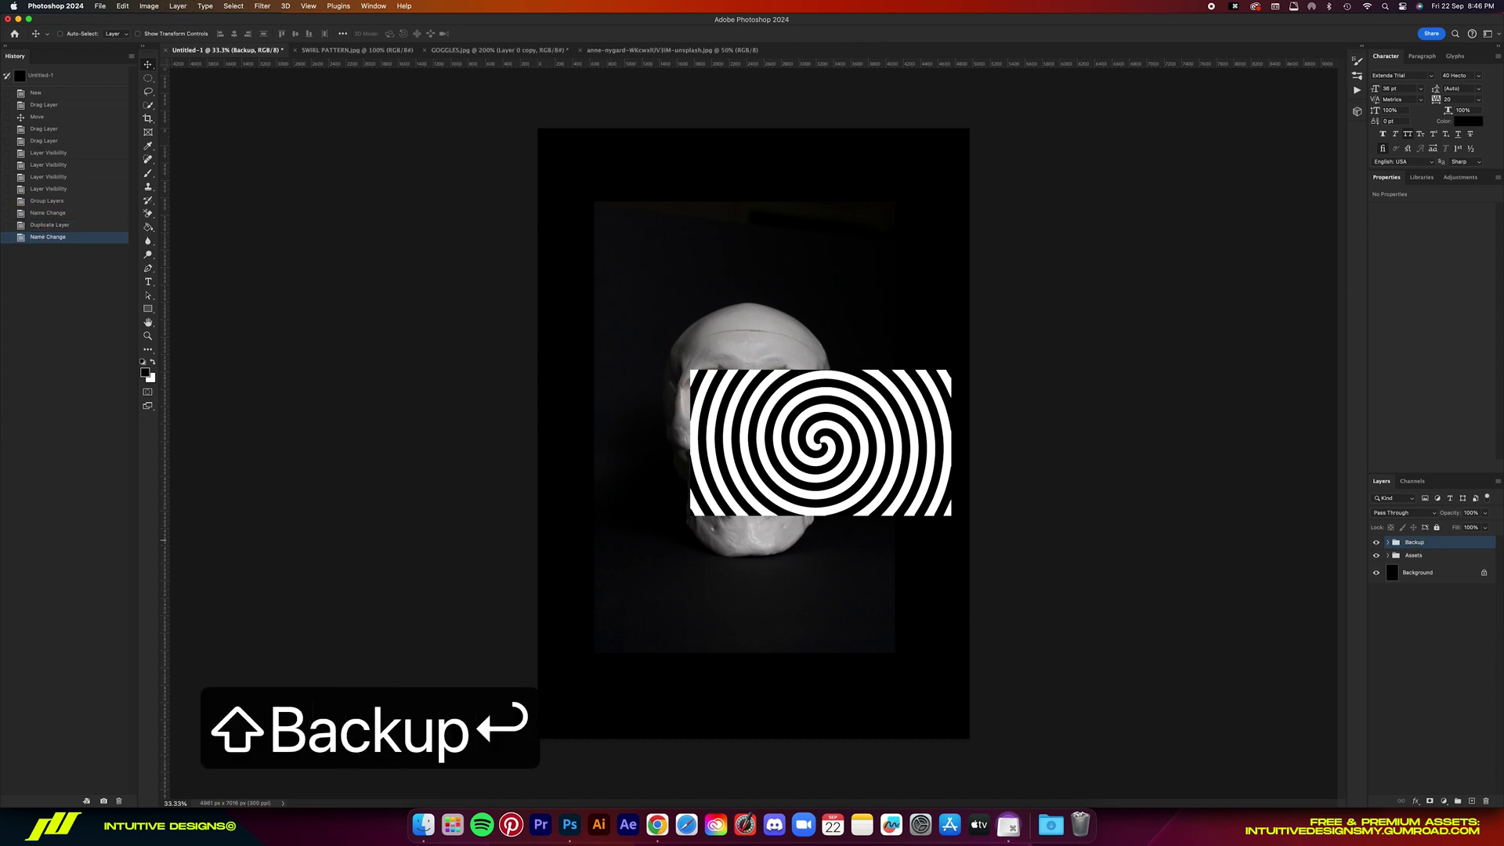
- Hide the Backup group and convert the skull layer to a Smart Object
left_click(1376, 544)
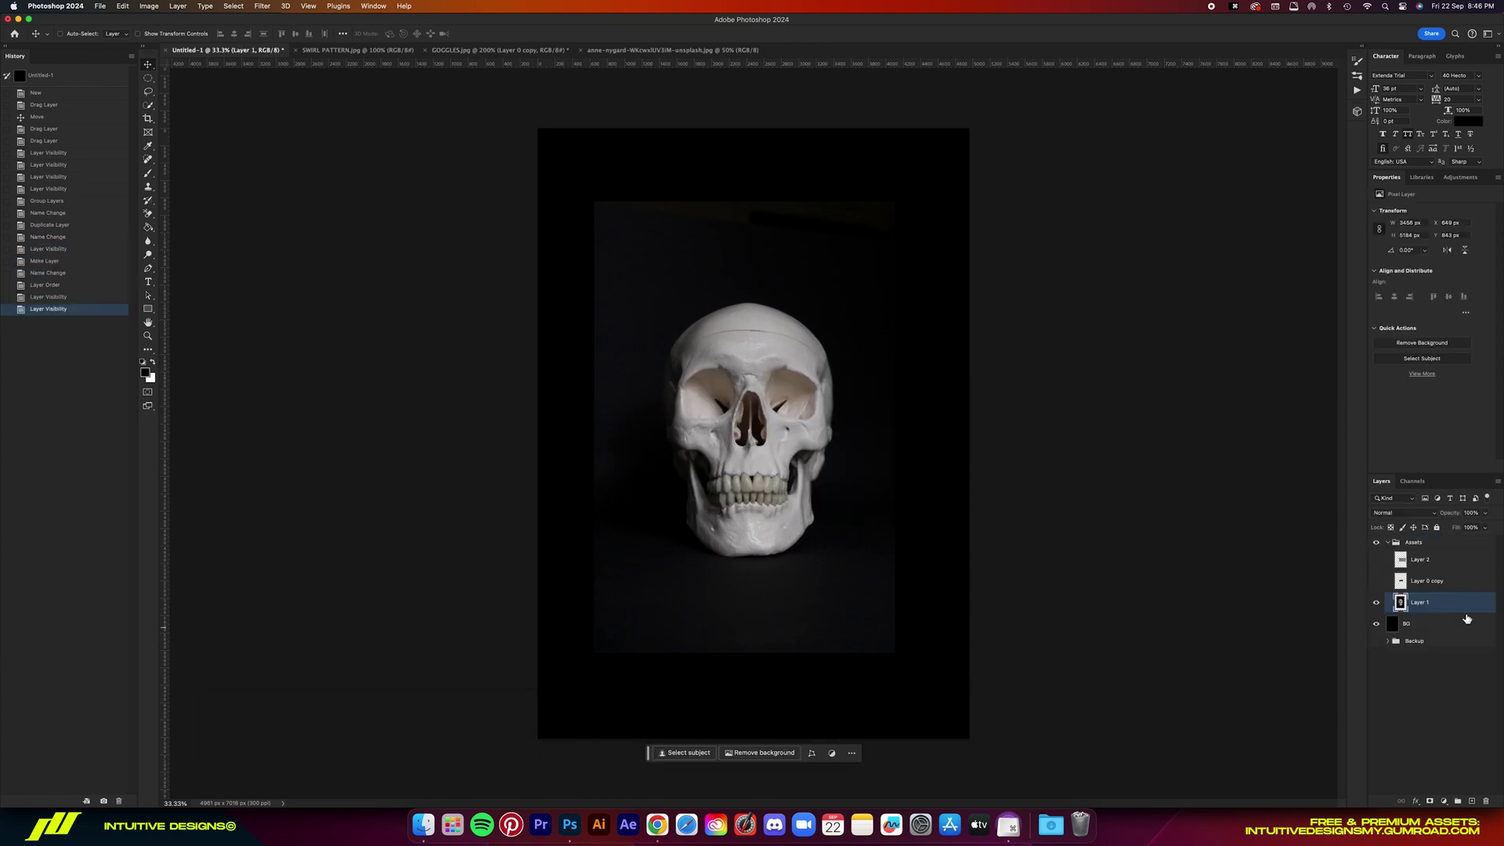
right_click(1409, 601)
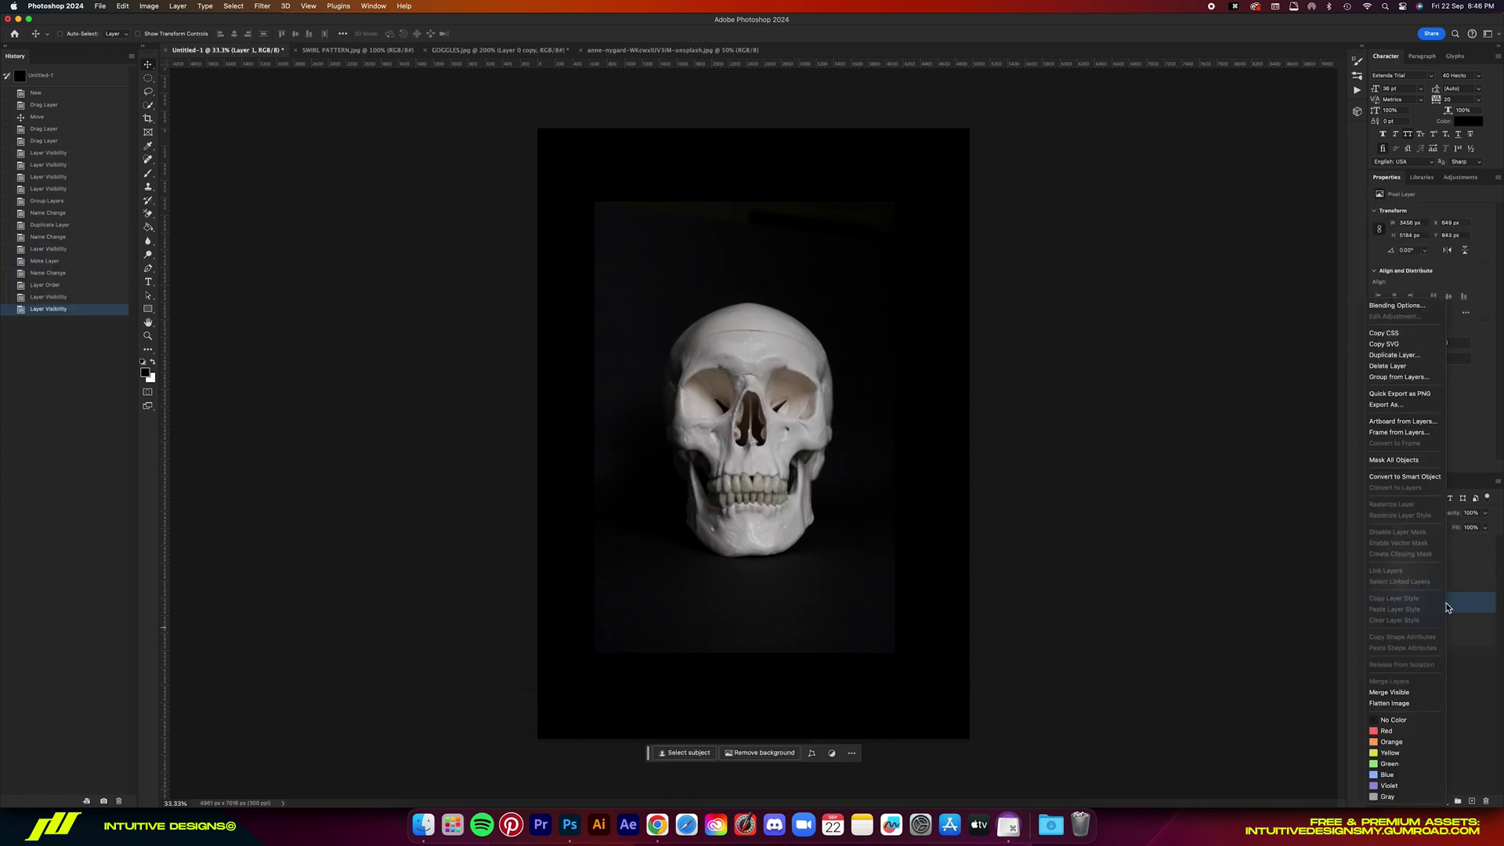
left_click(1396, 477)
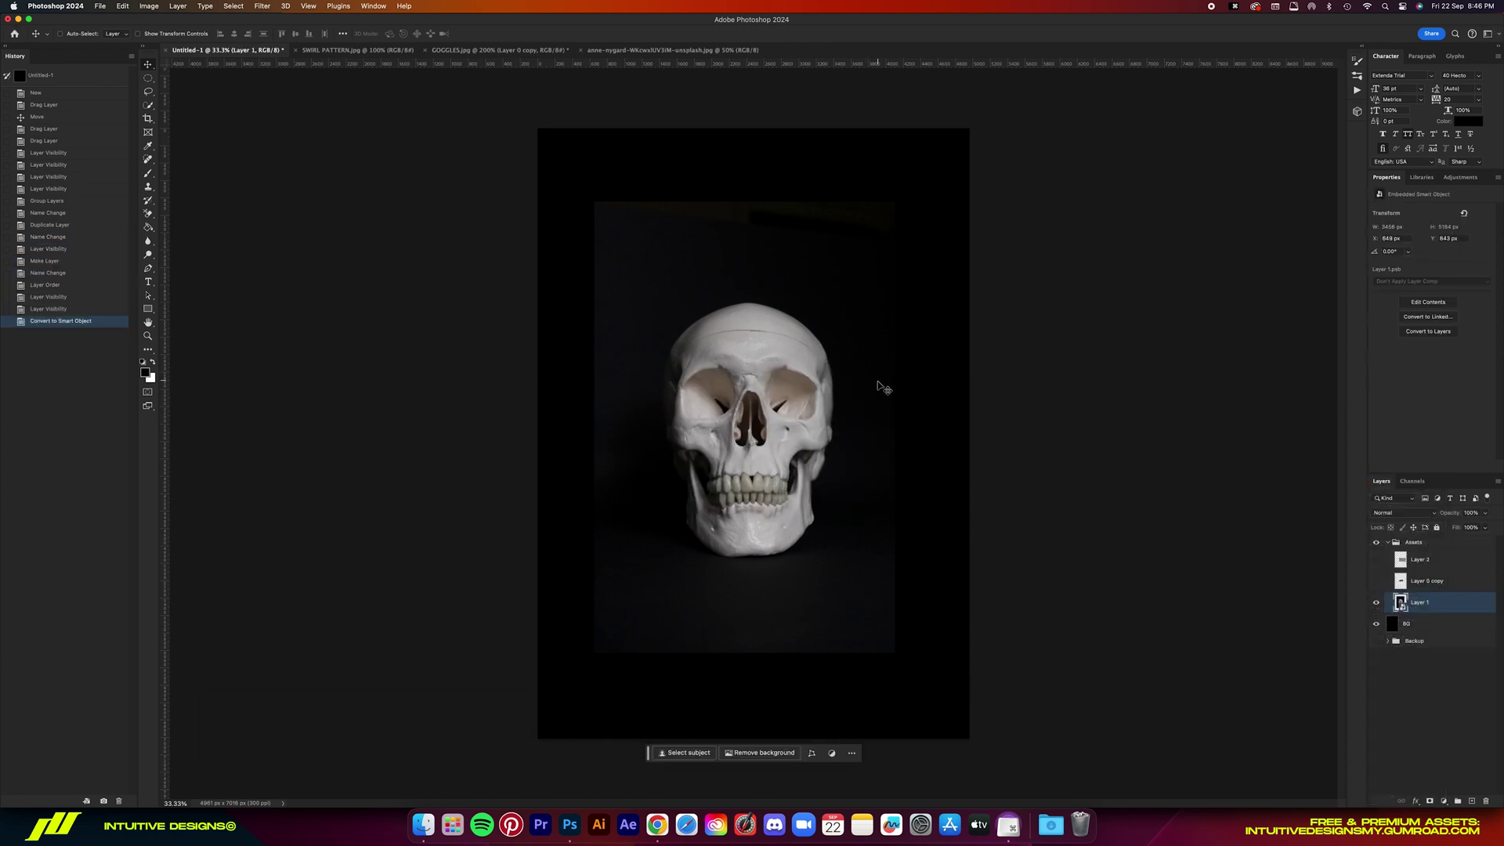
- Centre the skull and scale it to about 181% so it fills the black canvas
key("super+t")
left_click_drag(832, 367, 841, 372)
left_click_drag(904, 433, 1026, 465)
left_click_drag(164, 238, 753, 314)
key("Return")
key("shift+Right")
key("shift+Right")
key("shift+Right")
key("shift+Right")
key("shift+Right")
key("Delete")
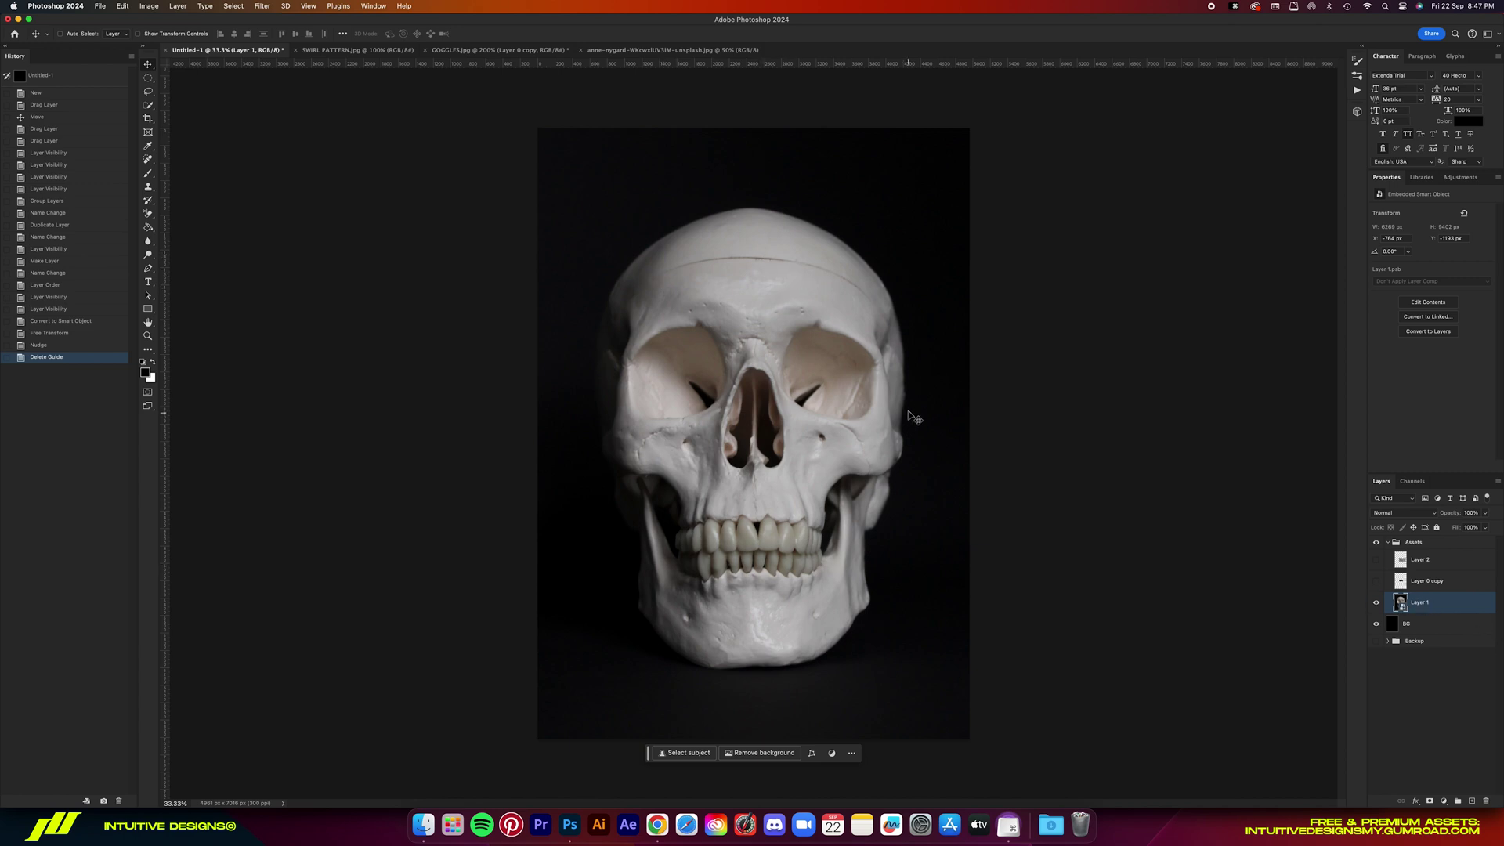
- Inside the skull smart object, heal the crack across the crown with an enlarged Spot Healing Brush
double_click(1401, 605)
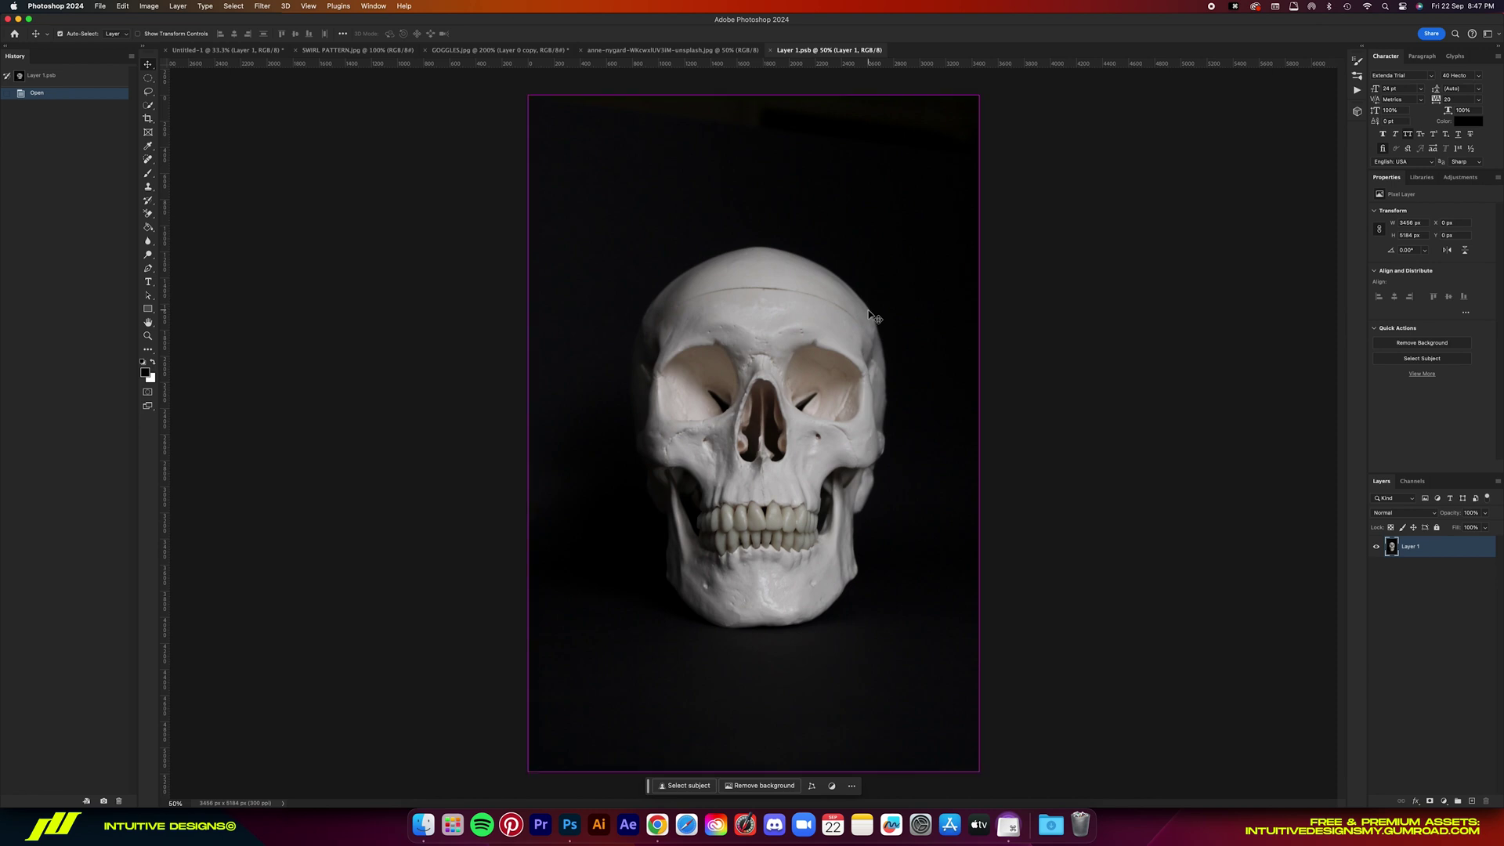
key("super+equal")
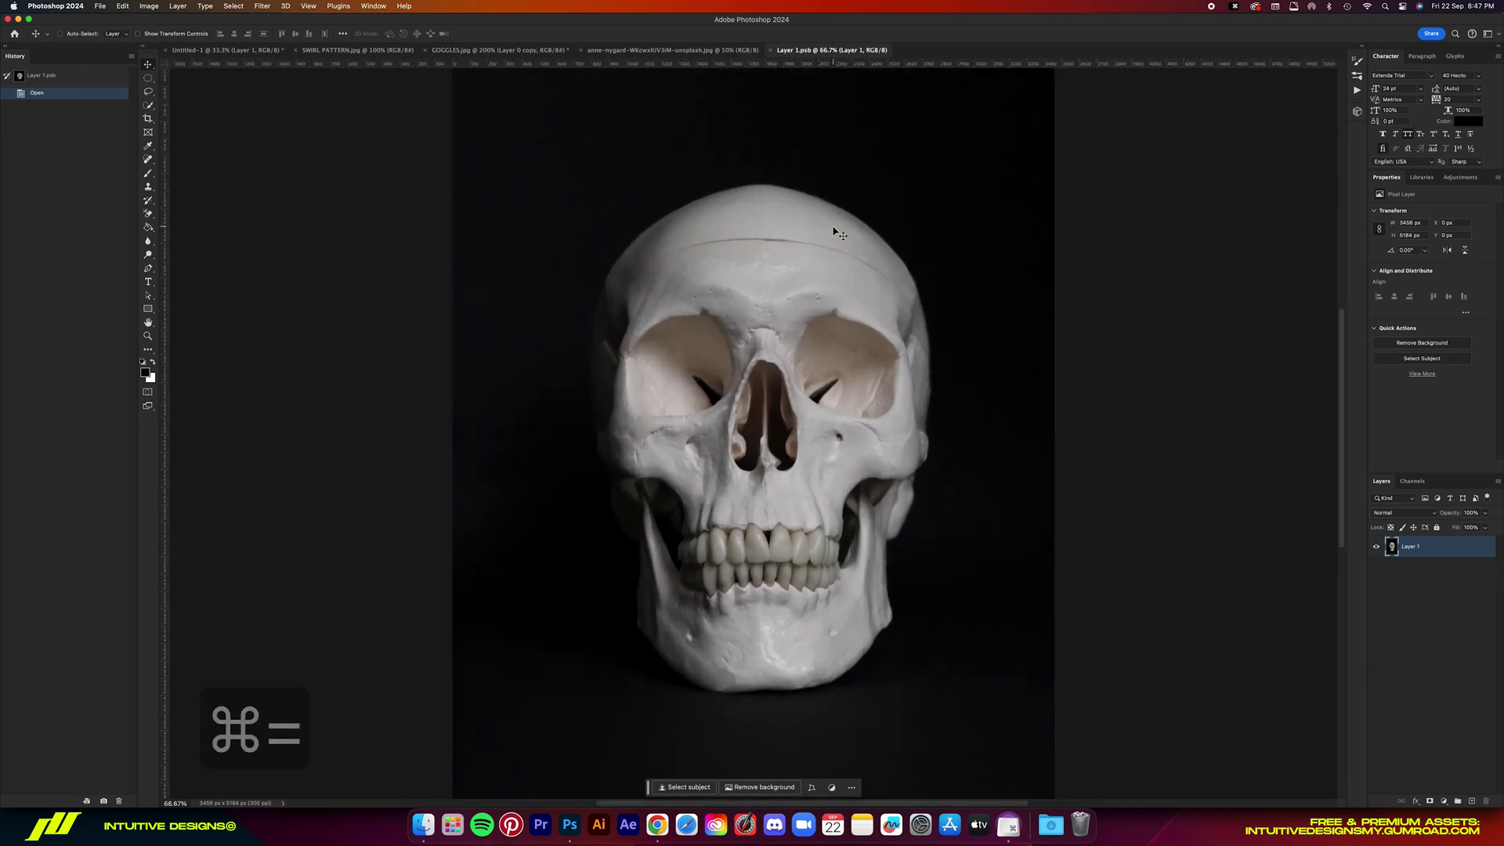
key("j")
key("bracketright")
key("bracketright")
key("bracketright")
key("bracketright")
key("bracketright")
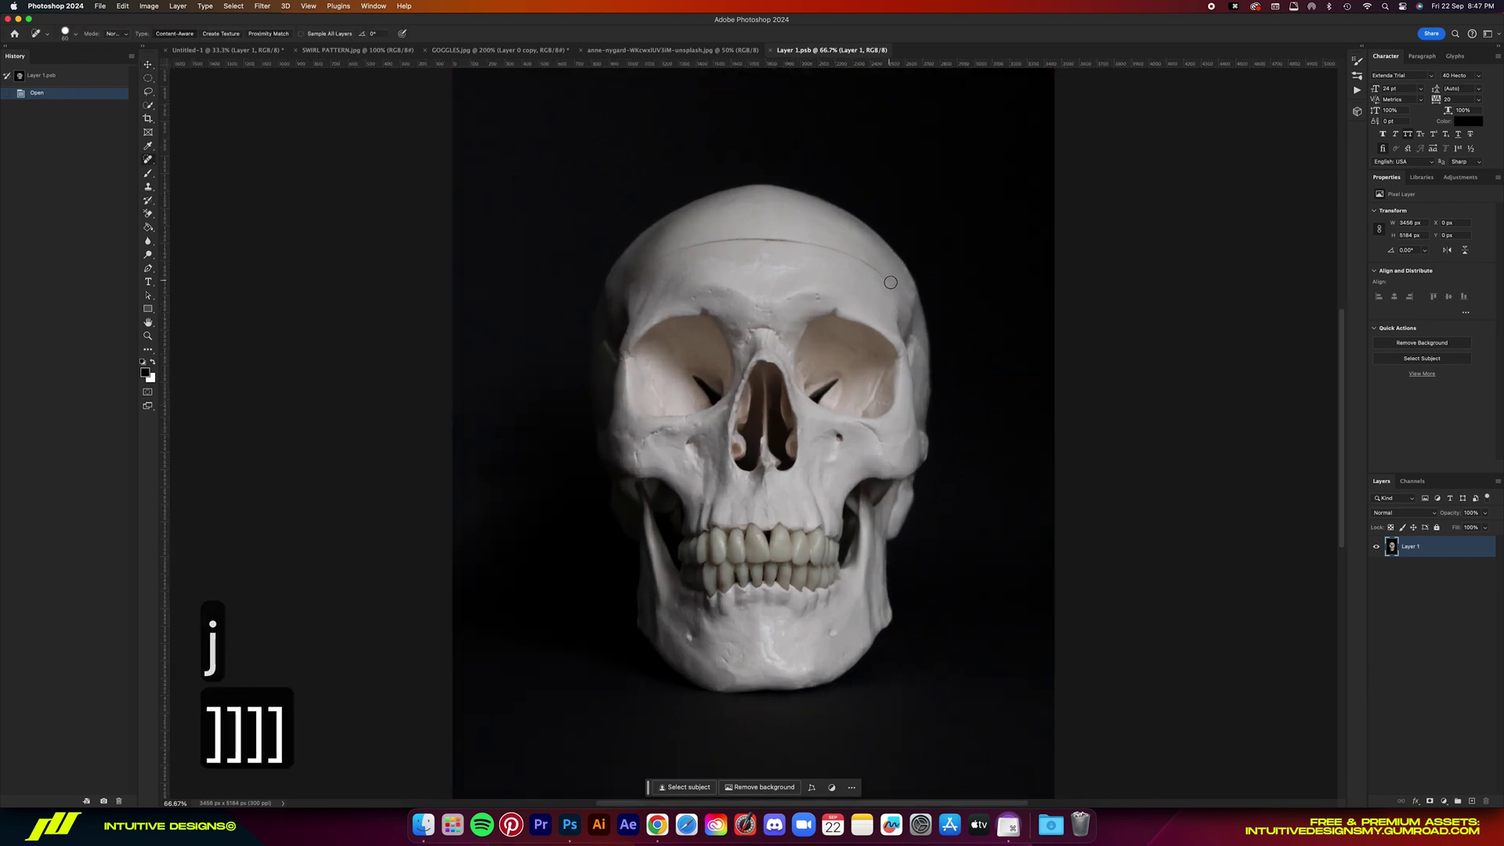
mouse_move(895, 285)
left_mouse_down()
mouse_move(842, 249)
mouse_move(697, 236)
mouse_move(630, 273)
left_mouse_up()
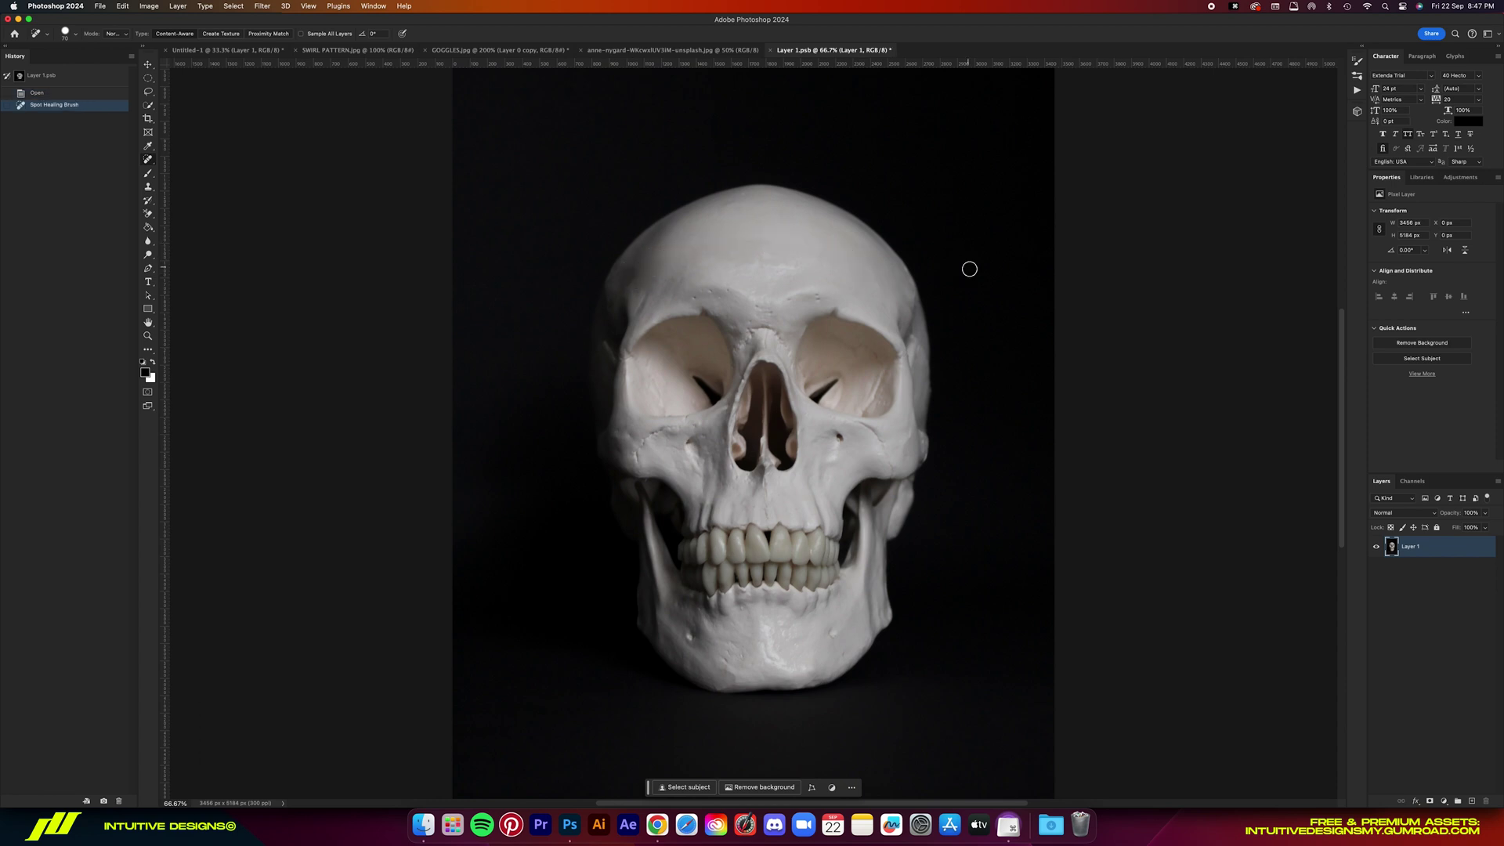
- Save and close the skull smart object contents
key("v")
key("super+s")
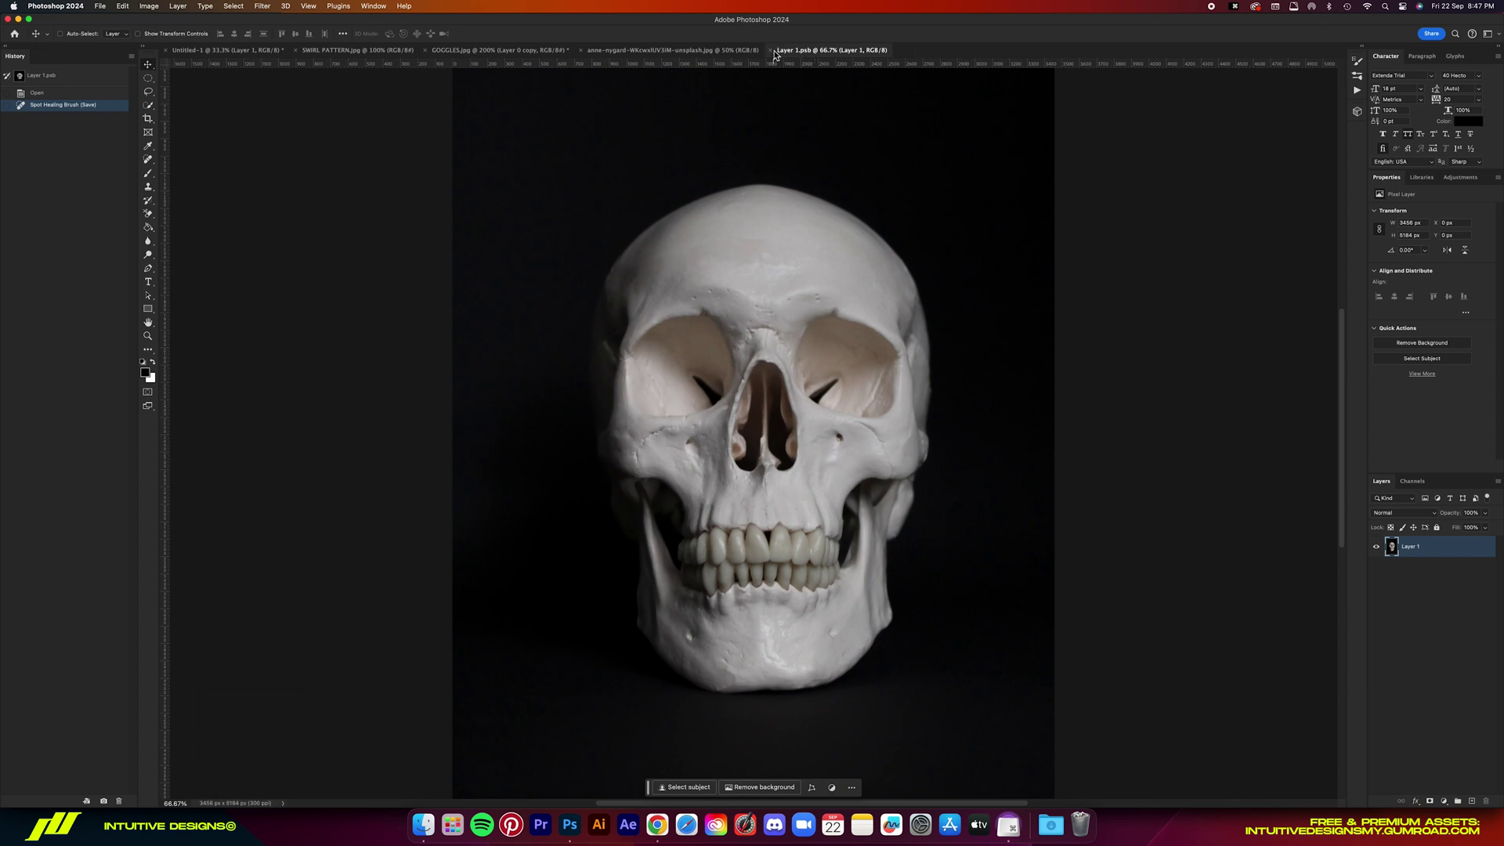
key("super+w")
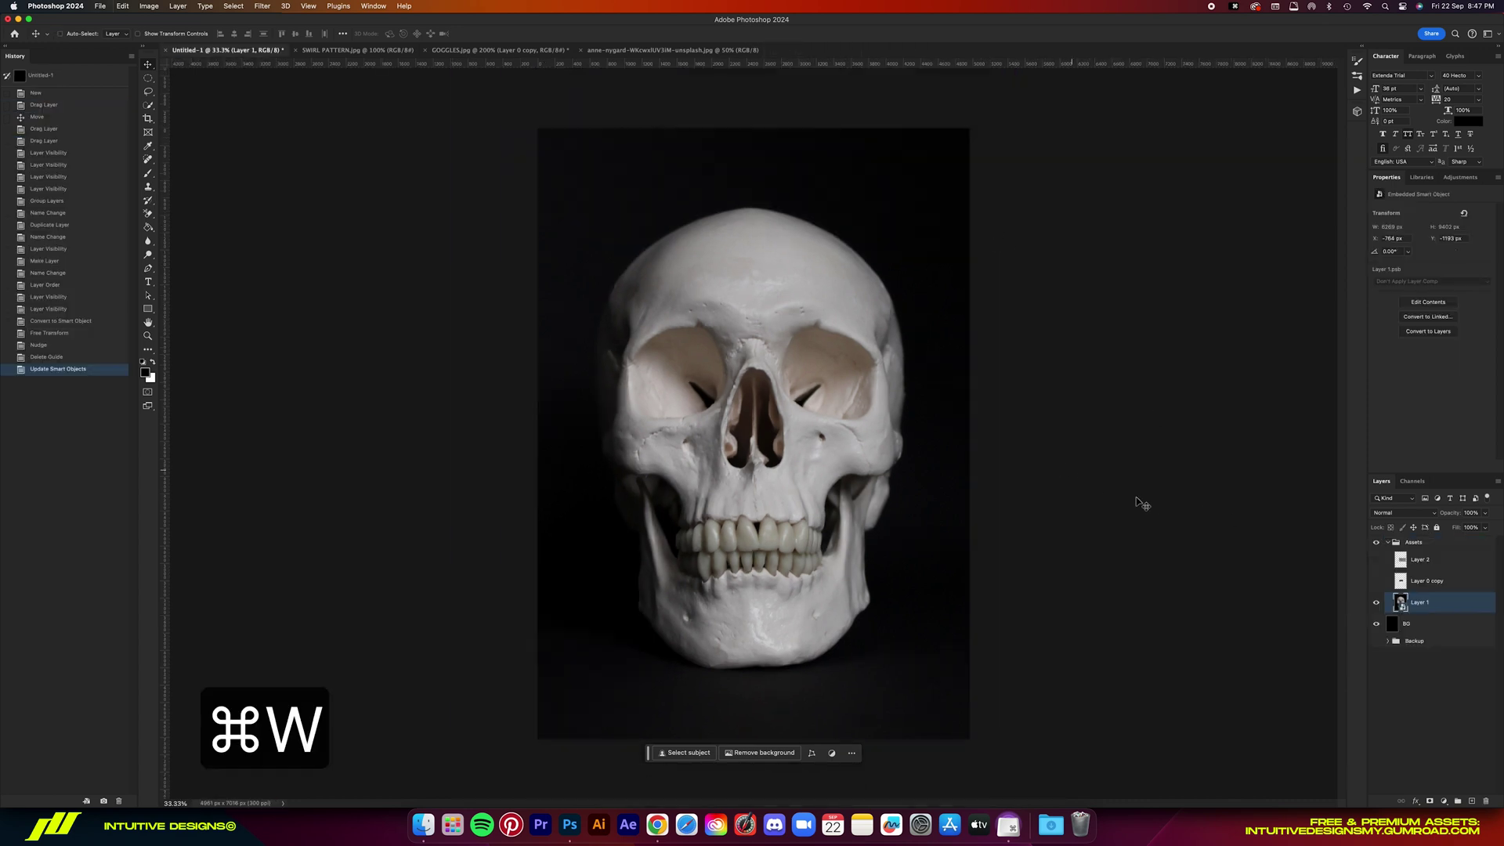
- Flip the skull smart object horizontally and shift it slightly back into place
key("super+semicolon")
key("super+t")
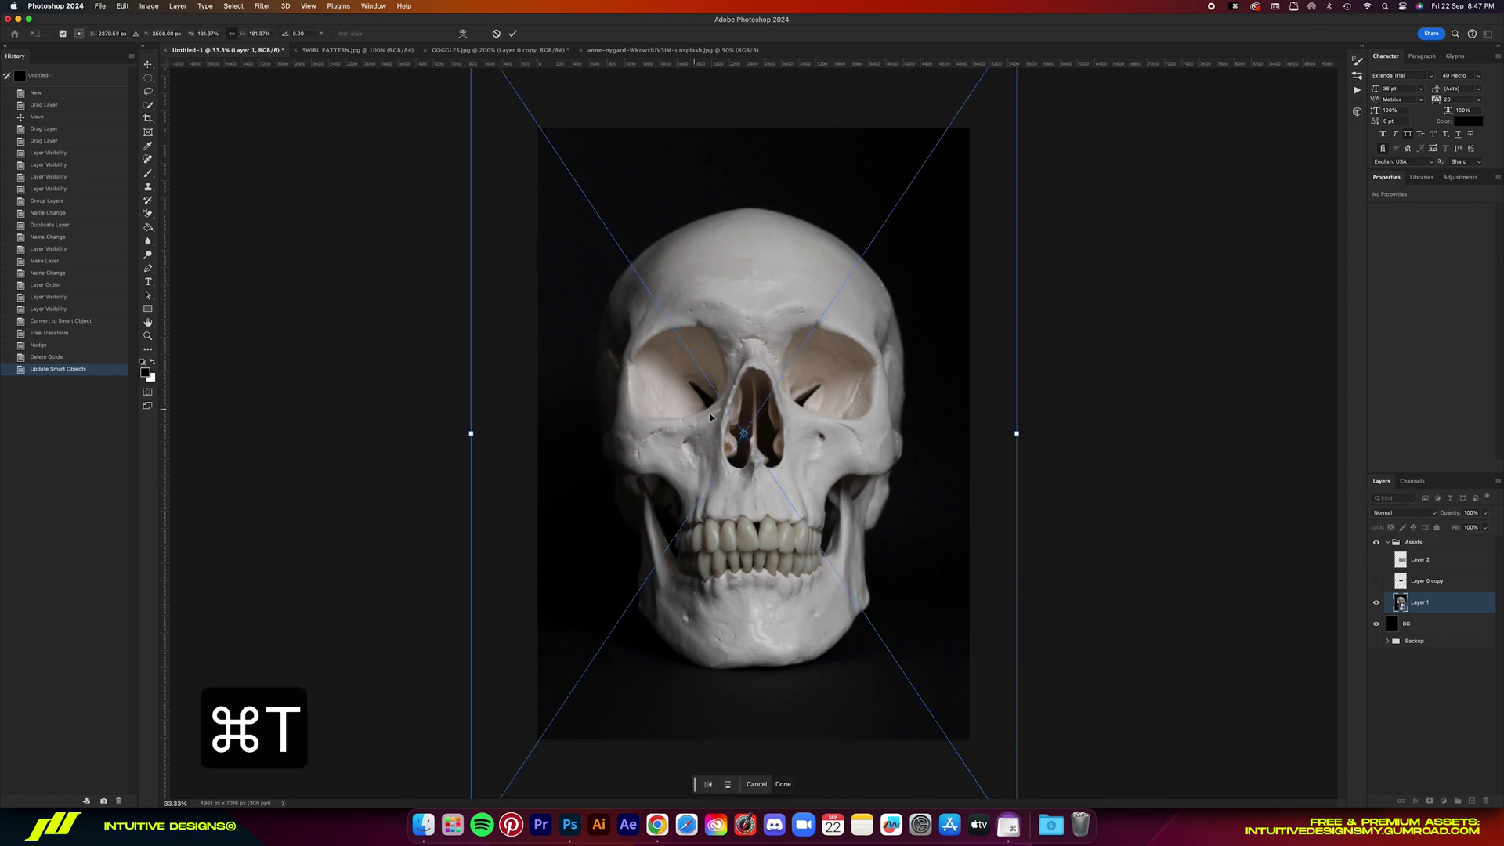
right_click(885, 464)
left_click(935, 693)
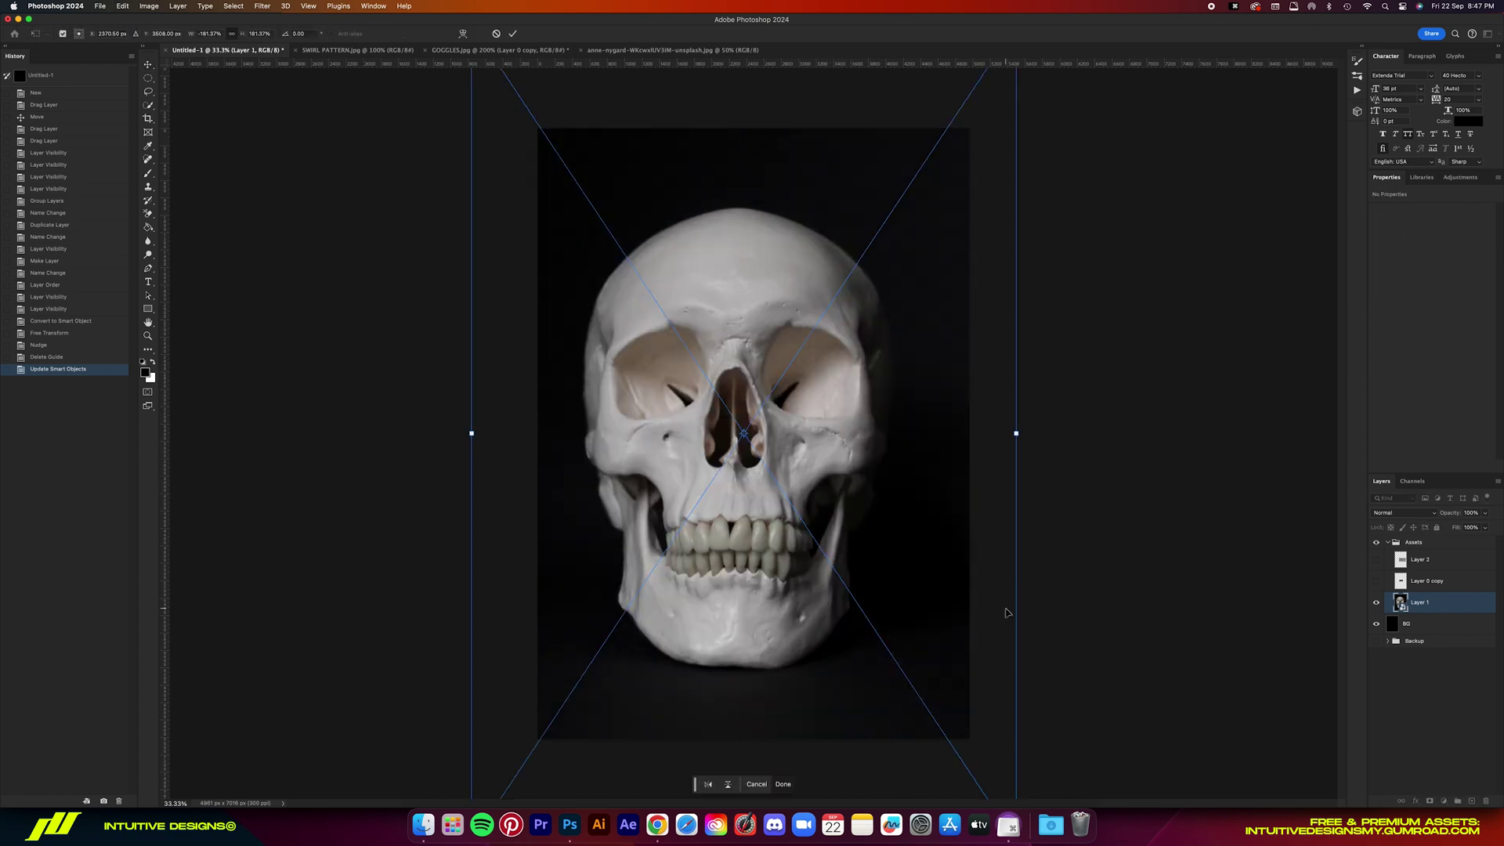
key("Return")
left_click_drag(471, 453, 164, 452)
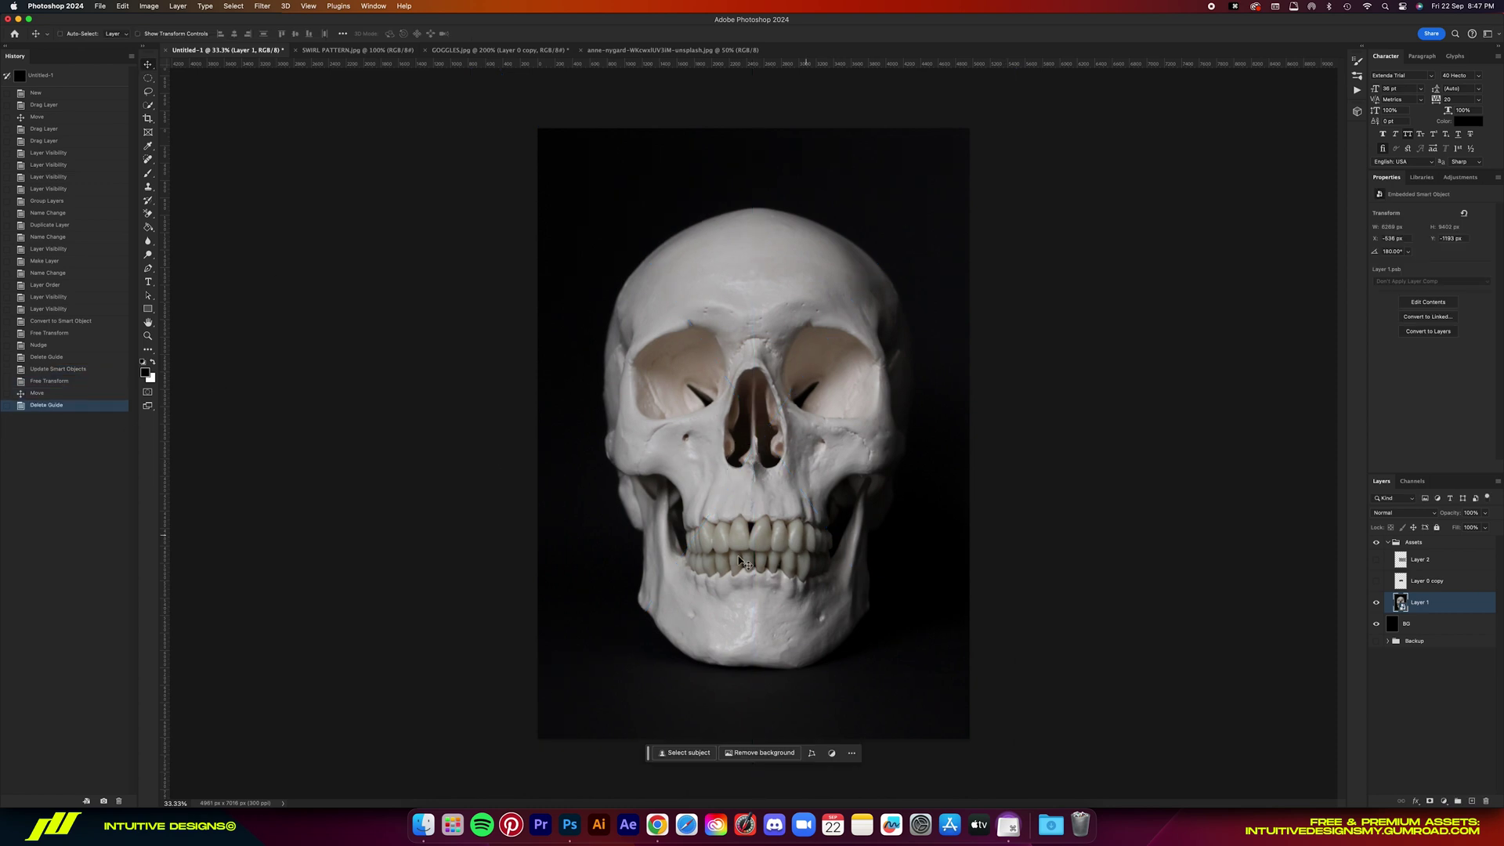
- Show the goggles, convert them to a Smart Object, and enlarge them over the skull's eye sockets
left_click(1376, 581)
left_click(1437, 583)
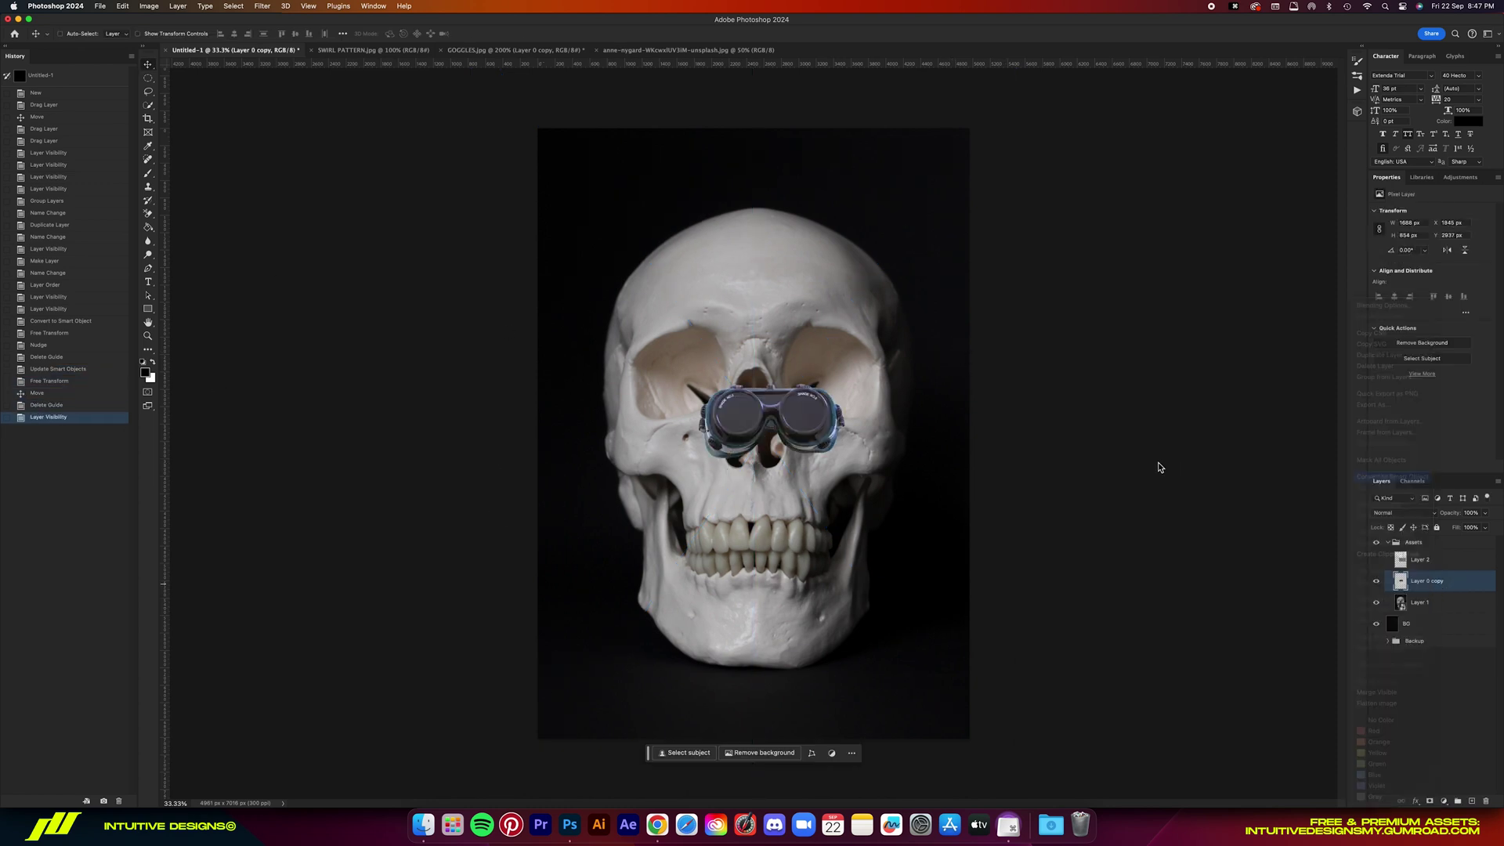
key("super+shift+s")
left_click_drag(884, 438, 914, 400)
key("super+t")
left_click_drag(864, 368, 851, 381)
key("Return")
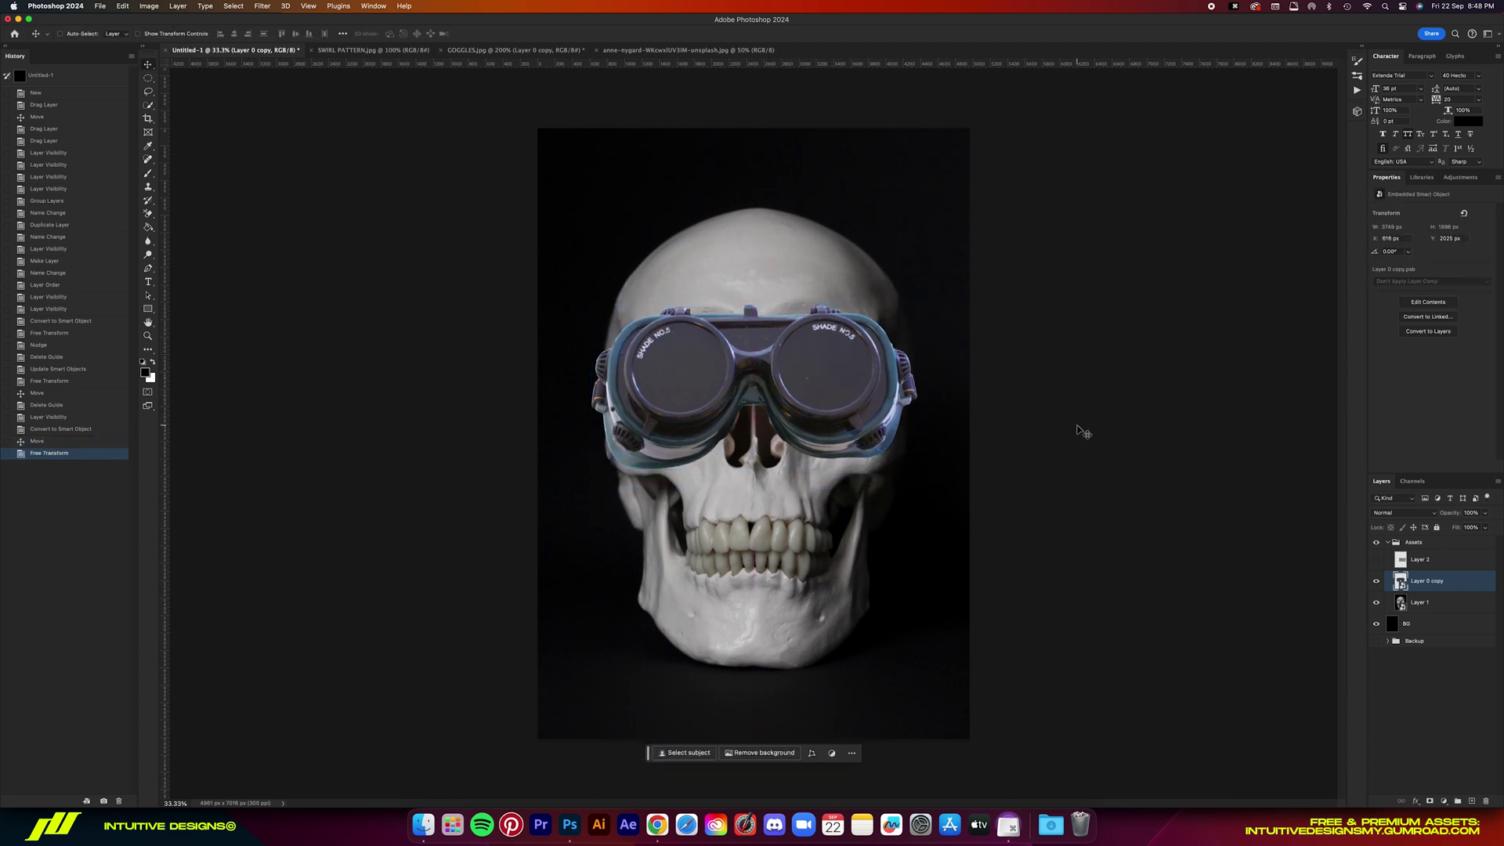
key("super+equal")
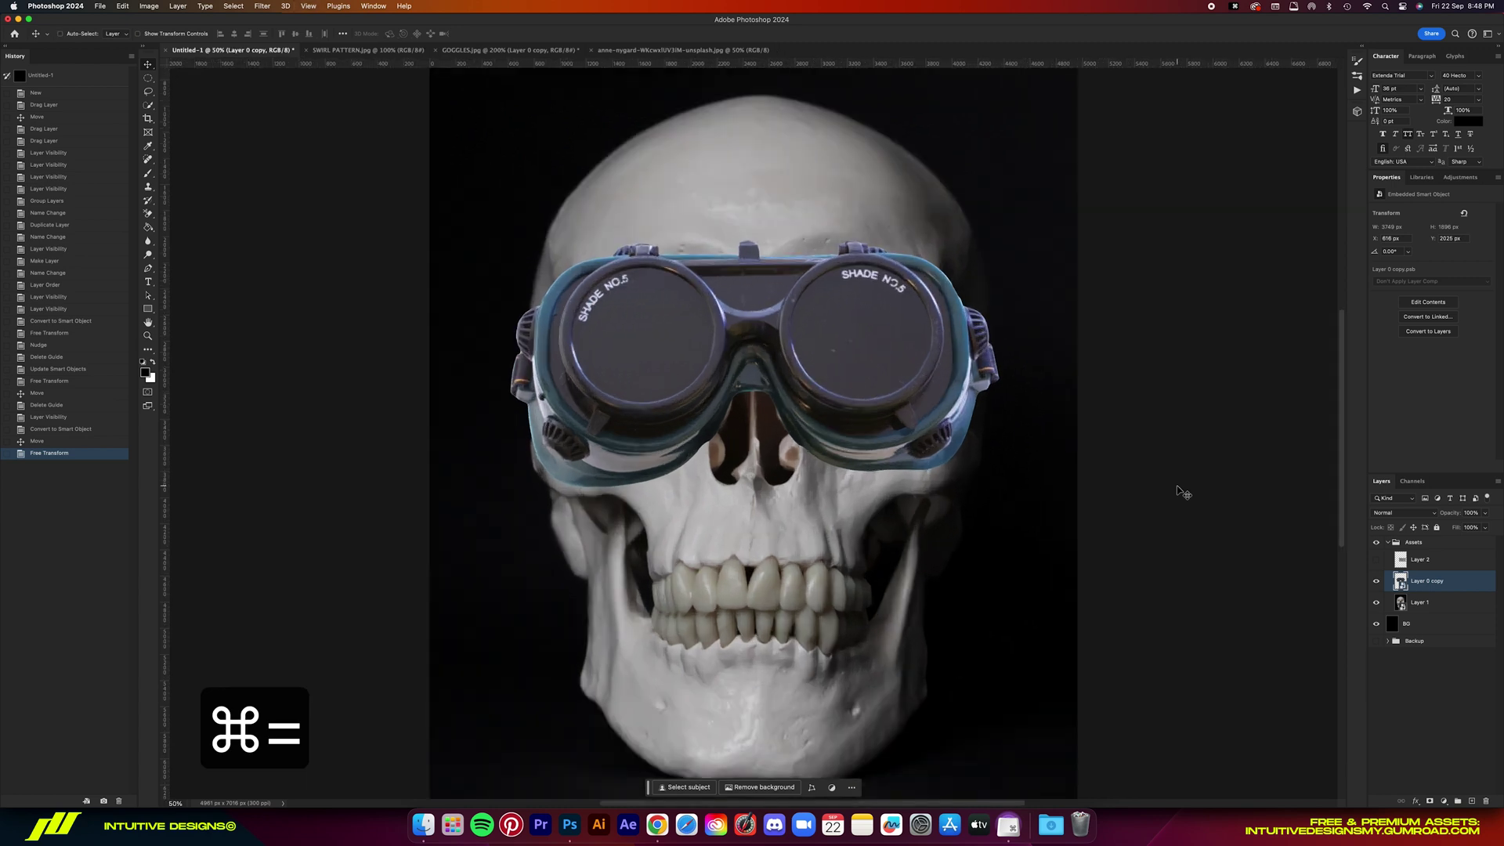
key("super+equal")
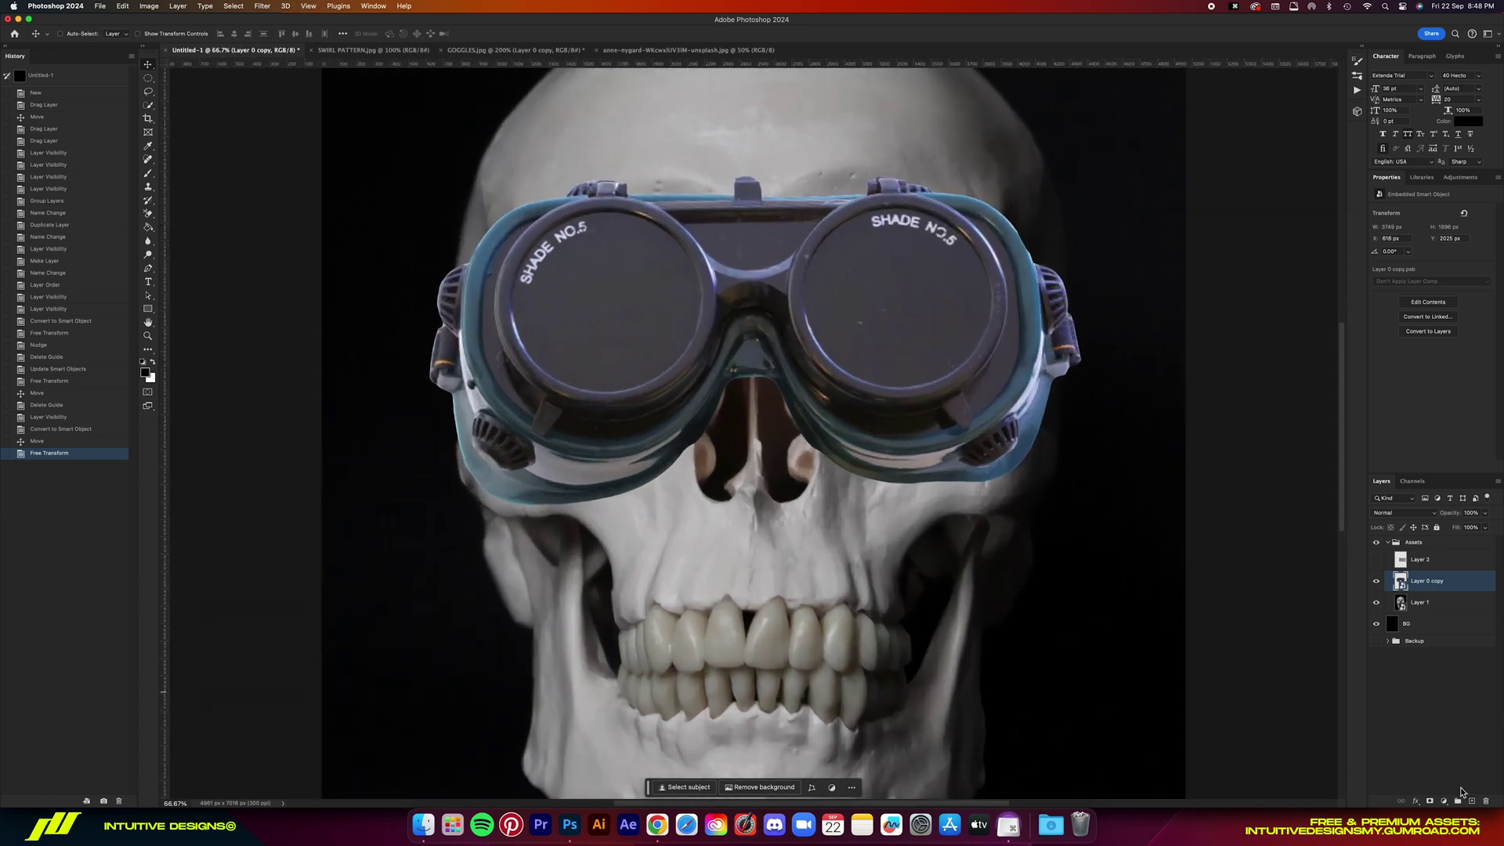
- Add a new empty layer named 'Left Lens' above the goggles
left_click(1471, 801)
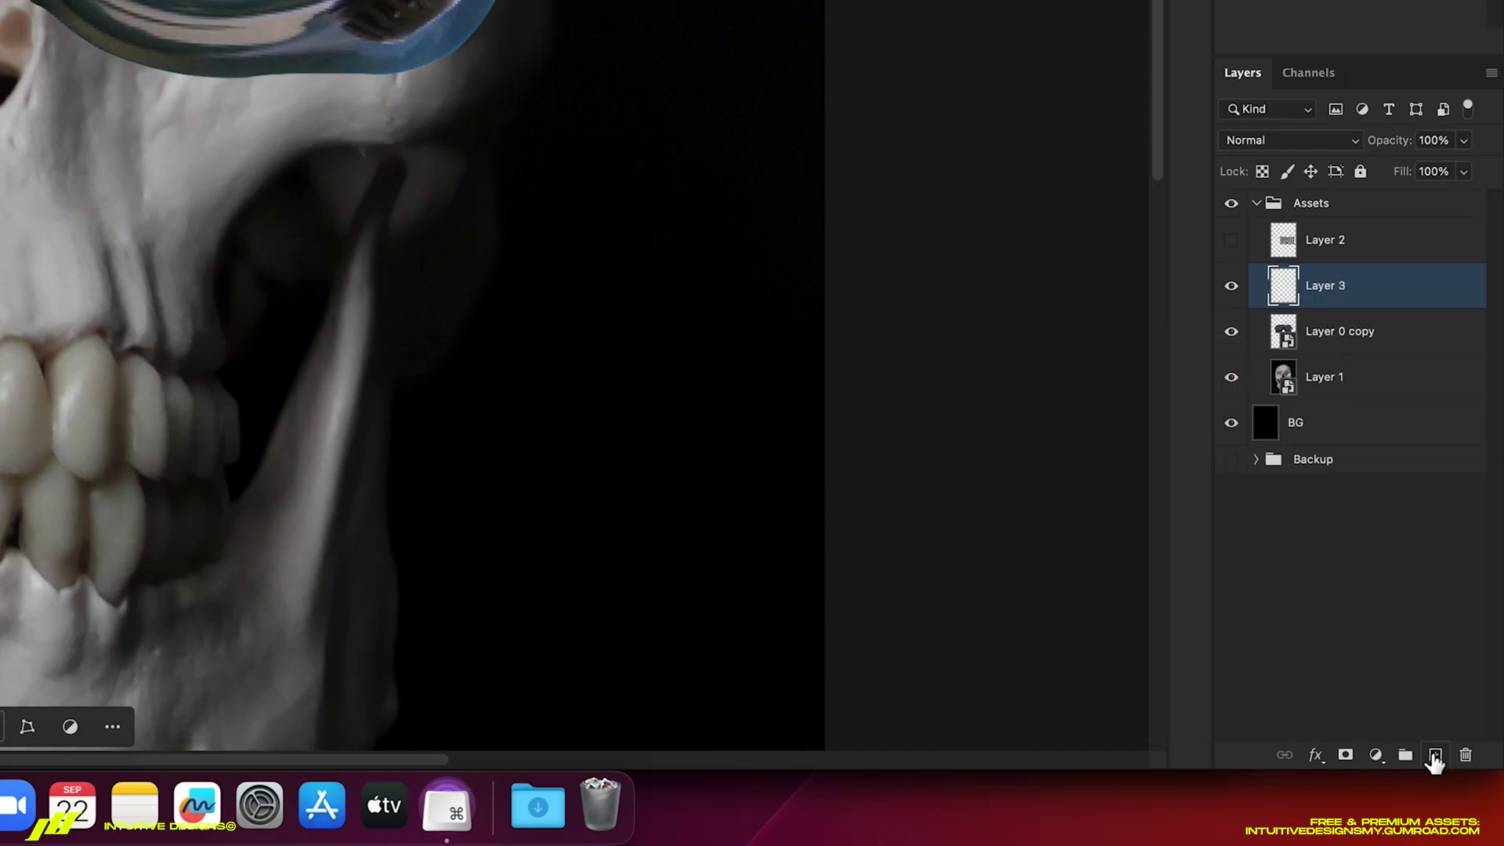
left_click(1422, 583)
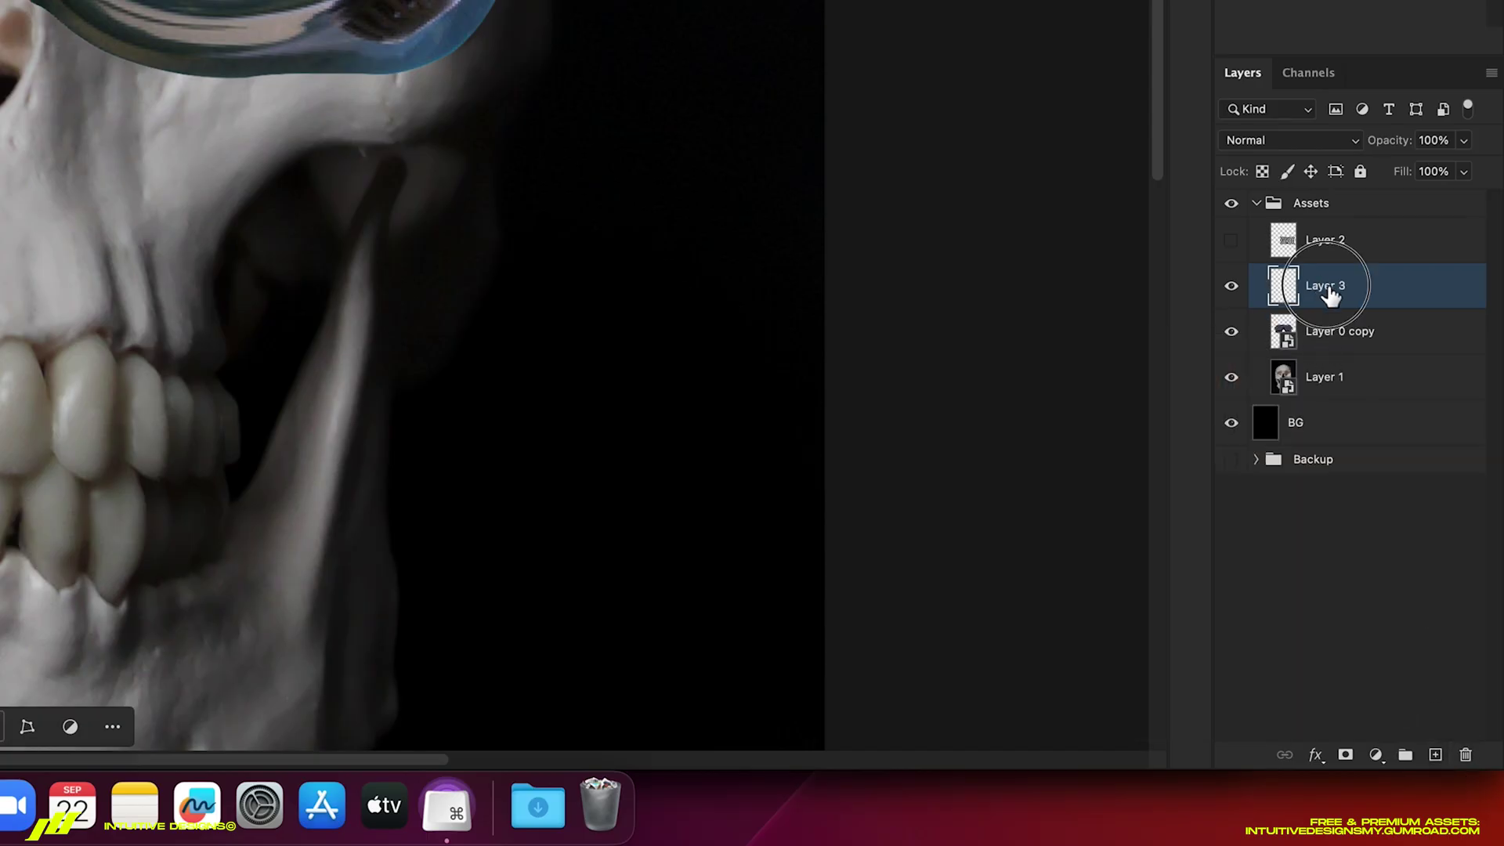
double_click(1329, 290)
type("Left Lens")
key("Return")
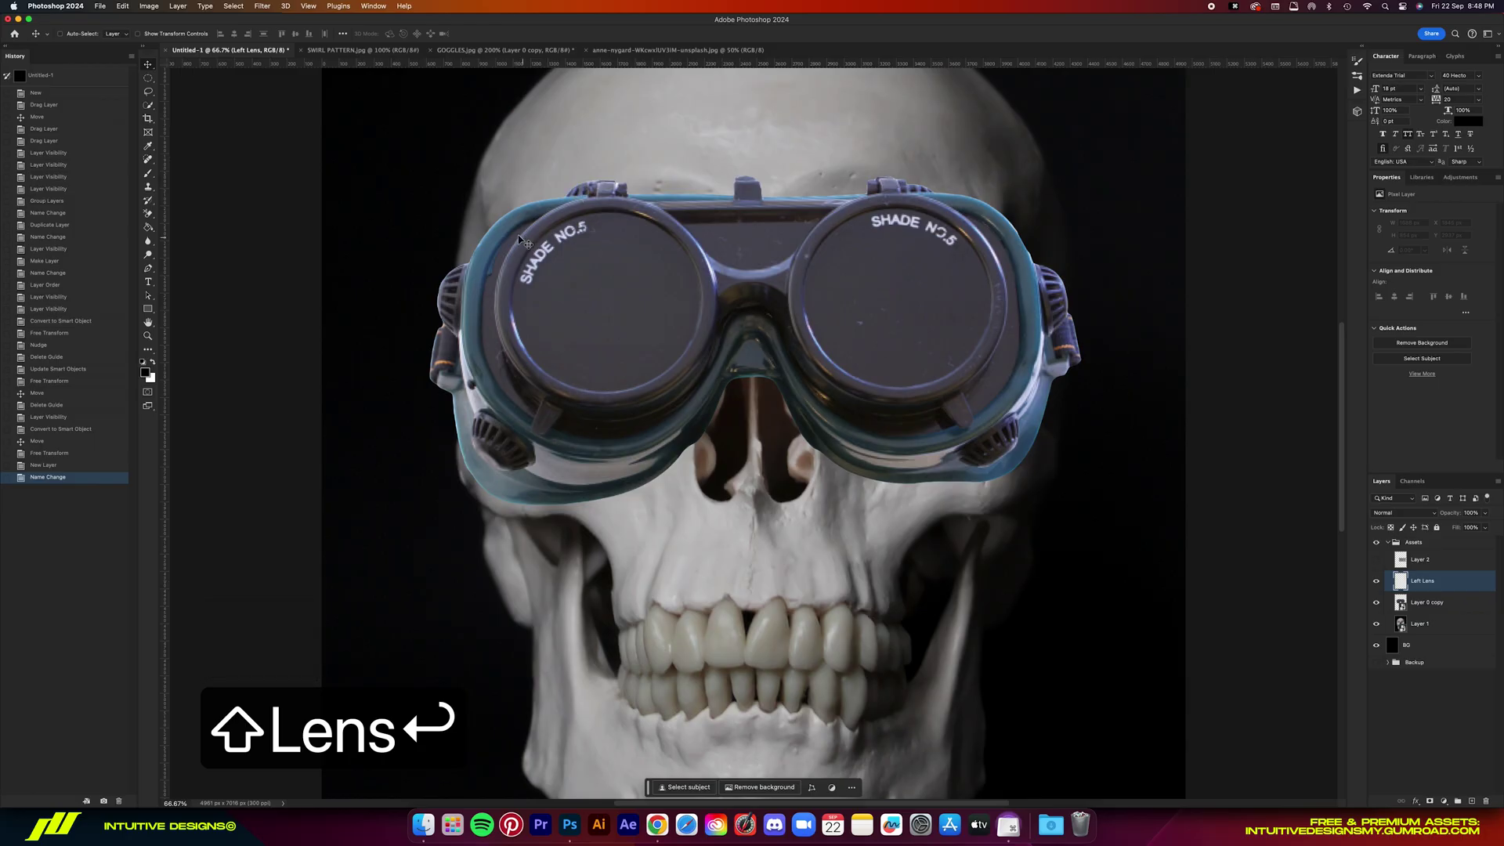
- Draw an elliptical selection over the left lens and set it up for distorting
left_click_drag(147, 77, 191, 93)
left_click_drag(402, 200, 402, 195)
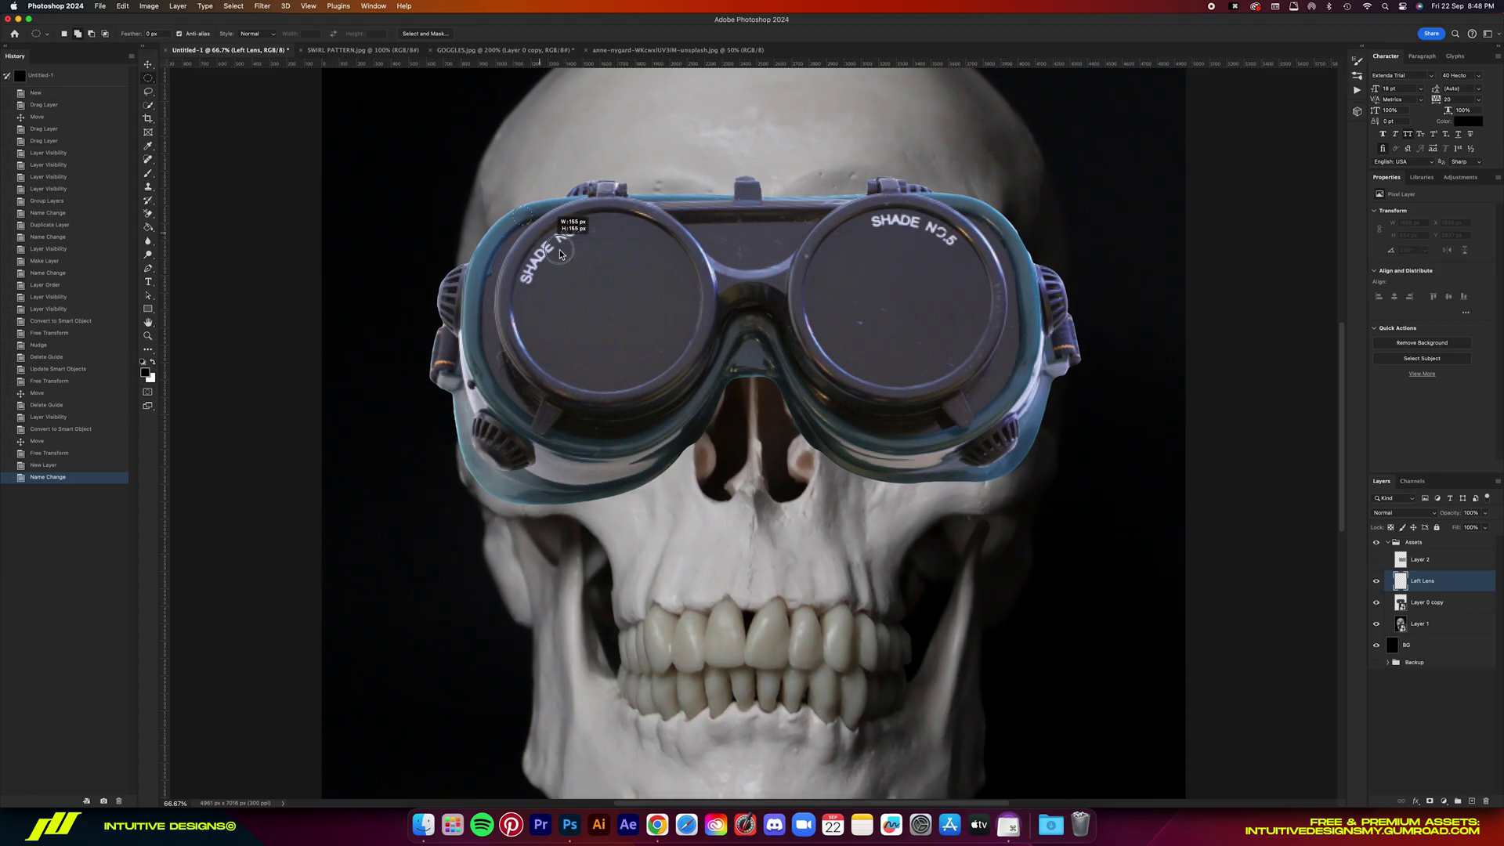
left_click_drag(1102, 455, 1227, 568)
left_click_drag(571, 263, 804, 397)
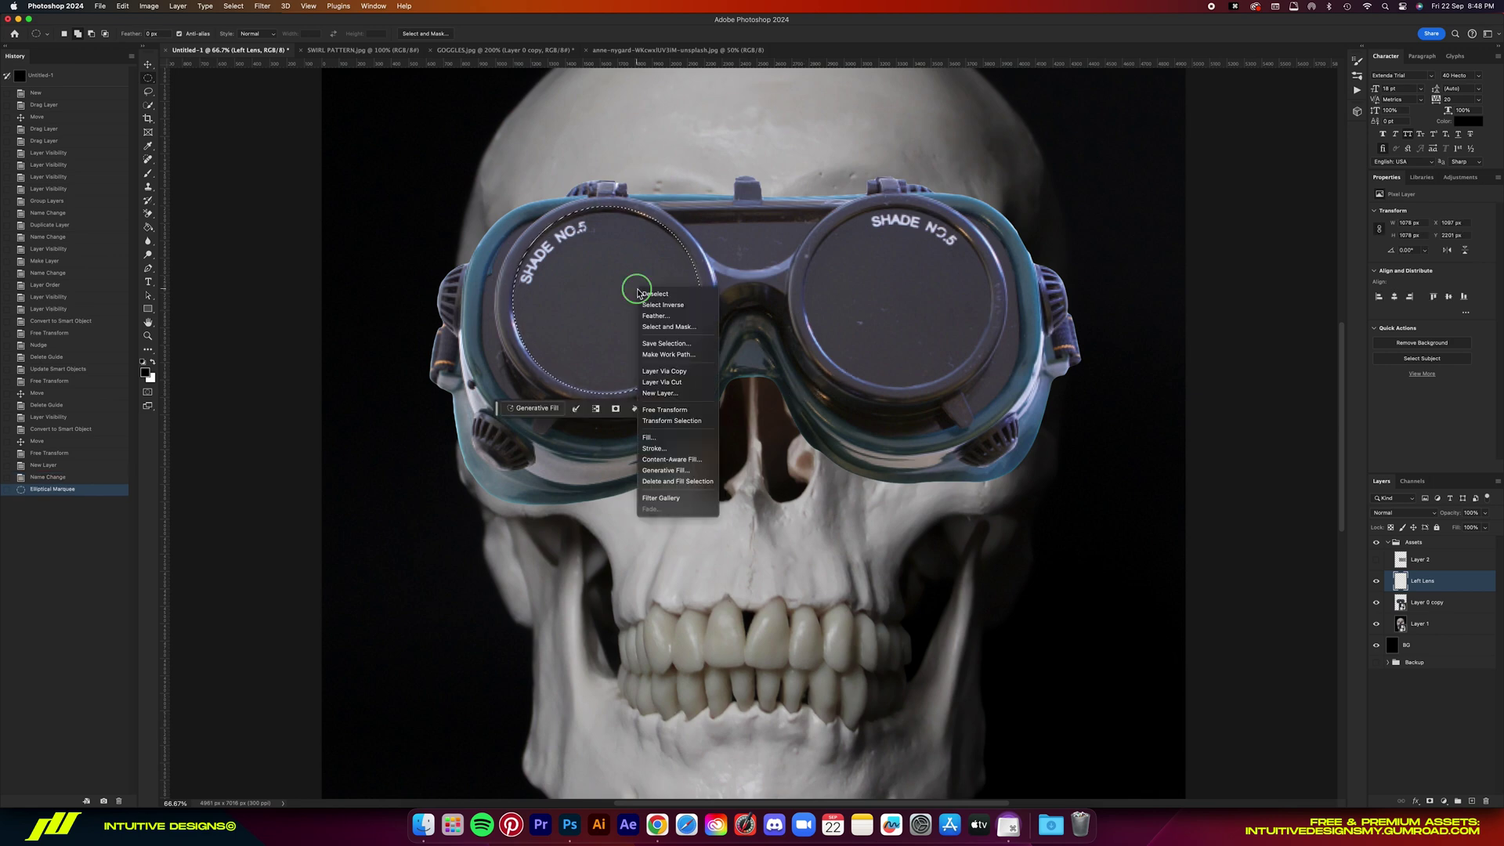
left_click(706, 422)
right_click(622, 267)
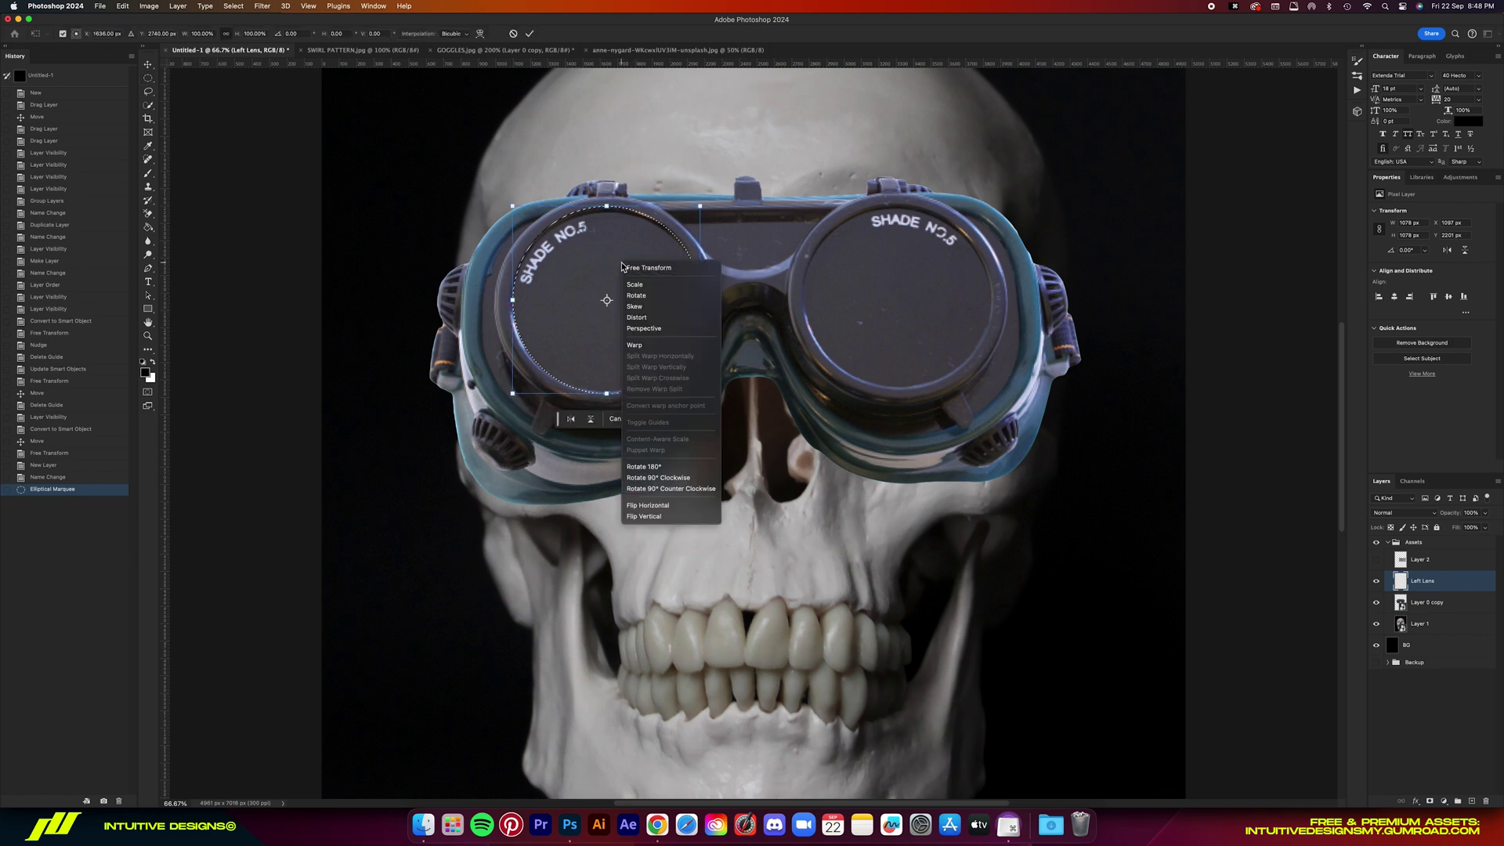
left_click(643, 319)
- Distort the selection to fit the left lens rim, fill it white, and deselect
key("super+equal")
key("super+equal")
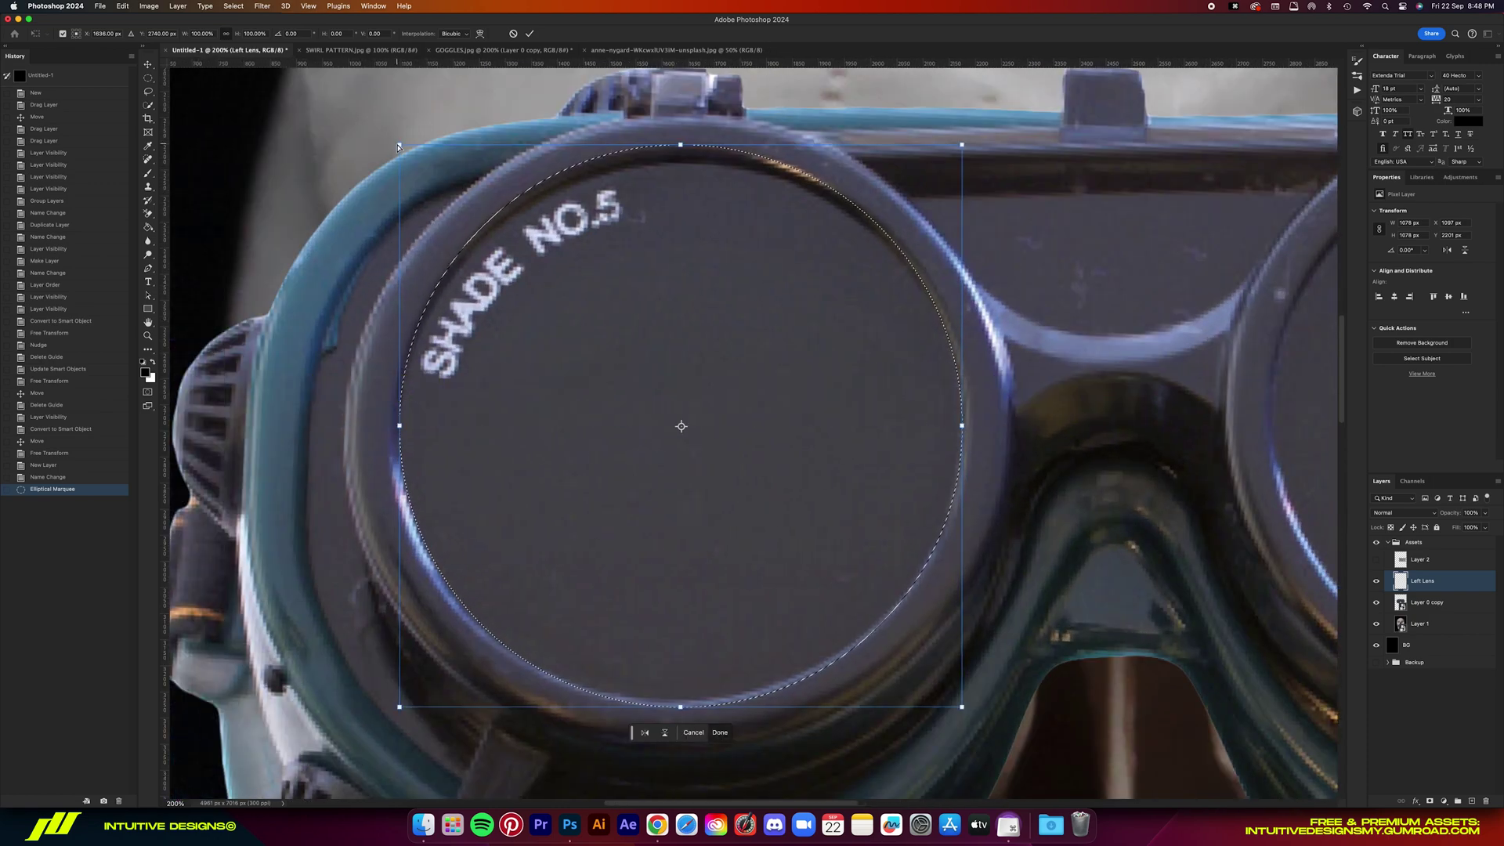
left_click_drag(400, 145, 398, 170)
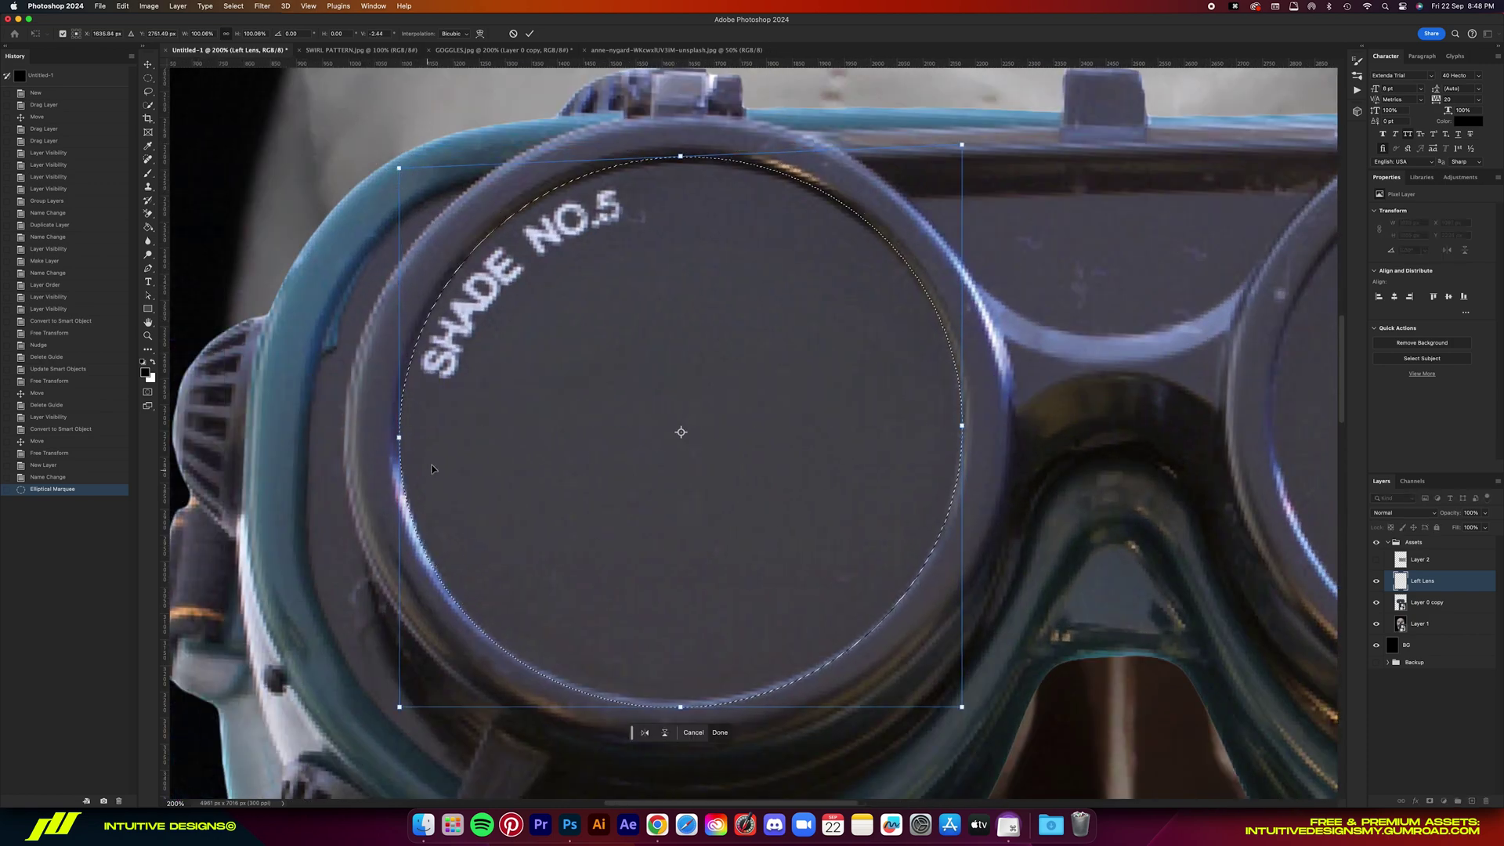
left_click_drag(968, 708, 962, 696)
left_click_drag(962, 145, 962, 150)
key("Return")
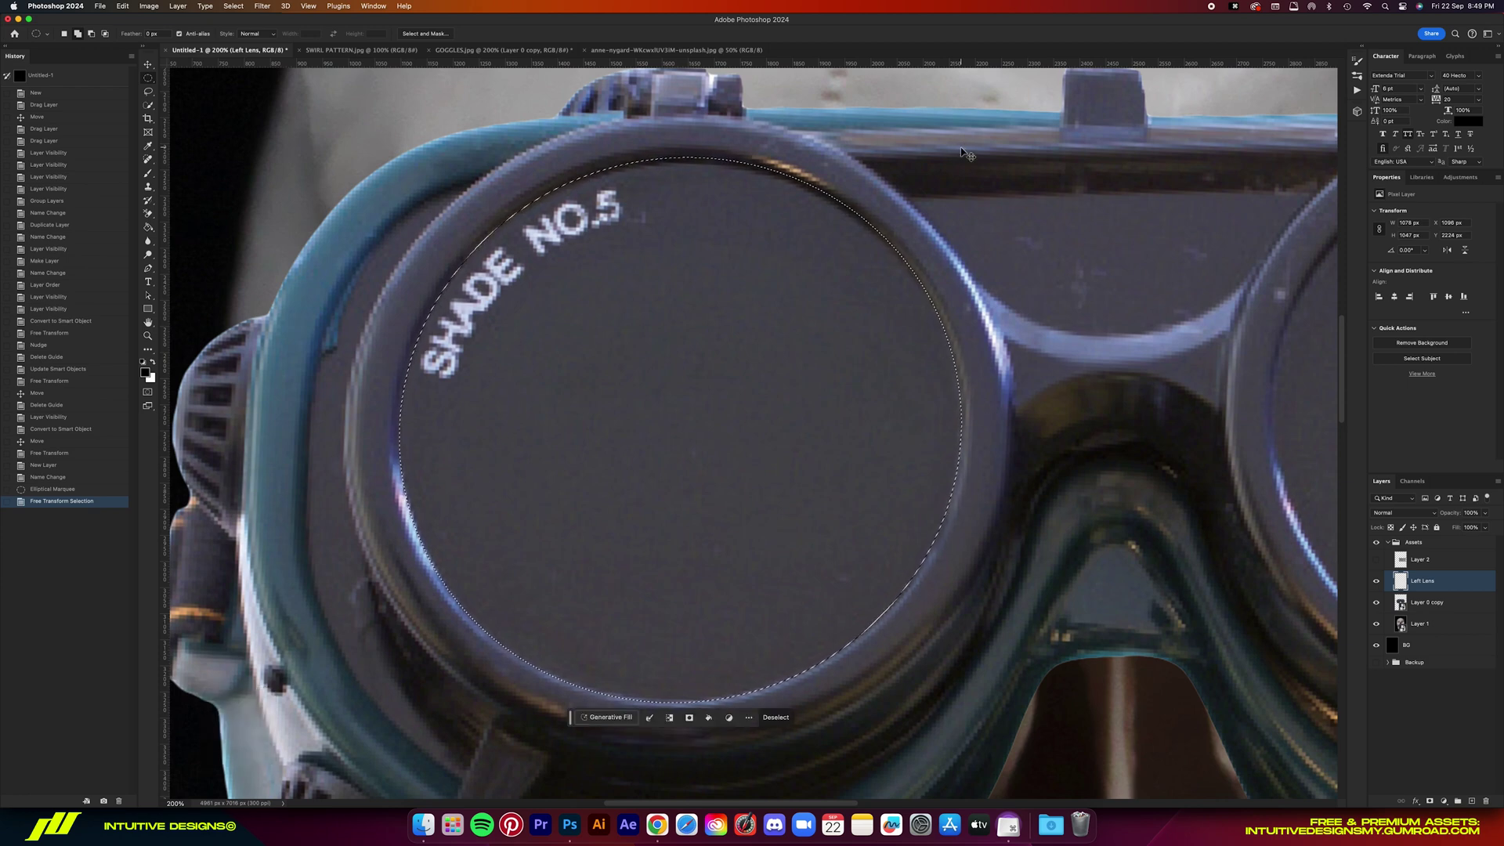
key("super+BackSpace")
key("super+d")
key("v")
- Add a 'Right Lens' layer and draw an elliptical selection over the right lens
scroll(964, 153, "down", 3)
key("super+0")
key("super+1")
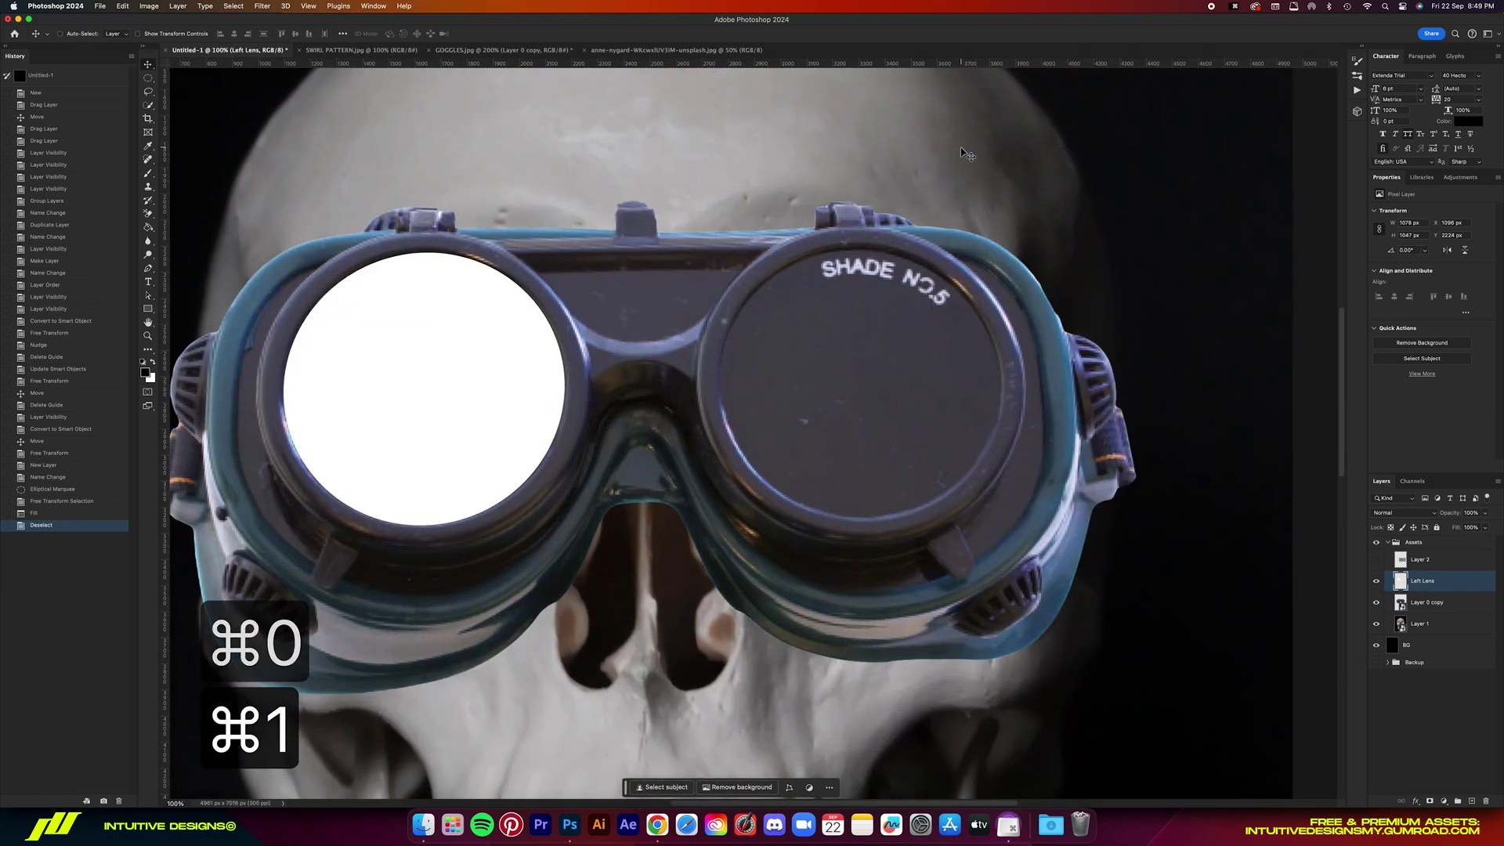
key("super+shift+alt+n")
type("Right Lens")
key("Return")
mouse_move(721, 258)
left_mouse_down()
mouse_move(963, 403)
mouse_move(1002, 540)
left_mouse_up()
- Fill the right lens selection white, then group both lens layers as 'Lens'
key("Return")
key("super+BackSpace")
key("super+d")
key("super+0")
left_click(1450, 603, "shift")
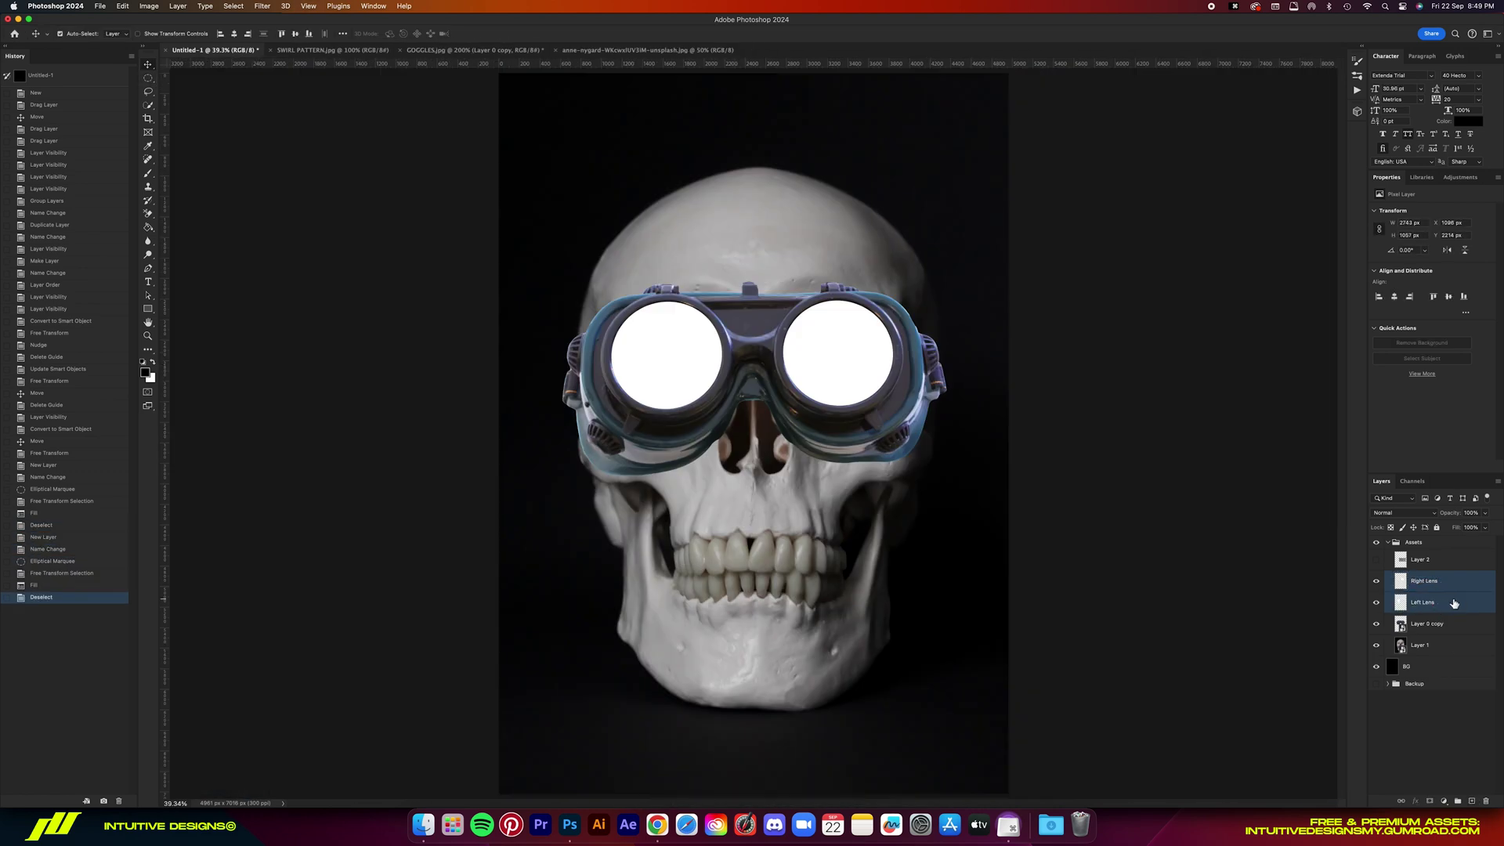
key("super+g")
double_click(1424, 577)
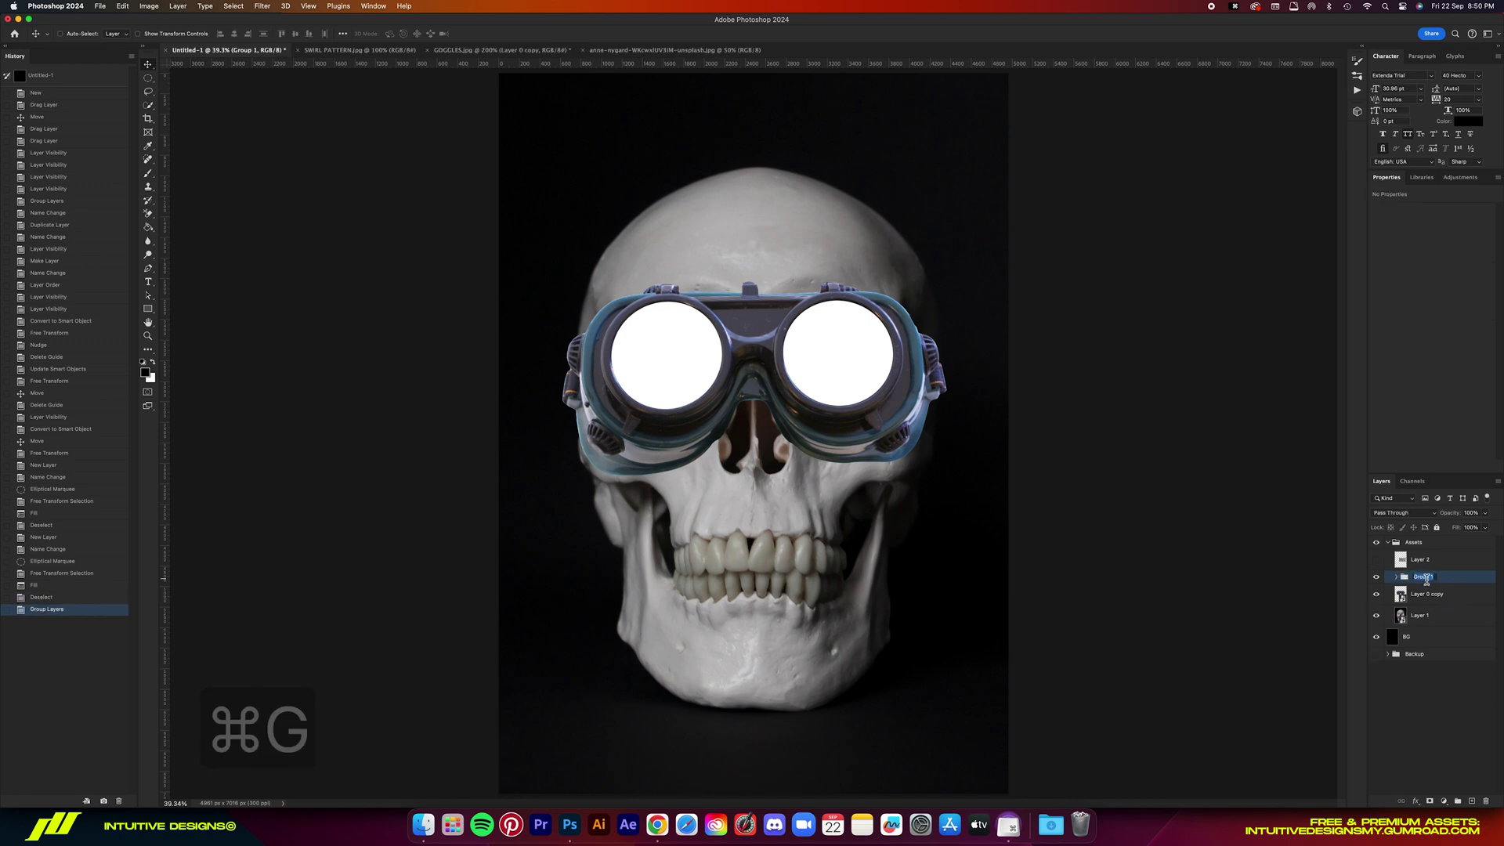
type("Lens")
key("Return")
- Rename the goggles layer 'Goggles' and the skull layer 'Skull'
double_click(1427, 594)
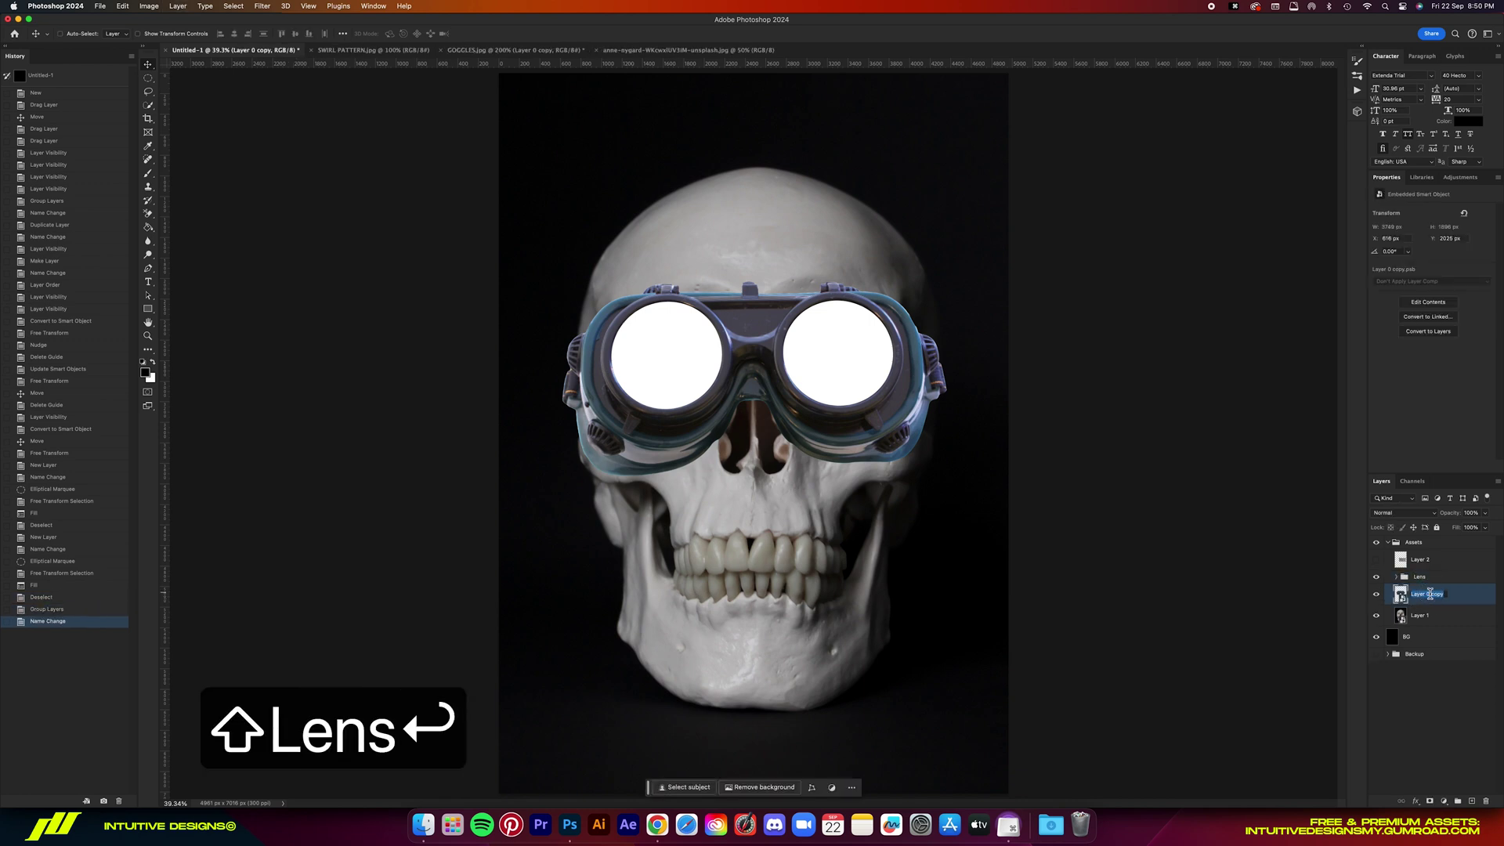
type("Google")
key("BackSpace")
key("BackSpace")
key("BackSpace")
key("BackSpace")
type("gle")
key("BackSpace")
key("BackSpace")
type("gles")
key("Return")
double_click(1419, 614)
type("Skull")
key("Return")
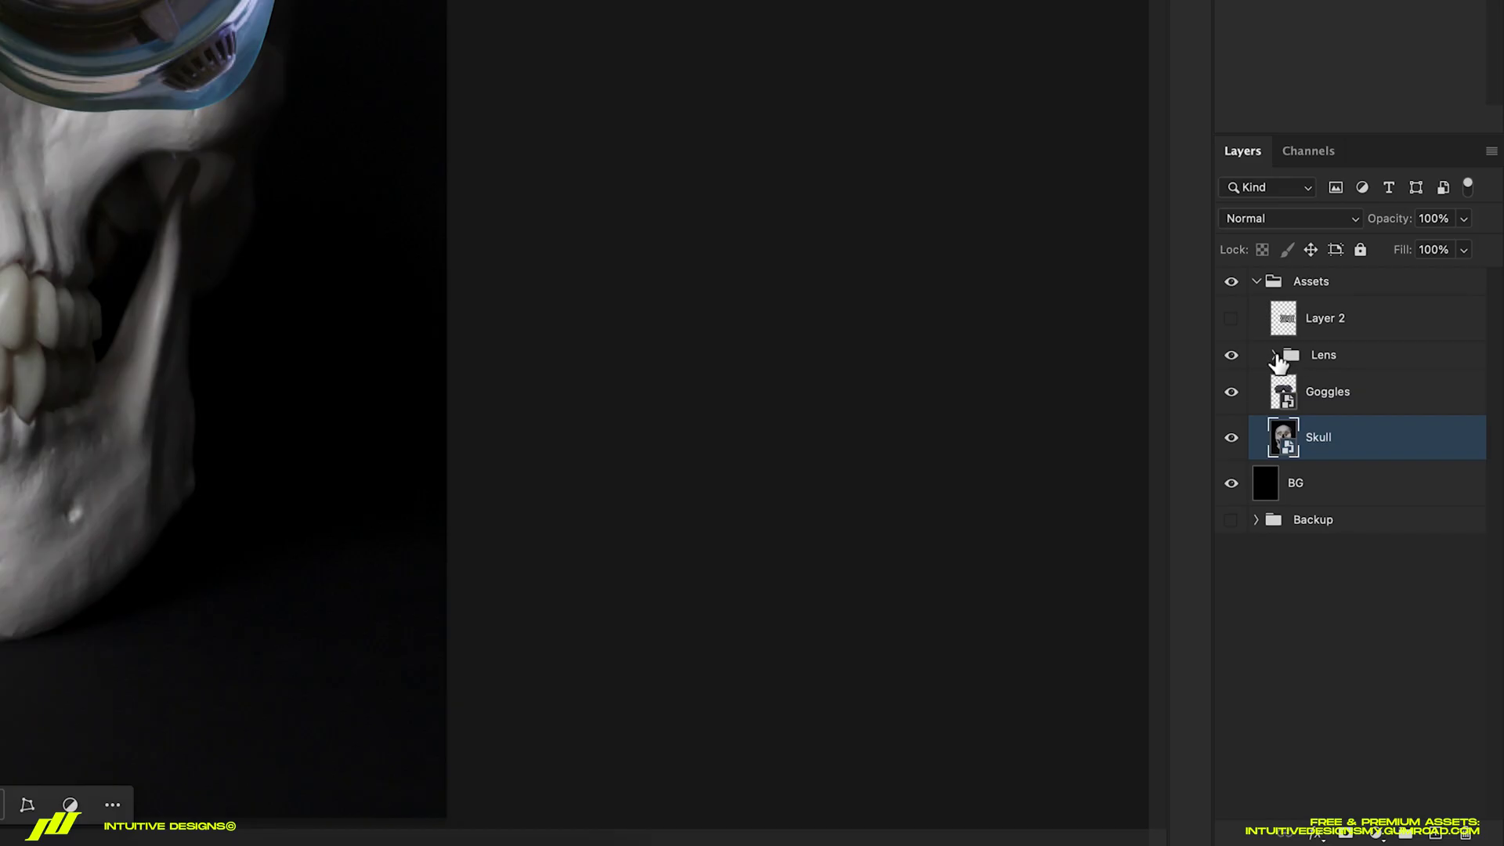
- Move the swirl layer into the Lens group, clip it to Left Lens, and centre it
left_click(1275, 356)
left_click(1363, 323)
left_click_drag(1376, 329, 1370, 415)
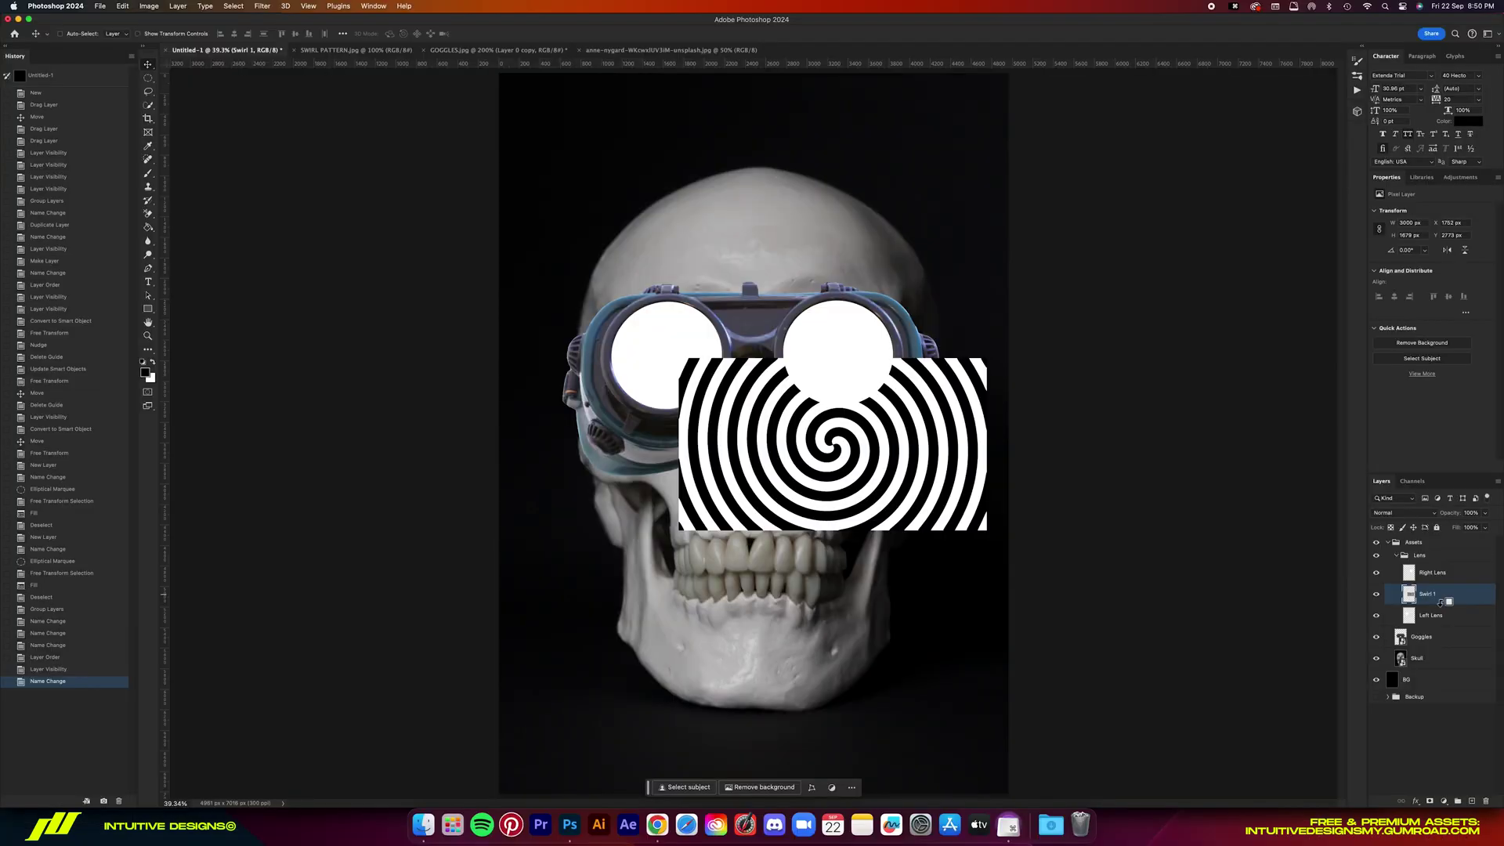
left_click(1439, 602, "alt")
left_click_drag(1044, 505, 876, 415)
- Duplicate the swirl, clip the copy to Right Lens, and begin transforming it
key("ctrl+bracketright")
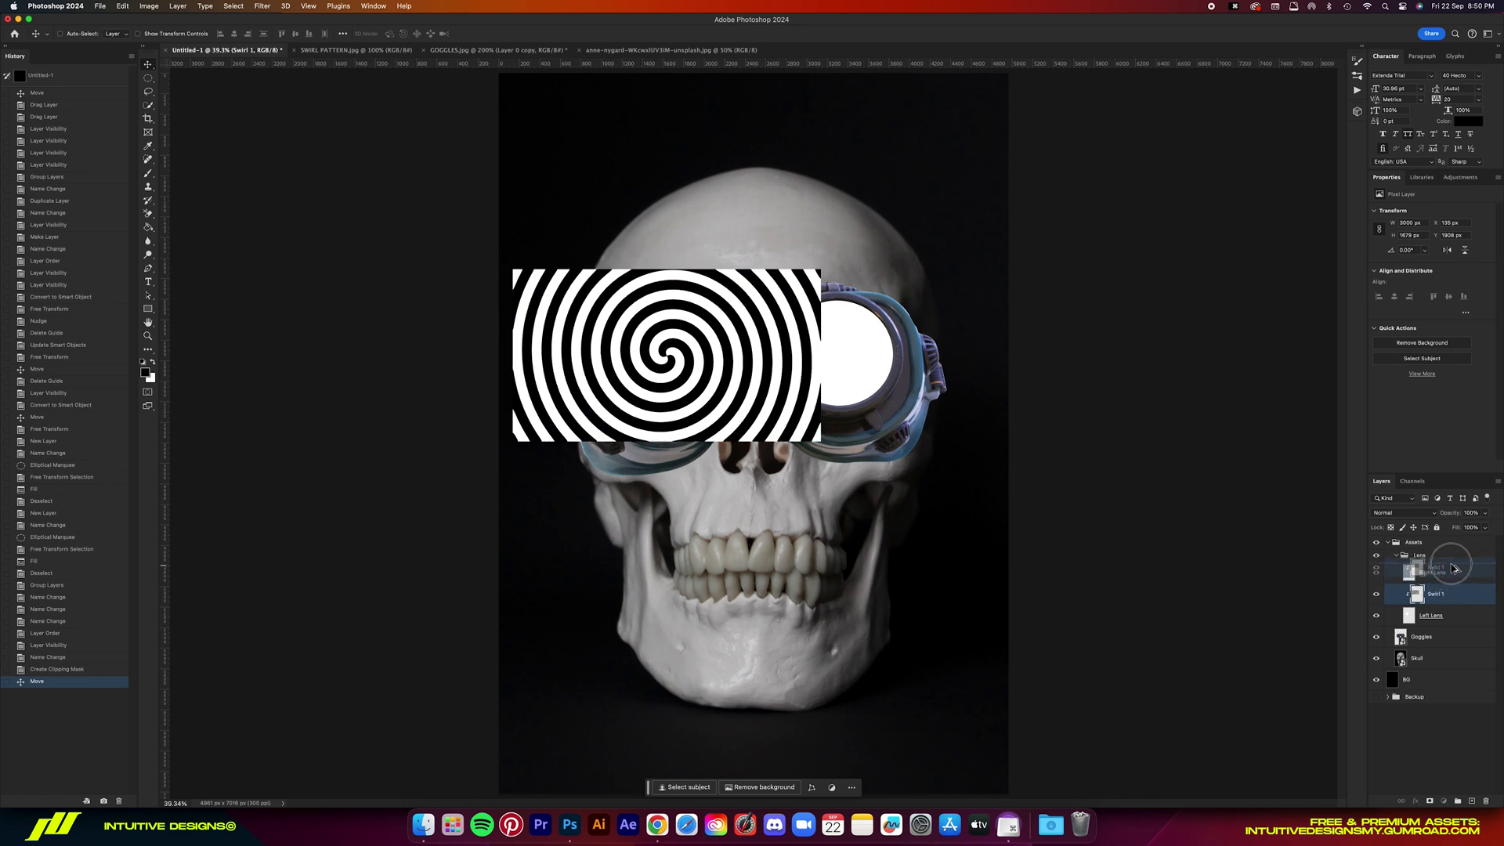
left_click(1452, 570)
left_click(1453, 581, "alt")
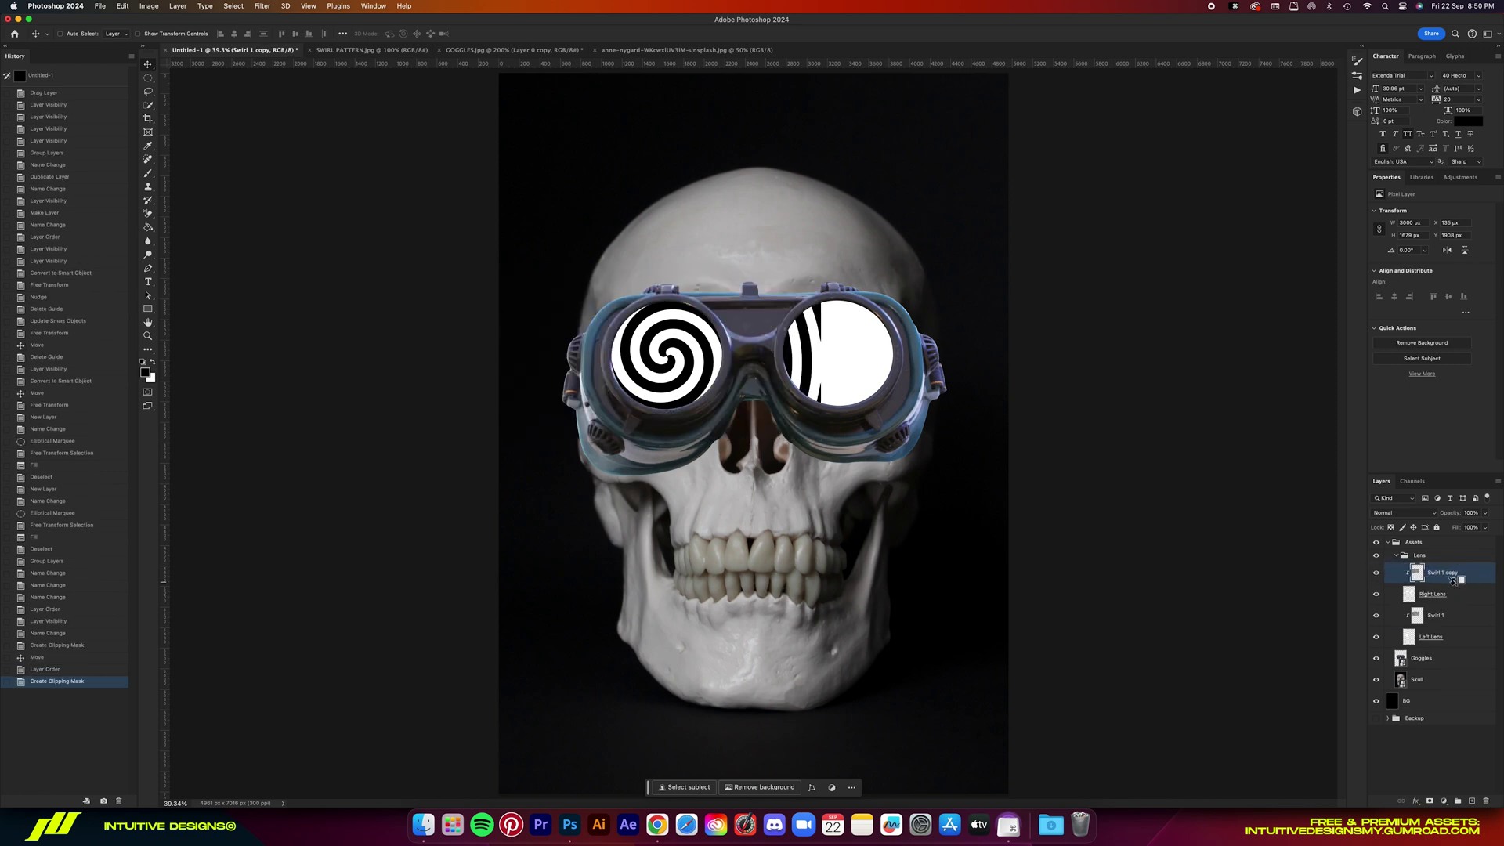
key("ctrl+t")
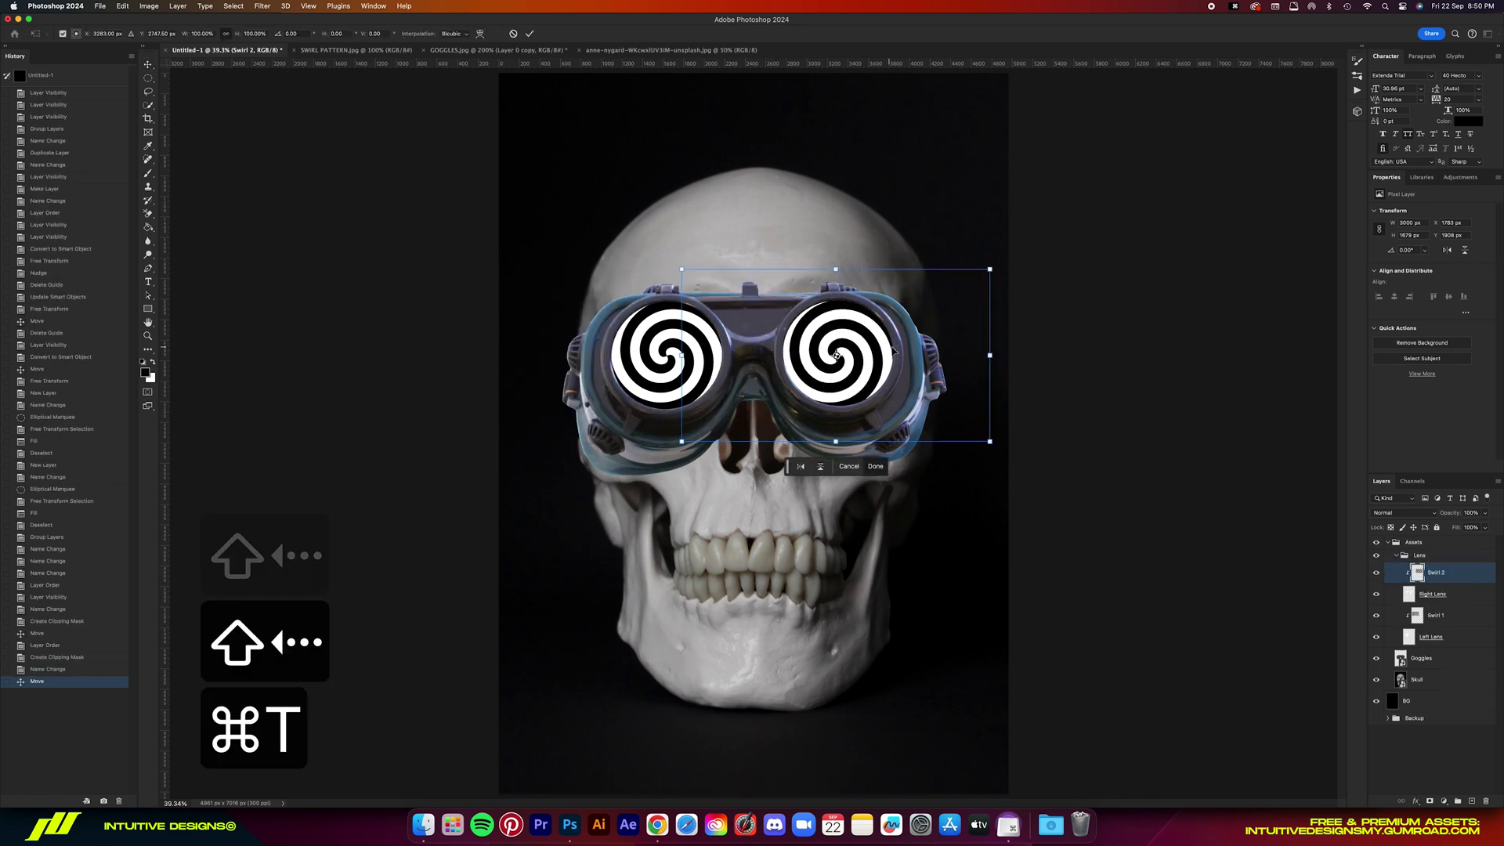
right_click(894, 347)
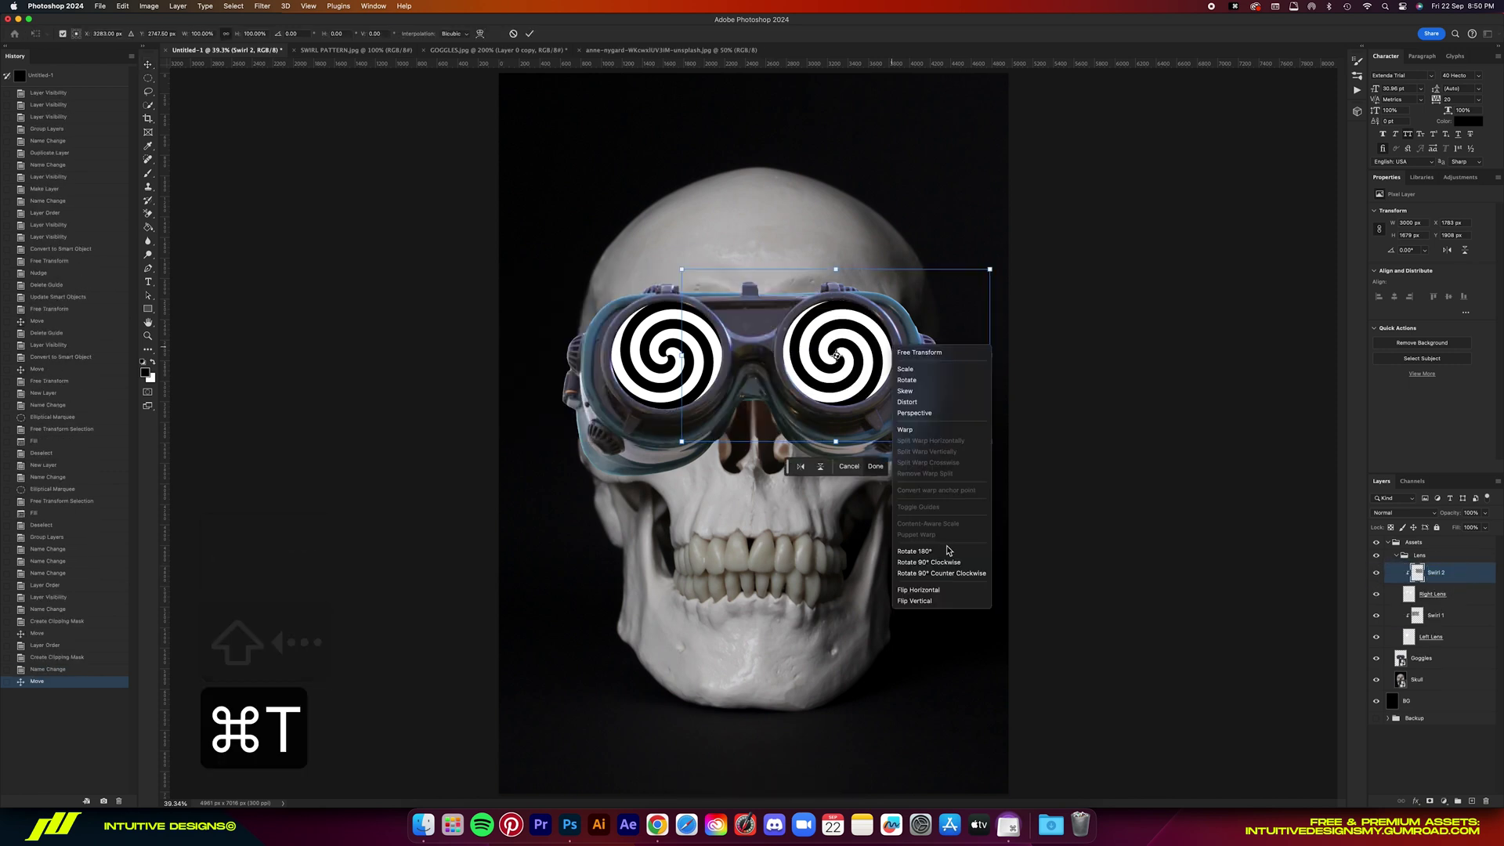
- Flip the second swirl vertically, then add a Black & White adjustment layer set to Auto
left_click(940, 601)
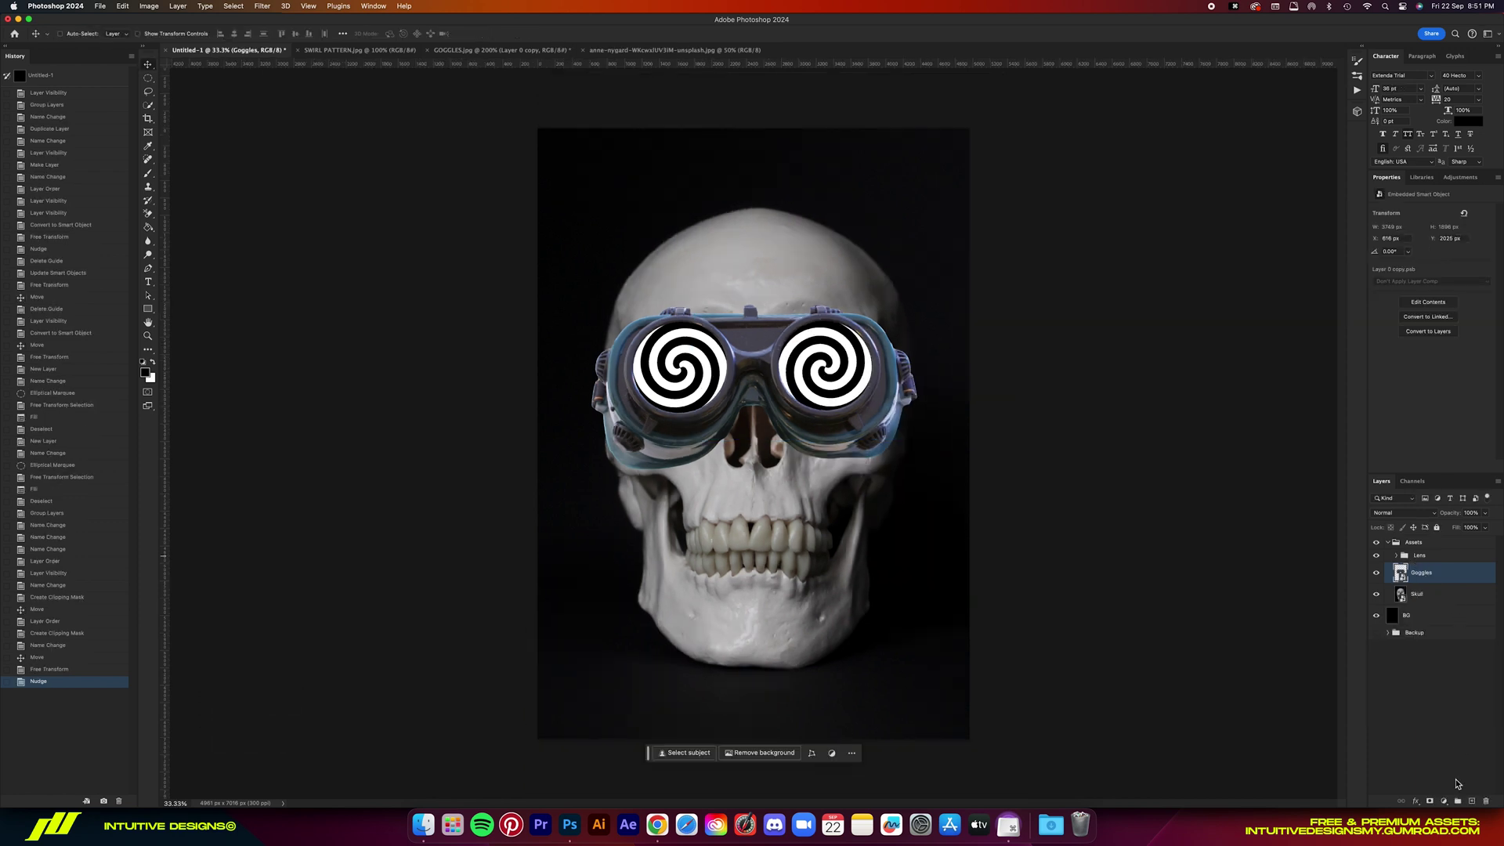
left_click(1443, 801)
mouse_move(1446, 805)
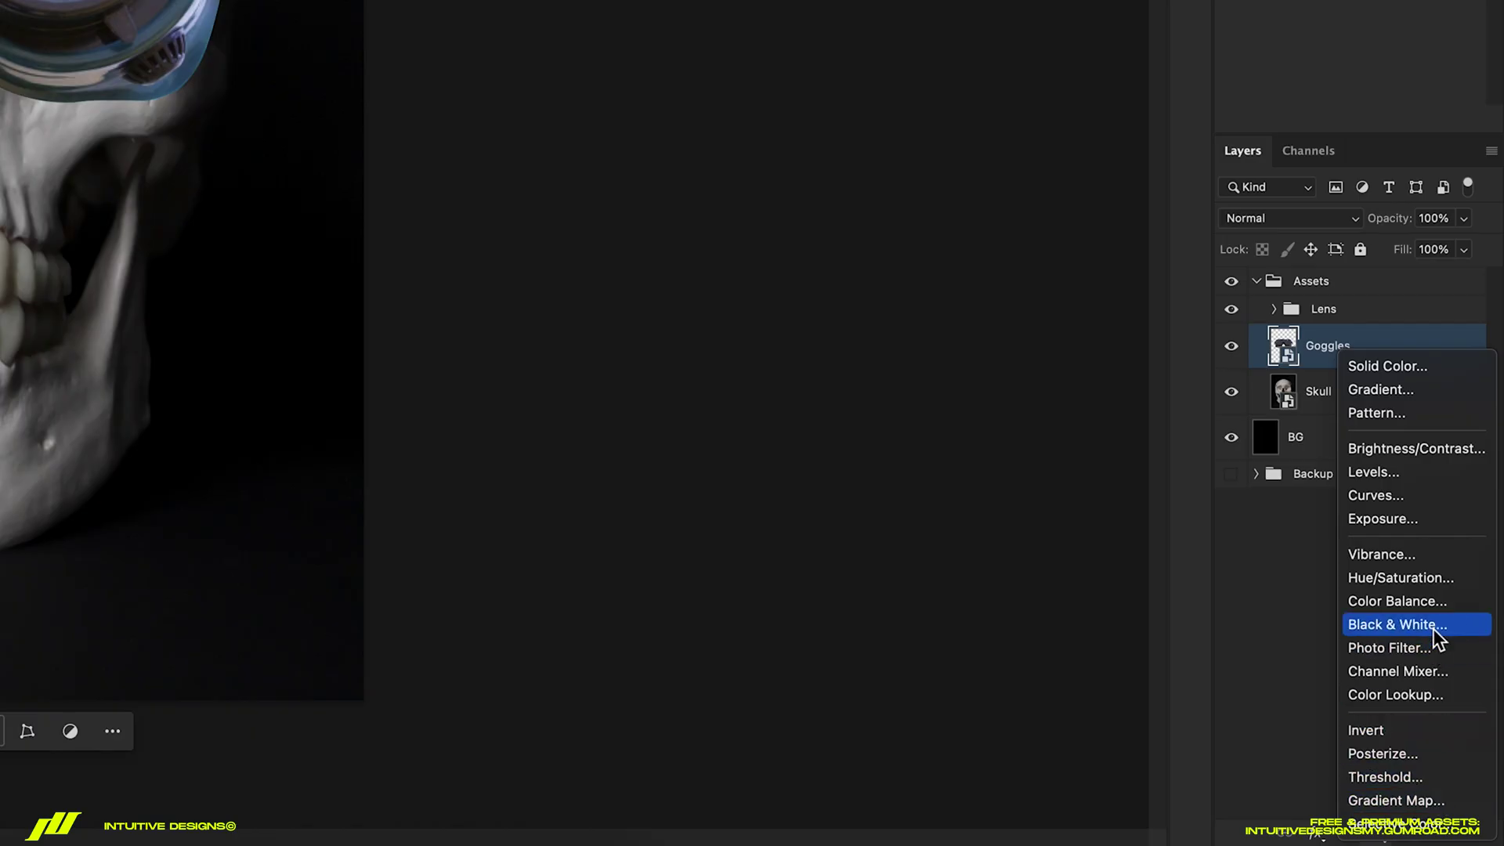
left_click(1441, 624)
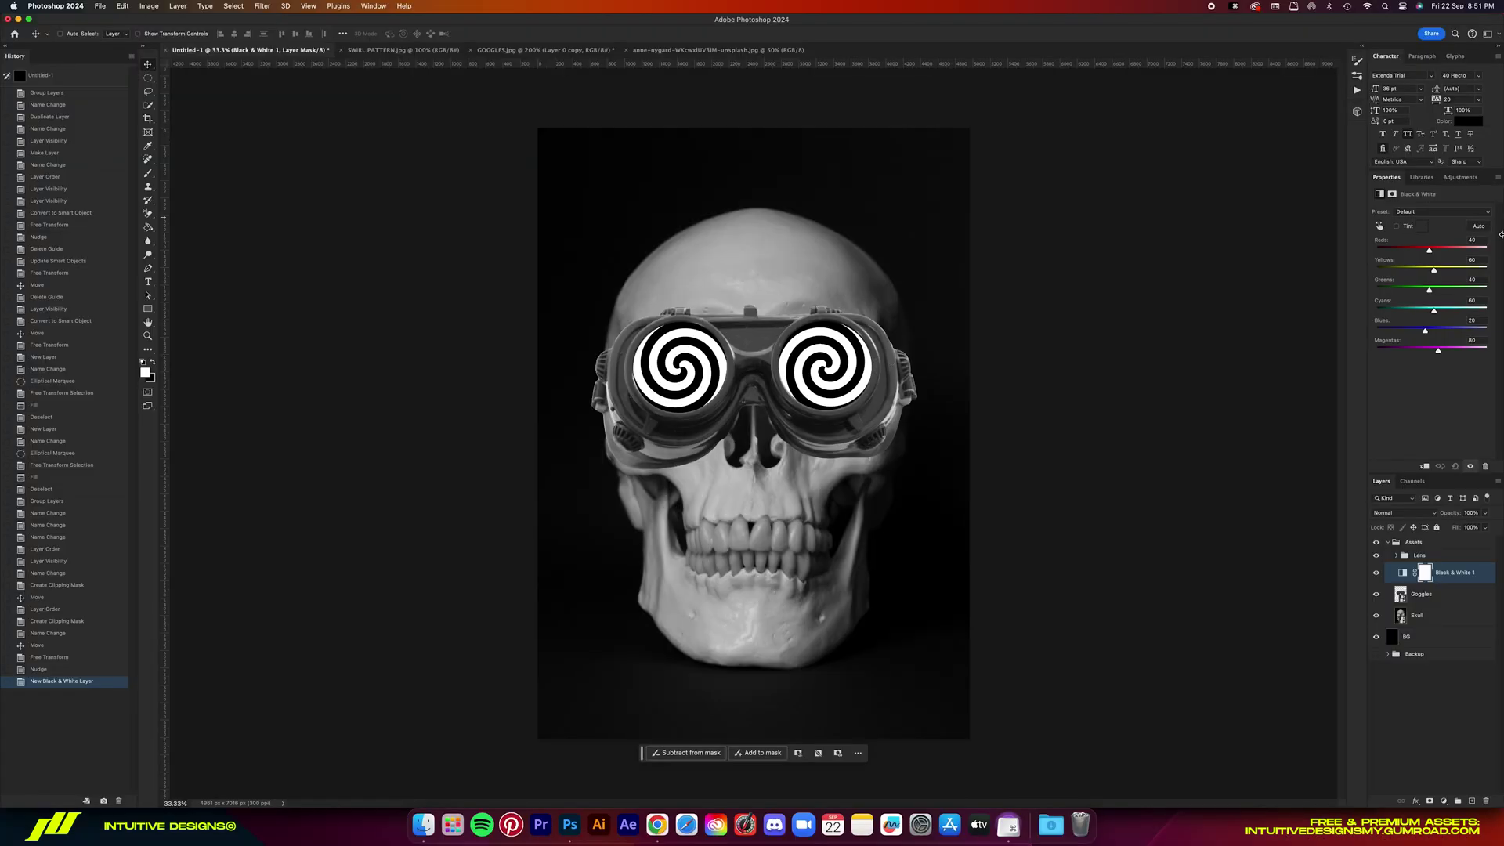
left_click(1479, 225)
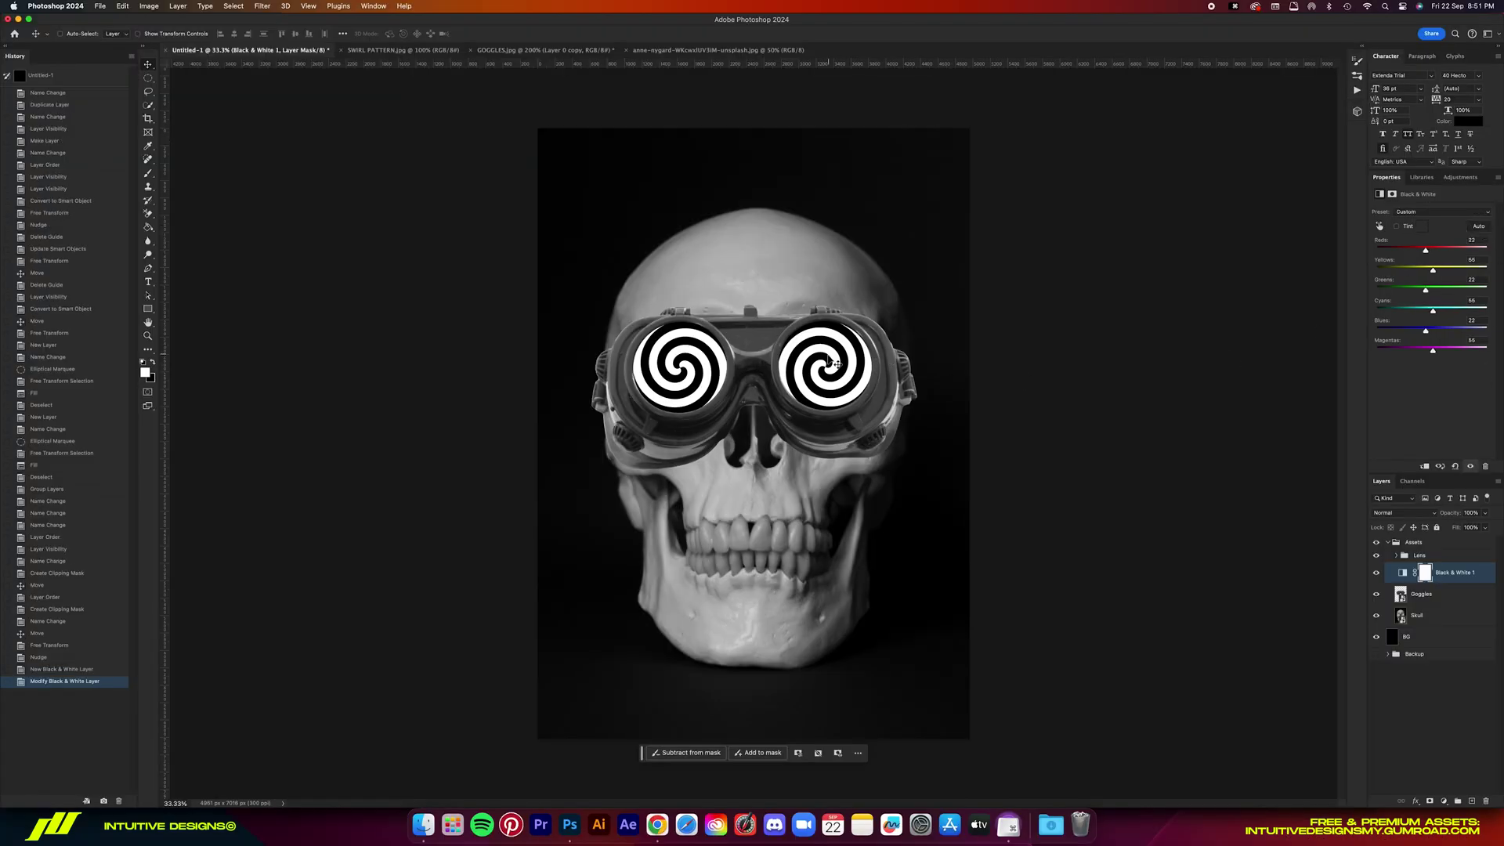
left_click(1433, 613)
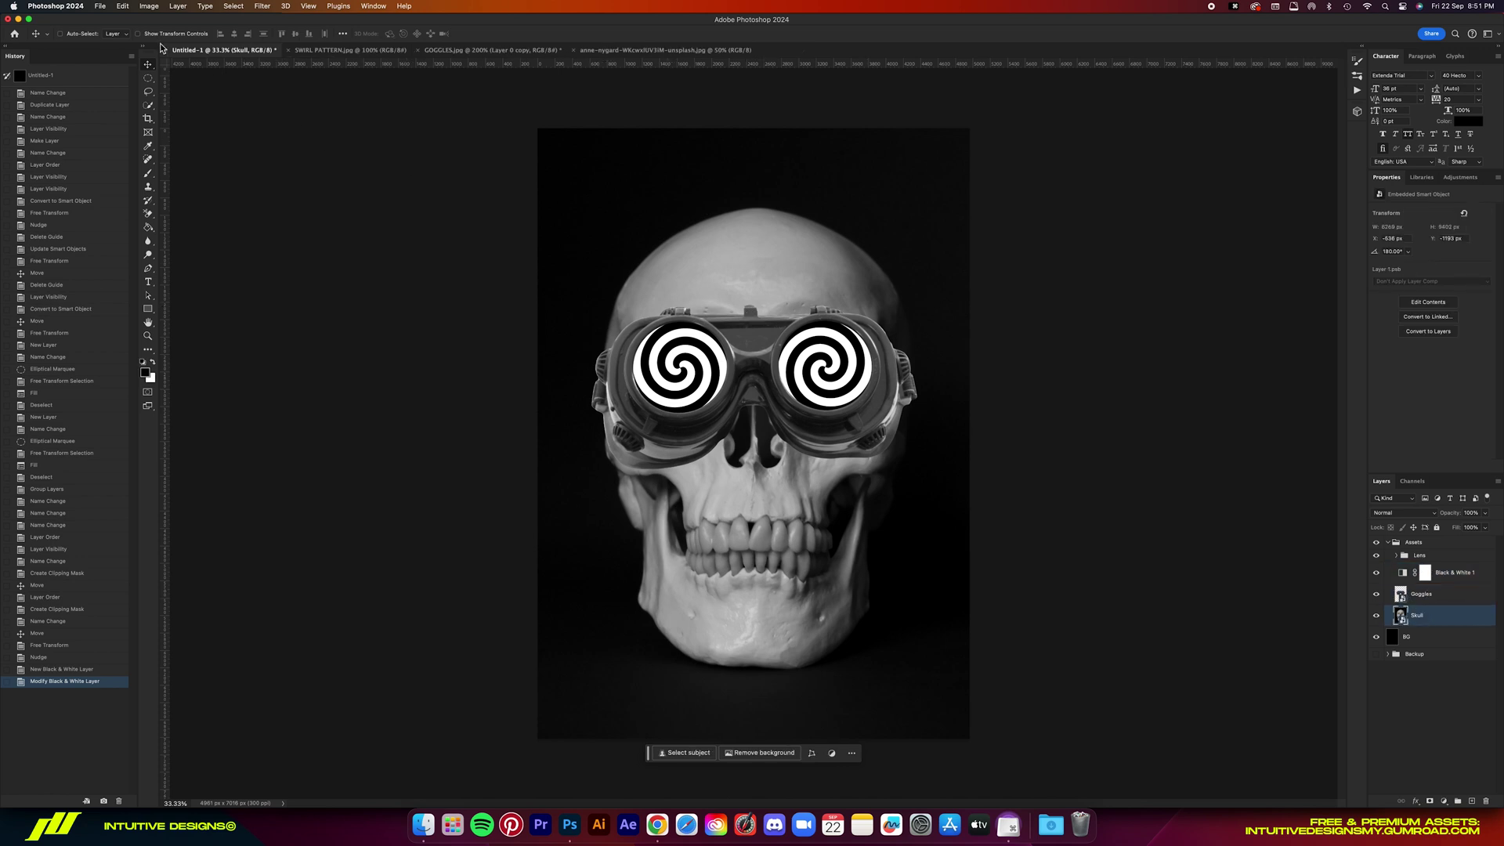
- Apply an S-shaped Curves adjustment to the skull, with the shadow point near Input 72, to boost contrast
left_click(149, 5)
mouse_move(196, 36)
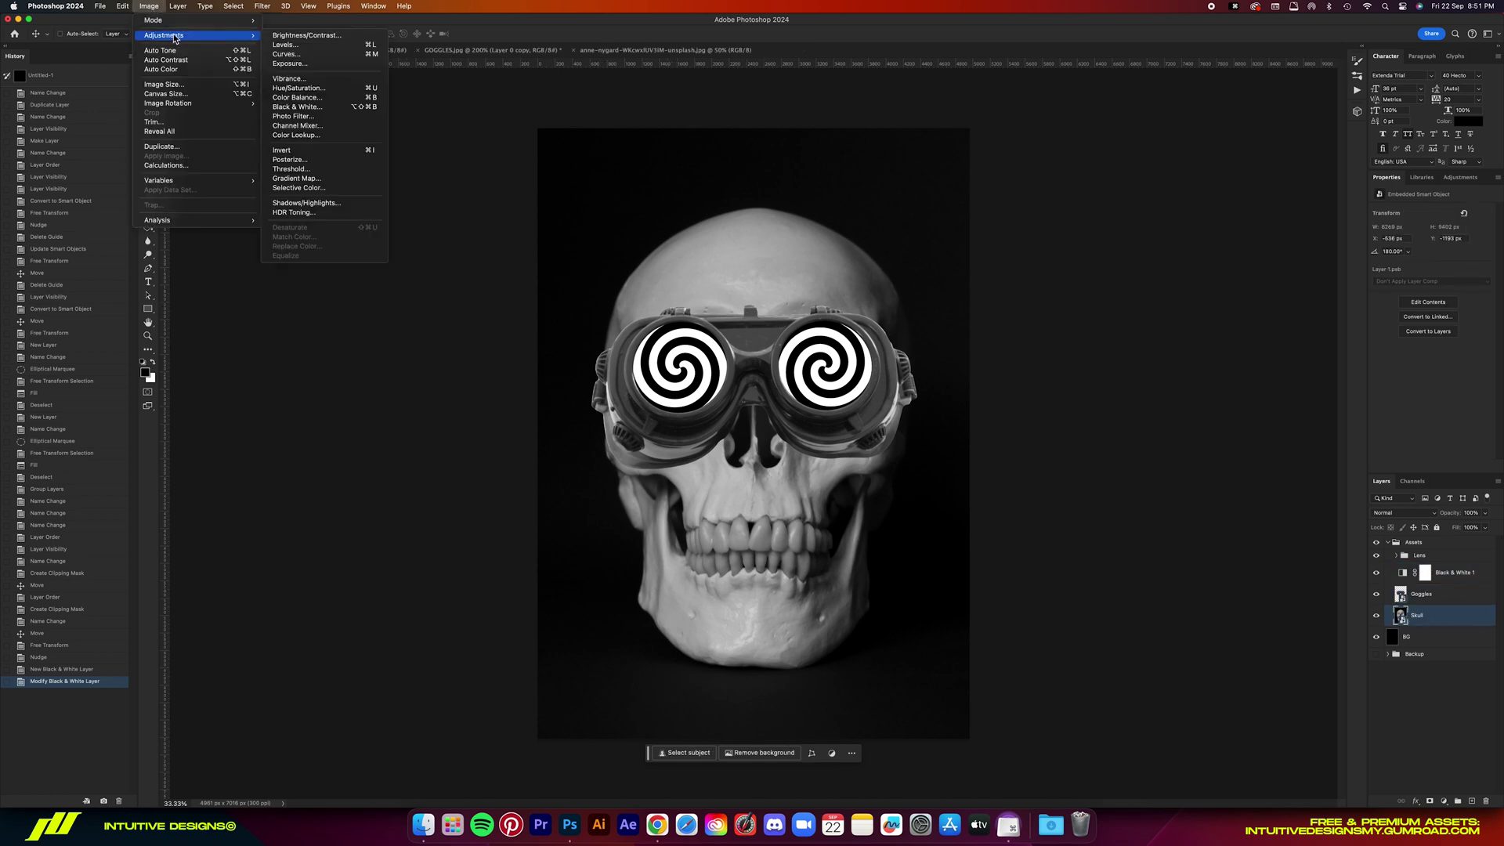
left_click(304, 55)
left_click_drag(1040, 351, 1041, 377)
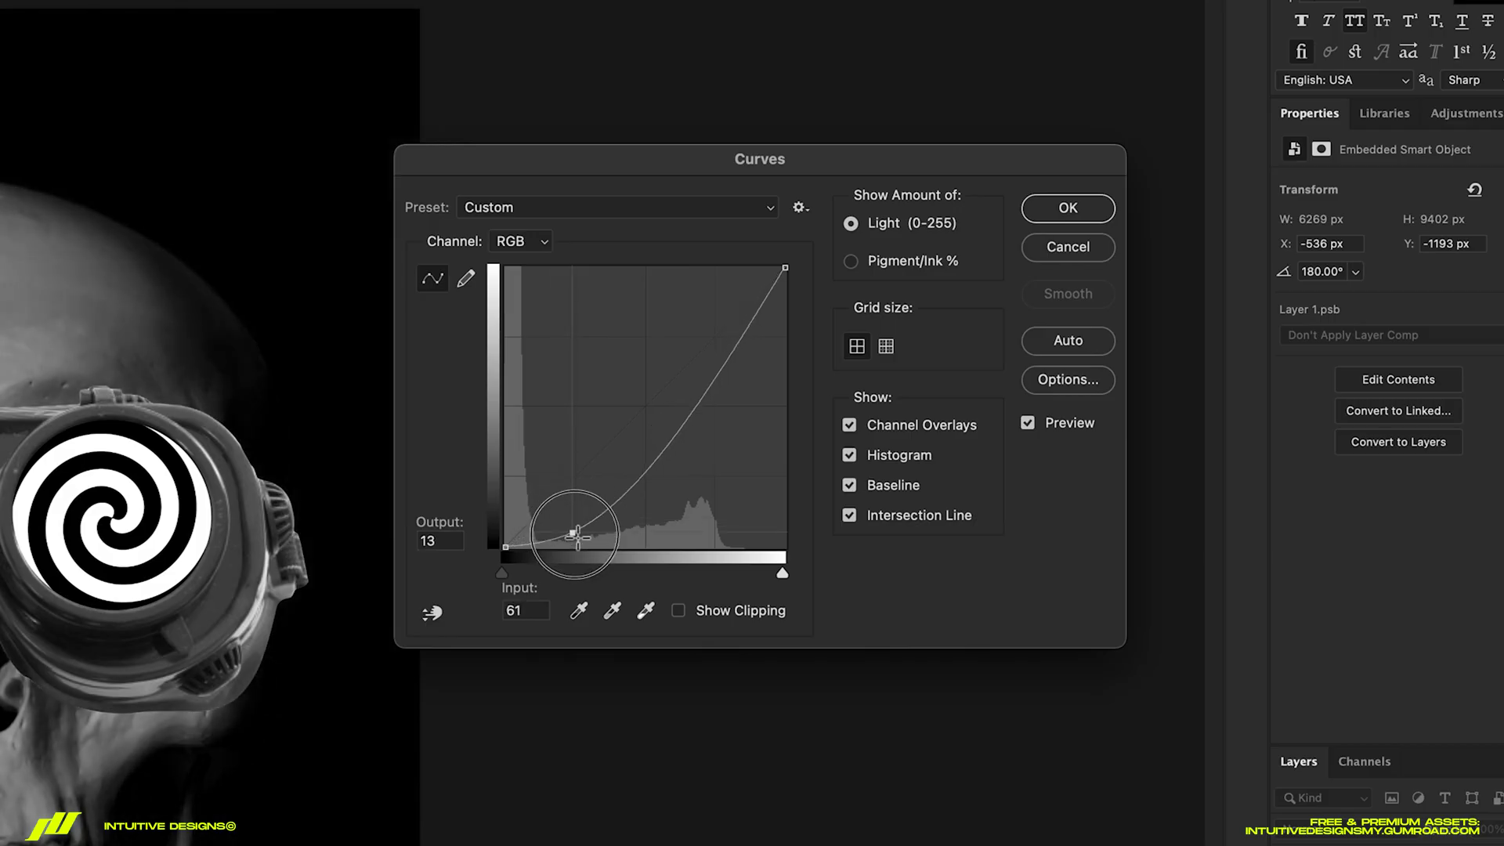
left_click_drag(577, 535, 584, 534)
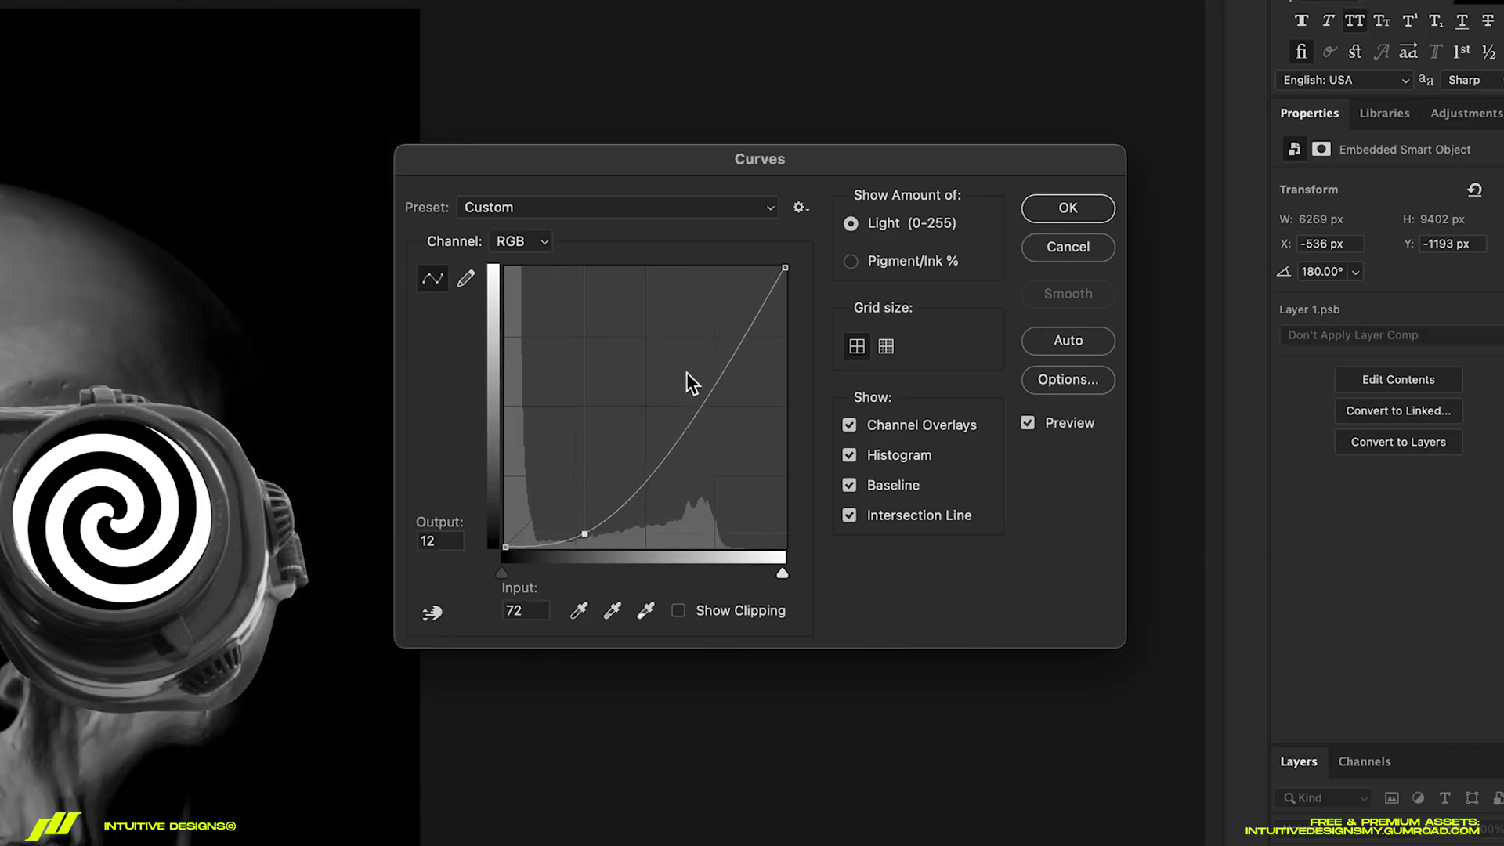
left_click_drag(718, 345, 725, 319)
left_click_drag(656, 461, 659, 473)
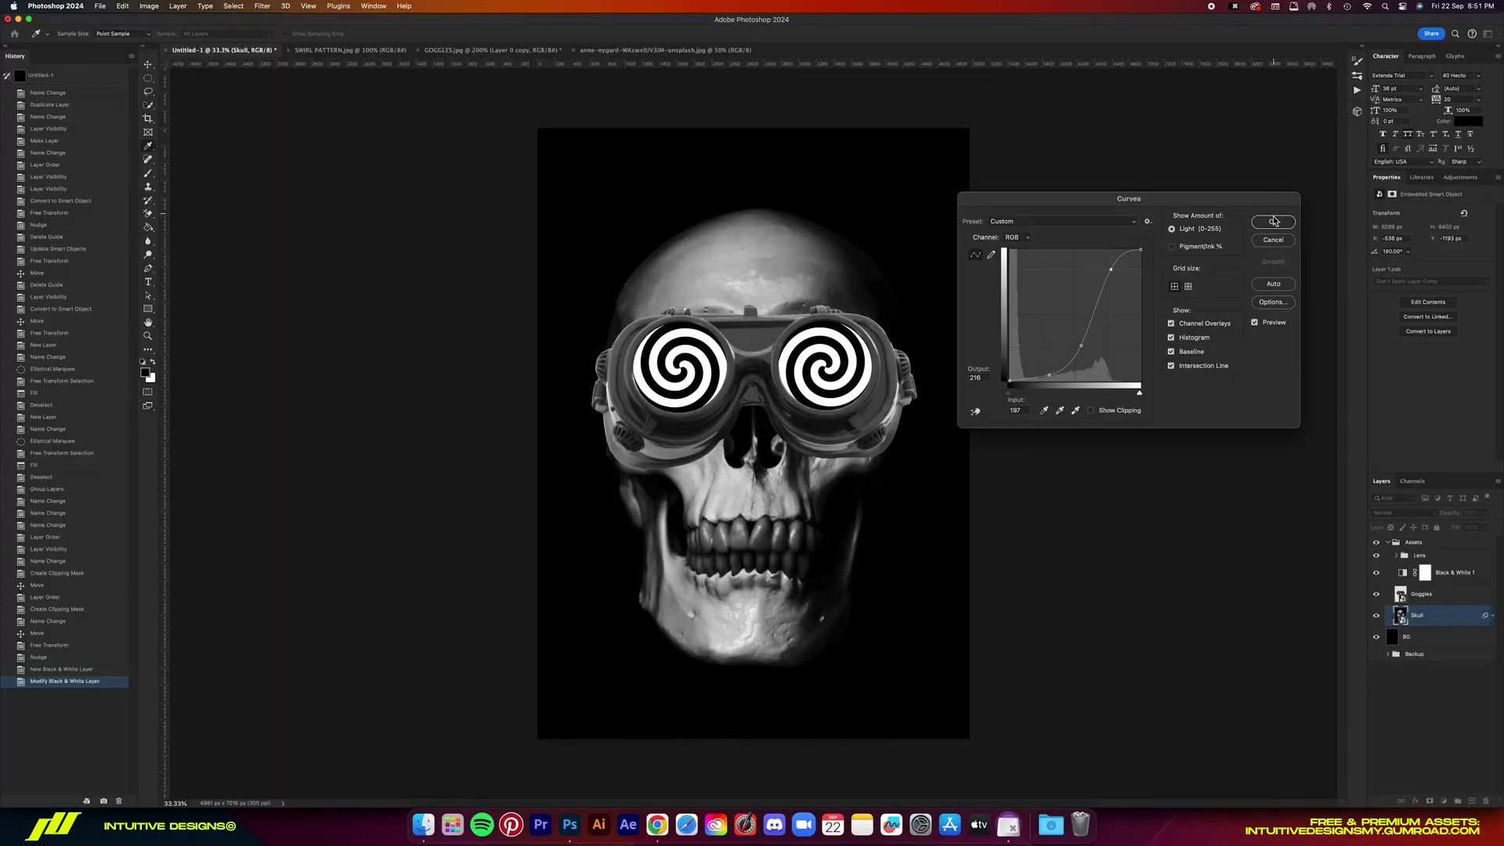
left_click(1273, 222)
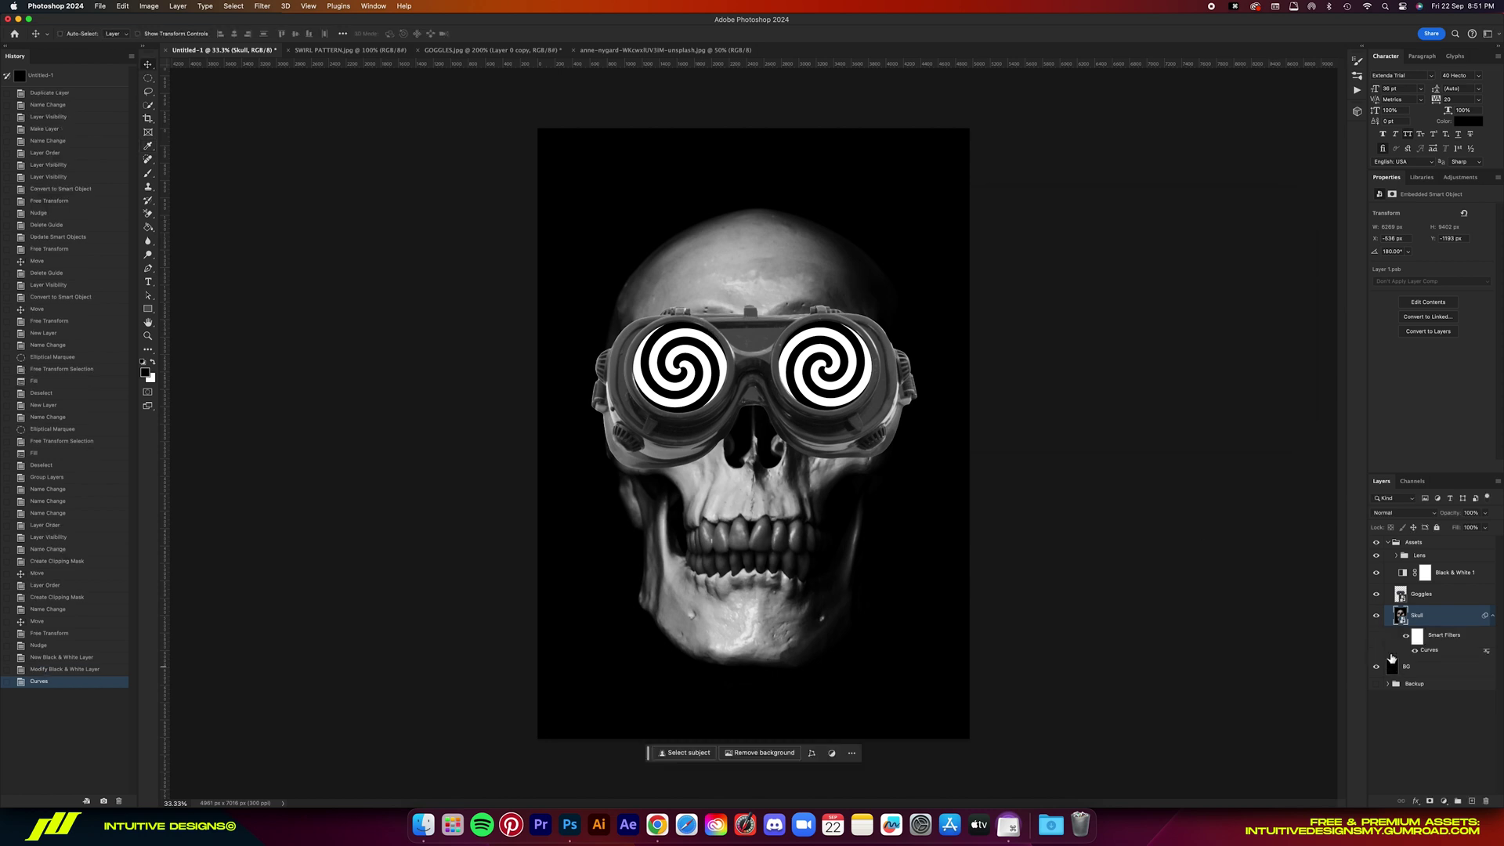
- On the Goggles layer, start a Curves S-curve with darker shadows and raised highlights
left_click(1447, 601)
left_click(146, 5)
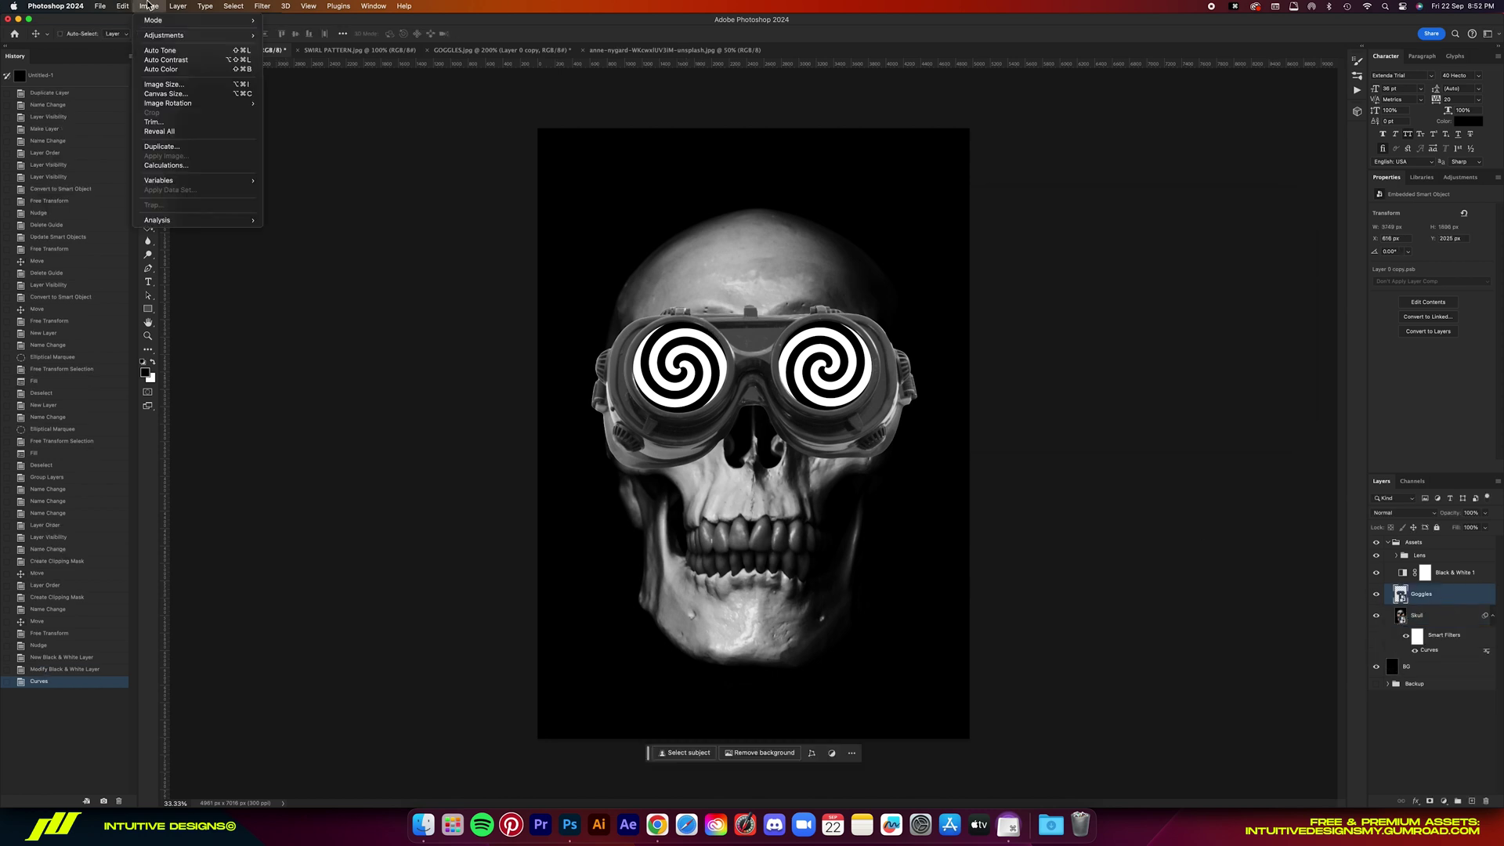
left_click(1047, 360)
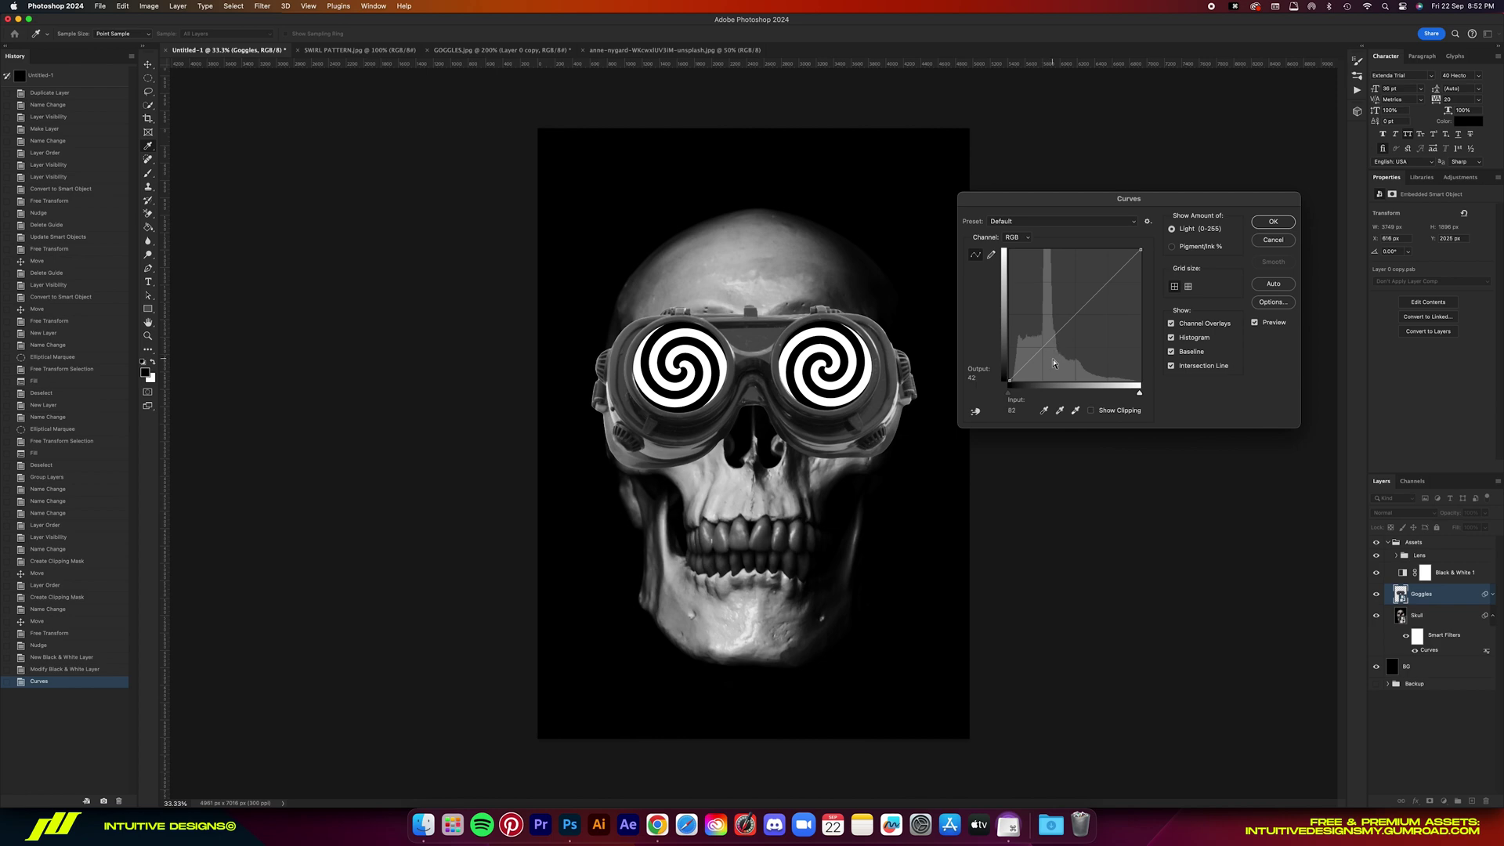
left_click_drag(1037, 356, 1039, 376)
left_click_drag(596, 515, 595, 507)
left_click_drag(745, 336, 732, 301)
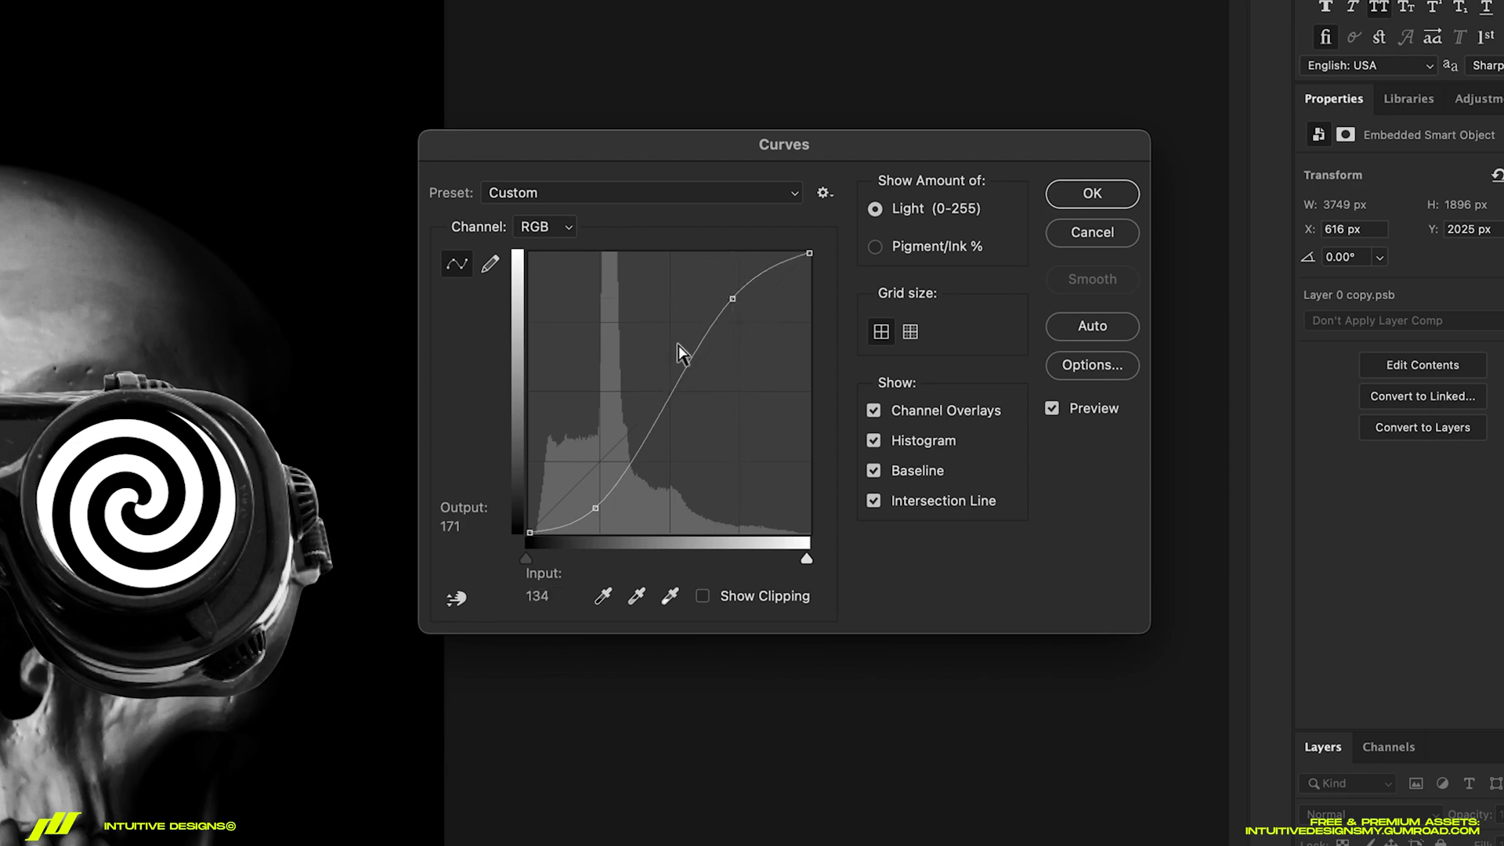
- Confirm the goggles' Curves and add a Multiply drop shadow at 90% opacity, 120 px distance and 200 px size
key("Return")
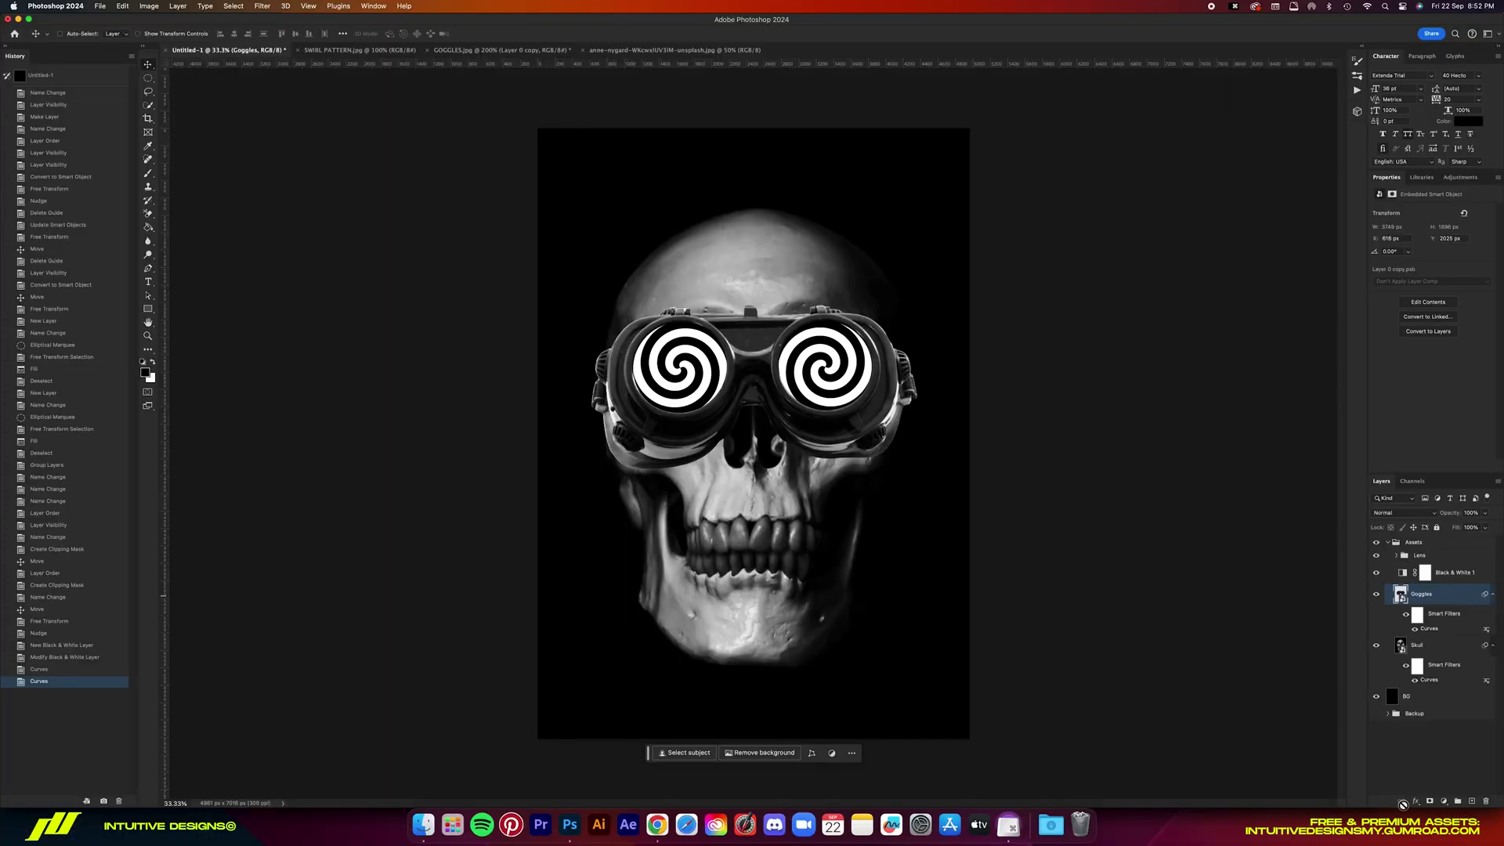
left_click(1415, 802)
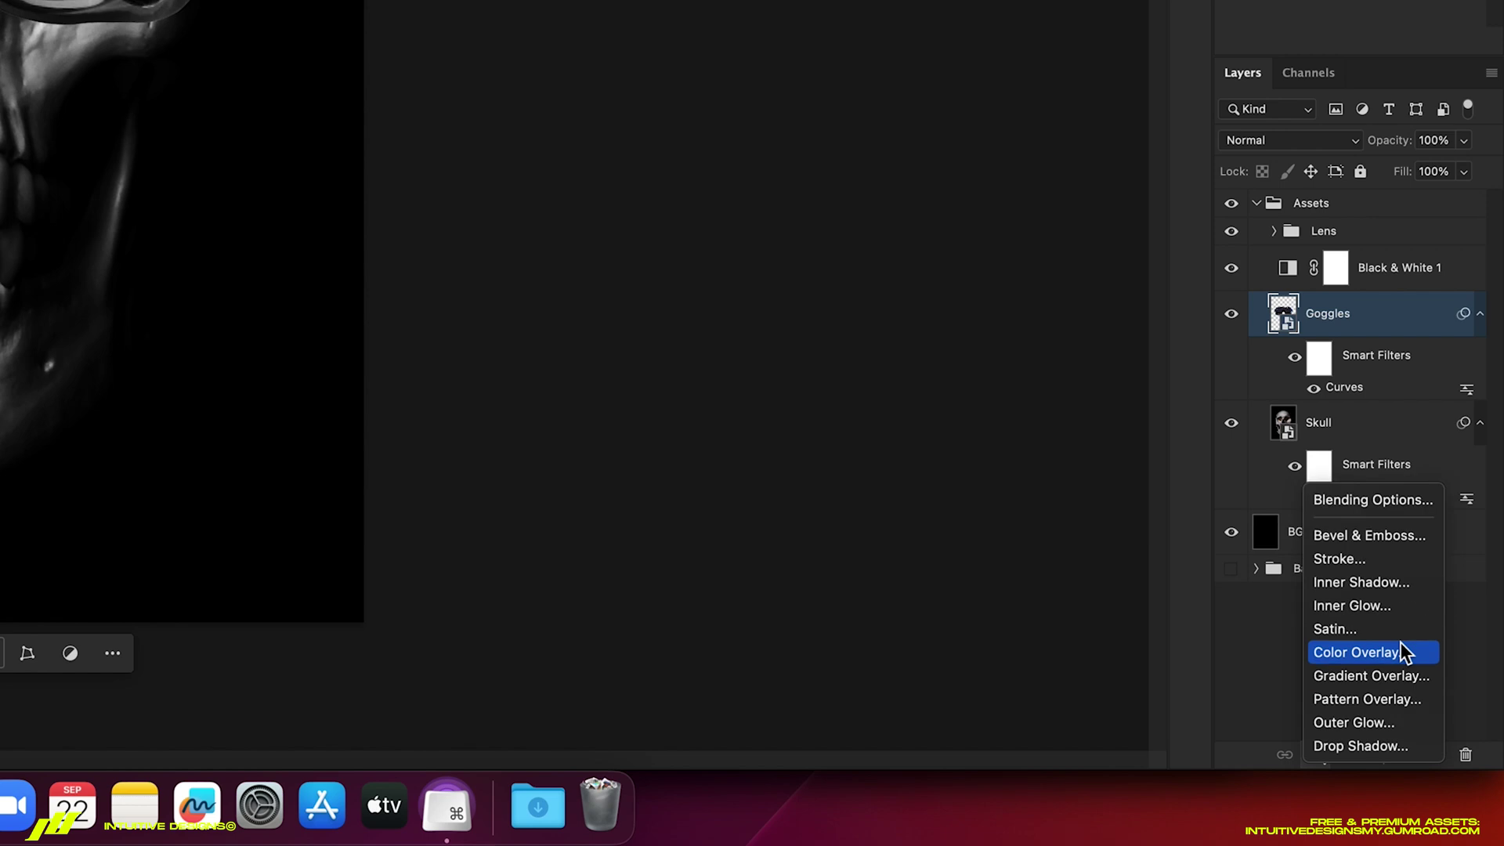
left_click(1374, 746)
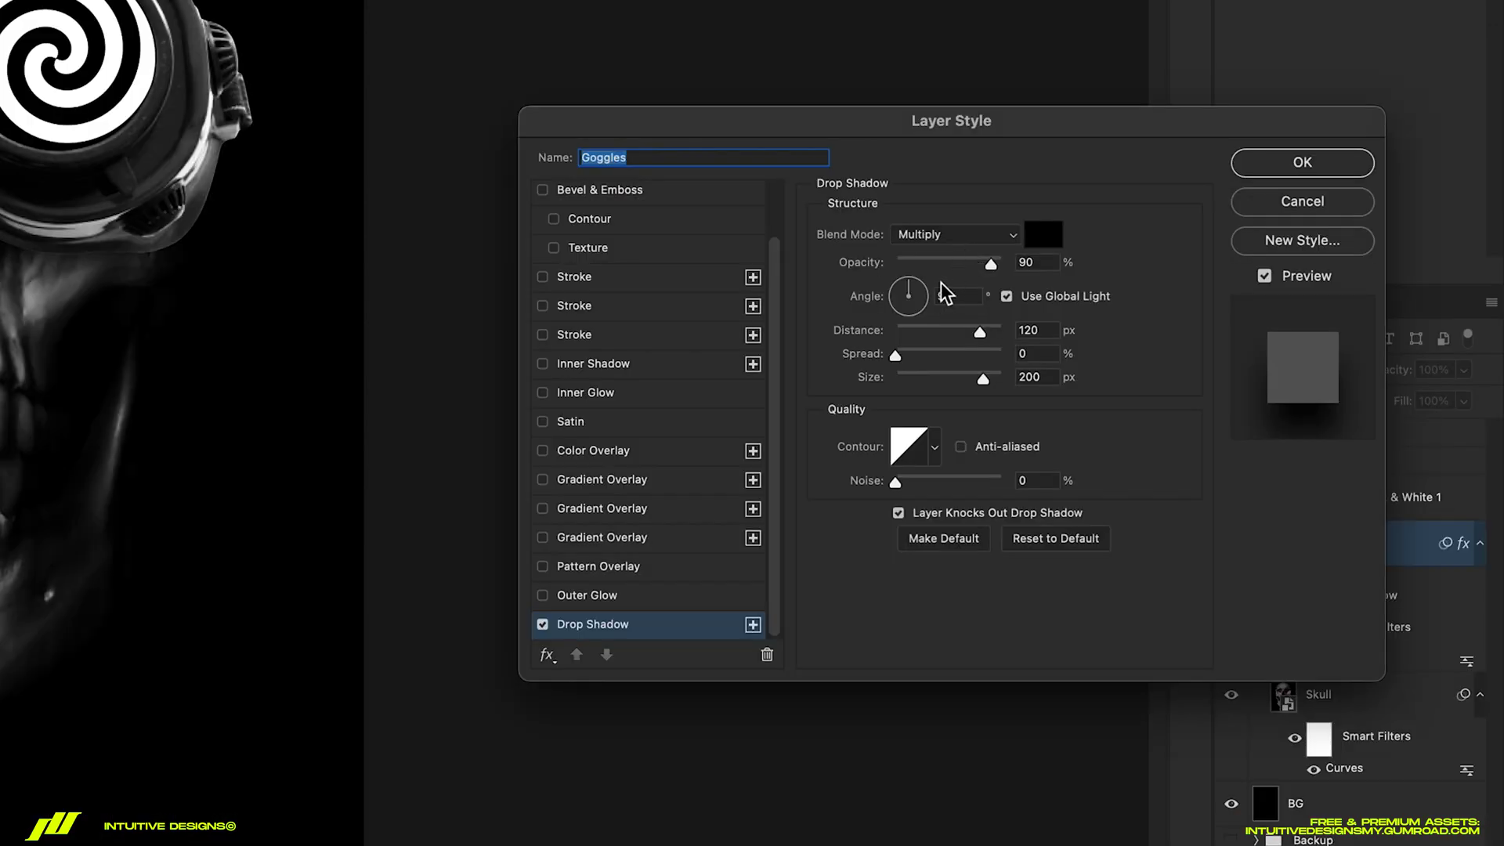
left_click(971, 237)
left_click(975, 235)
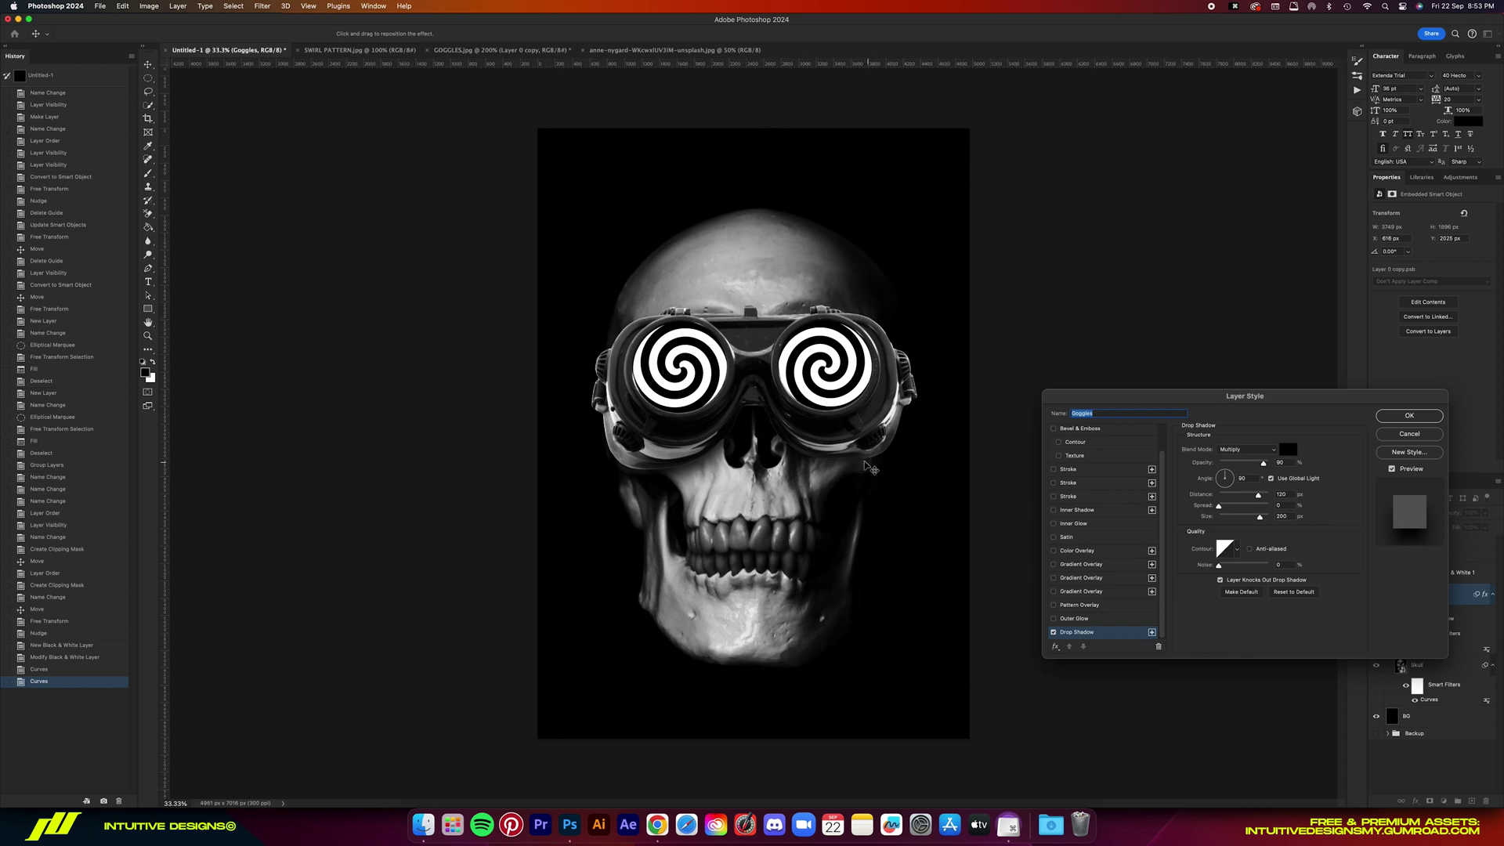
left_click(1407, 416)
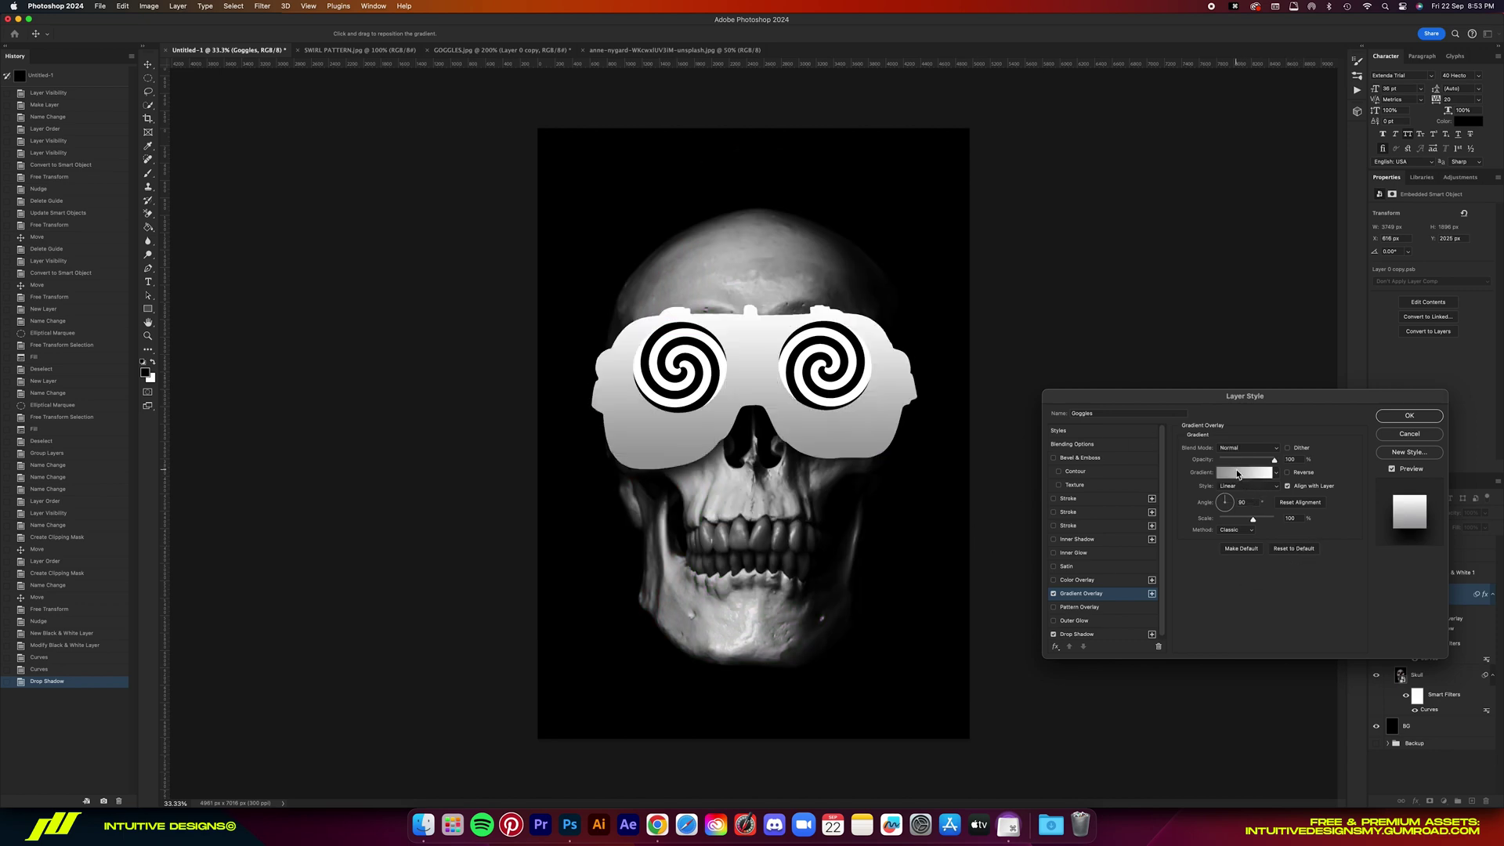
- Add a black-to-white Gradient Overlay to the goggles, reflected and reversed at 0°, blended as Soft Light
left_click(1248, 479)
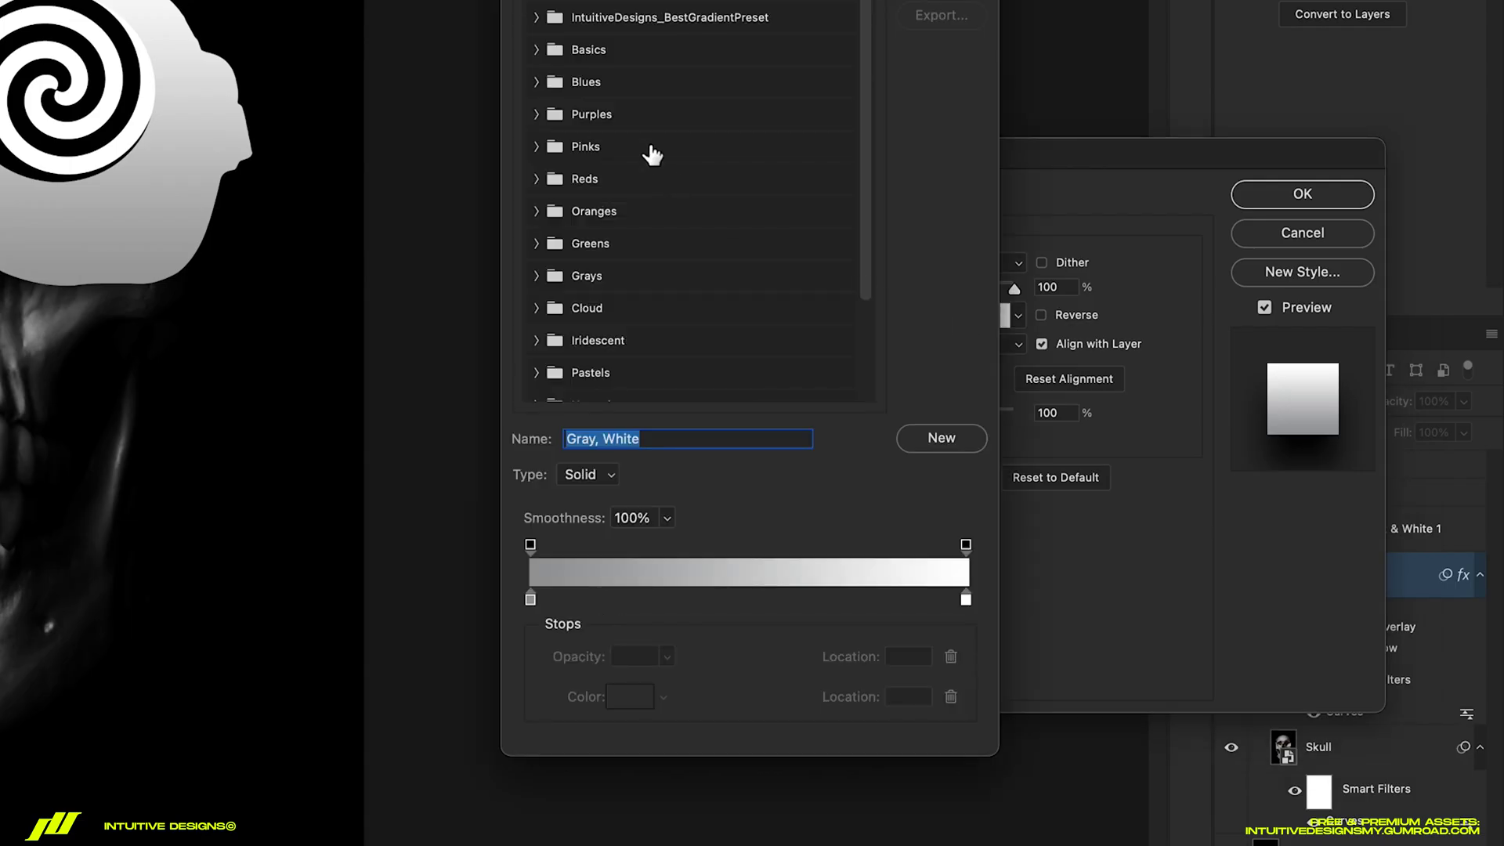
left_click(537, 50)
left_click(564, 84)
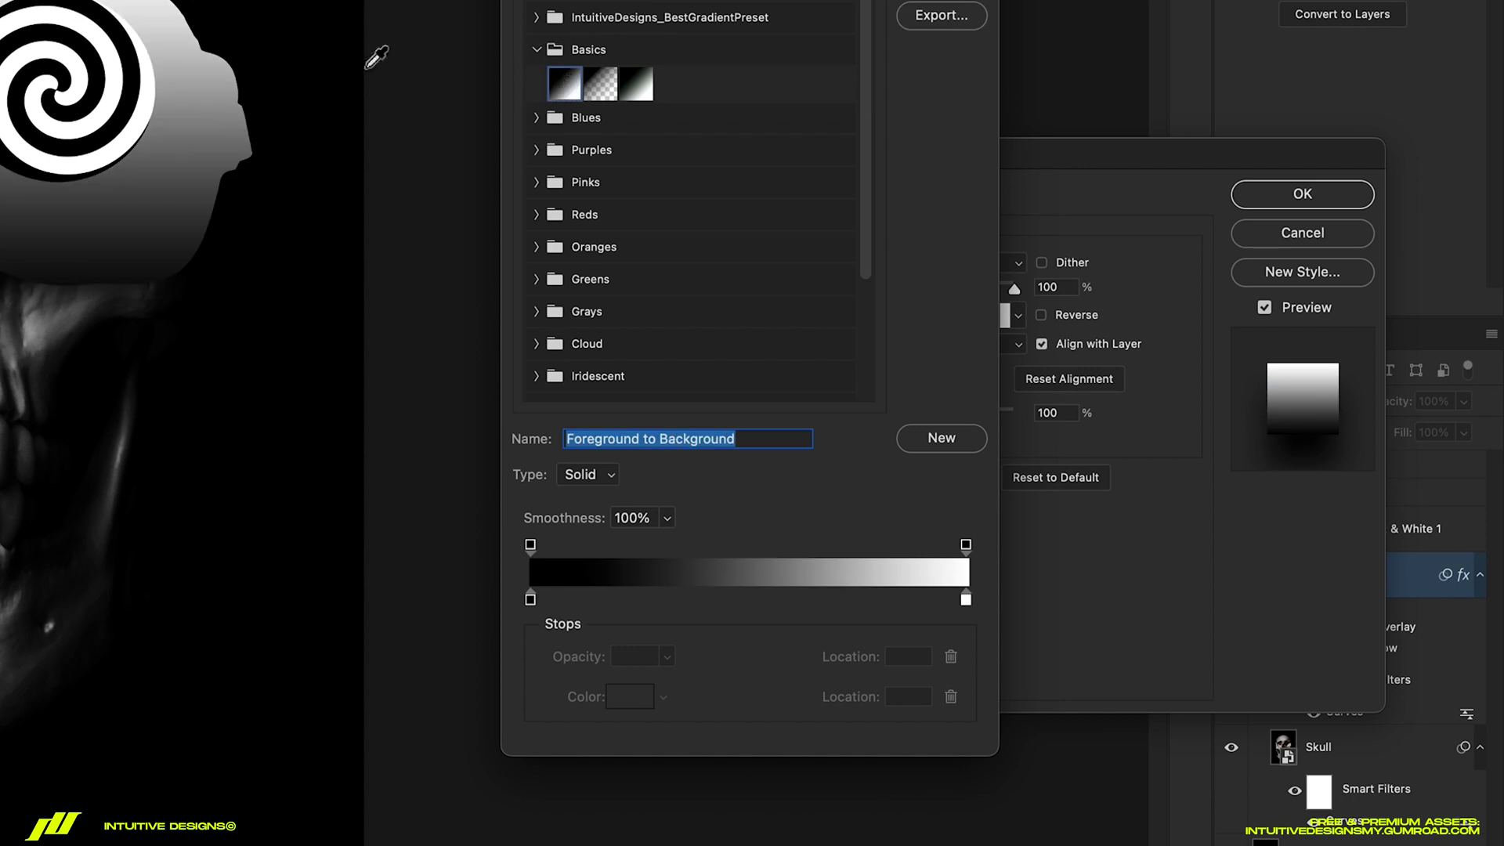
key("Return")
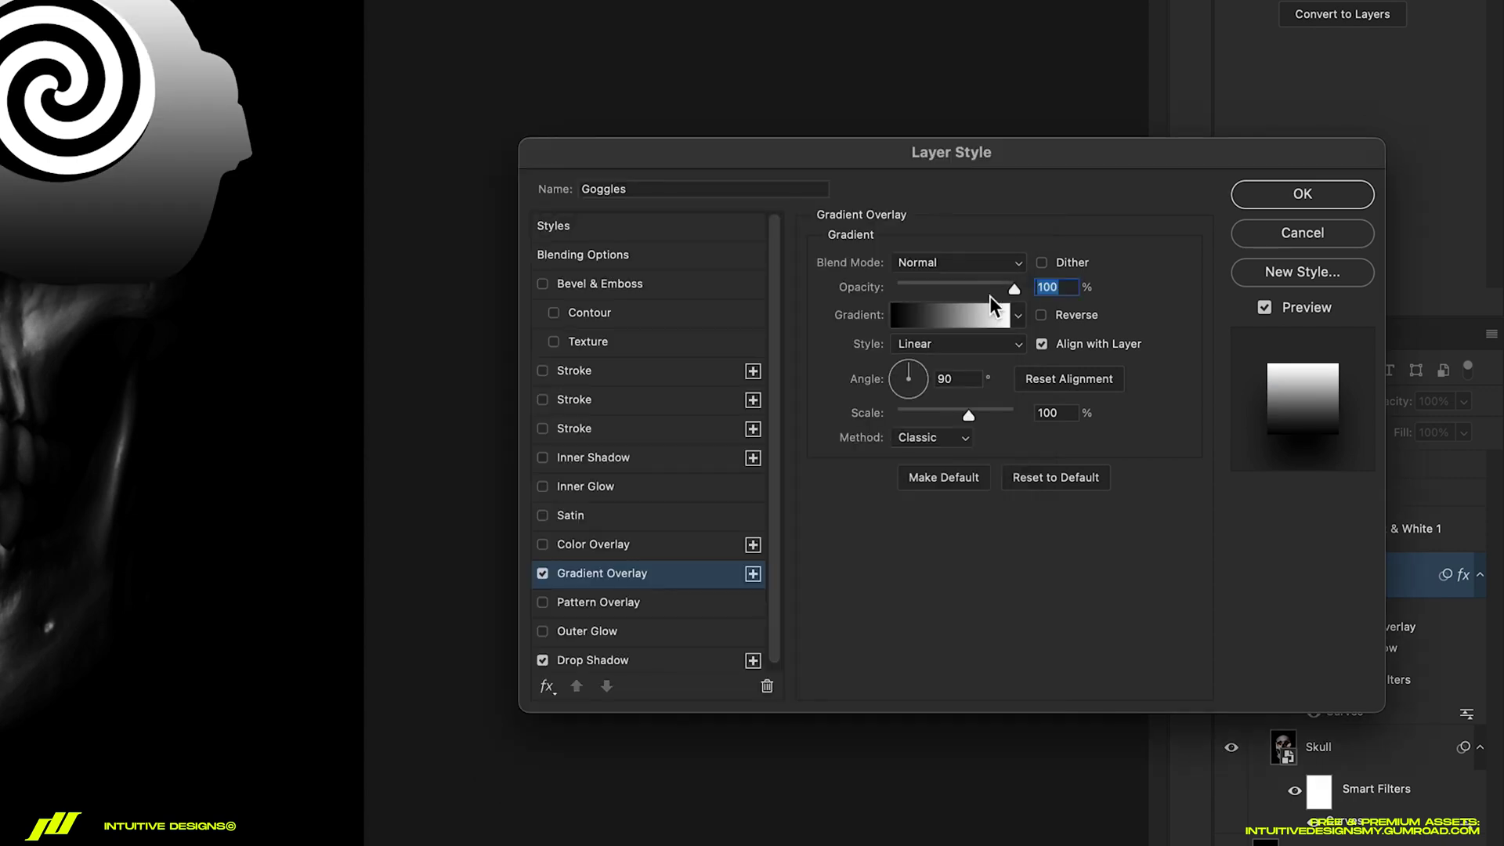
left_click(946, 349)
left_click(946, 414)
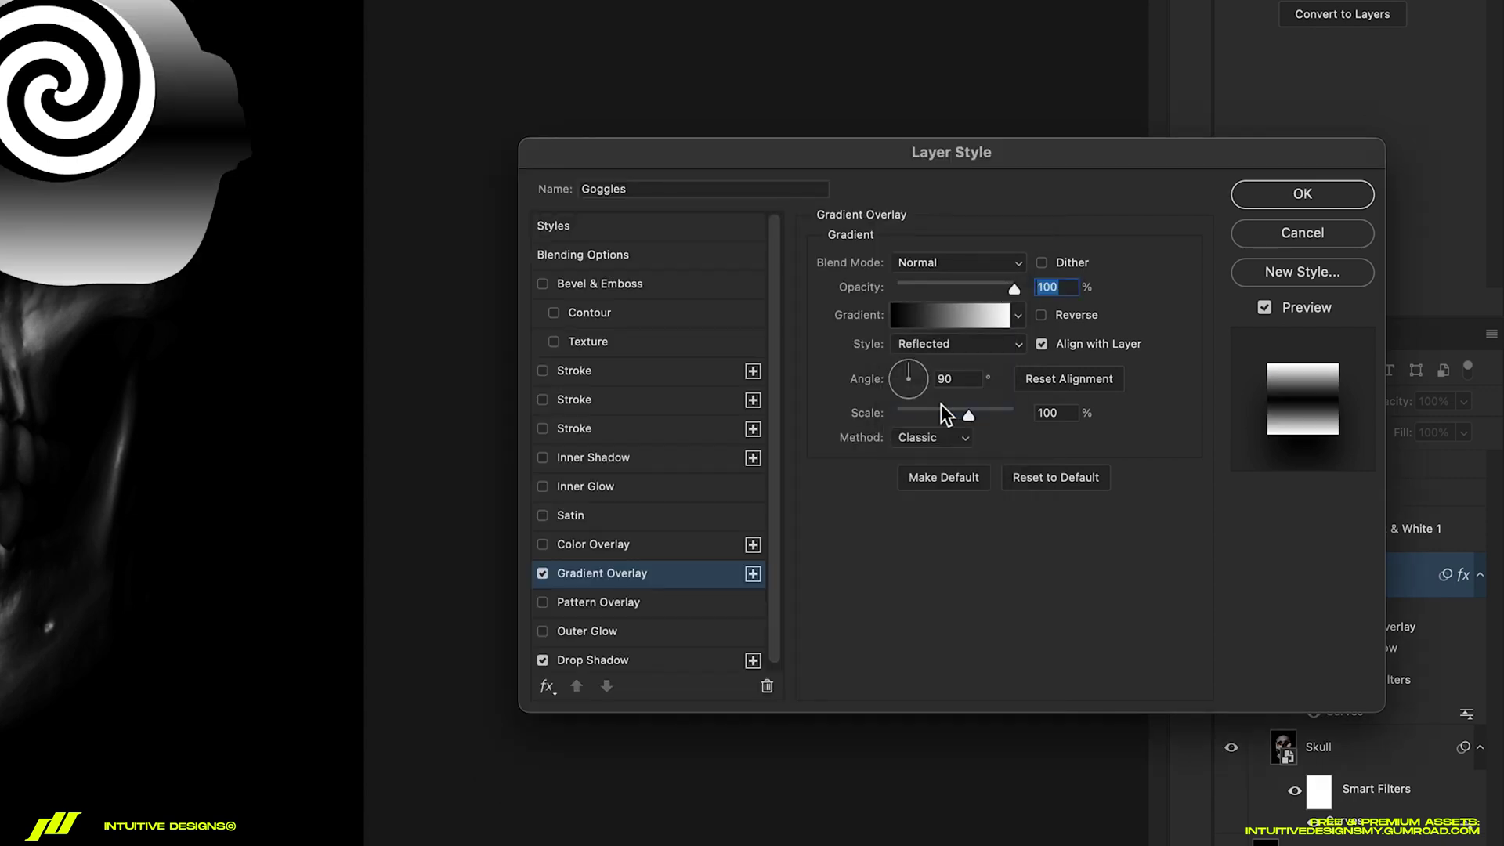
left_click(1070, 318)
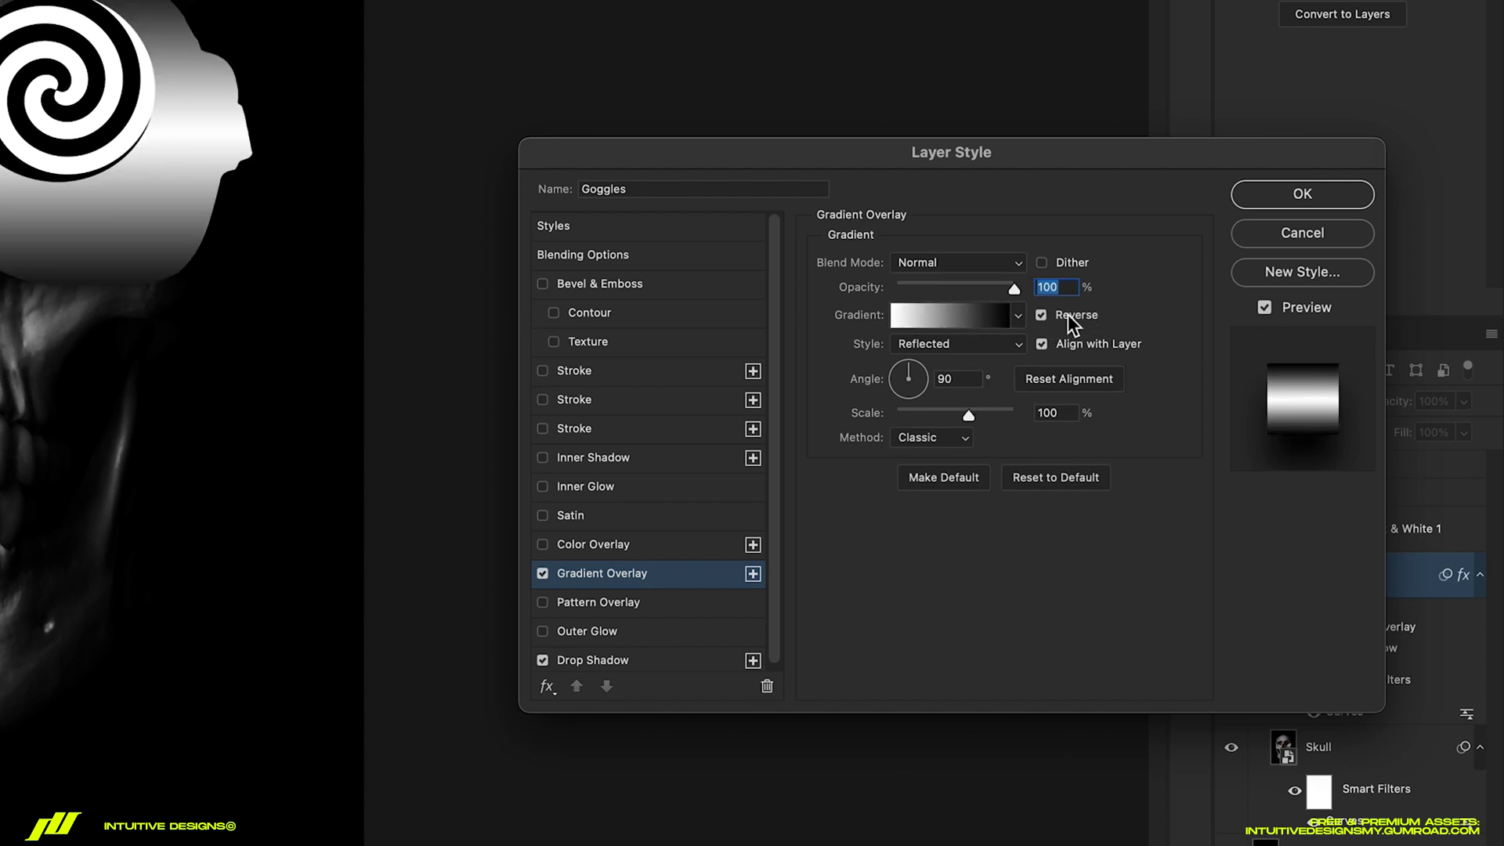
left_click(975, 380)
type("0")
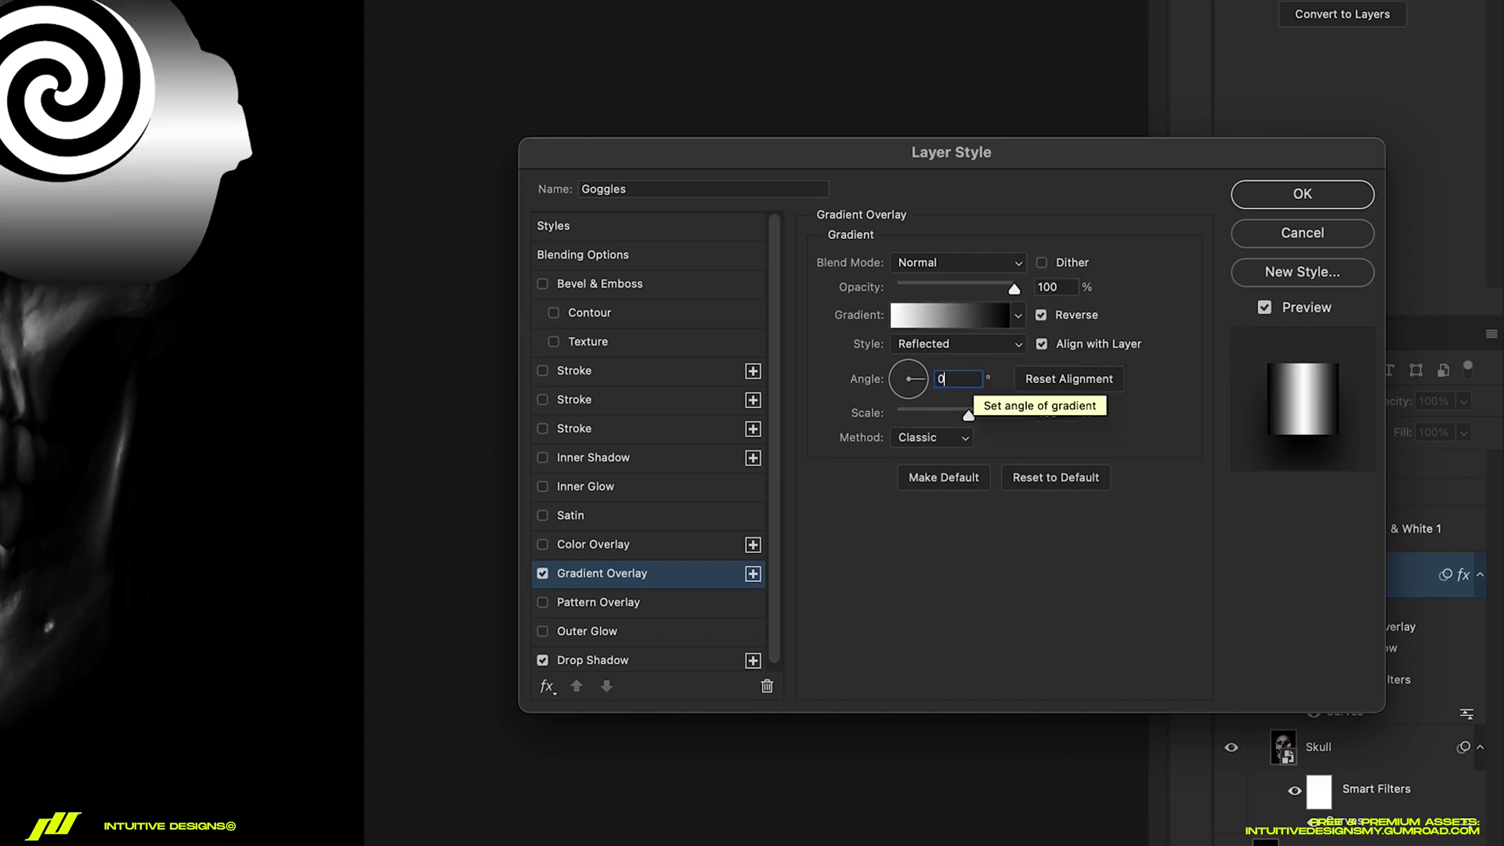
left_click(956, 259)
left_click(952, 576)
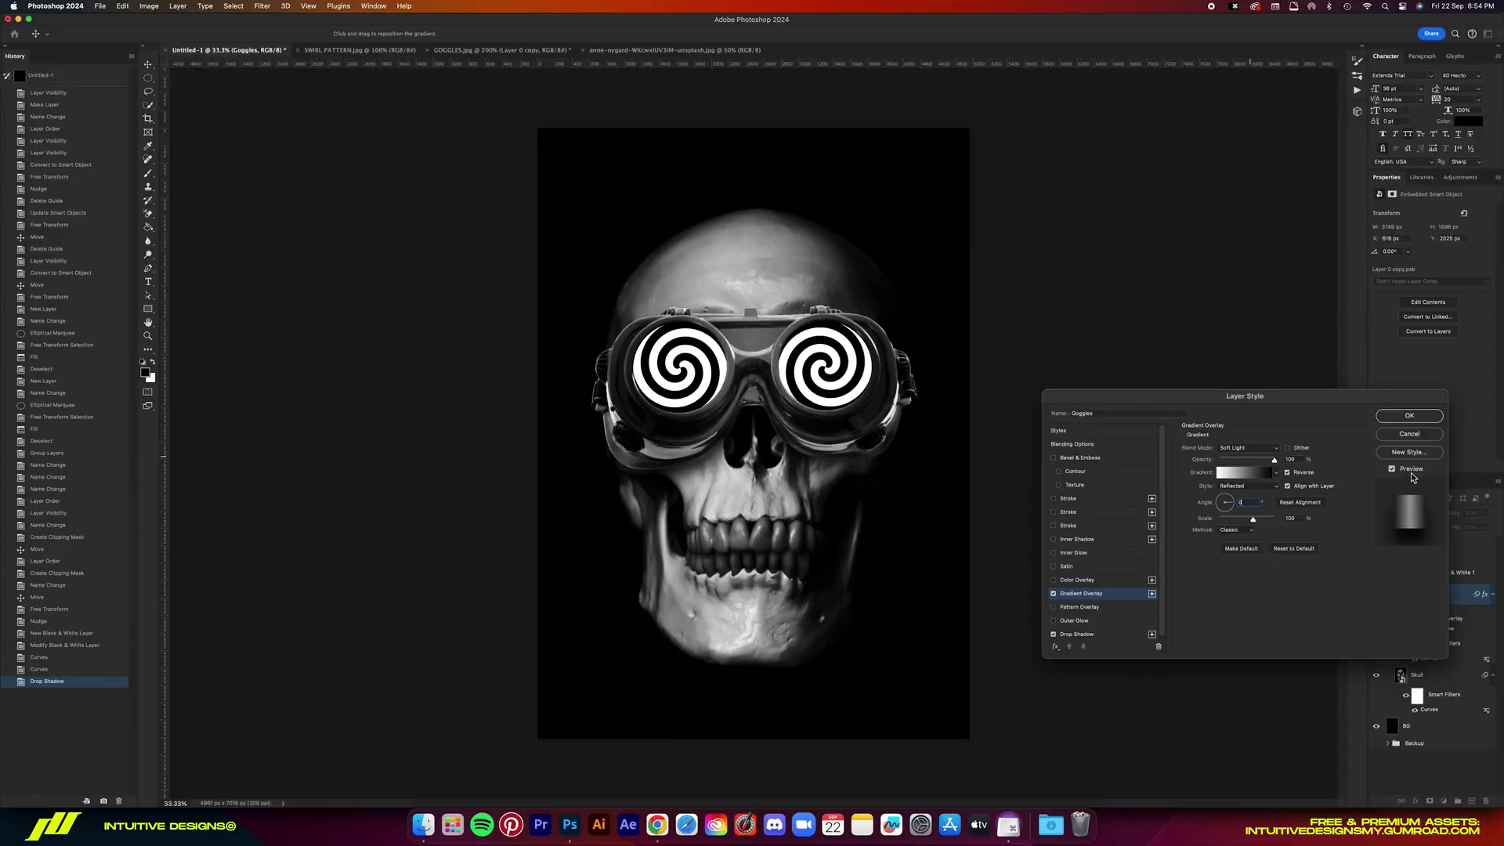
left_click(1264, 307)
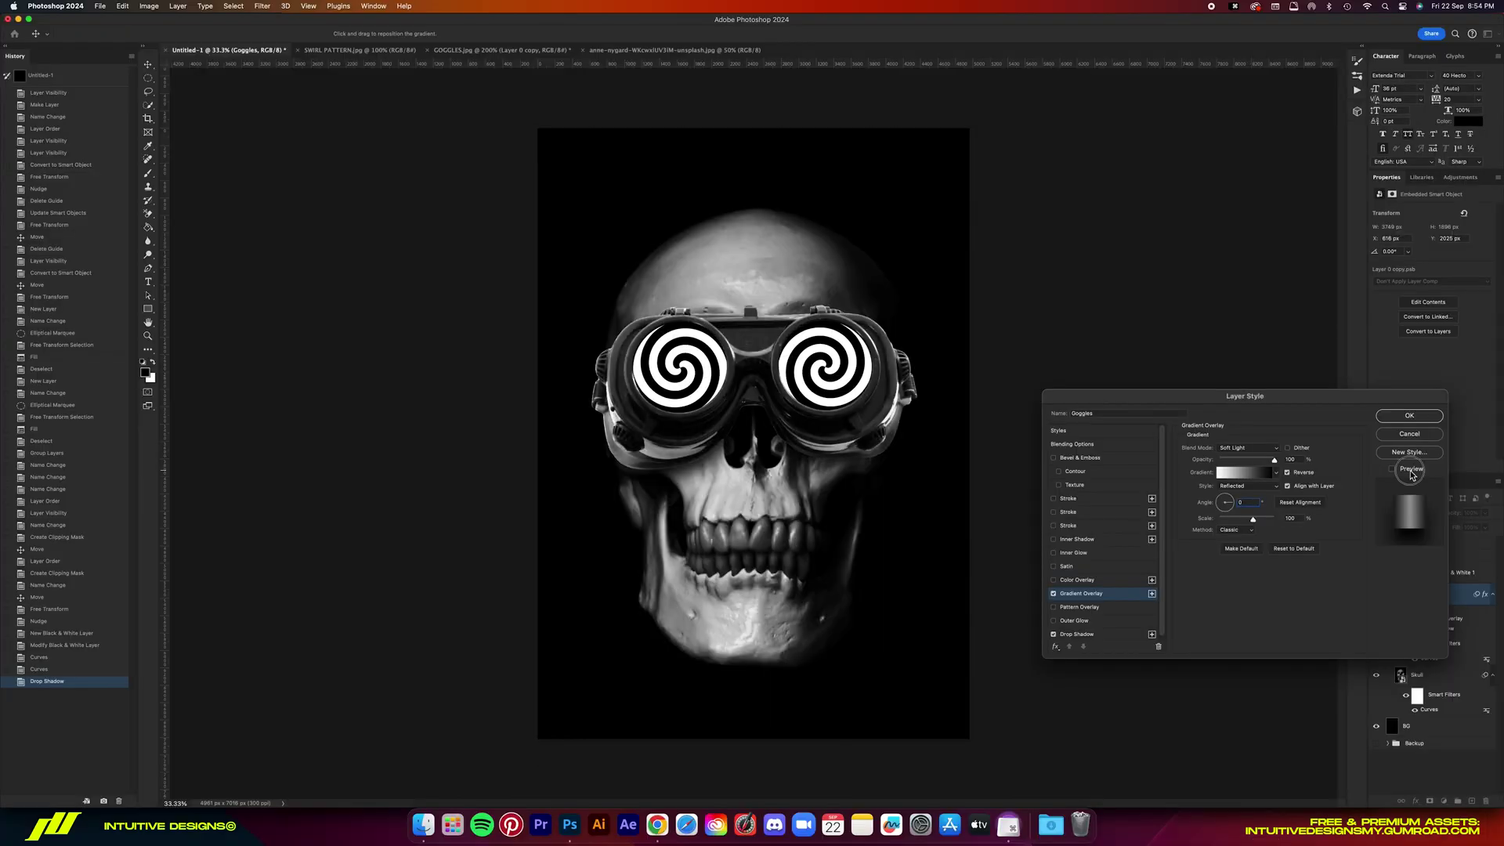
left_click(1412, 473)
left_click(1412, 472)
left_click(1411, 472)
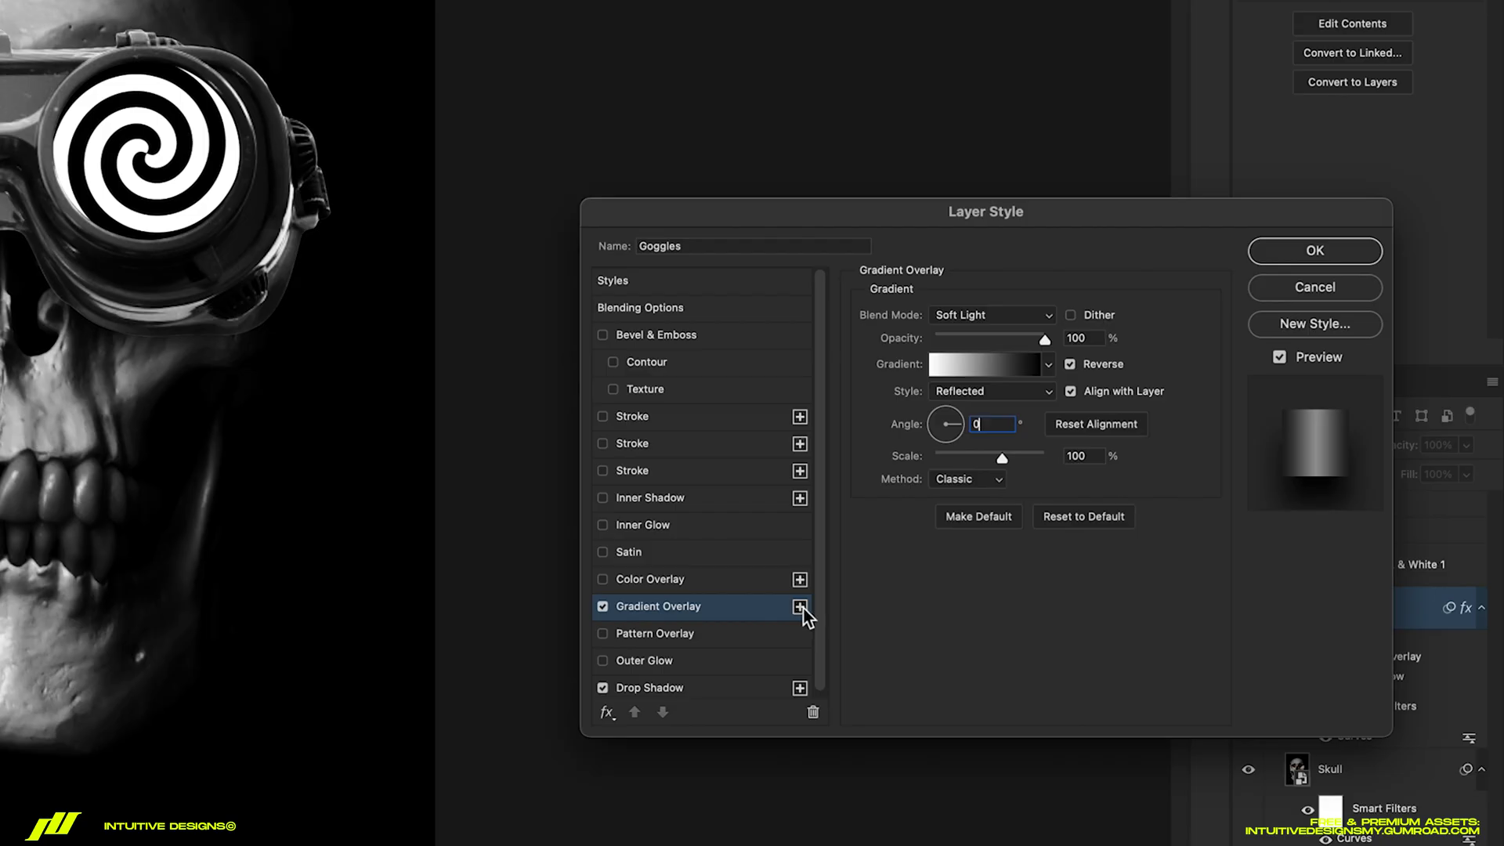
- Add a second gradient overlay in Multiply at 120% scale and about 55% opacity
left_click(799, 607)
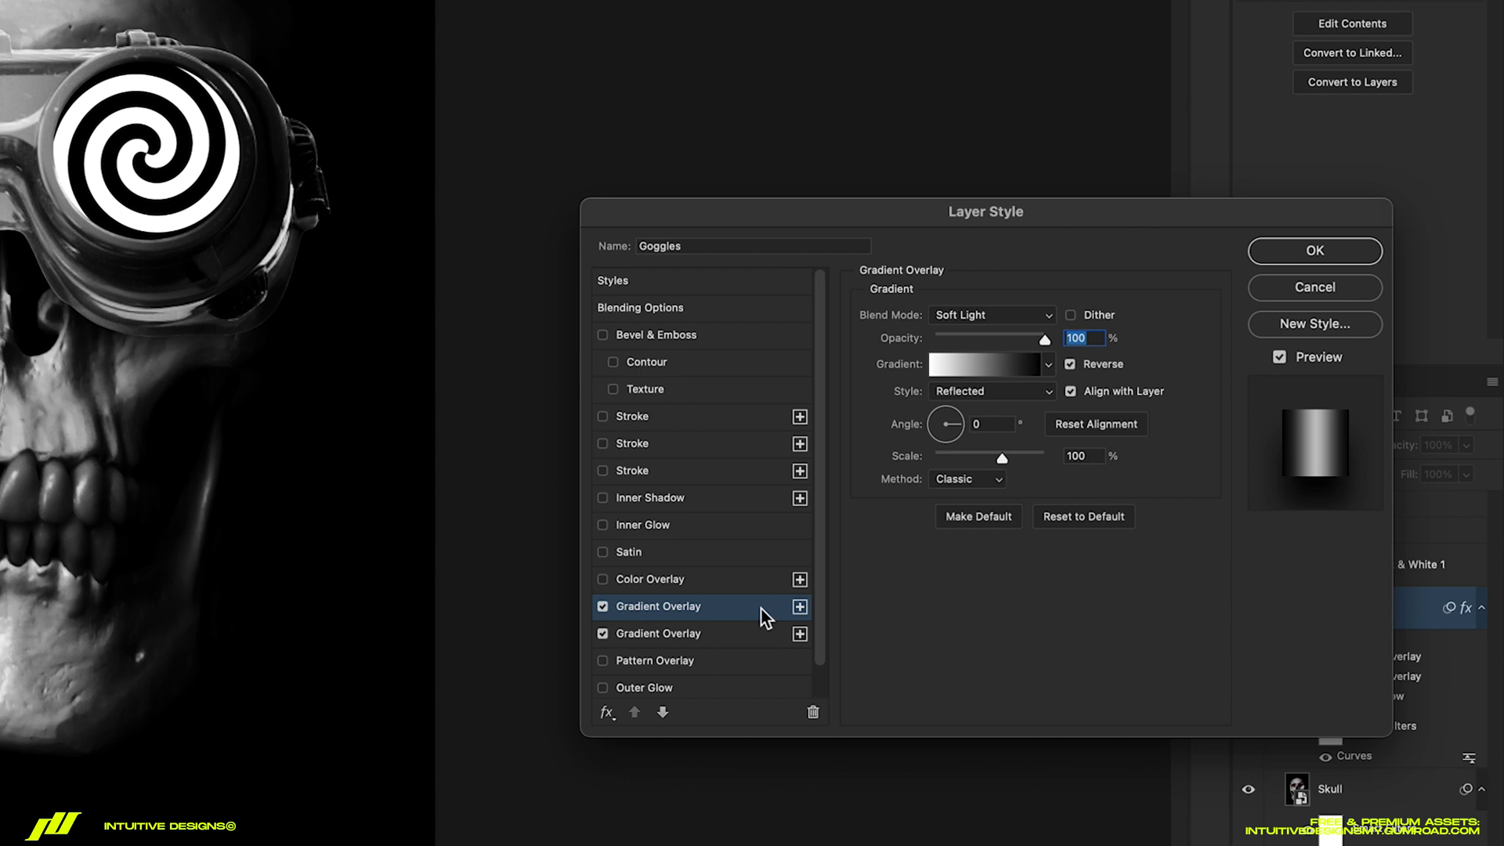
left_click(983, 317)
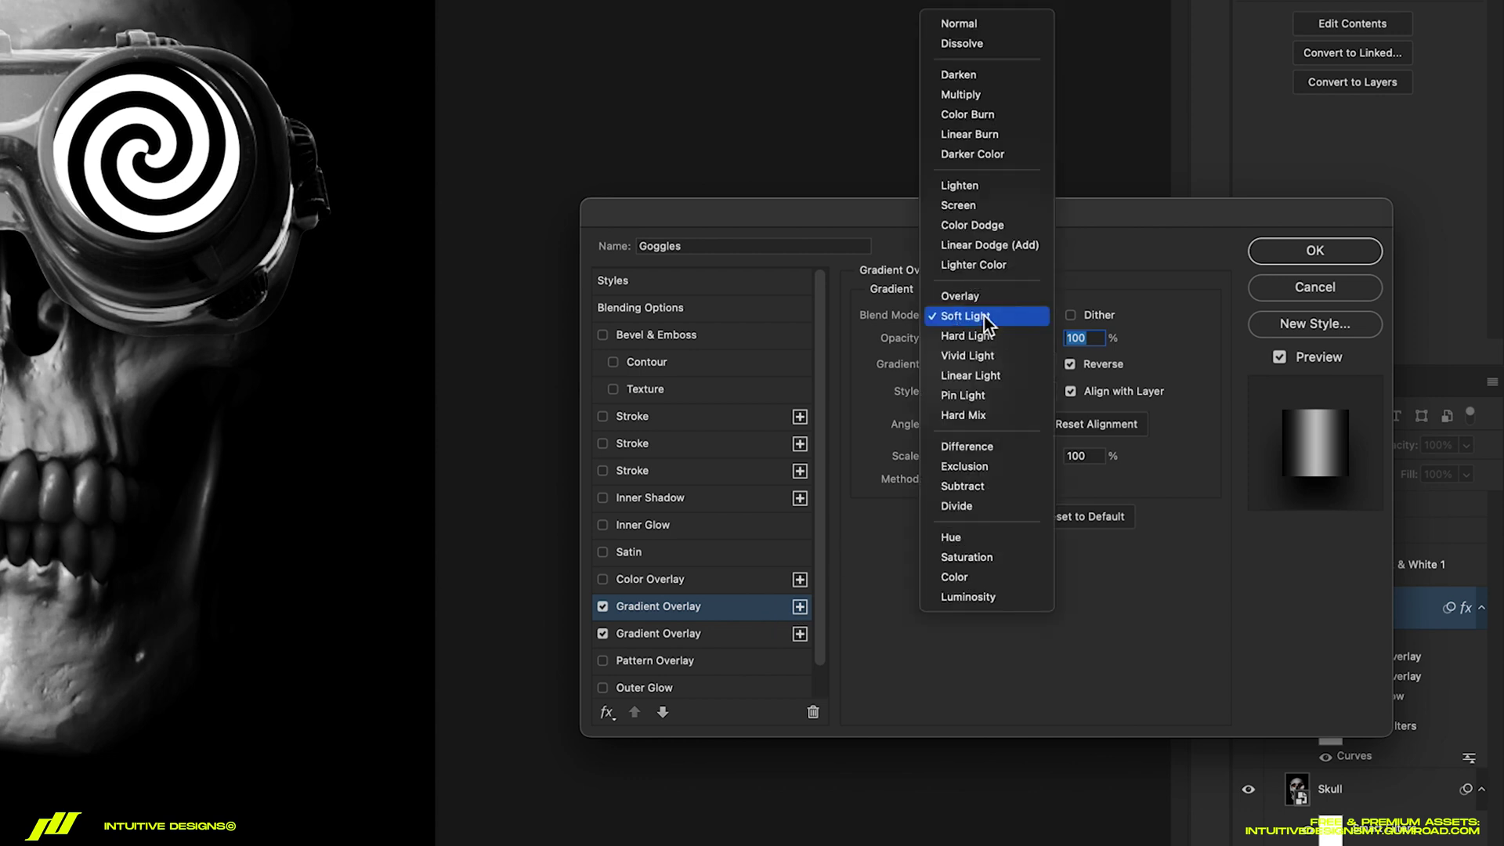
left_click(976, 92)
left_click(1021, 458)
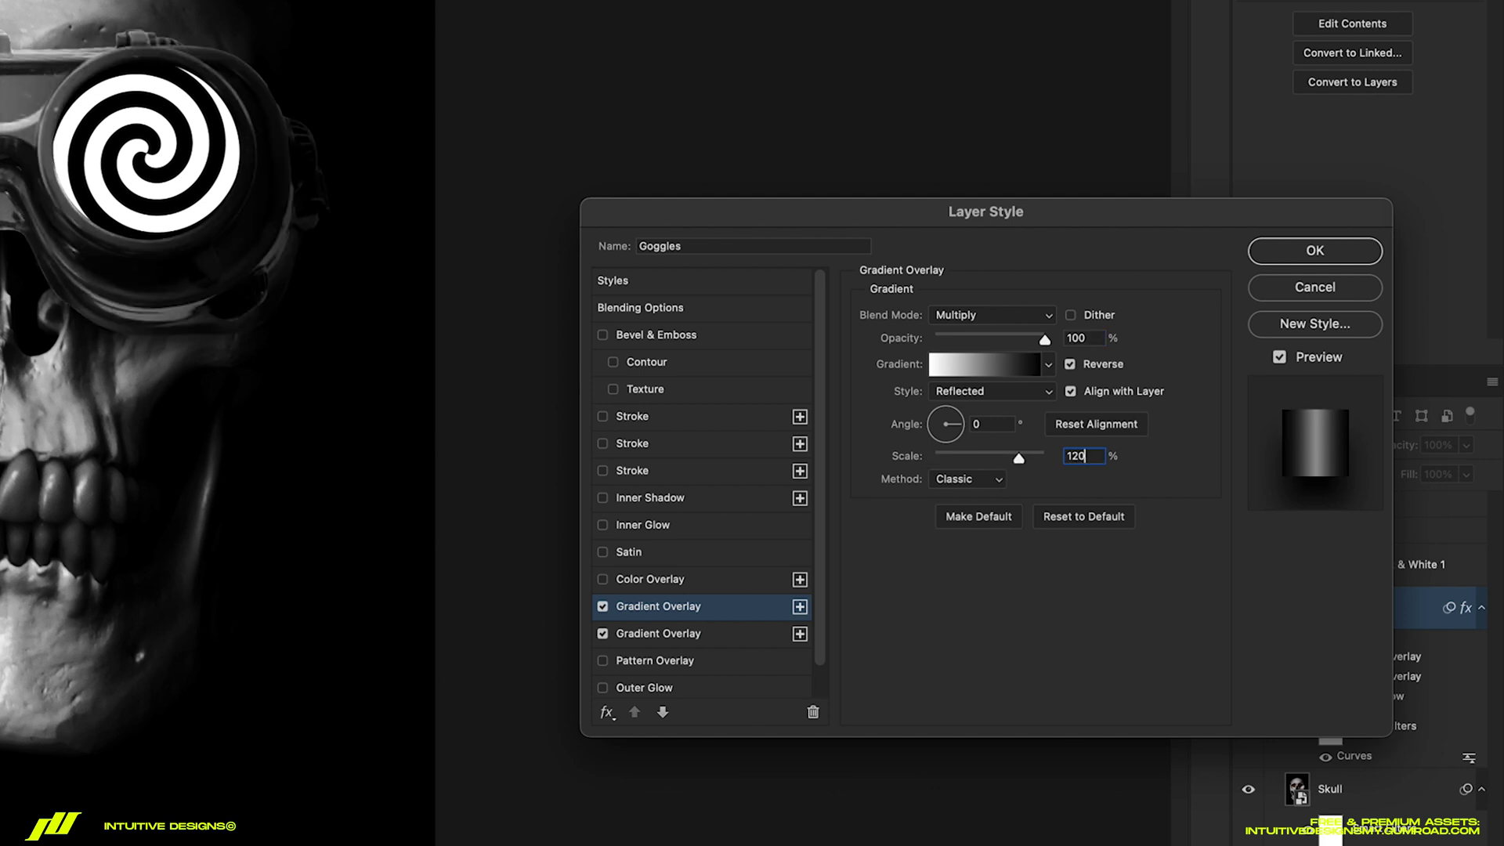
left_click(995, 337)
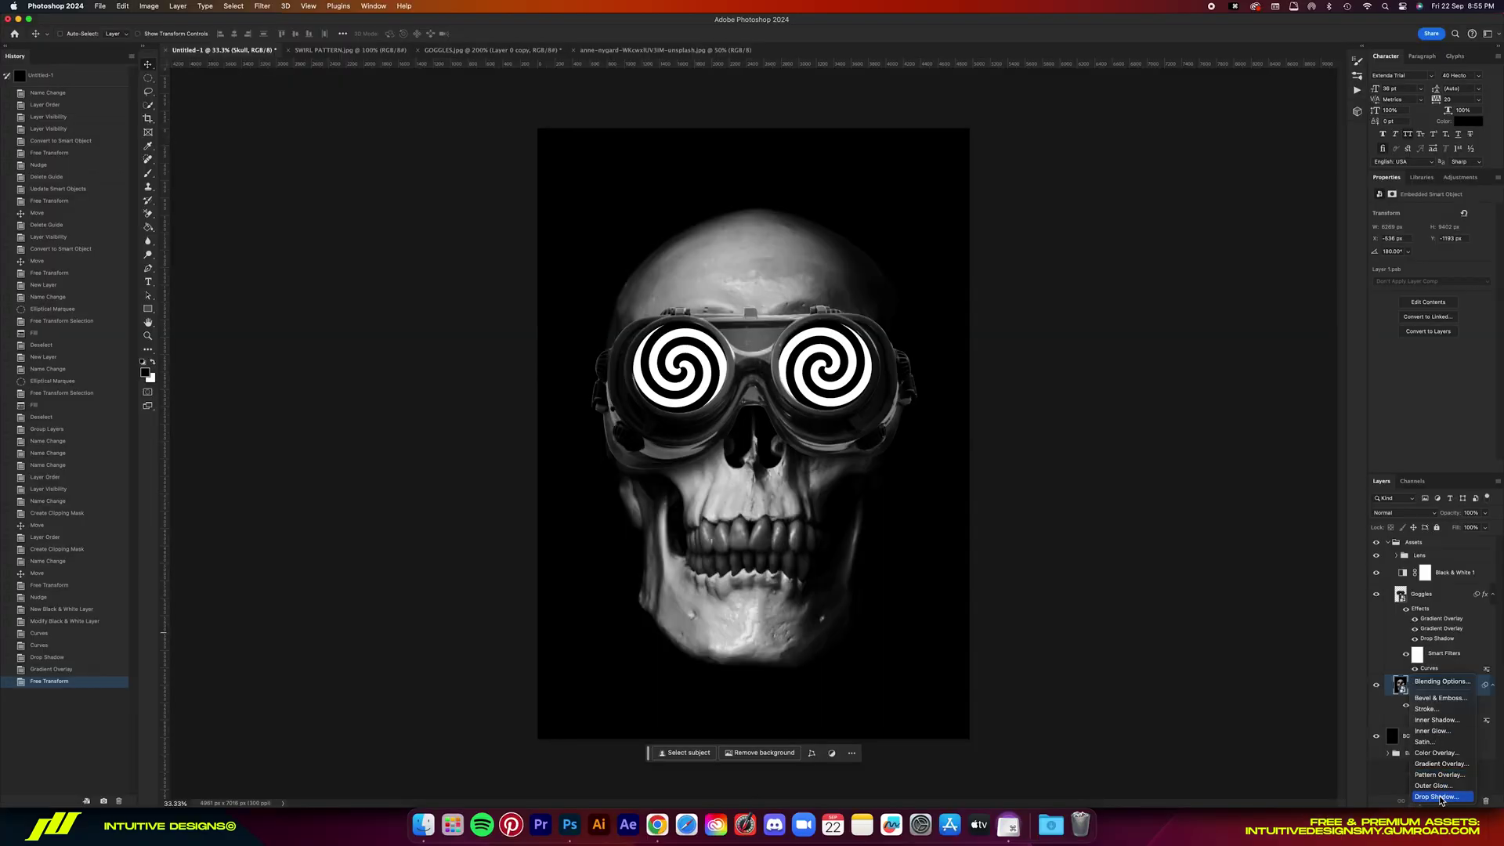
- Give the skull a Soft Light Gradient Overlay with its scale reduced to 55%
left_click(1446, 772)
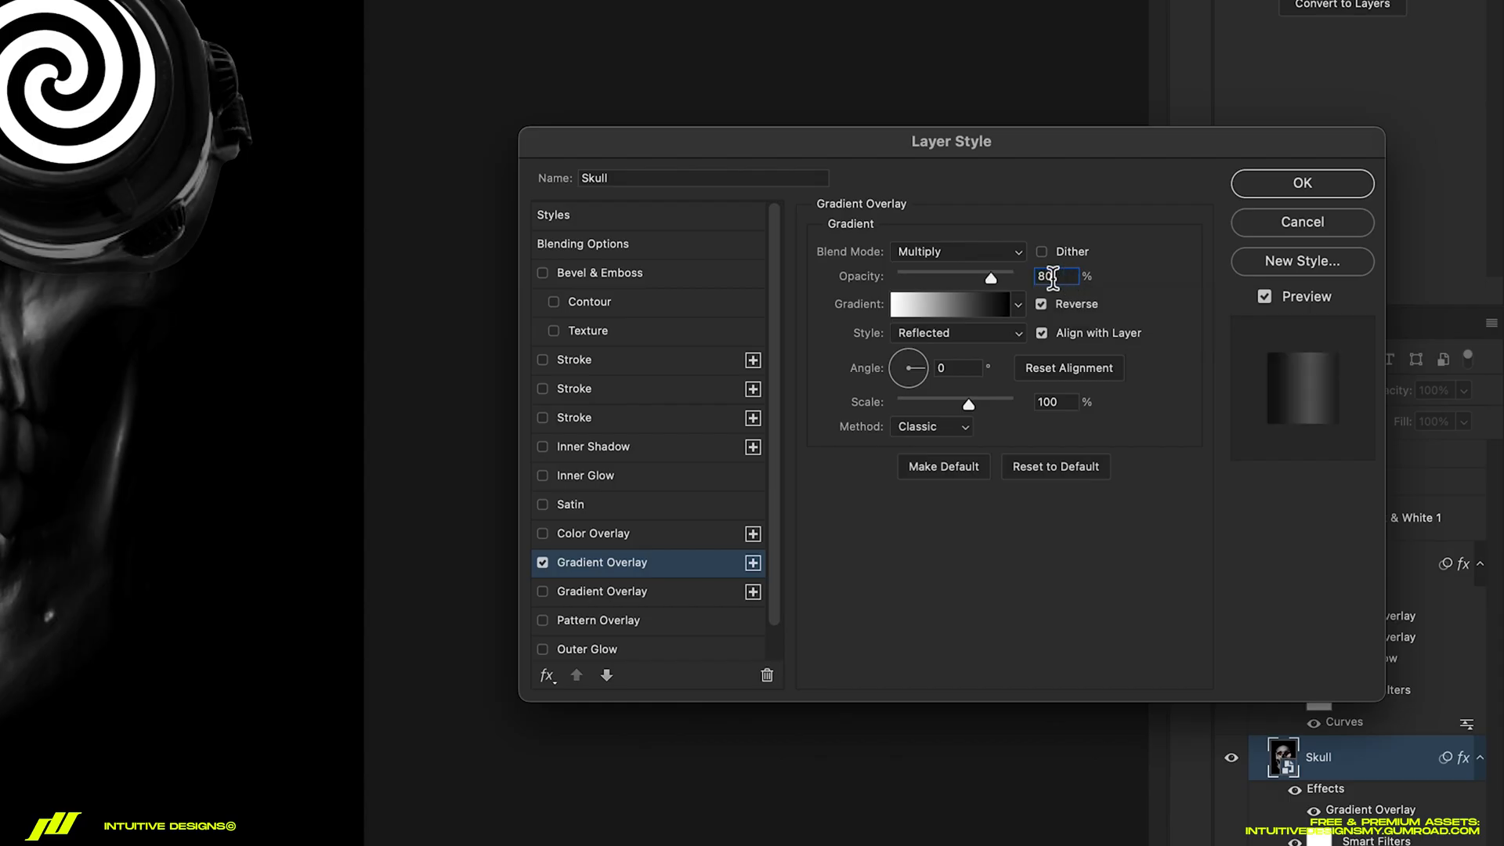
left_click(174, 227)
left_click(965, 244)
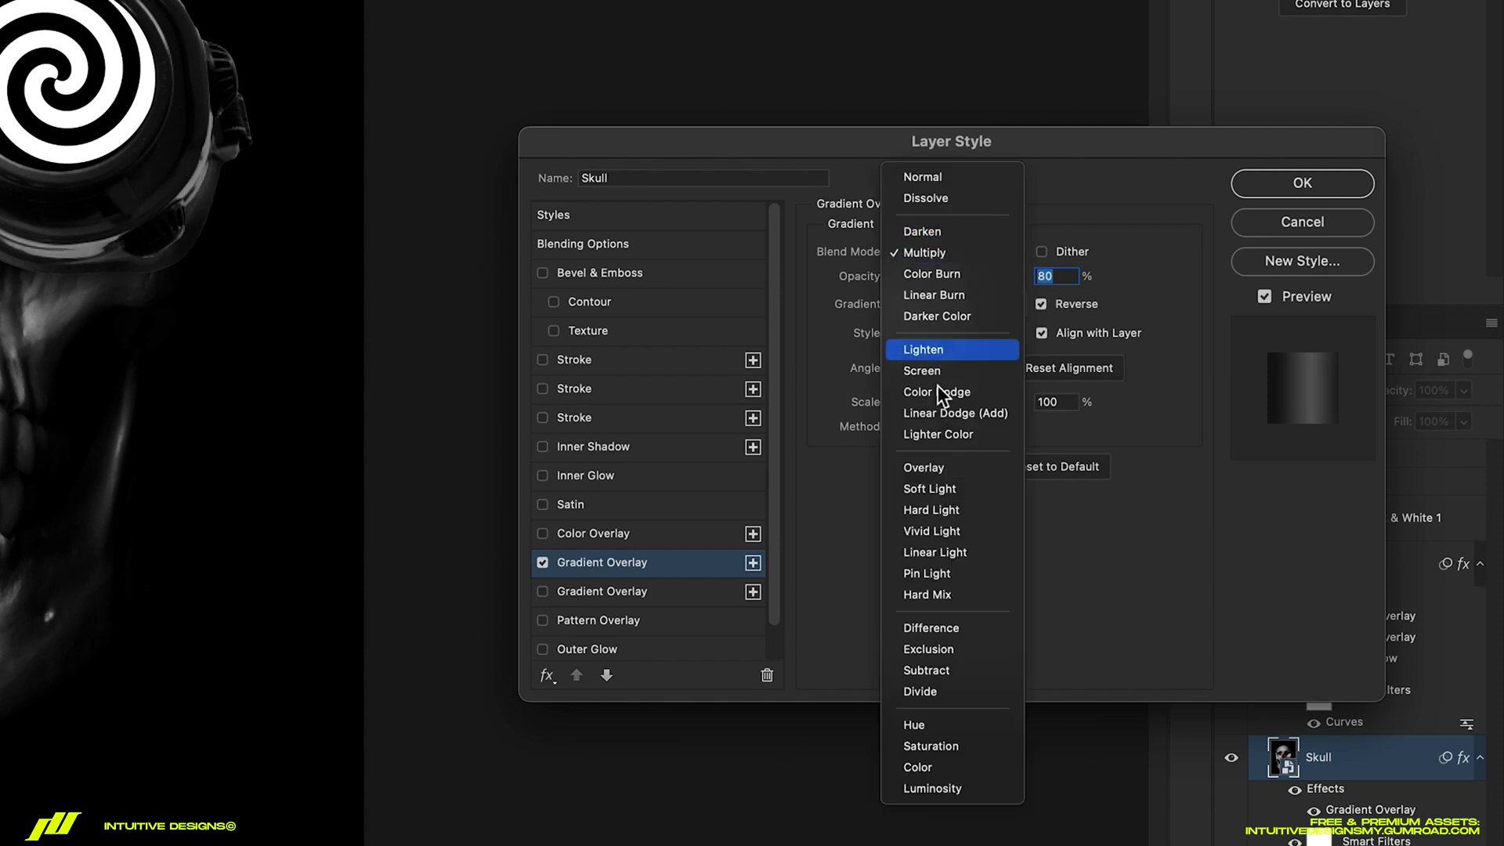
left_click(932, 485)
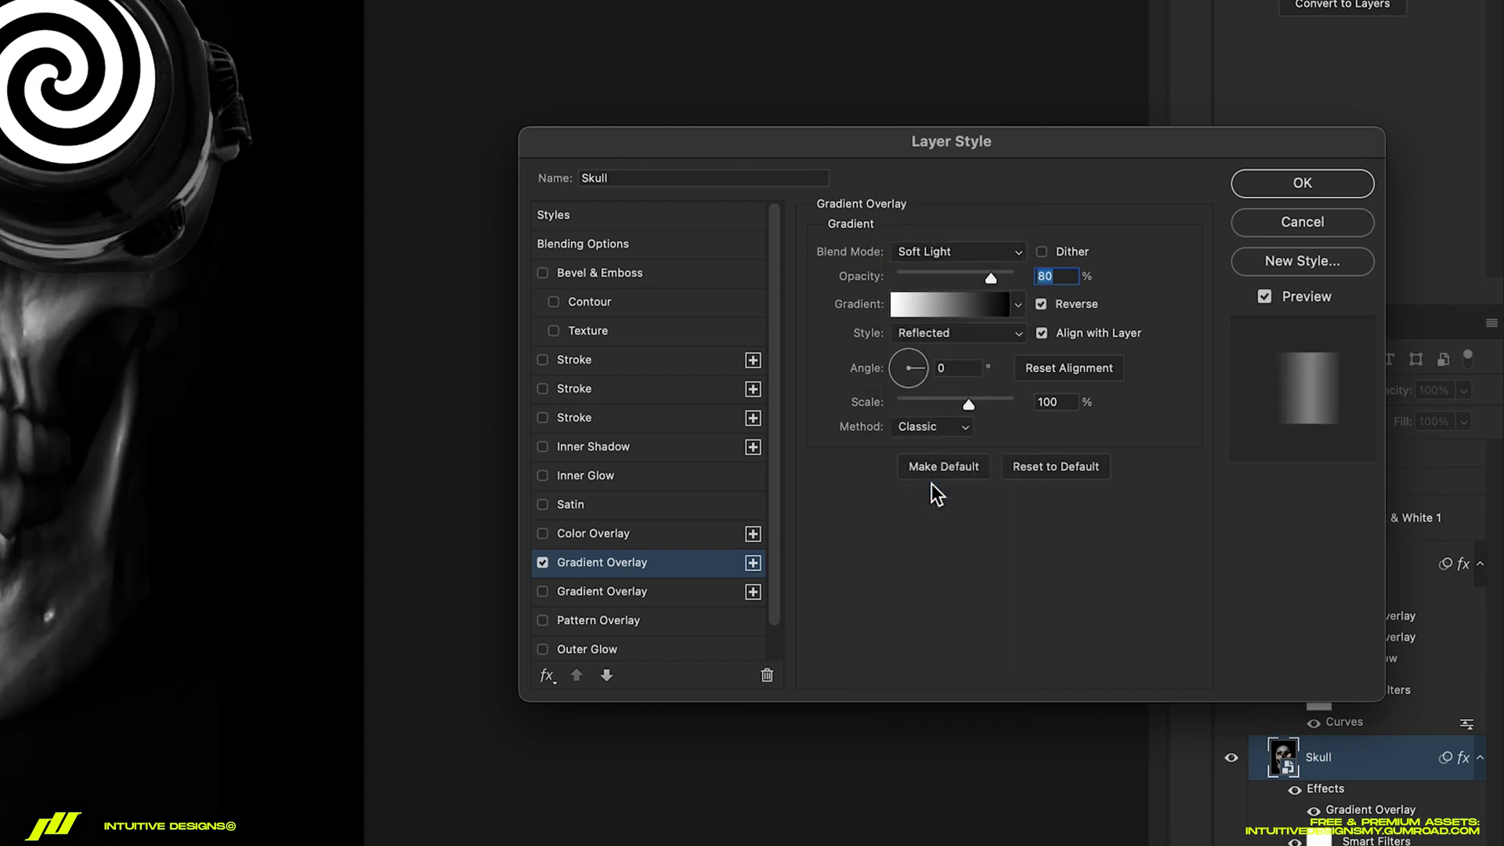
left_click(997, 403)
left_click(928, 402)
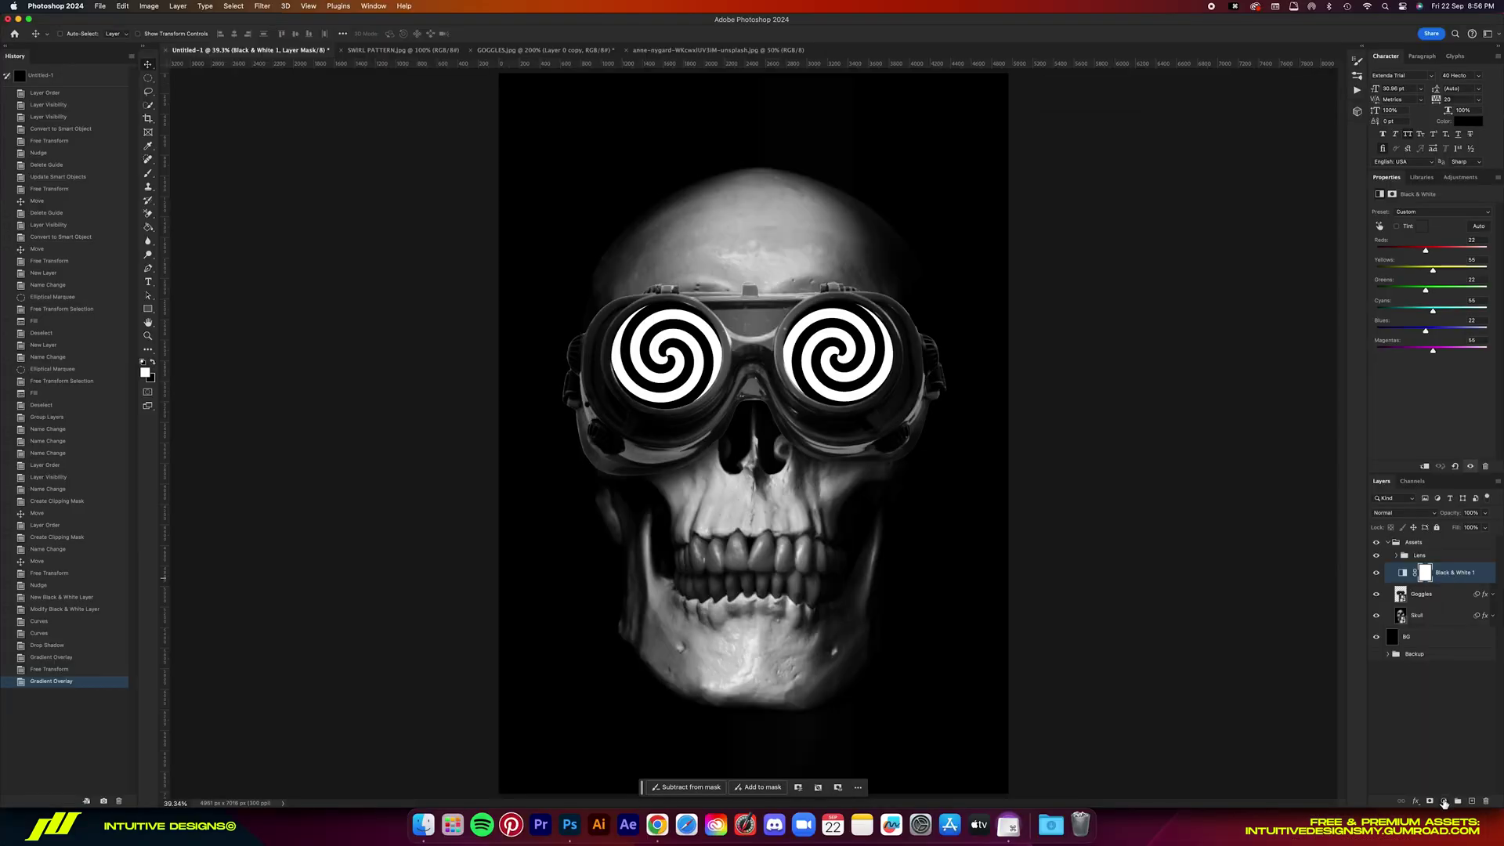
- Add a Gradient Map using the blue HellstarPresets gradient, shifting its colour stops to brighten the skull
left_click(1444, 801)
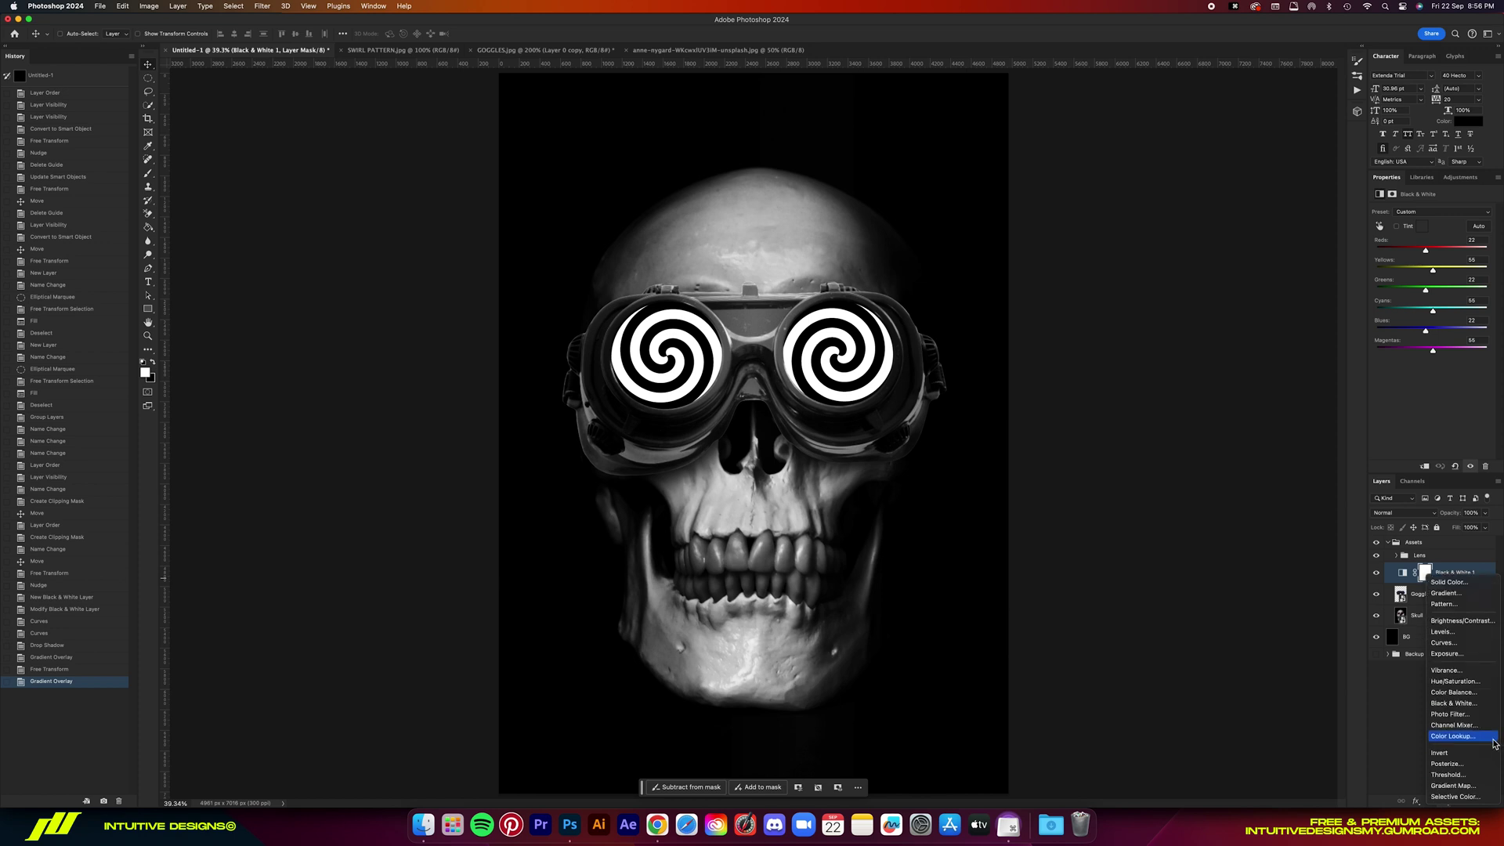
left_click(1471, 790)
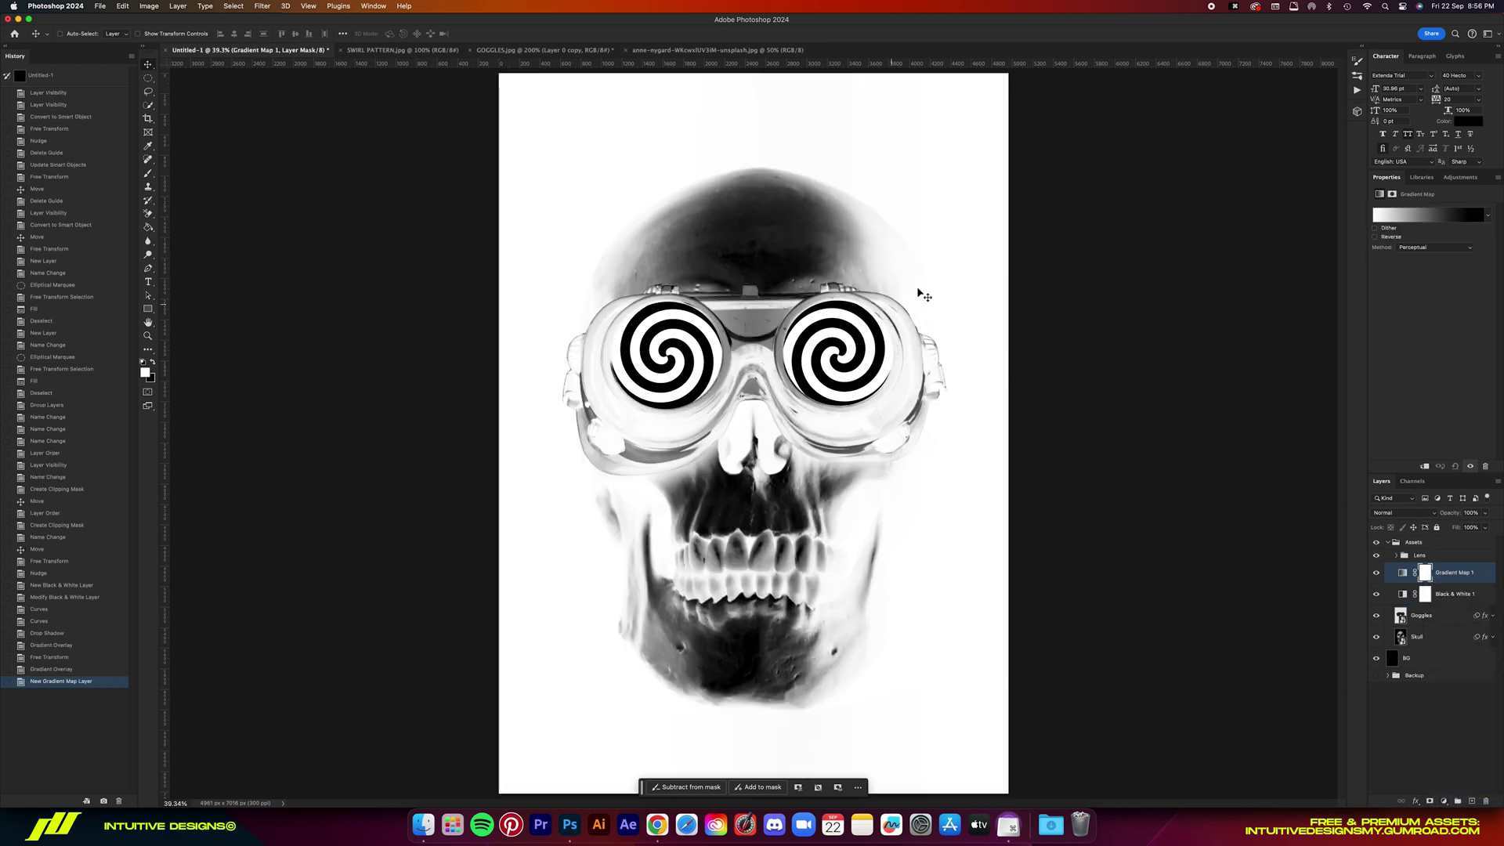
left_click(1400, 223)
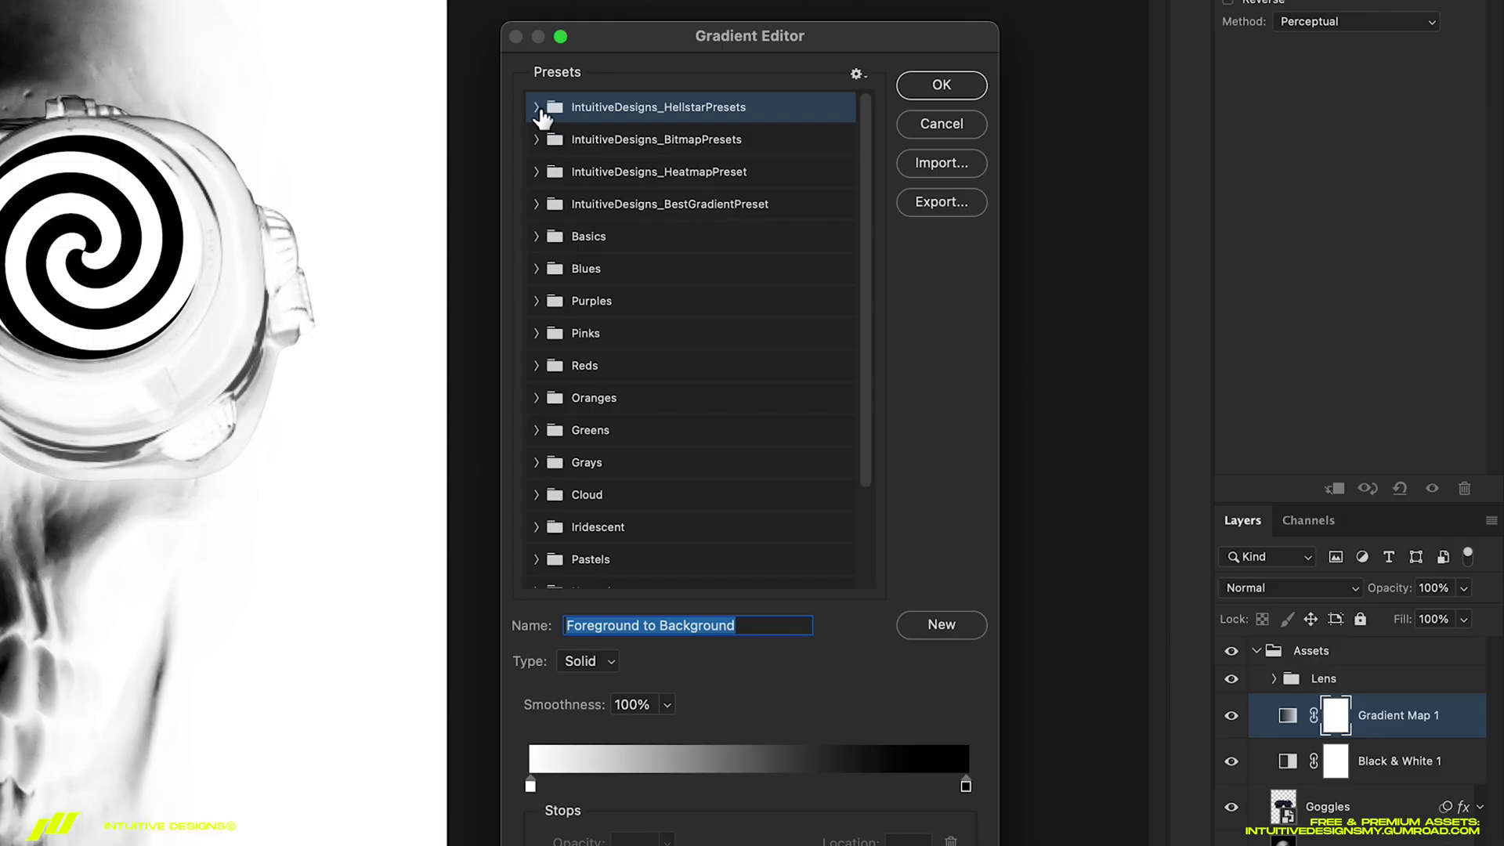
left_click(1051, 287)
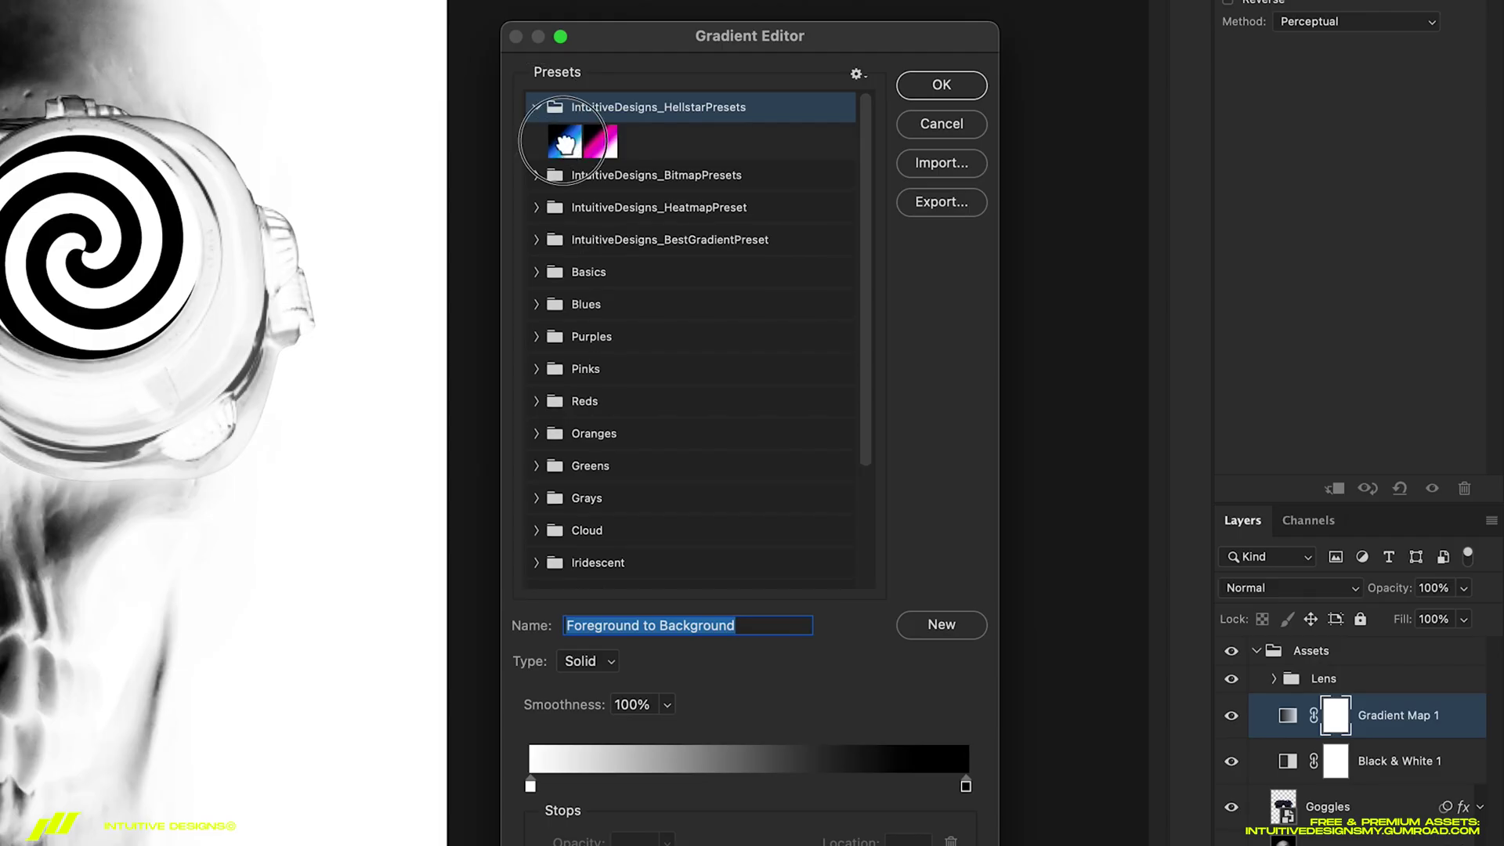
left_click(564, 142)
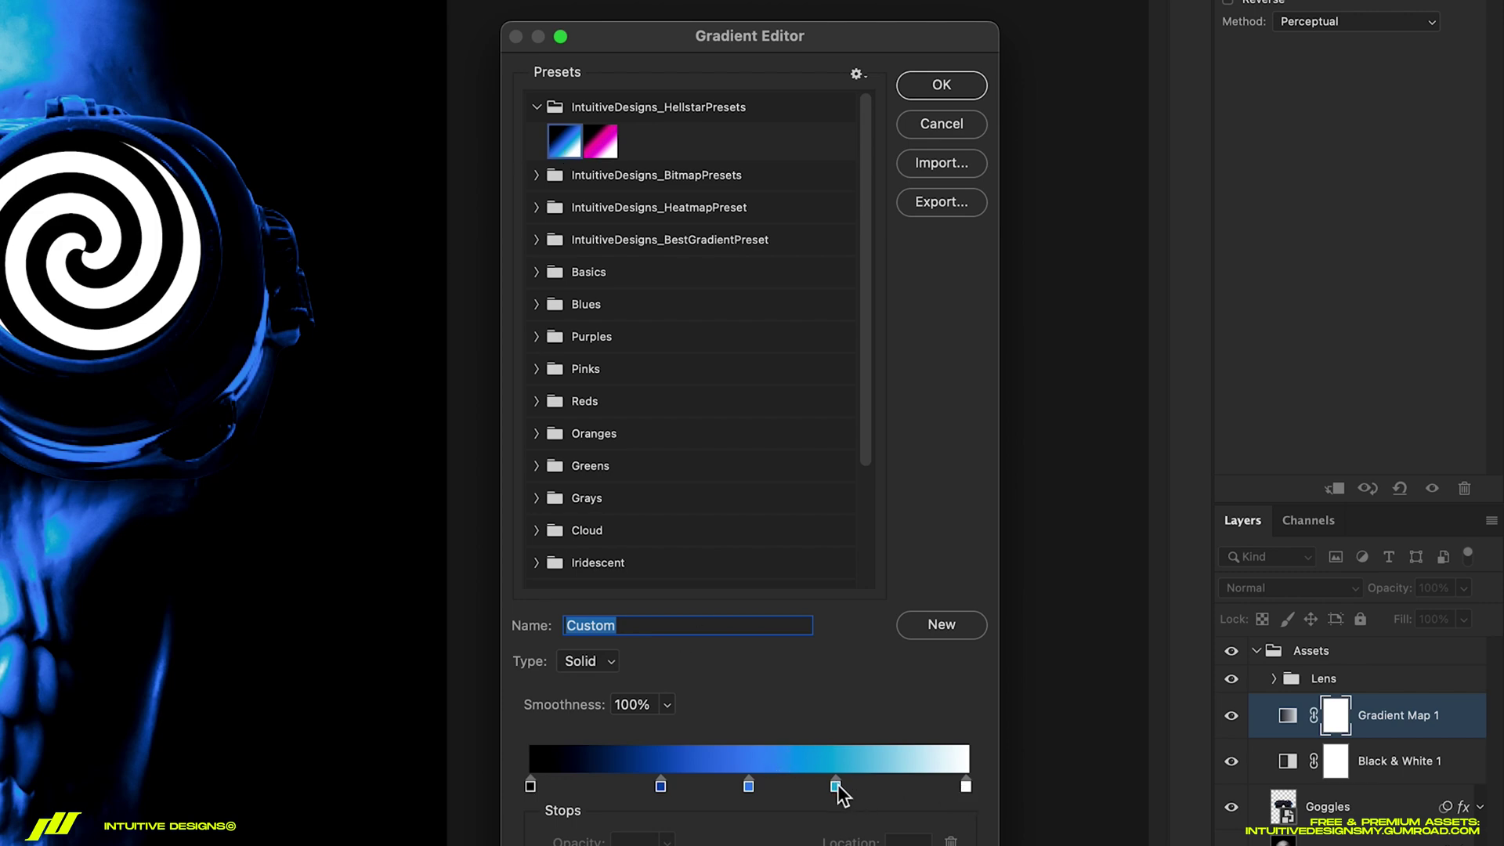
left_click_drag(836, 783, 883, 786)
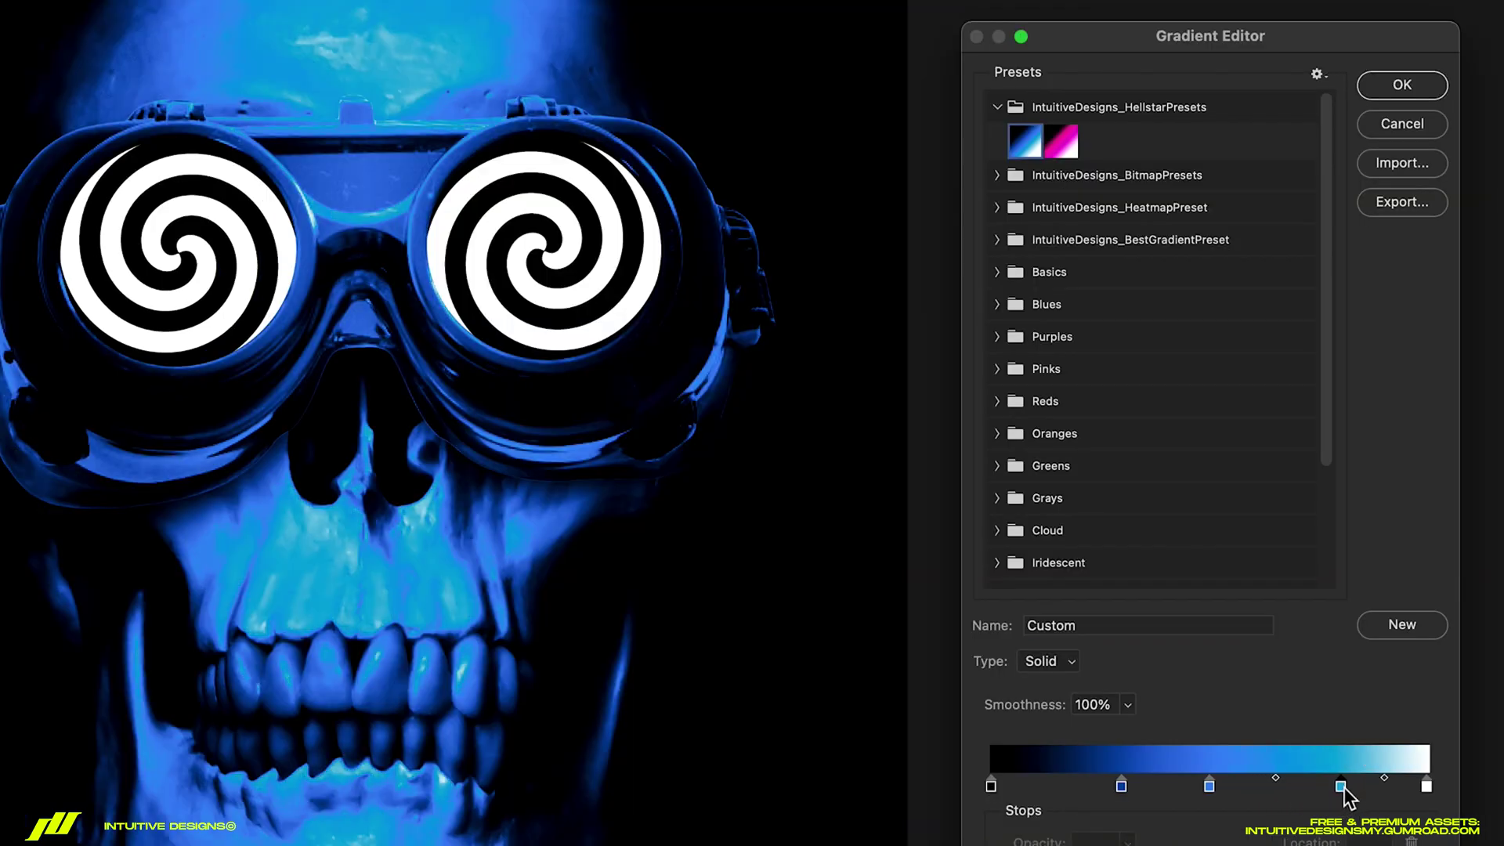
left_click_drag(1341, 785, 1096, 789)
left_click(1402, 85)
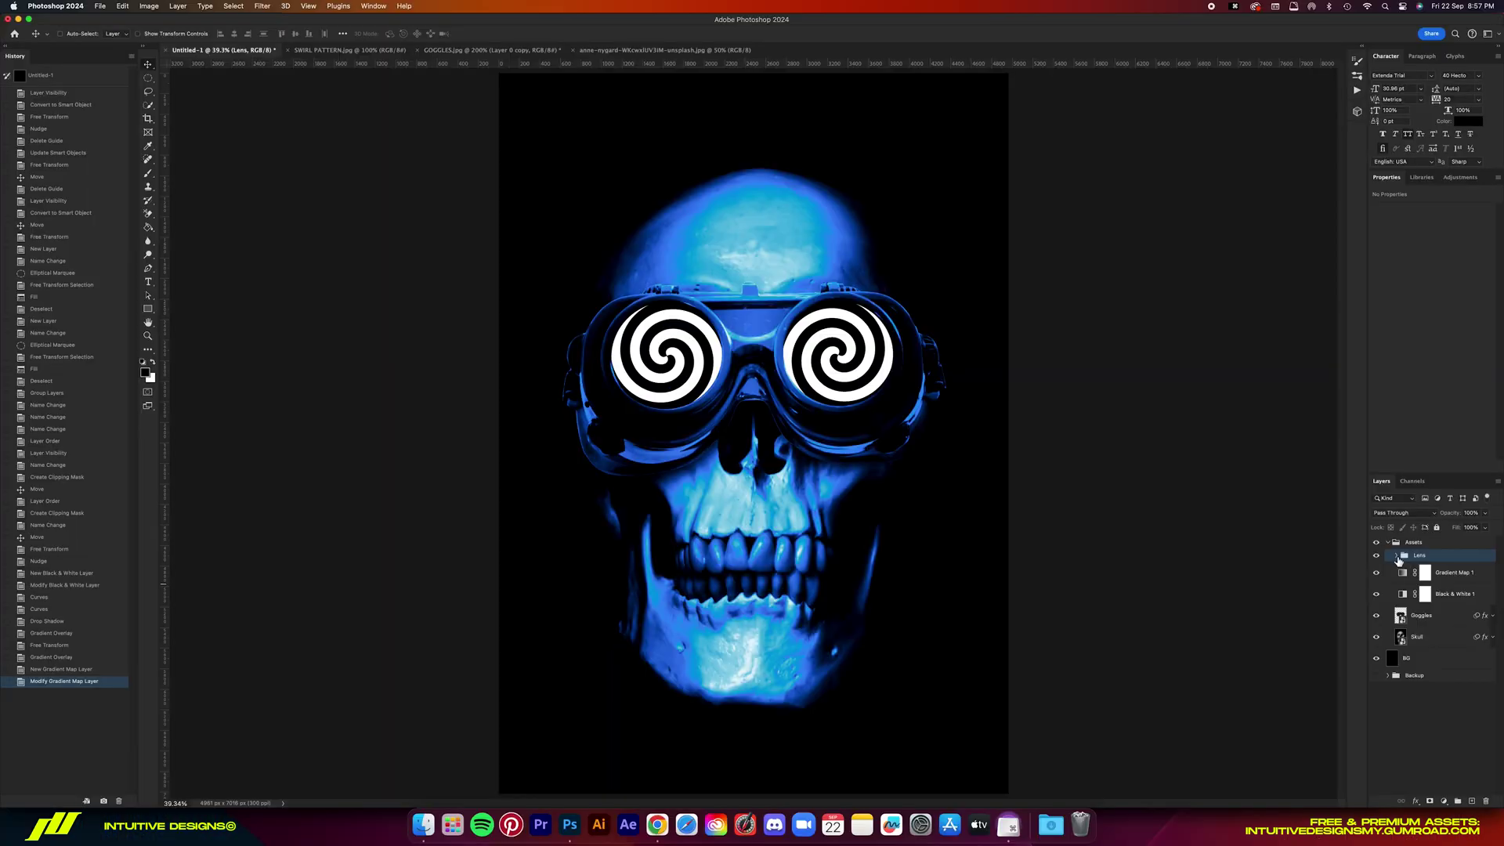
- On Left Lens, add a reversed radial Foreground-to-Background Gradient Overlay in Multiply, centred toward the lens top
left_click(1396, 555)
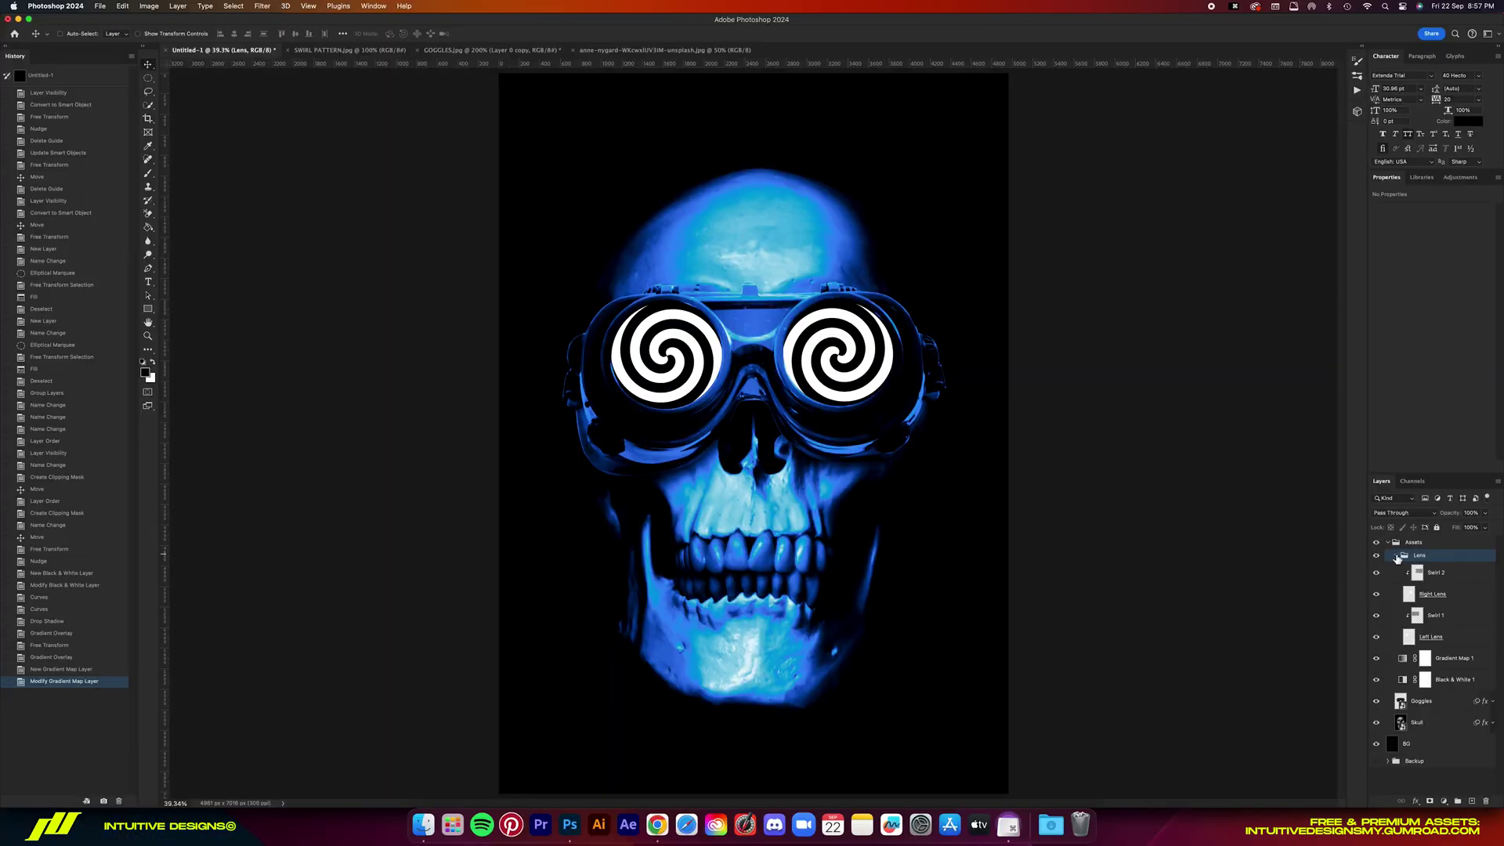
left_click(1451, 638)
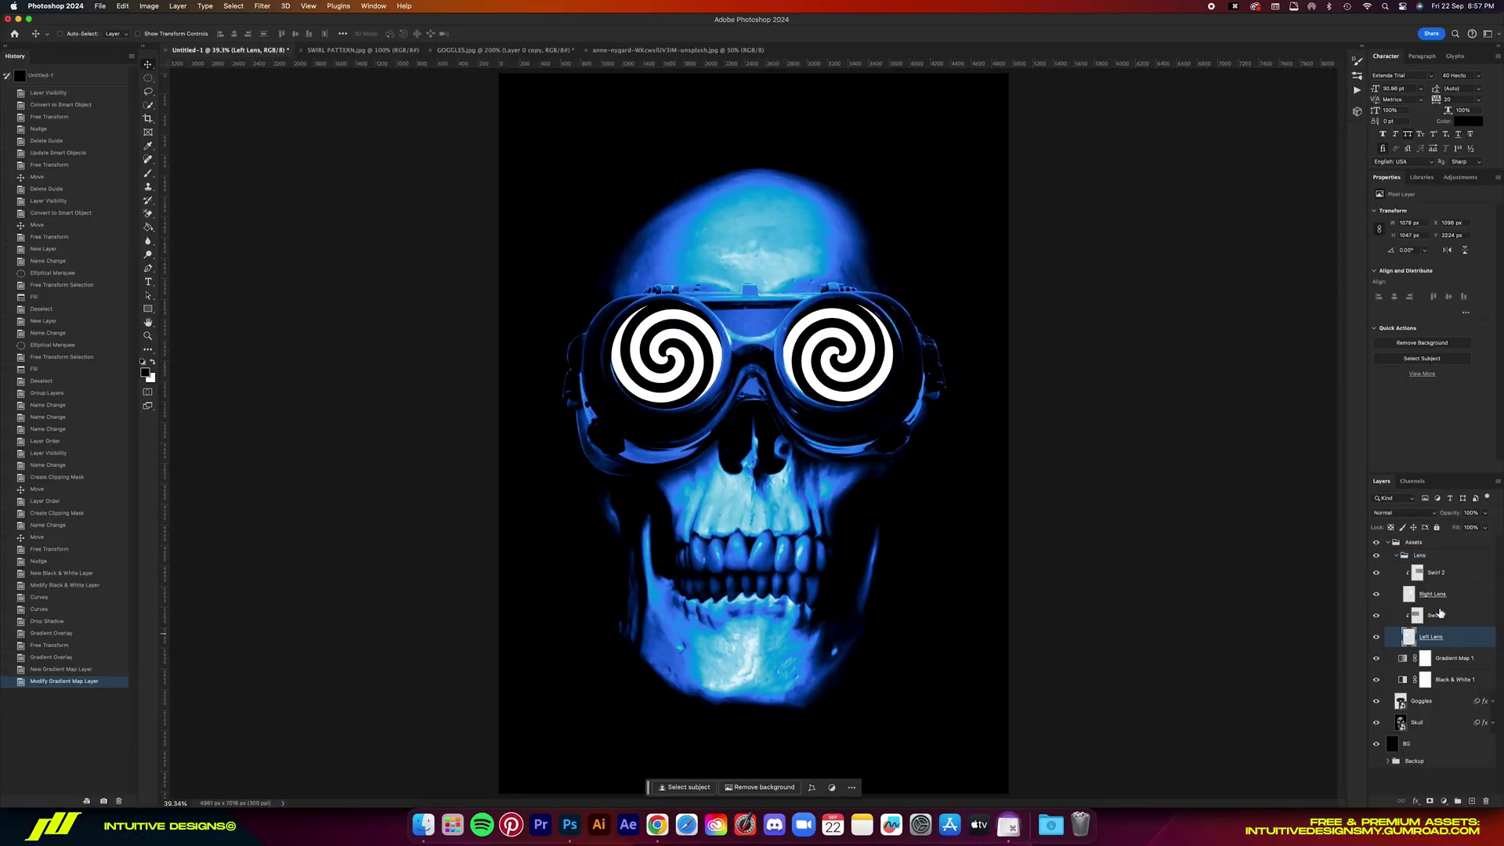
key("super+1")
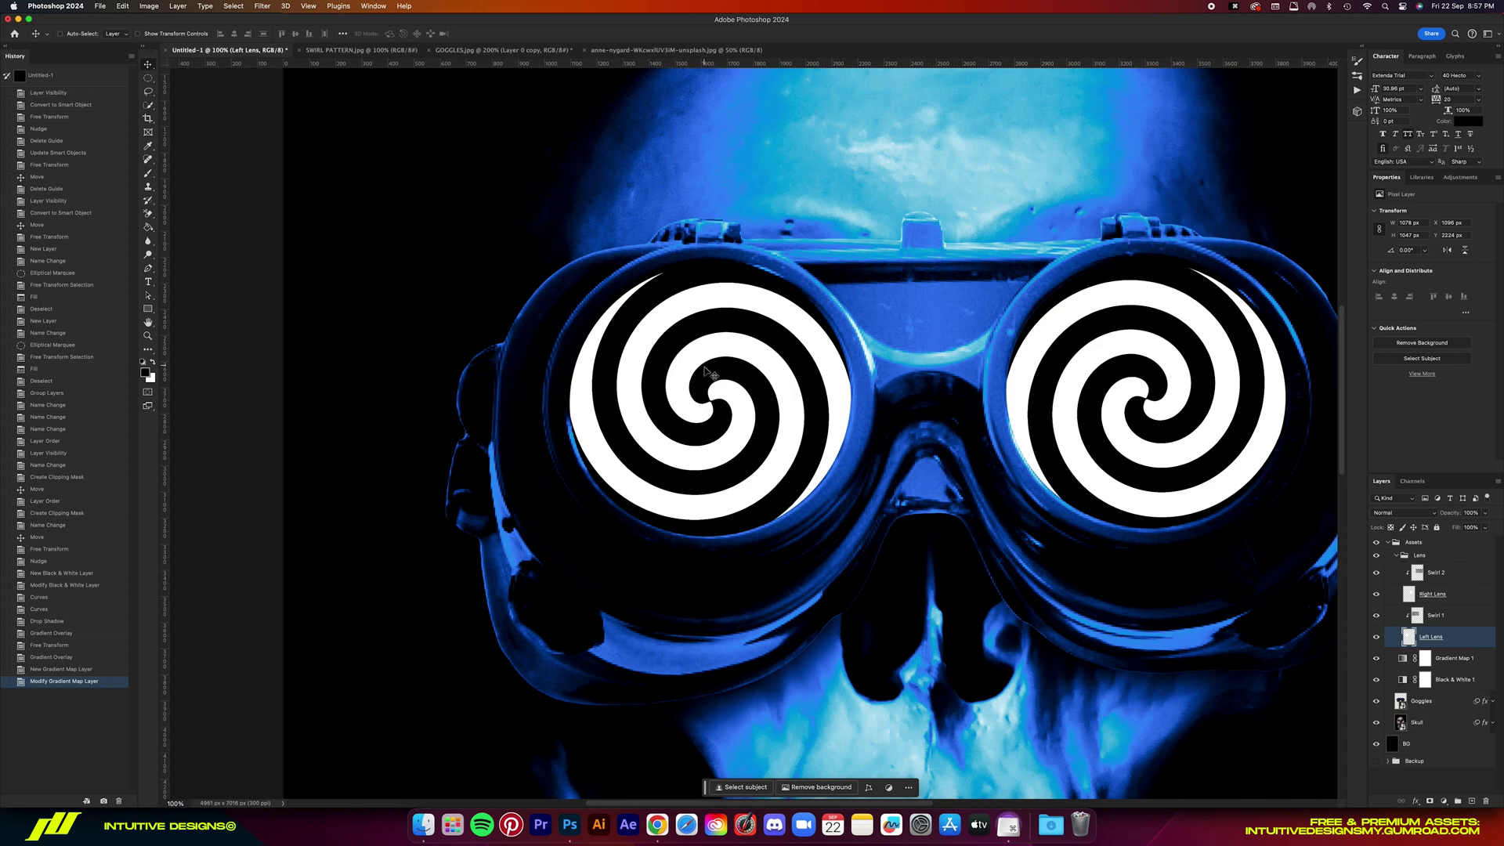
left_click(1414, 802)
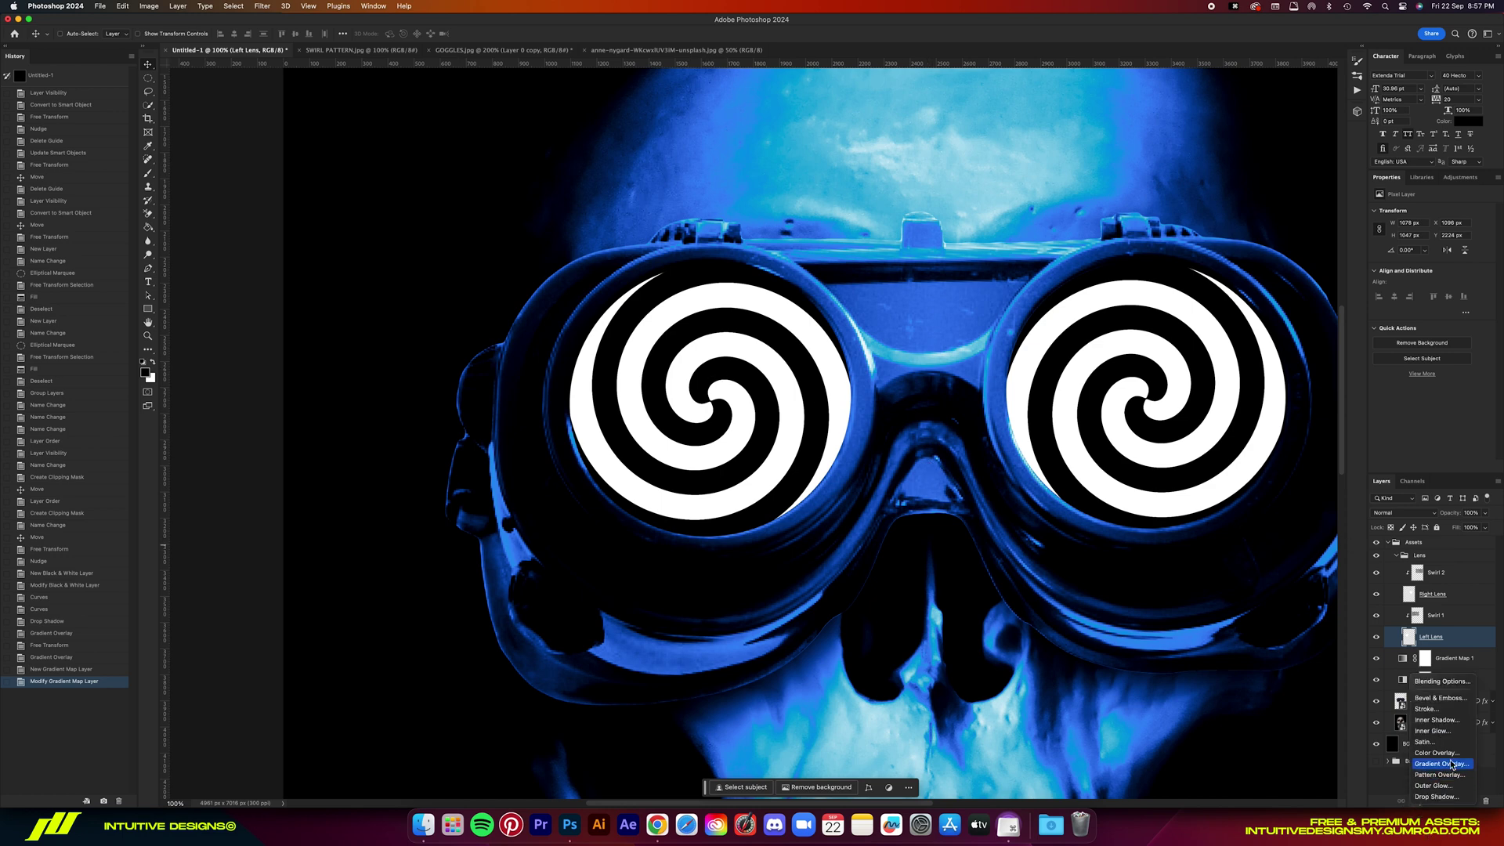
left_click(1452, 765)
left_click(1253, 471)
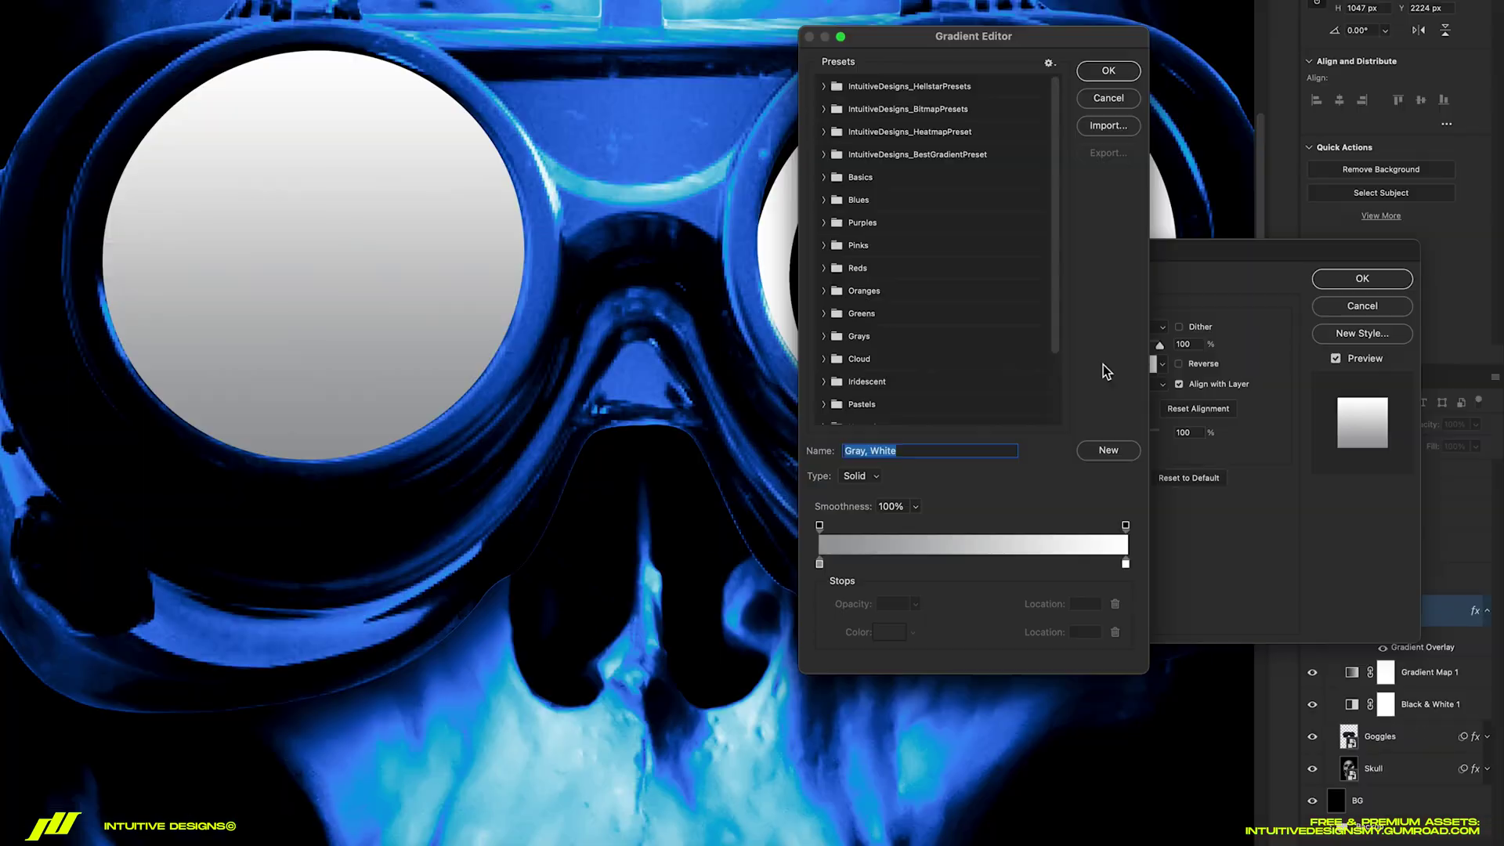
left_click(823, 179)
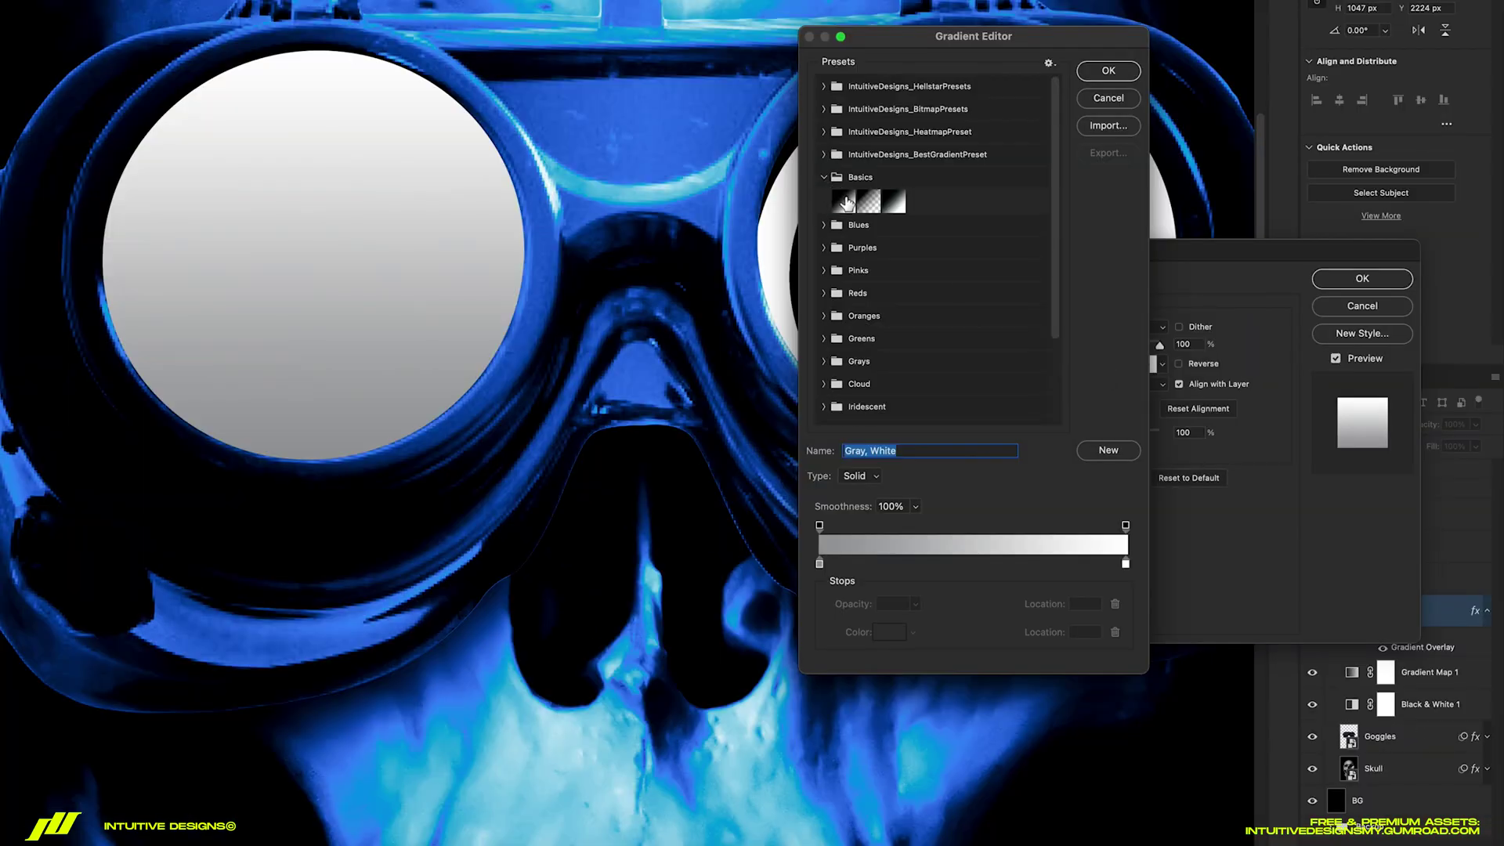
left_click(844, 201)
left_click(1108, 71)
left_click(1106, 387)
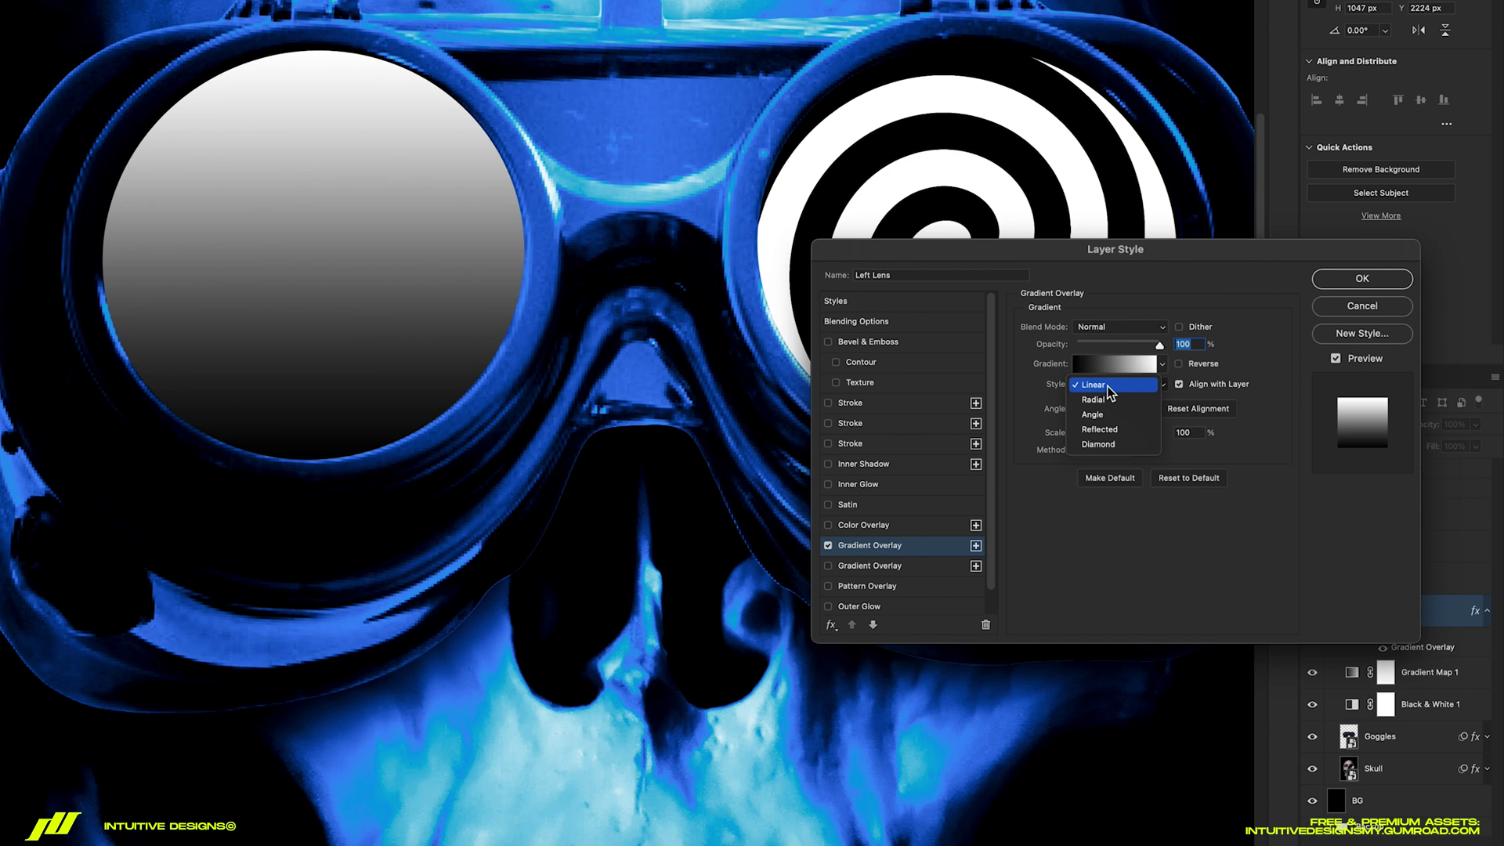
left_click(1108, 401)
left_click(1179, 363)
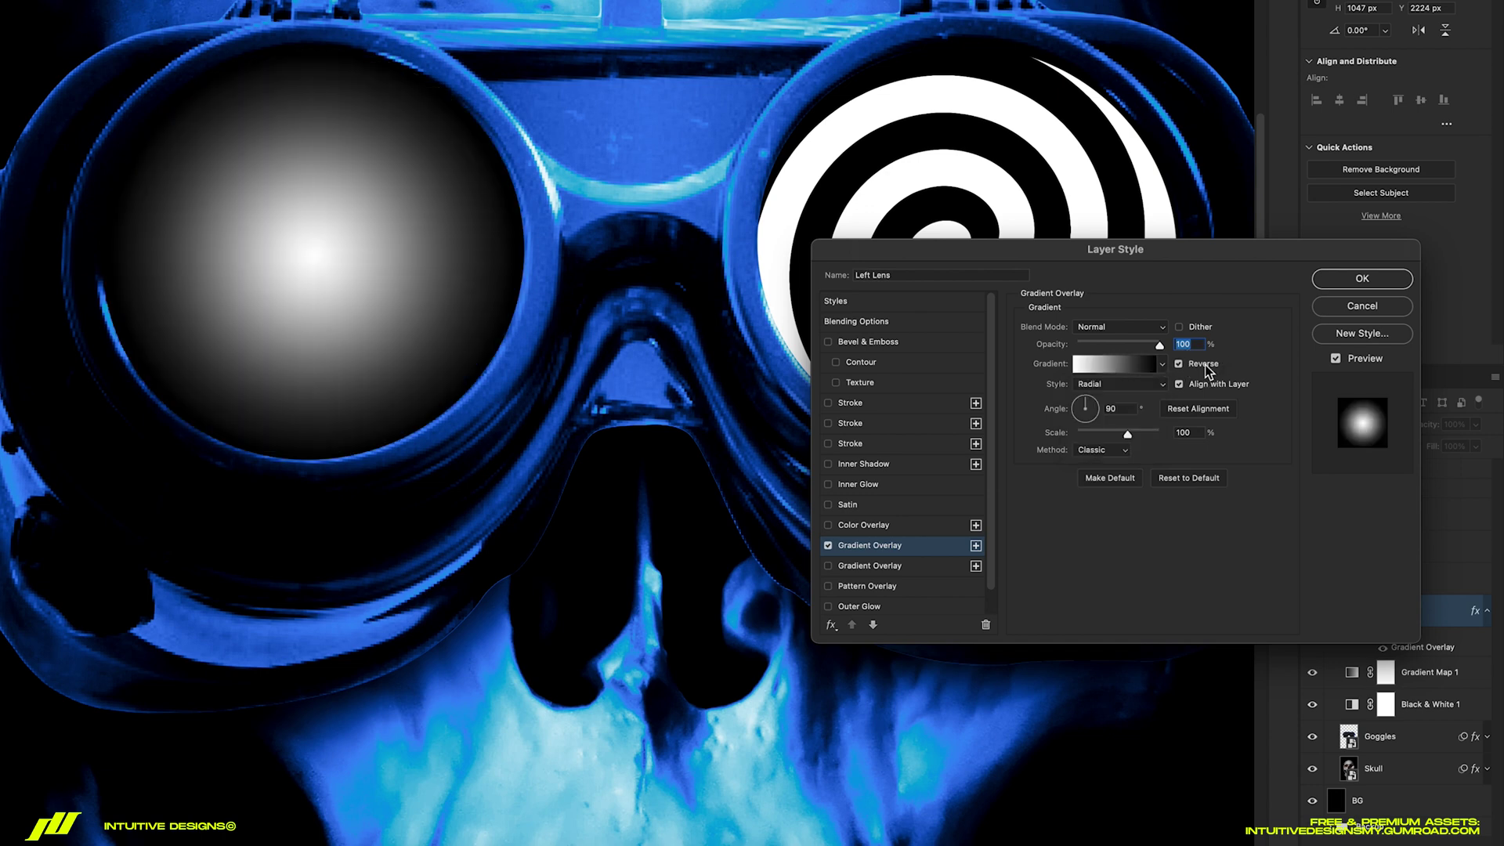
left_click(1117, 329)
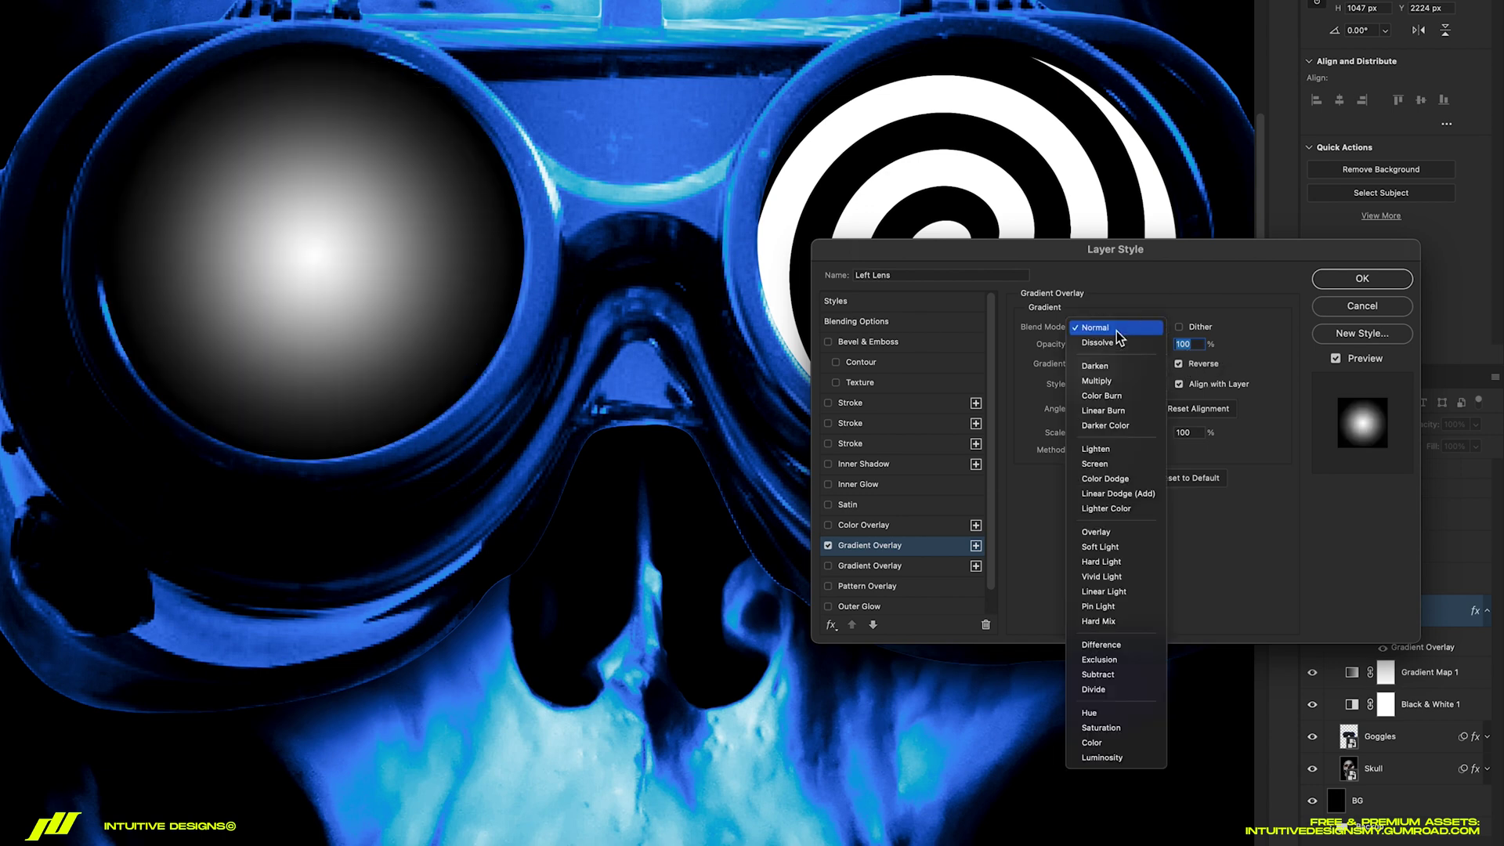
left_click(1096, 381)
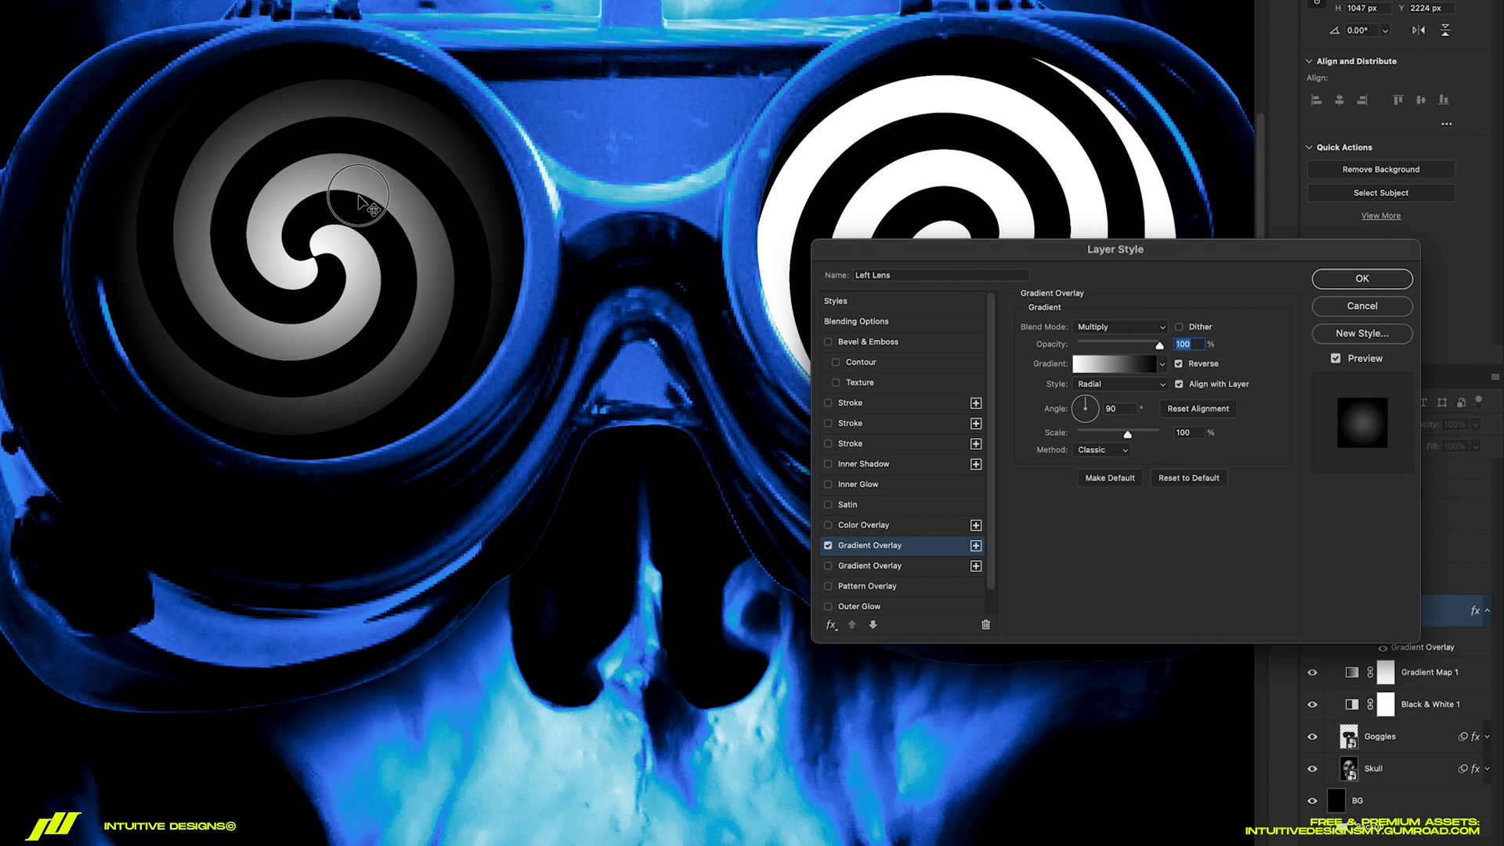
left_click_drag(359, 191, 356, 161)
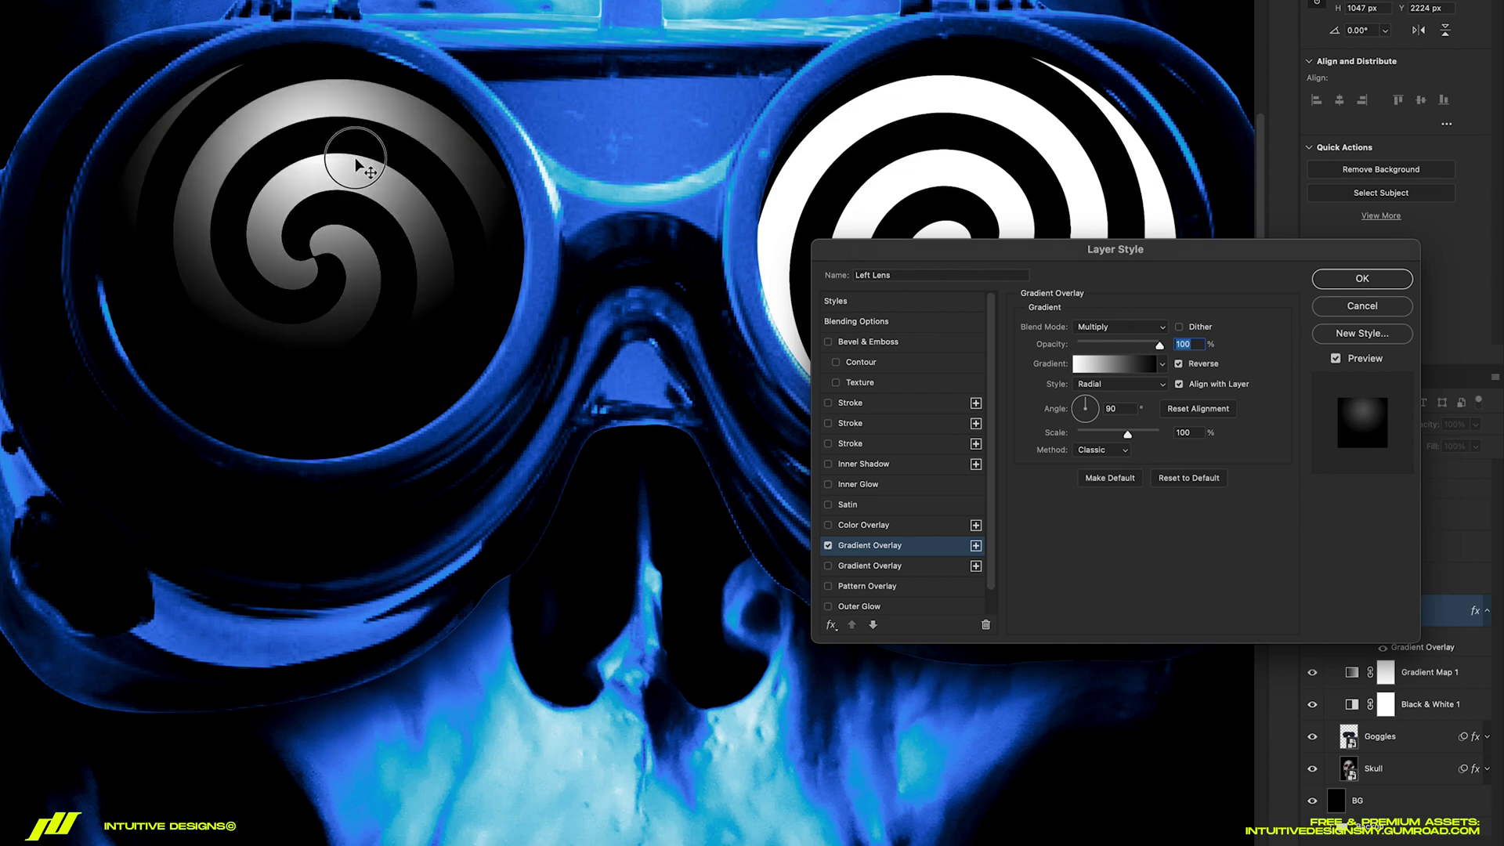
type("90")
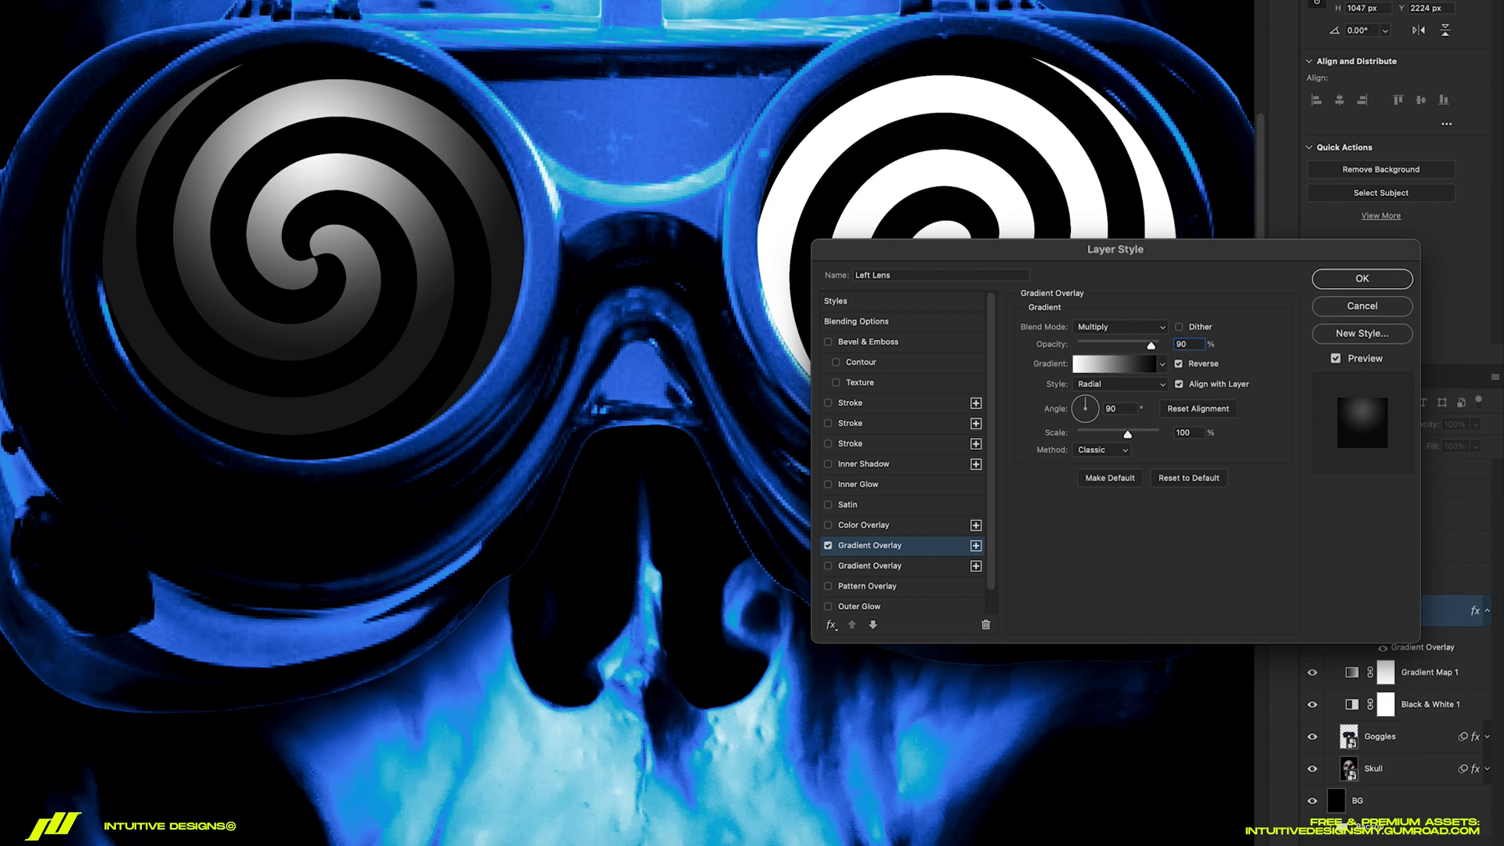
key("Up")
key("Up")
key("Up")
key("Up")
key("Up")
- Add a second Screen overlay at 90% scale and 85% opacity, then copy the effects to the right lens
left_click(975, 546)
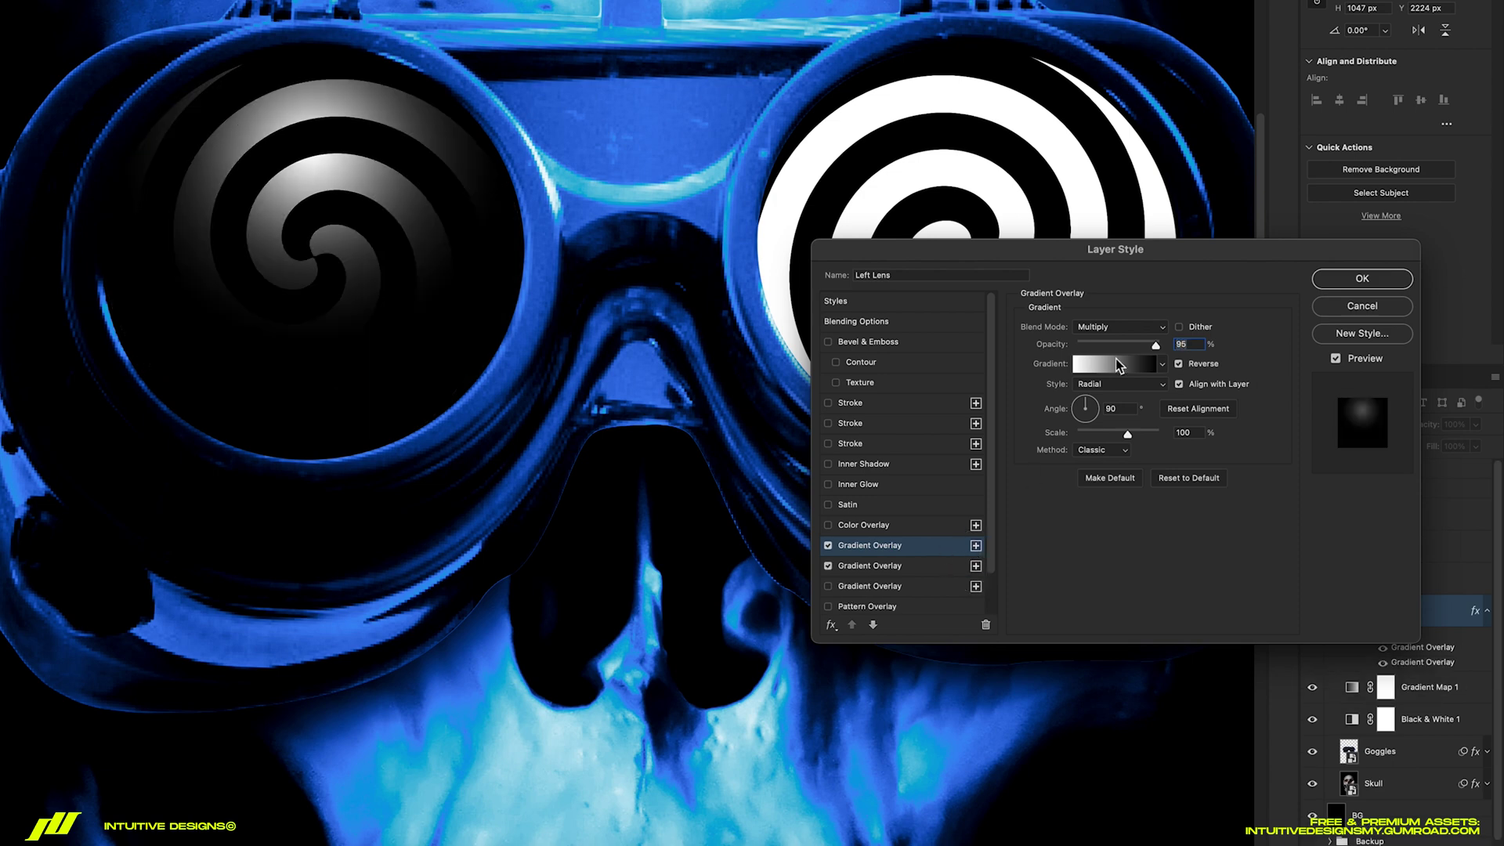
left_click(1120, 327)
left_click(1112, 409)
double_click(1186, 432)
type("90")
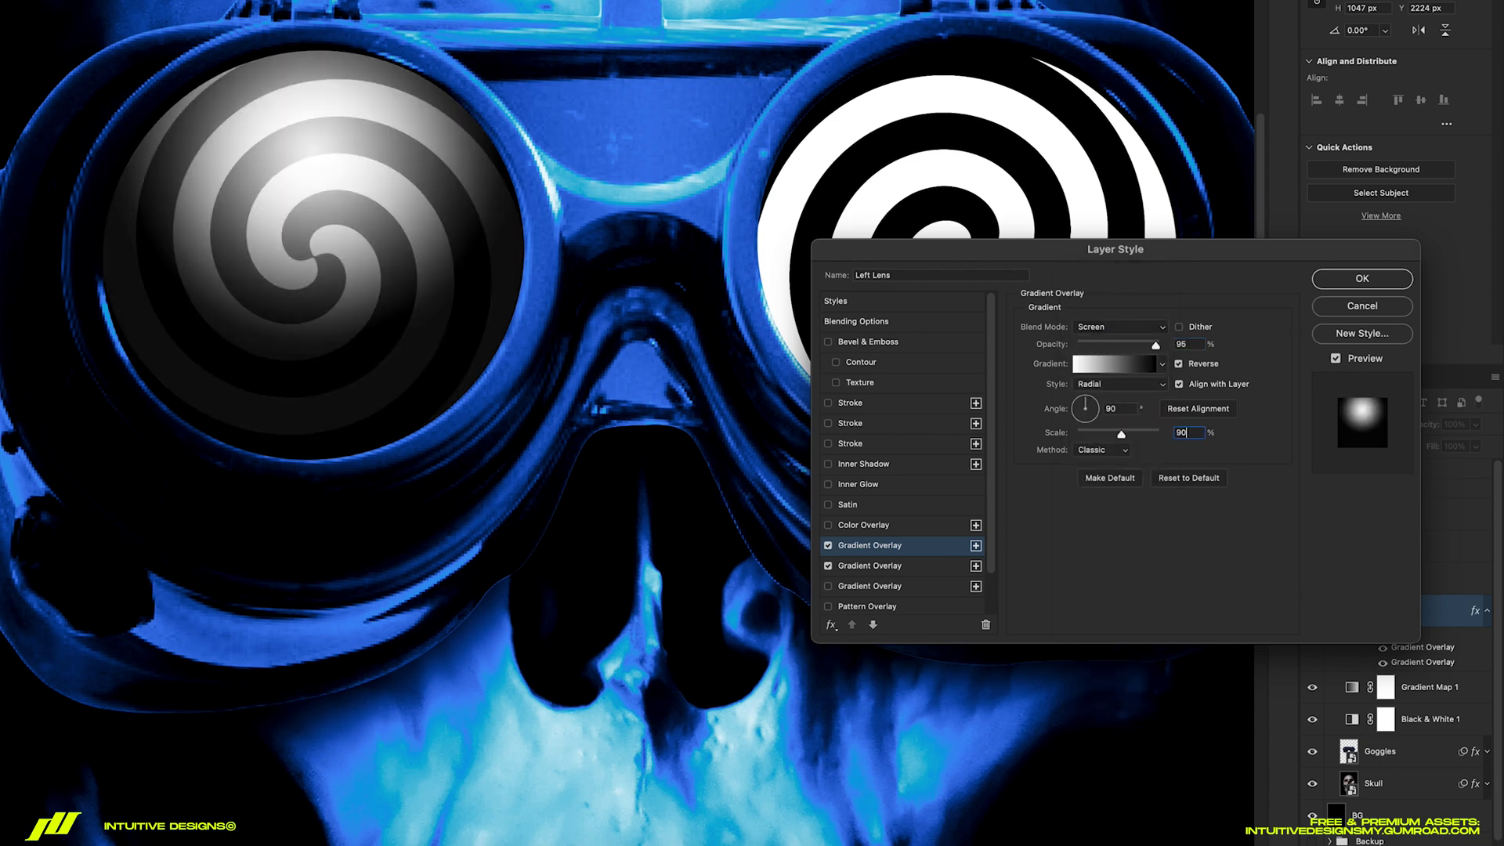
double_click(1187, 344)
type("85")
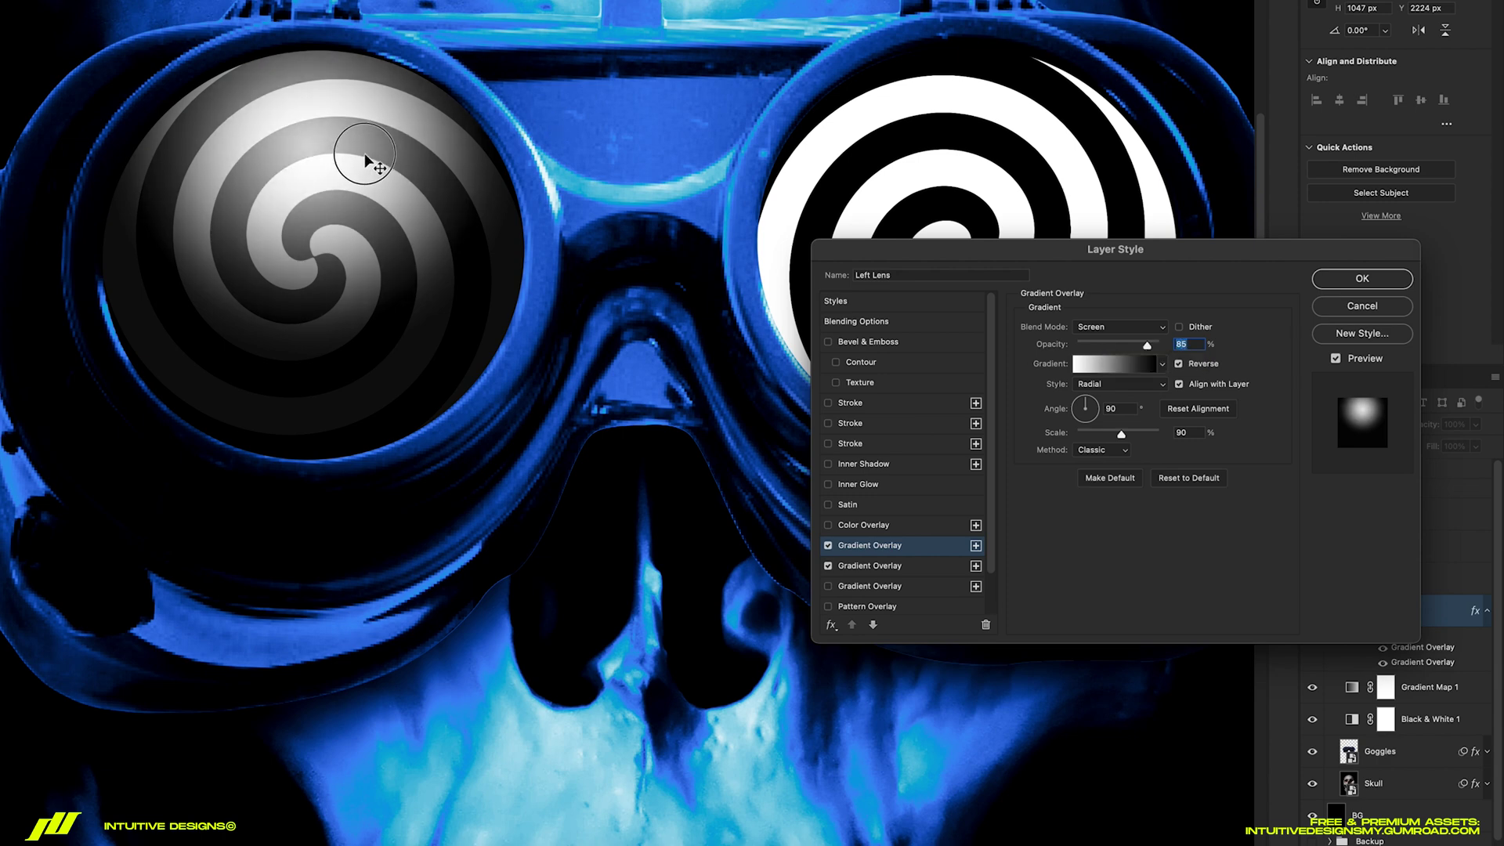
left_click_drag(365, 152, 252, 113)
key("Return")
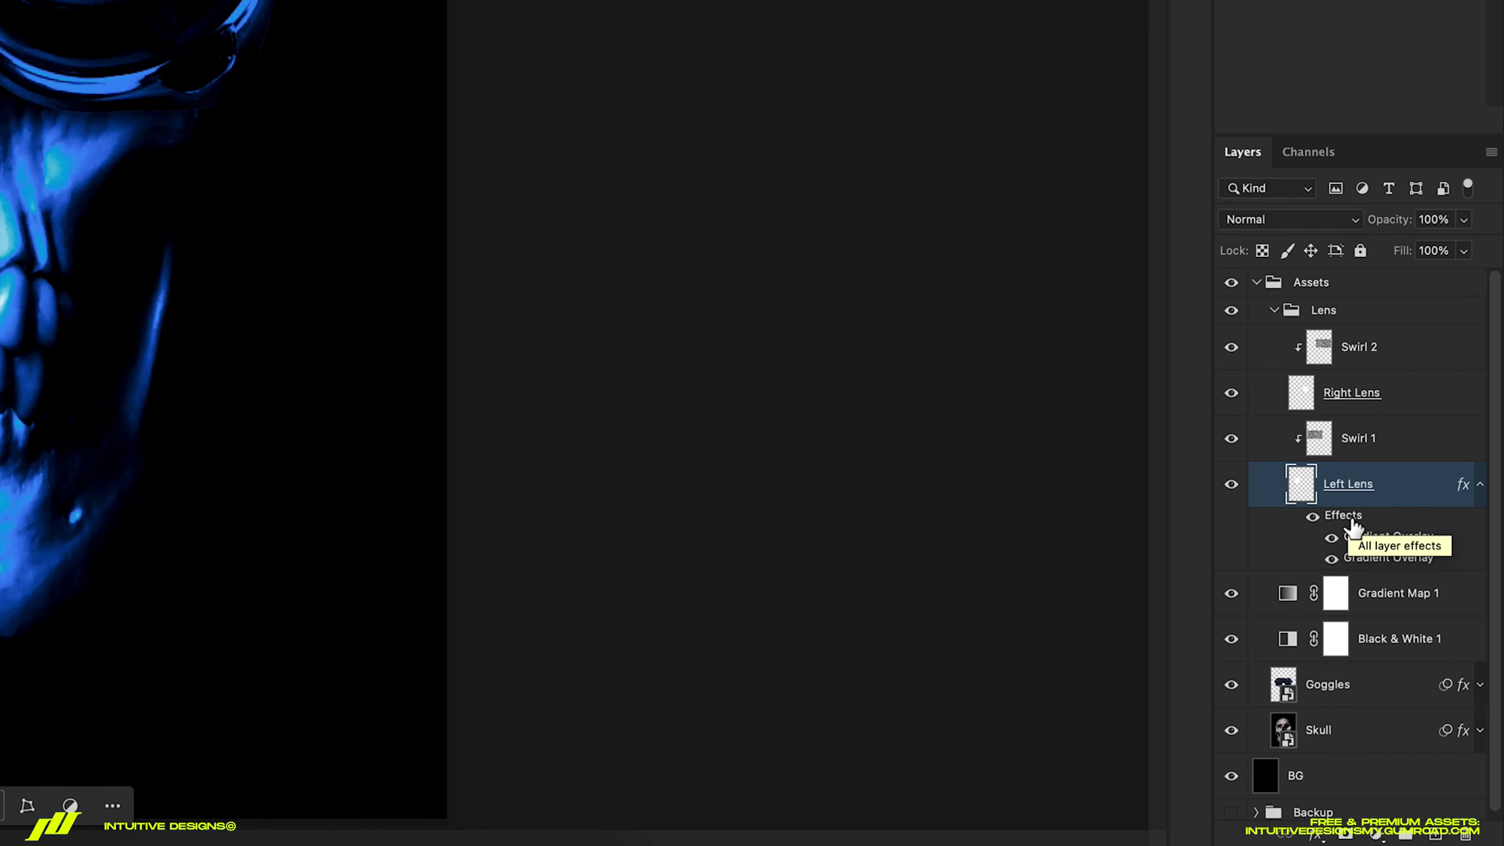
left_click_drag(1352, 523, 1376, 406)
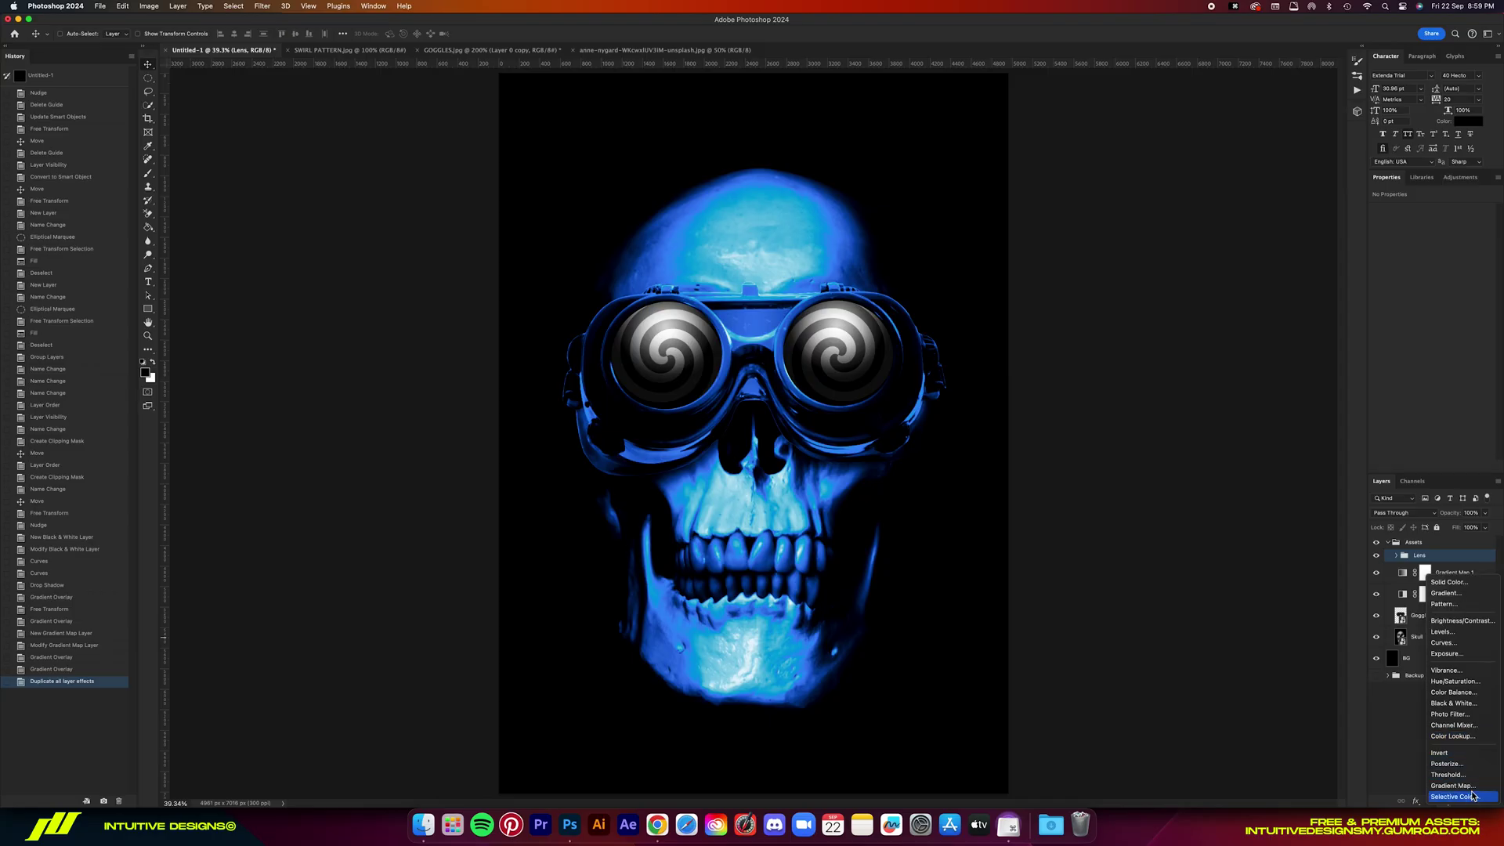
- Add a second Gradient Map and invert its mask to hide it
left_click(1471, 786)
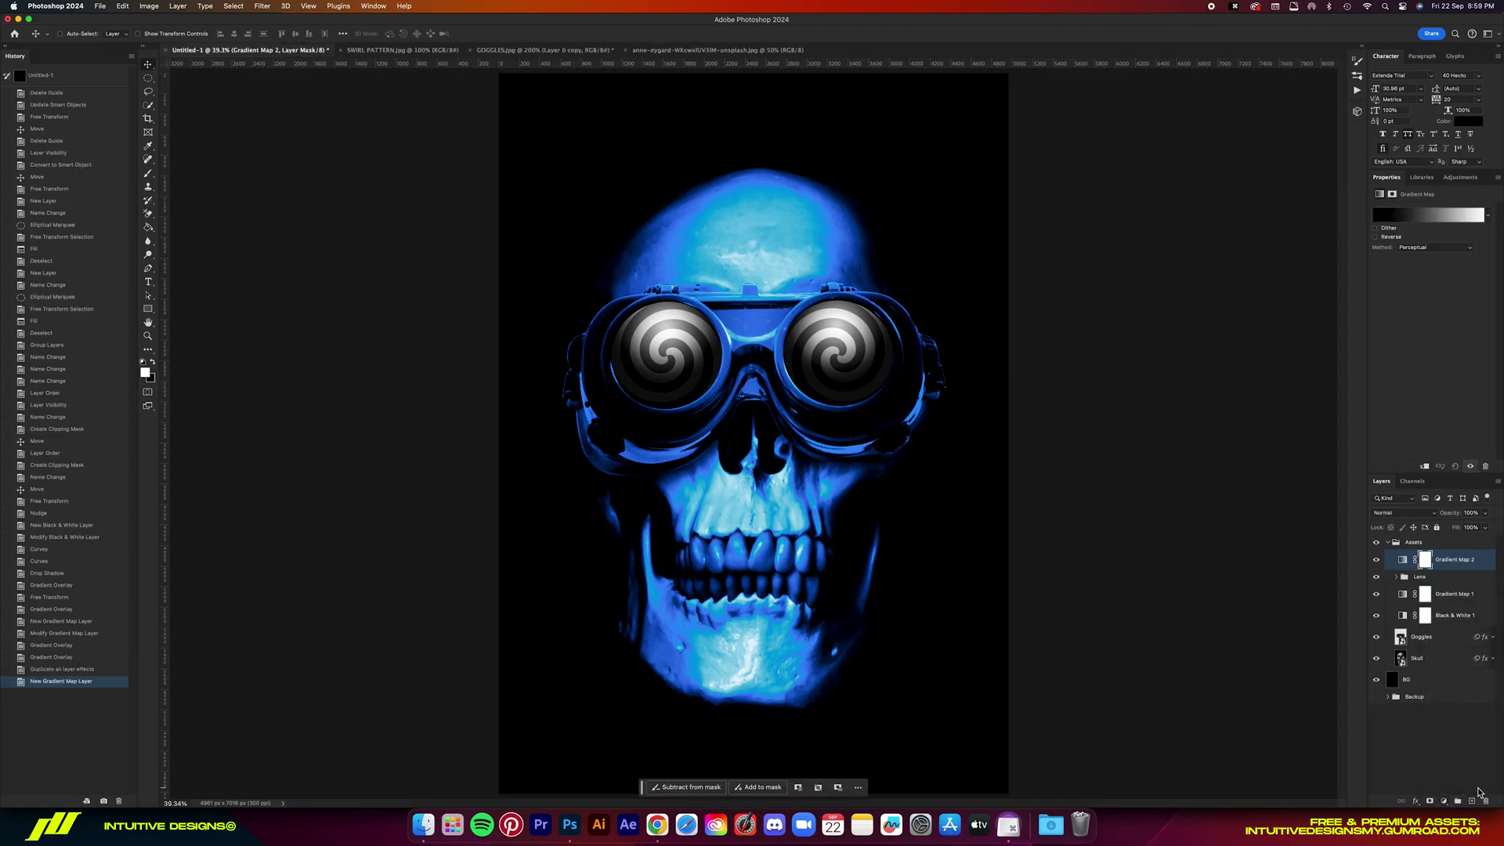
left_click(1425, 561)
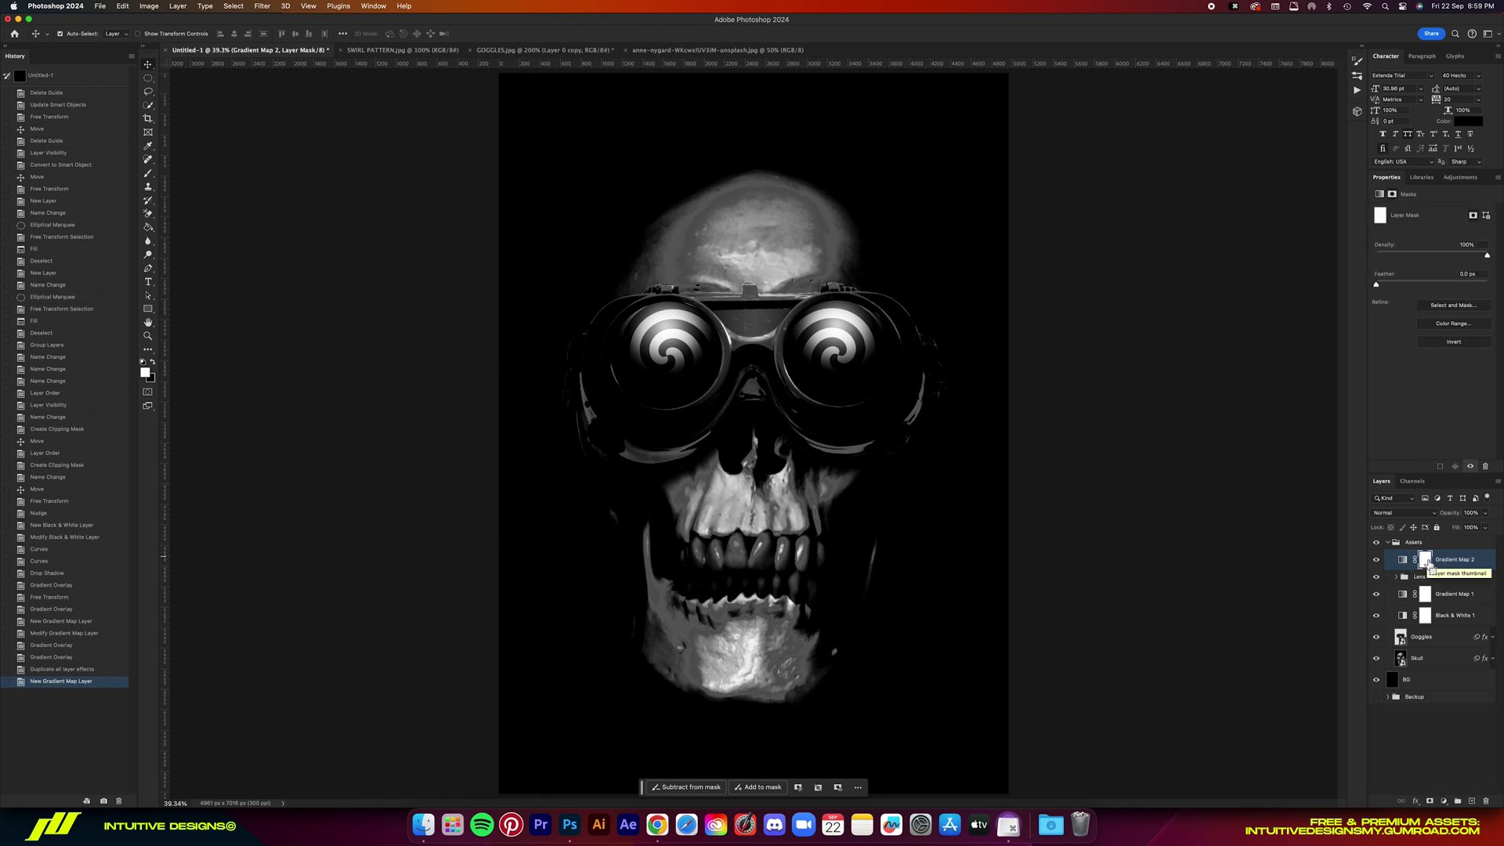
key("super+i")
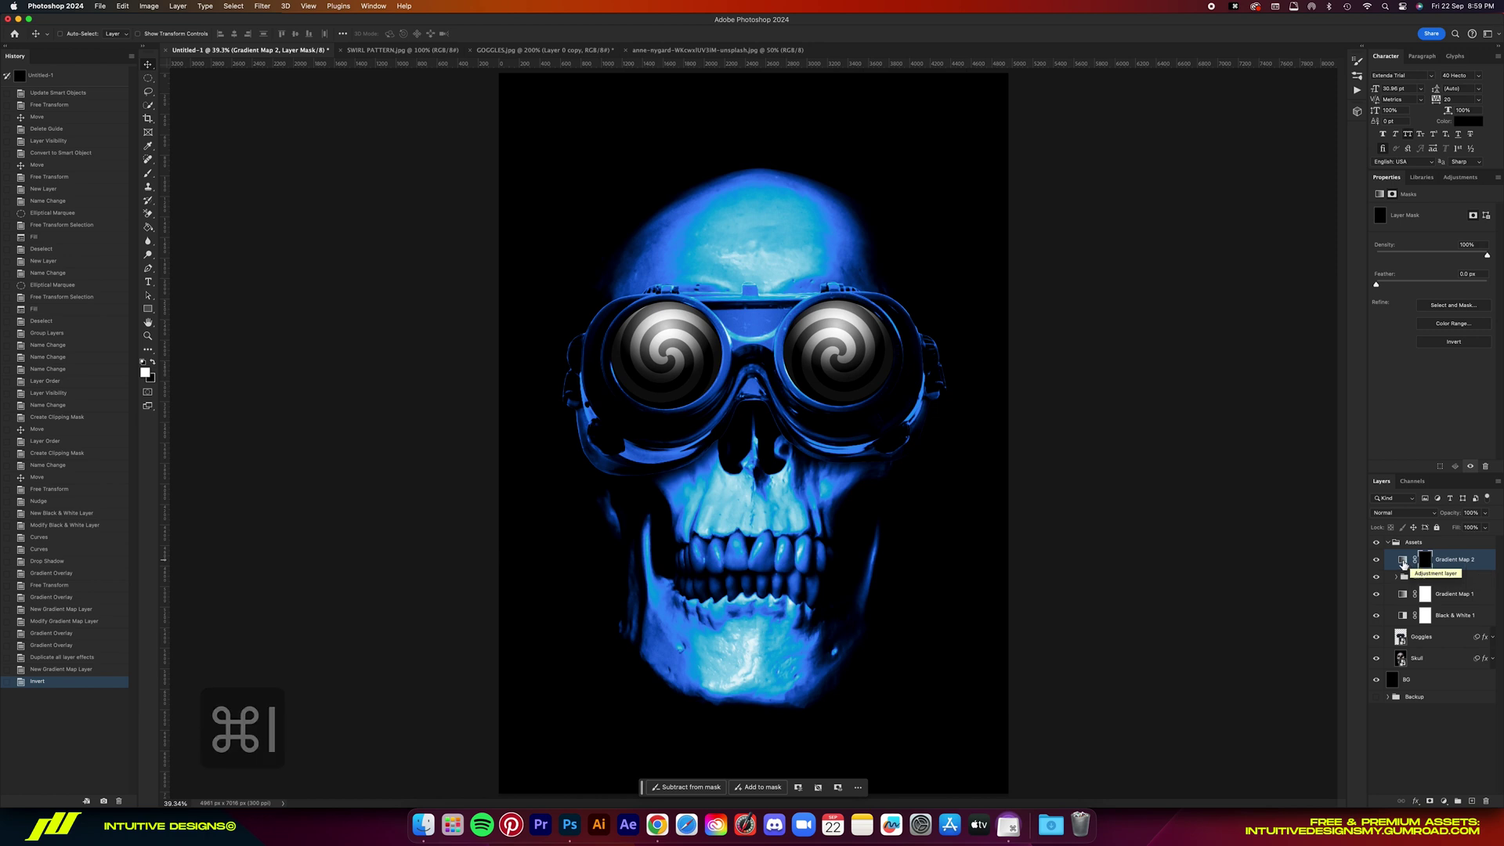
- Switch Gradient Map 2 to the pink preset from the Hellstar gradient folder
left_click(1403, 561)
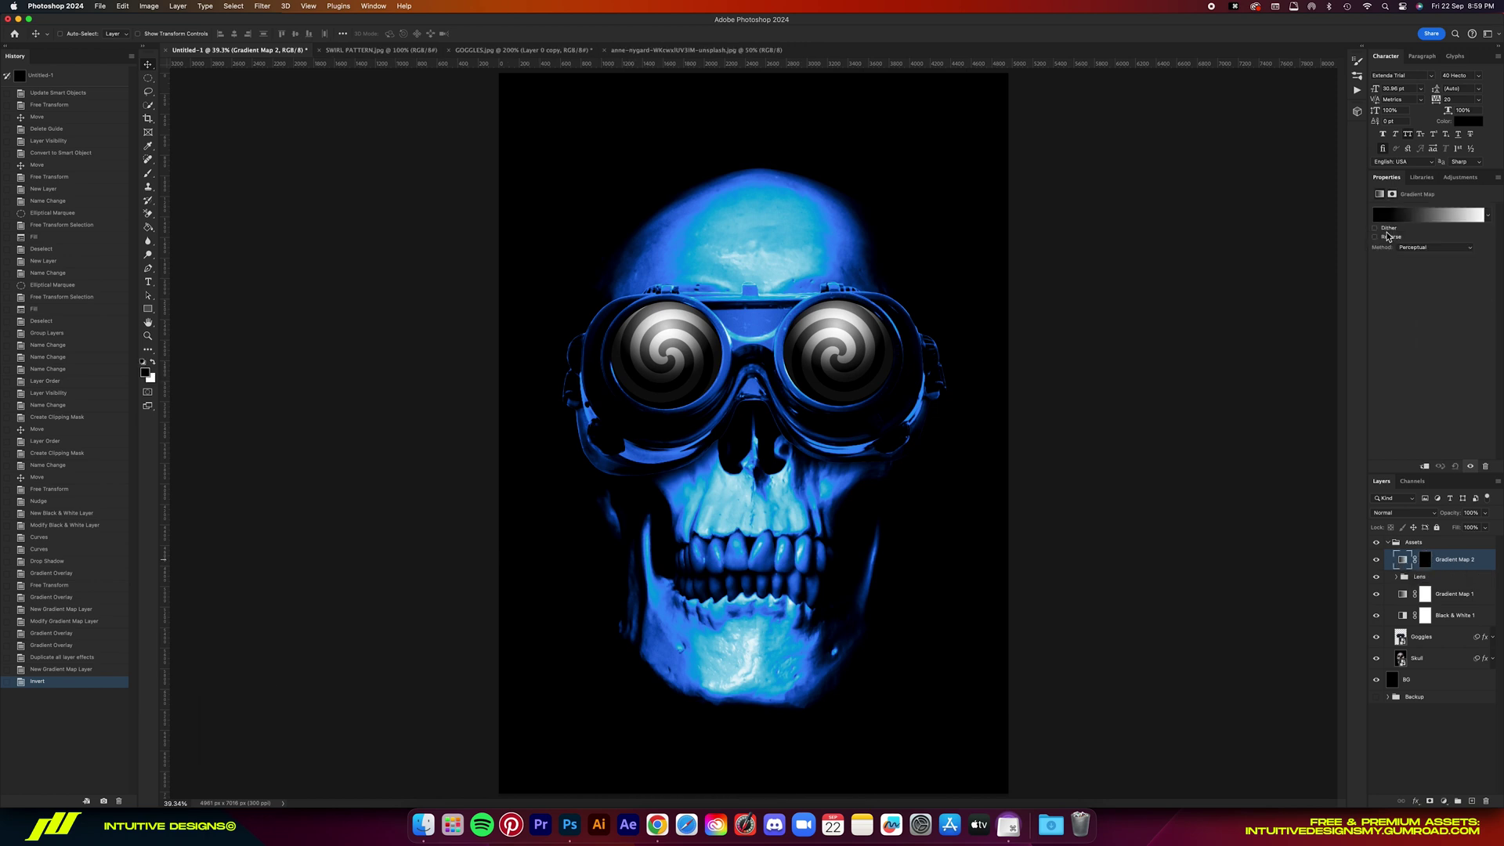
left_click(1409, 219)
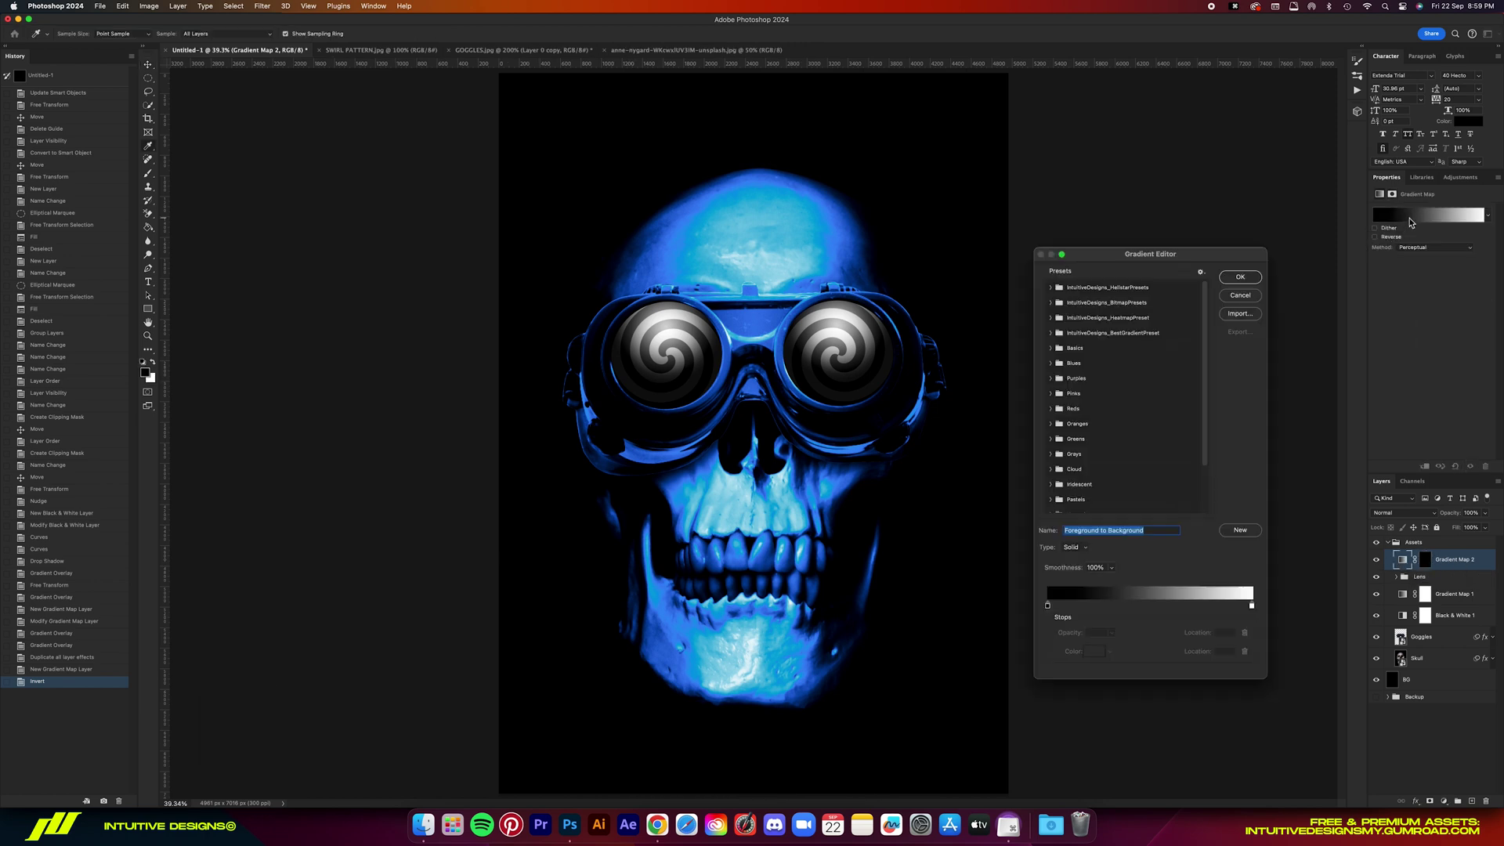
left_click(1052, 288)
left_click(1081, 303)
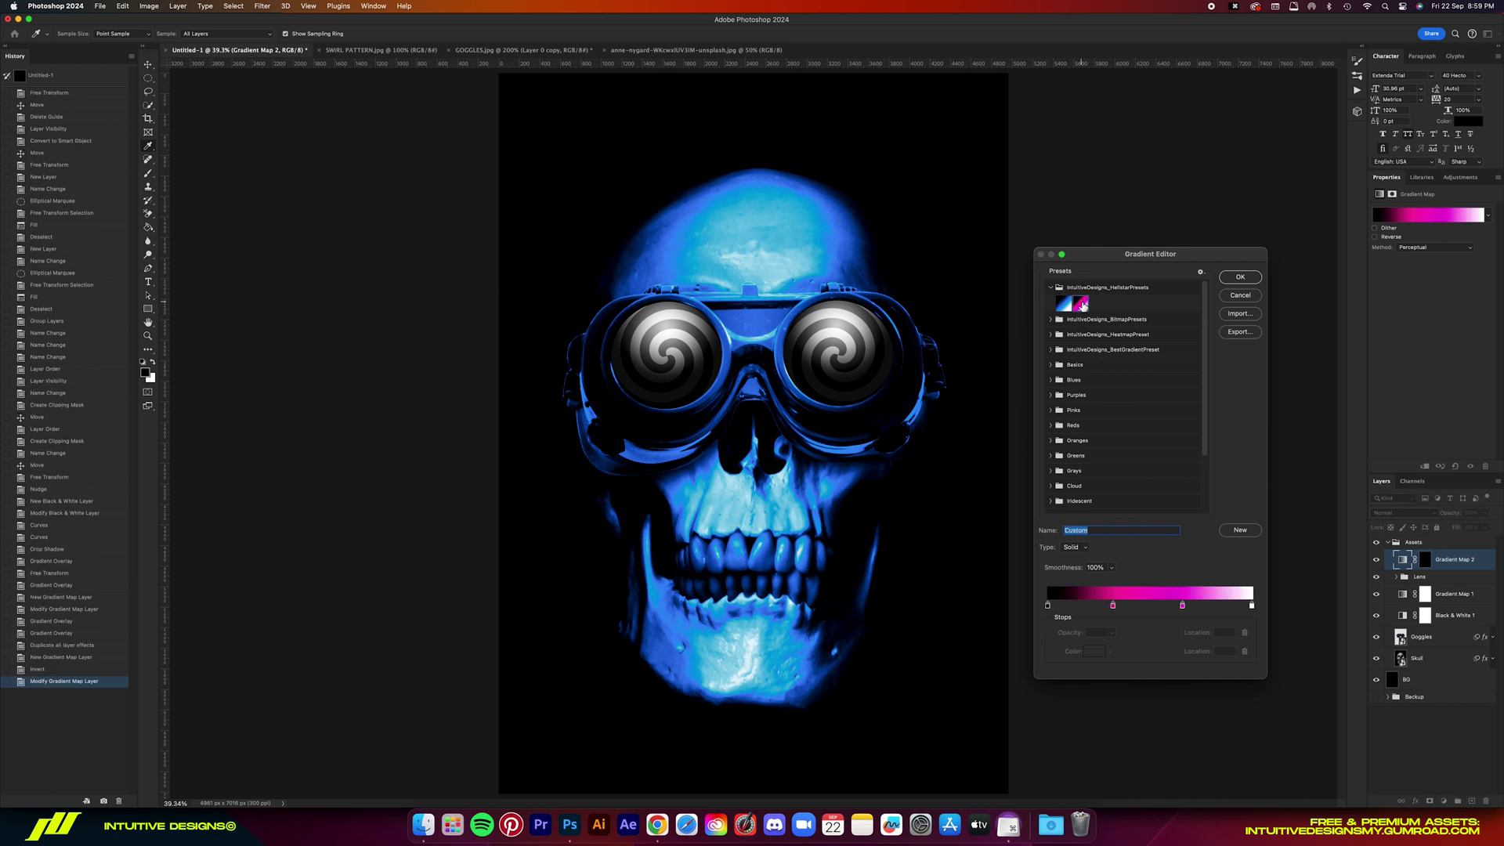
left_click(1236, 278)
- Set up the Brush on the mask with 100% flow and size 800
key("b")
right_click(851, 431)
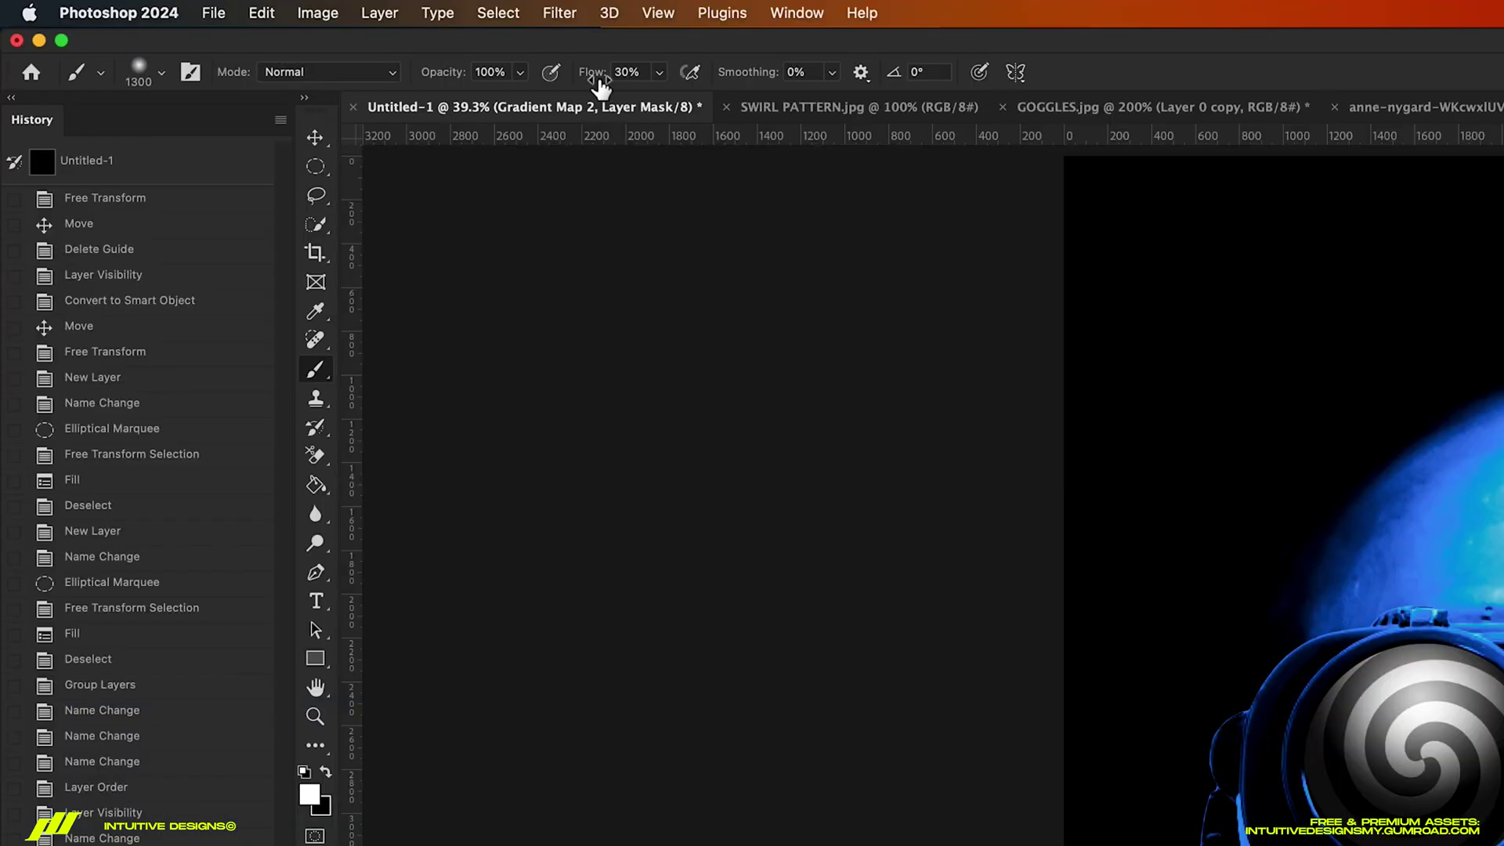
left_click_drag(309, 34, 320, 43)
key("bracketleft")
key("bracketleft")
key("bracketleft")
key("bracketleft")
key("bracketleft")
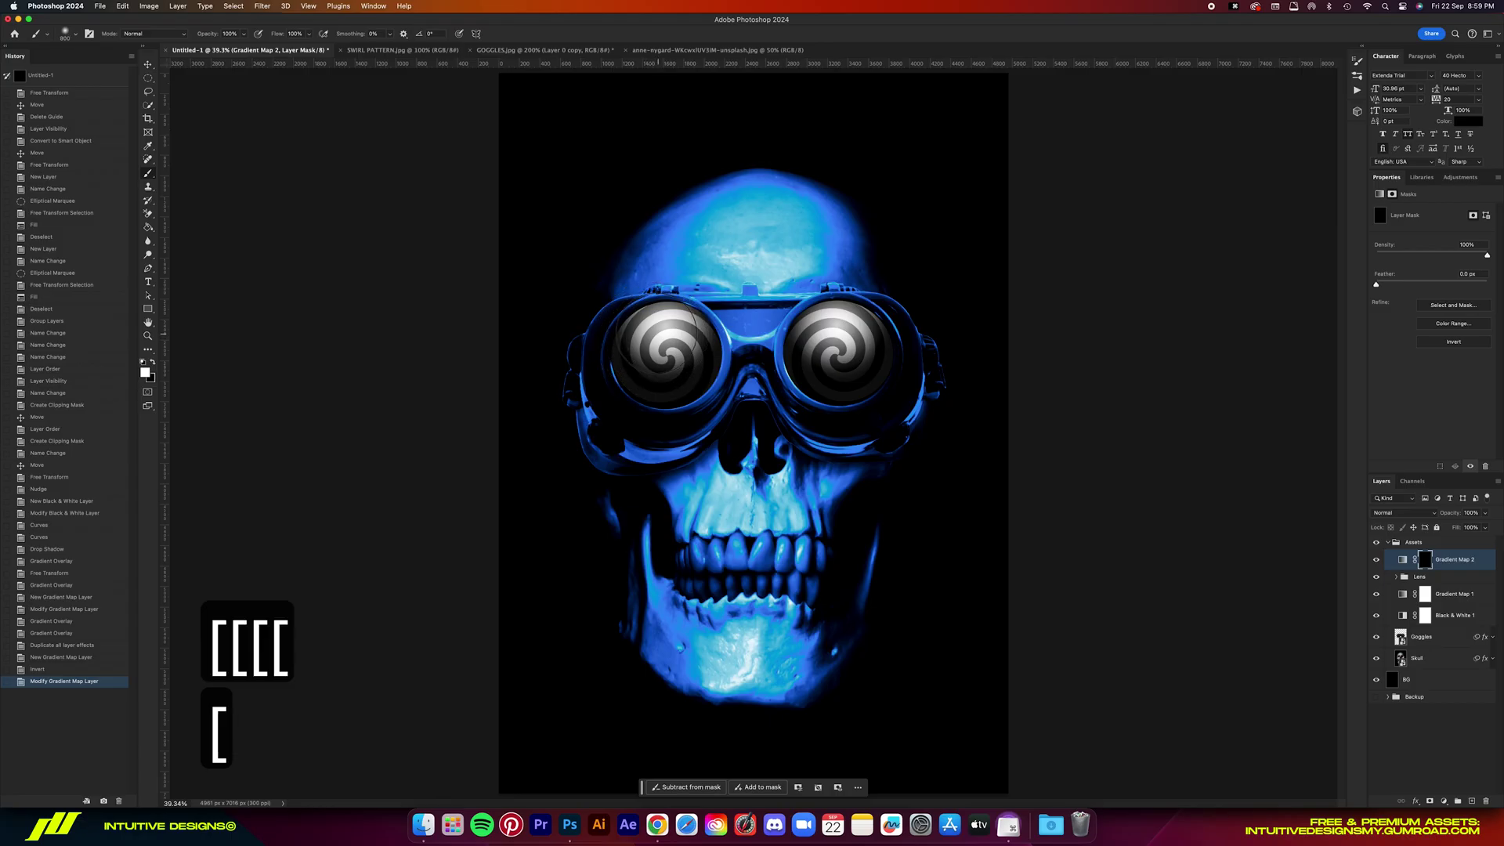
- Paint magenta into the left lens and then the right lens through the mask
mouse_move(661, 337)
left_mouse_down()
mouse_move(665, 368)
mouse_move(675, 341)
mouse_move(626, 353)
mouse_move(658, 407)
mouse_move(689, 368)
mouse_move(661, 395)
left_mouse_up()
mouse_move(815, 318)
left_mouse_down()
mouse_move(877, 384)
mouse_move(888, 360)
left_mouse_up()
mouse_move(854, 345)
left_mouse_down()
mouse_move(814, 384)
mouse_move(790, 368)
mouse_move(869, 350)
mouse_move(846, 321)
mouse_move(822, 337)
left_mouse_up()
mouse_move(891, 390)
left_mouse_down()
mouse_move(806, 364)
mouse_move(905, 401)
mouse_move(885, 398)
mouse_move(896, 336)
mouse_move(870, 326)
mouse_move(906, 368)
mouse_move(889, 397)
mouse_move(810, 397)
mouse_move(857, 414)
left_mouse_up()
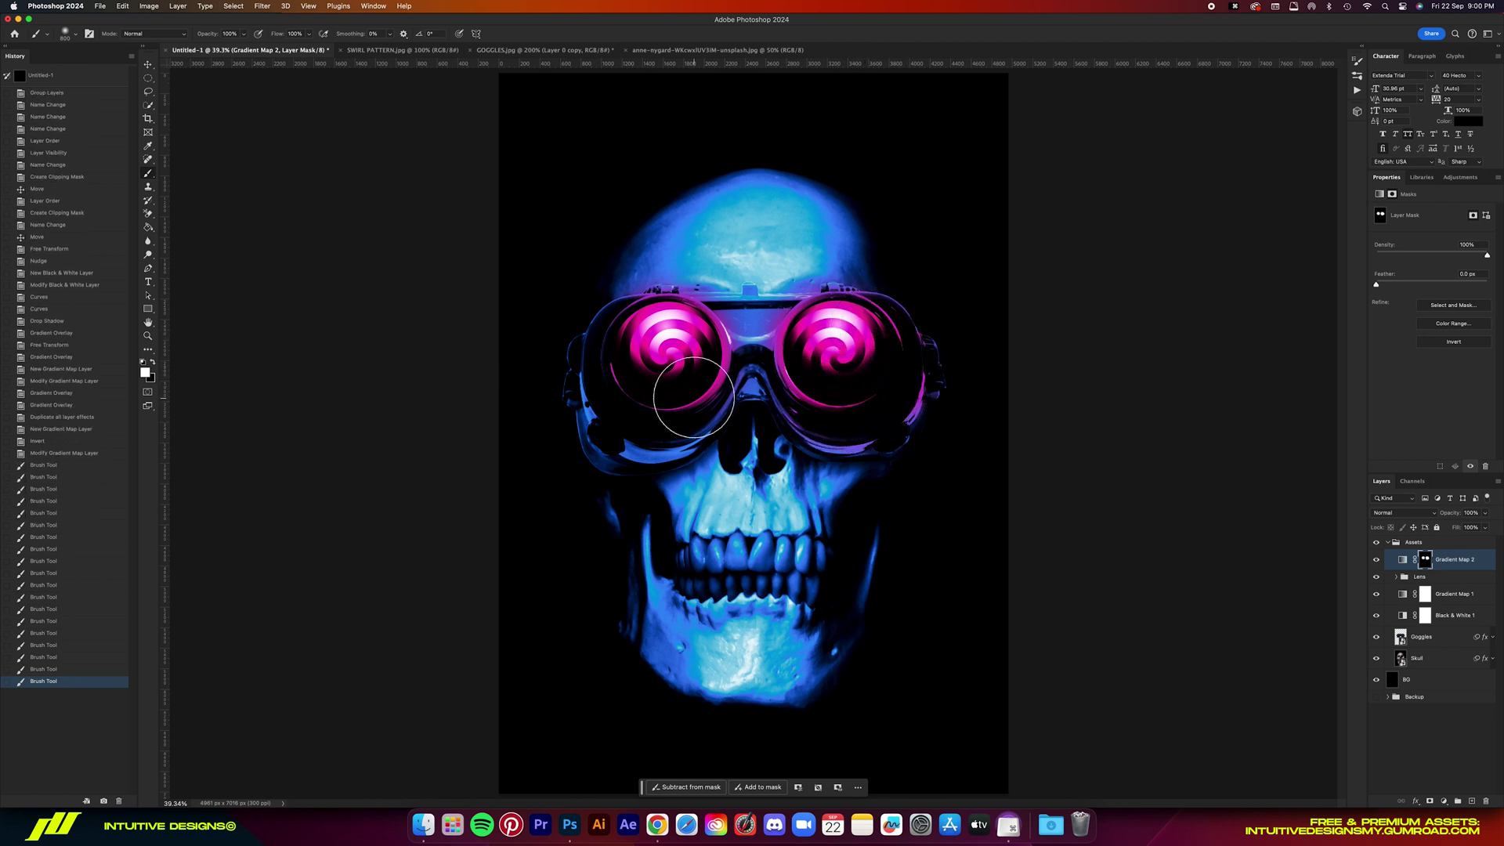
- Collapse the Lens and Assets groups and fill a new layer above Assets with 50% gray
key("super+0")
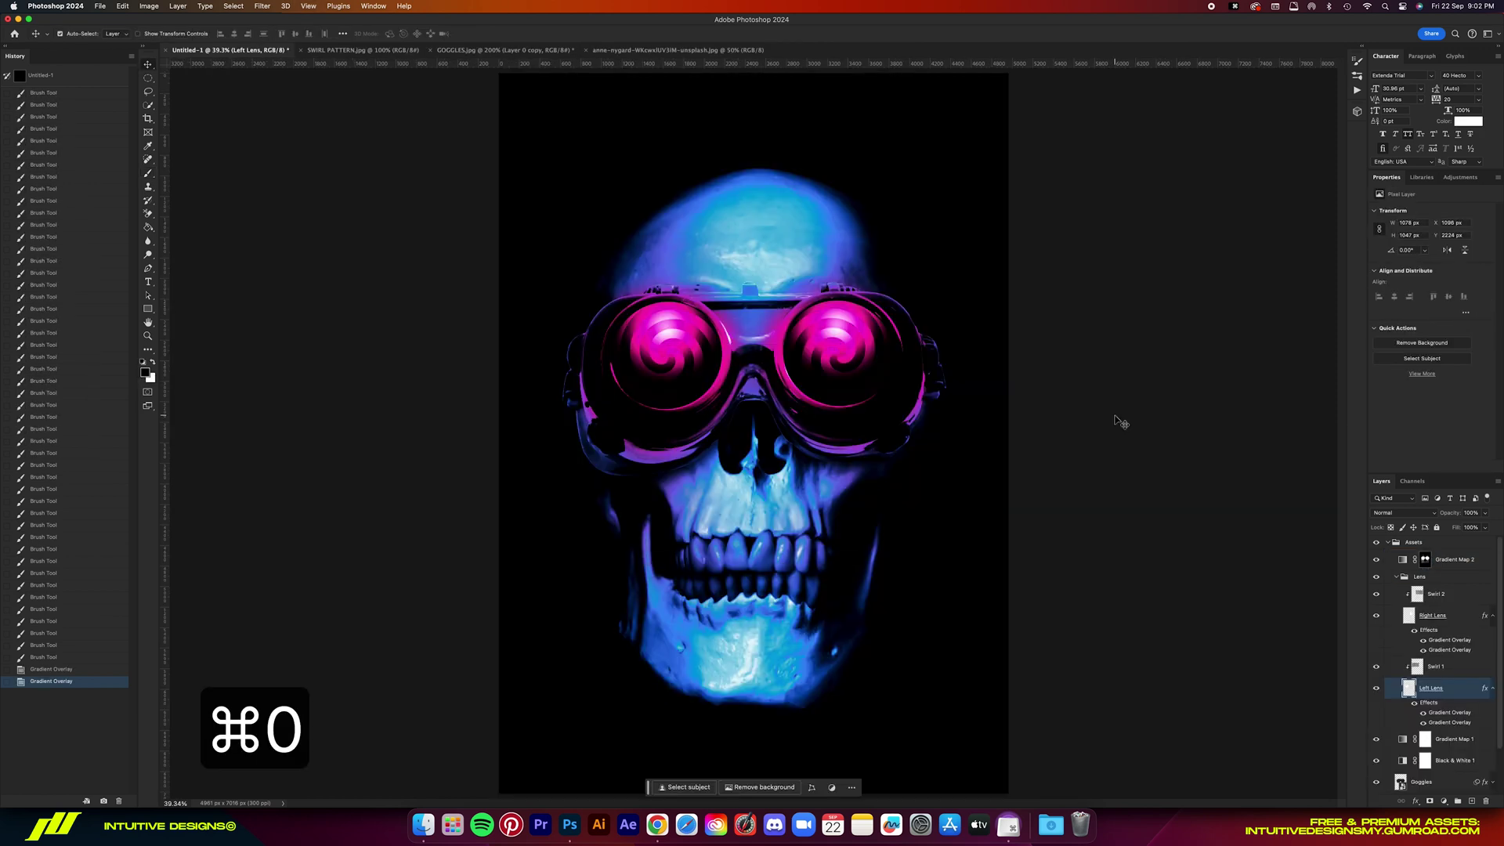
key("super+minus")
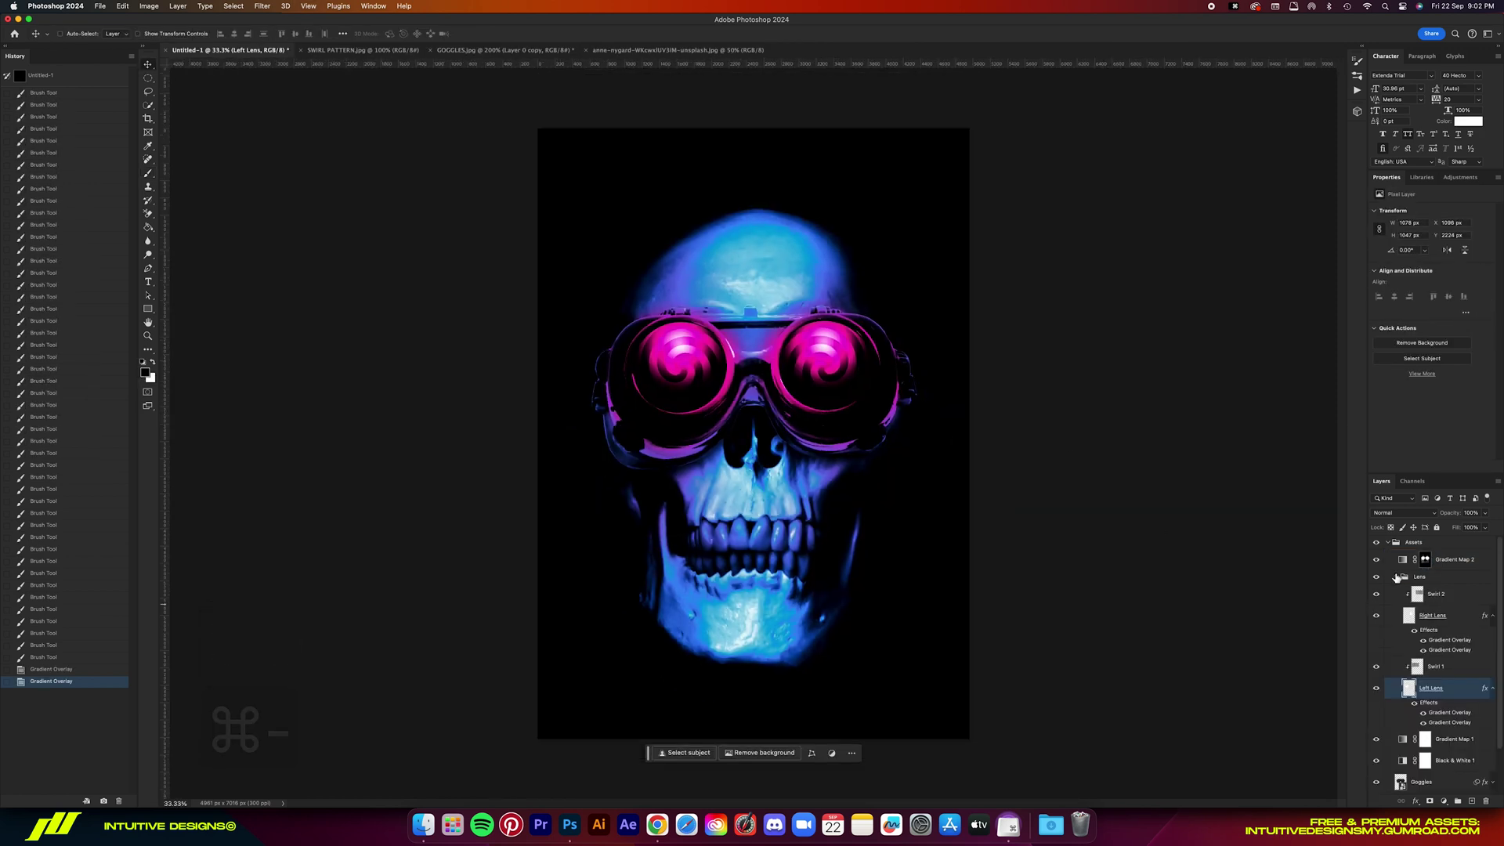
left_click(1396, 577)
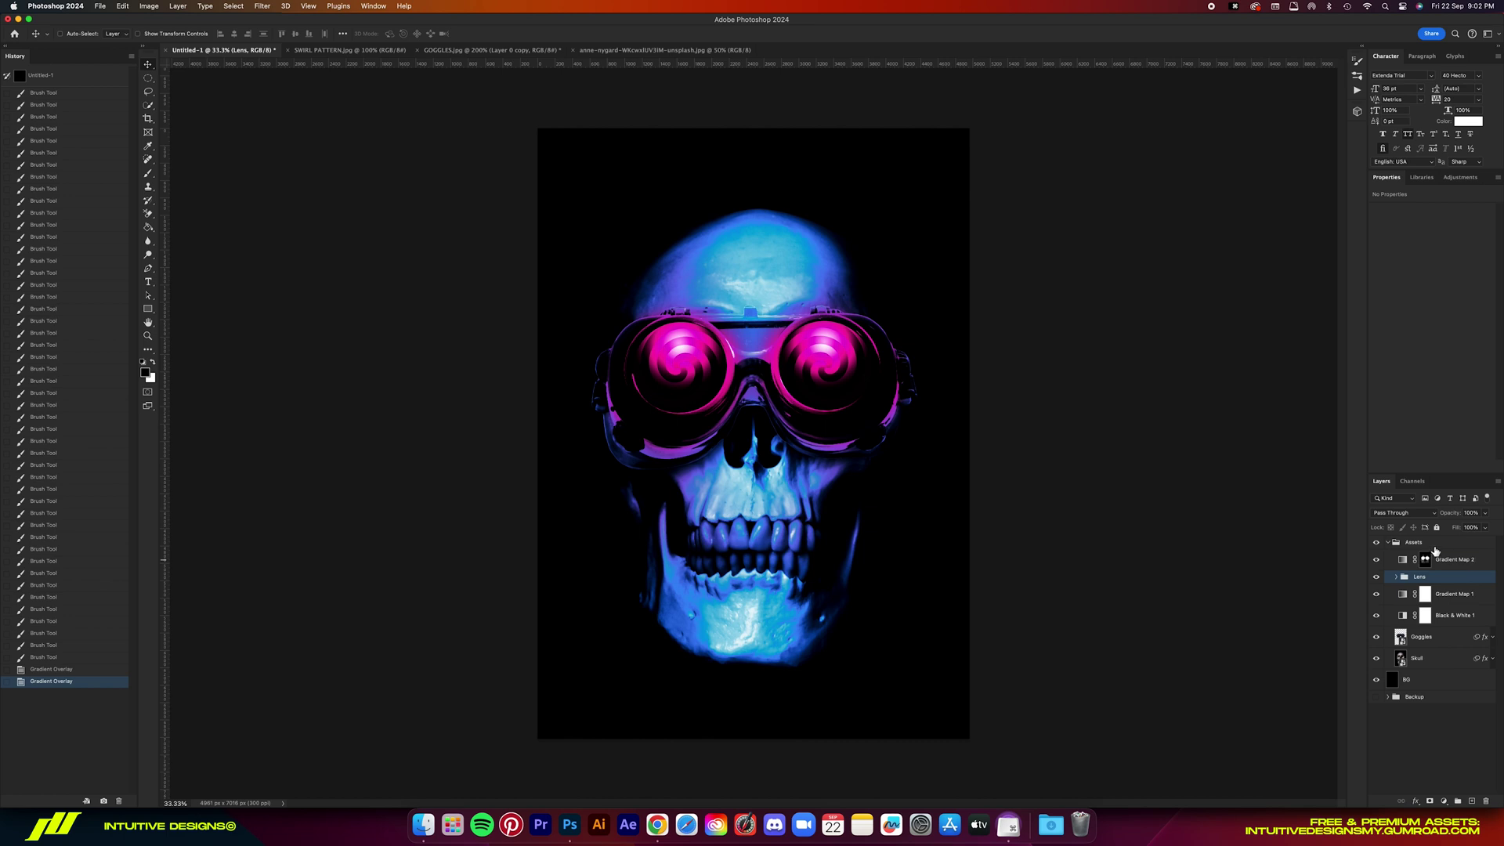
left_click(1418, 543)
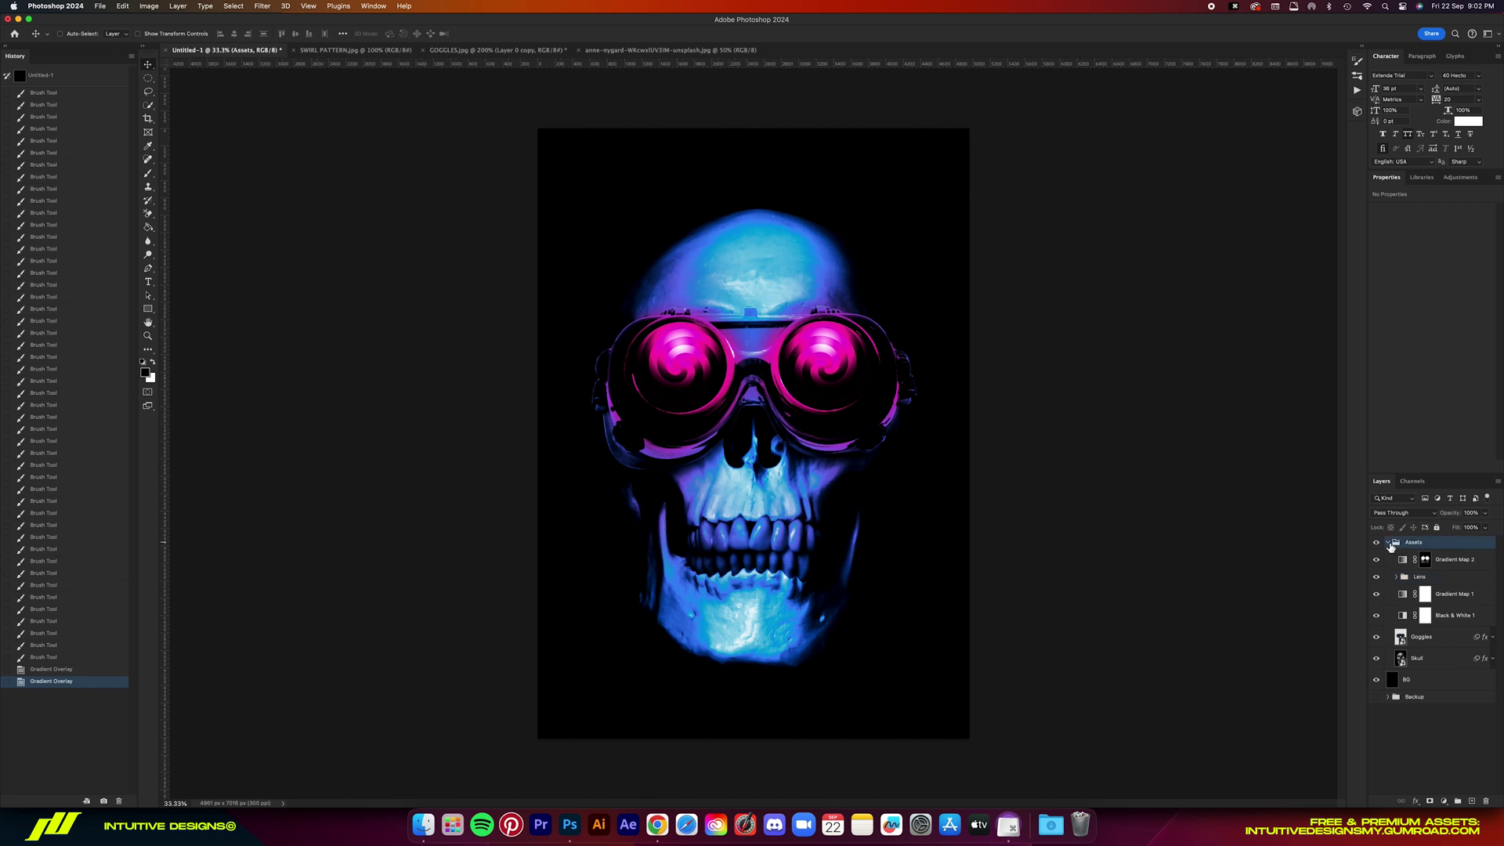
left_click(1389, 542)
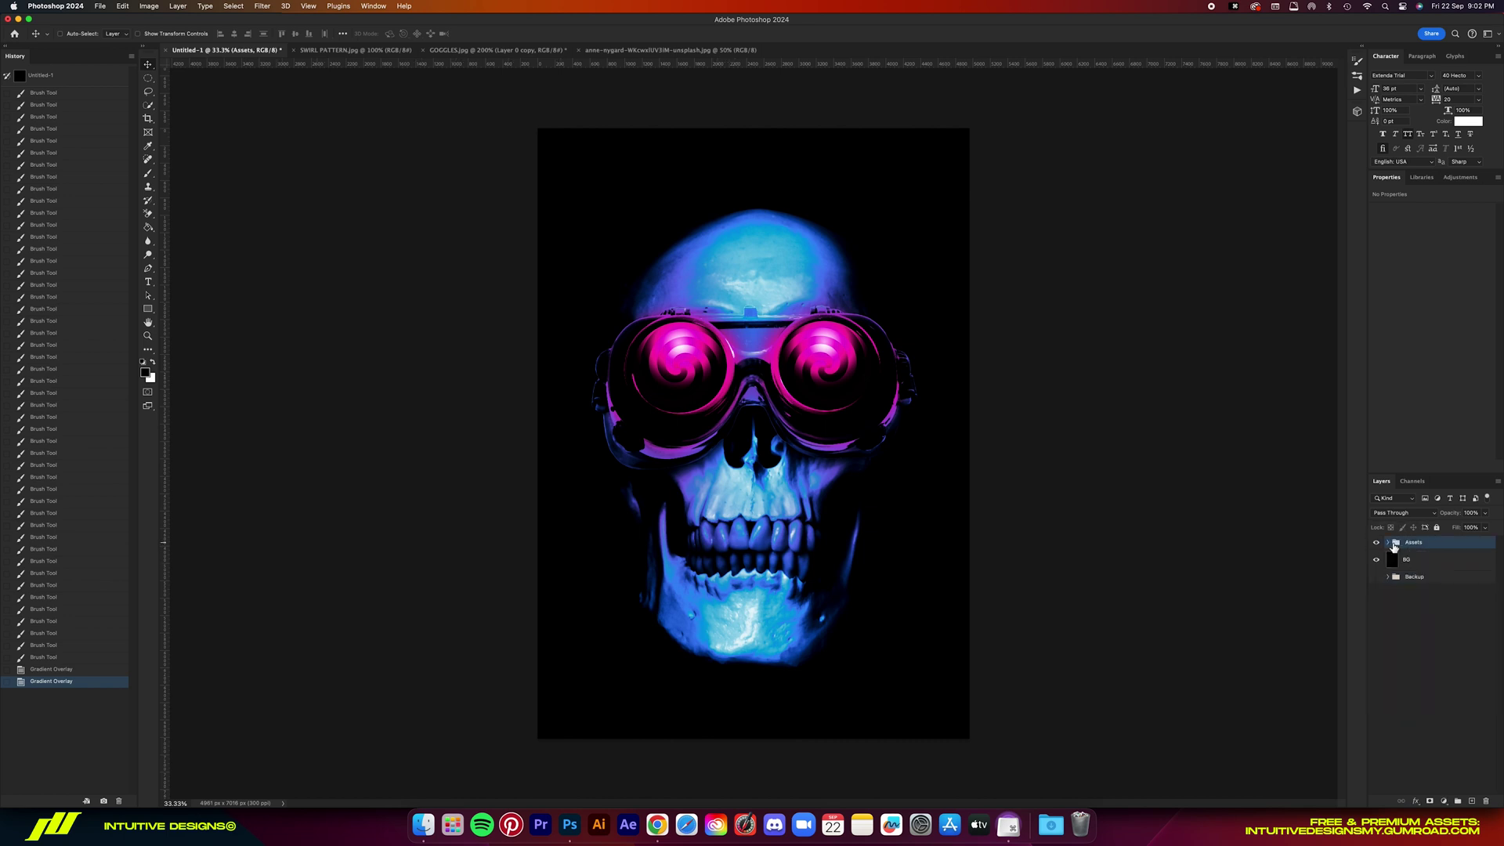
left_click(1472, 802)
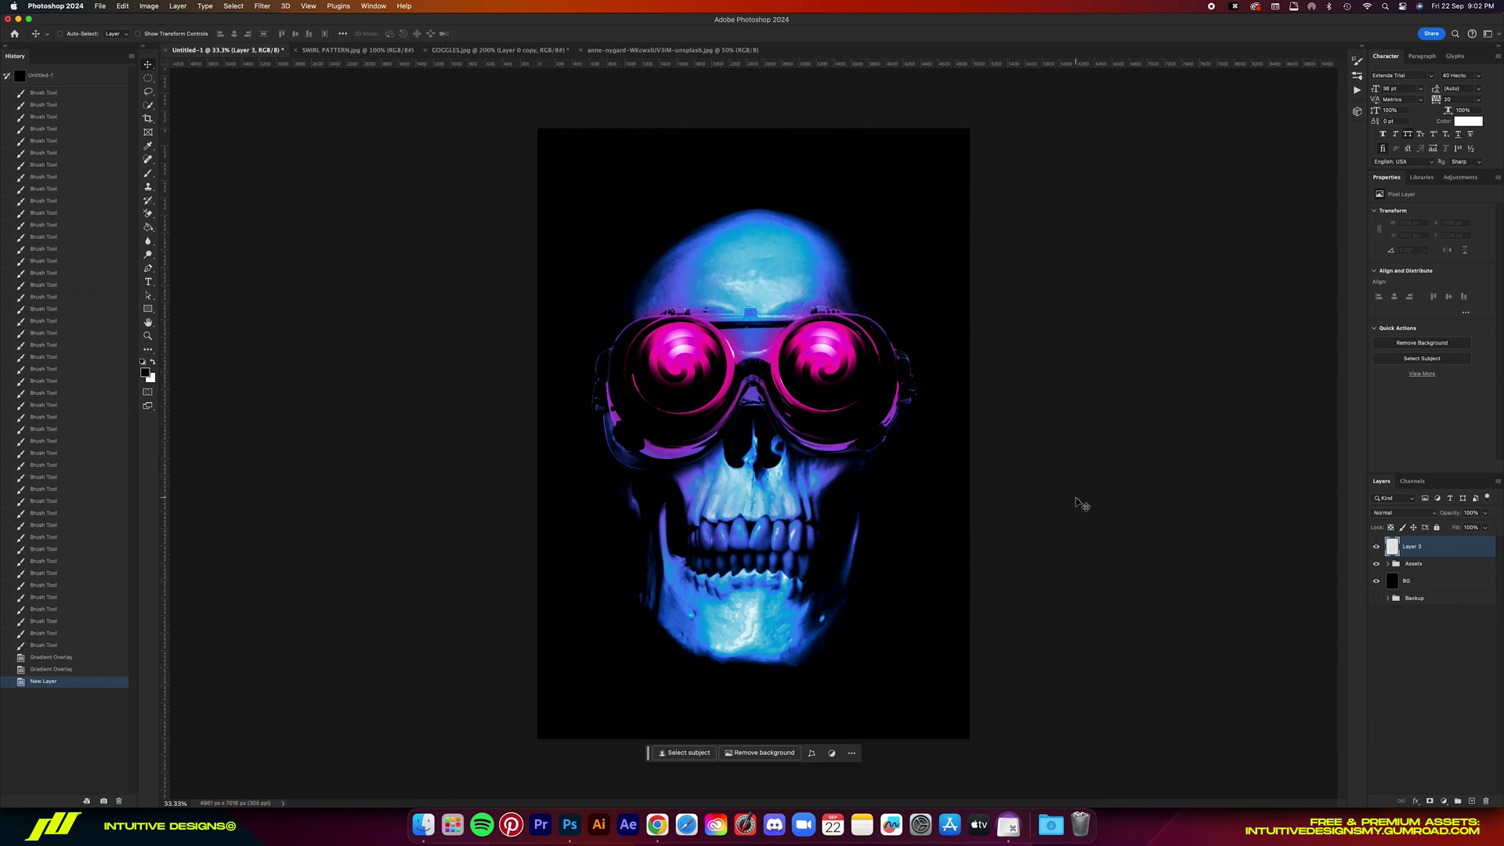
key("shift+BackSpace")
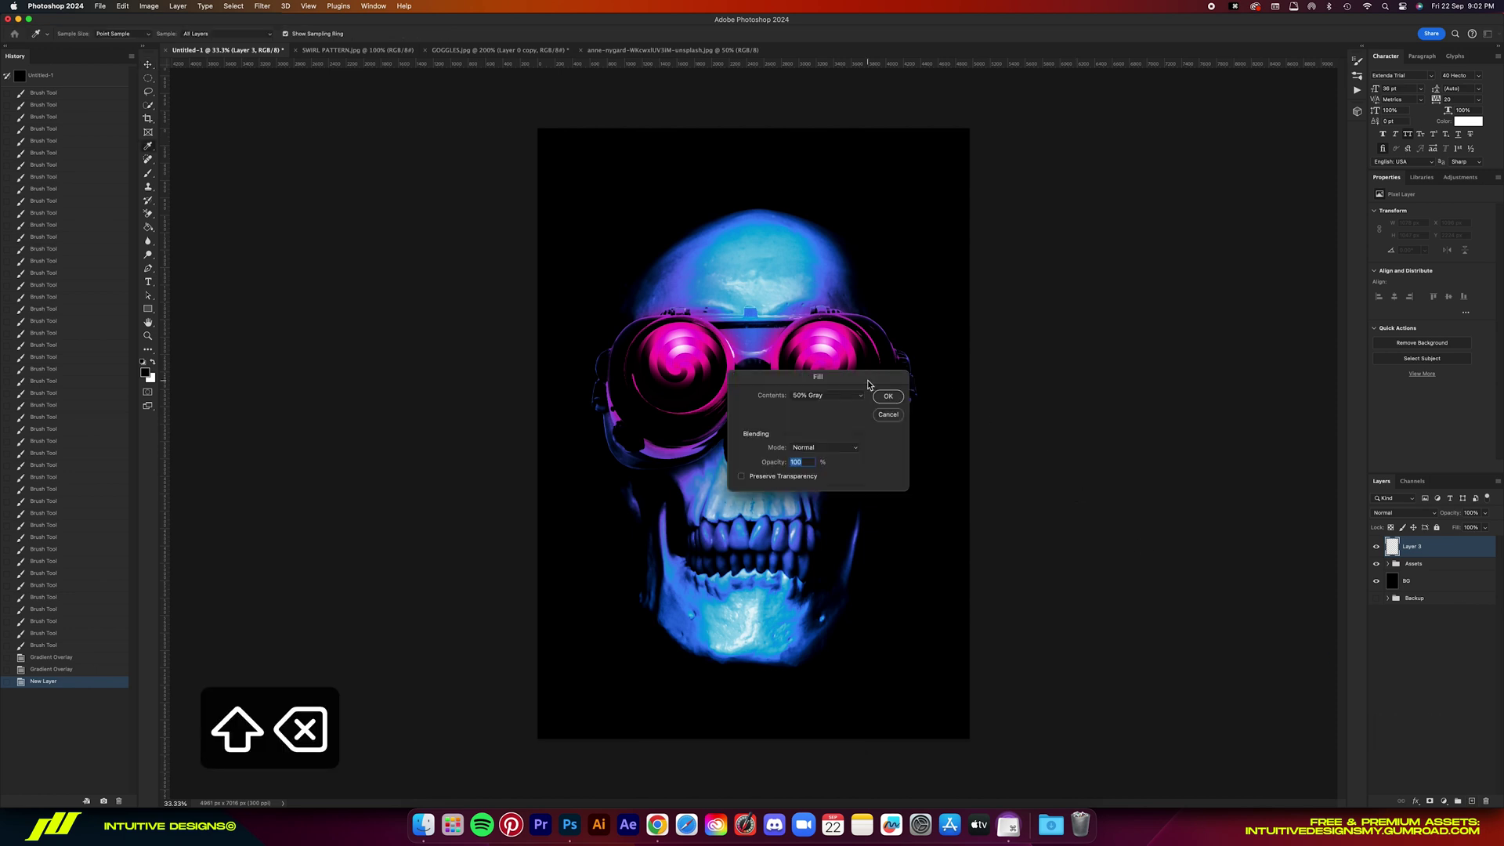
left_click_drag(867, 384, 1100, 381)
left_click(1040, 394)
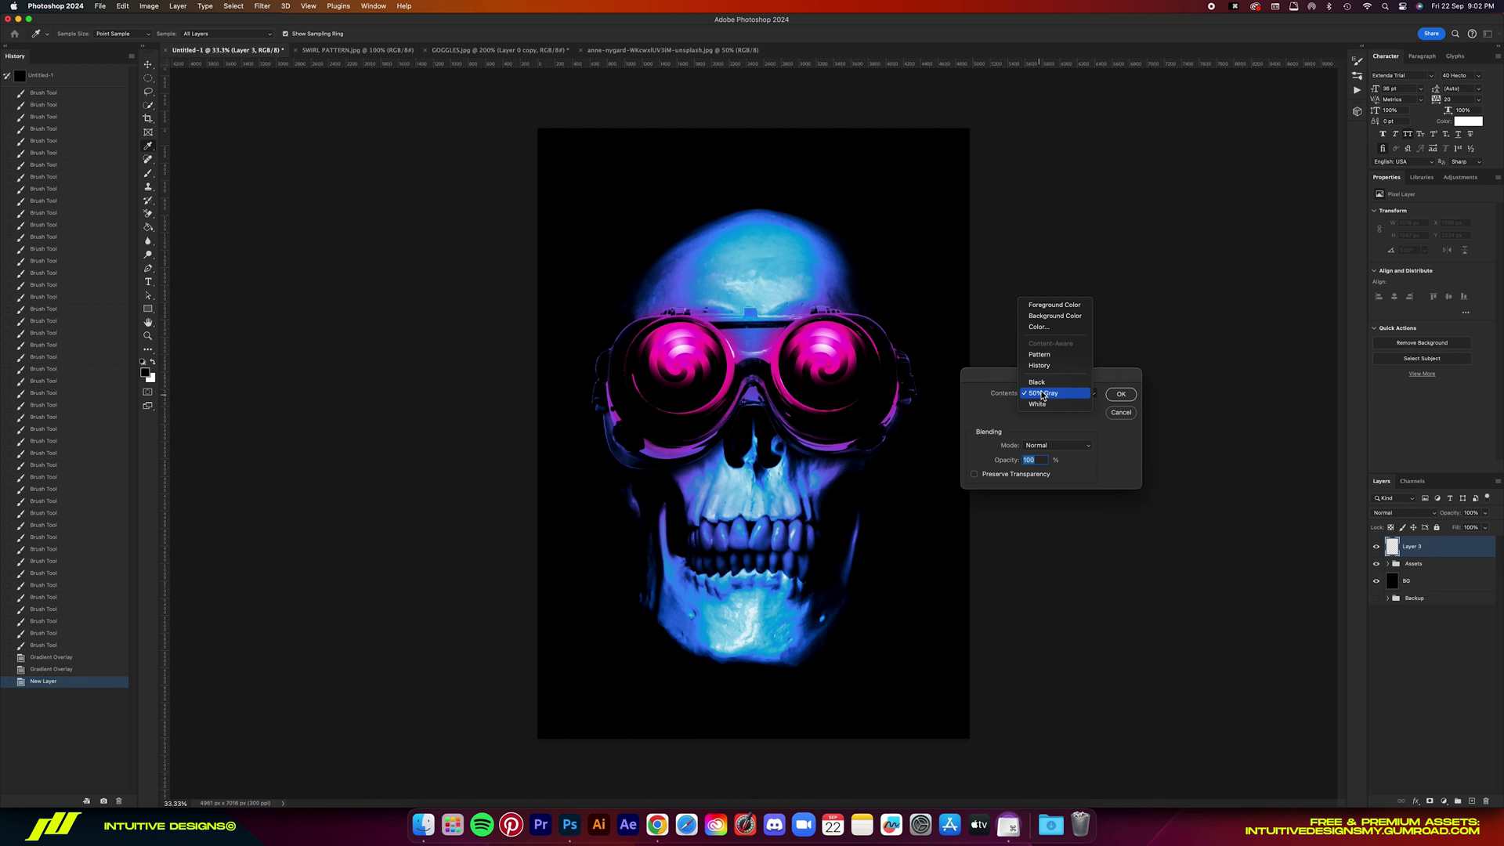
left_click(1067, 398)
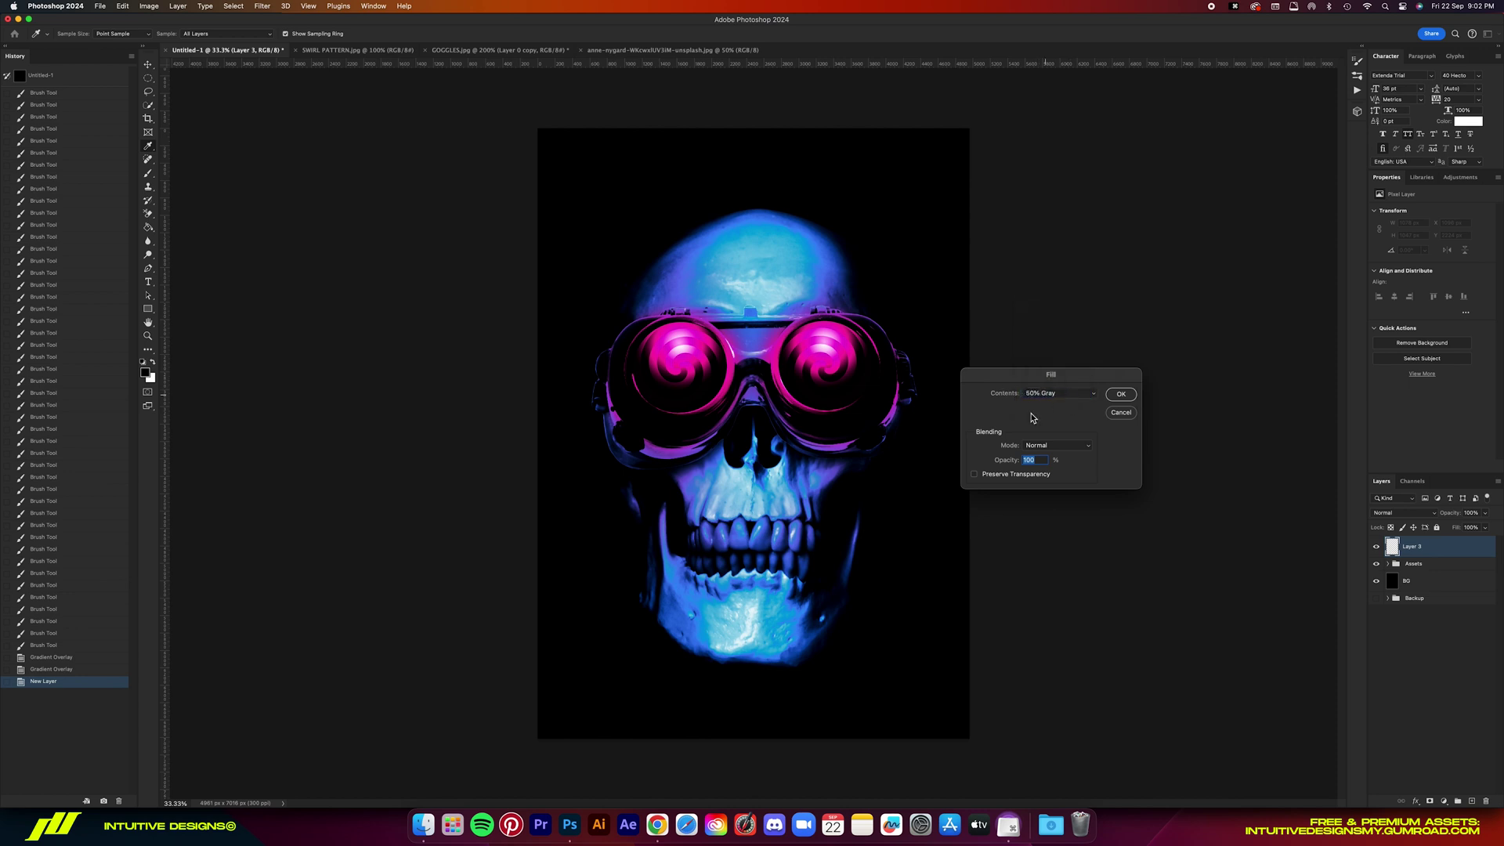
left_click(1119, 395)
key("v")
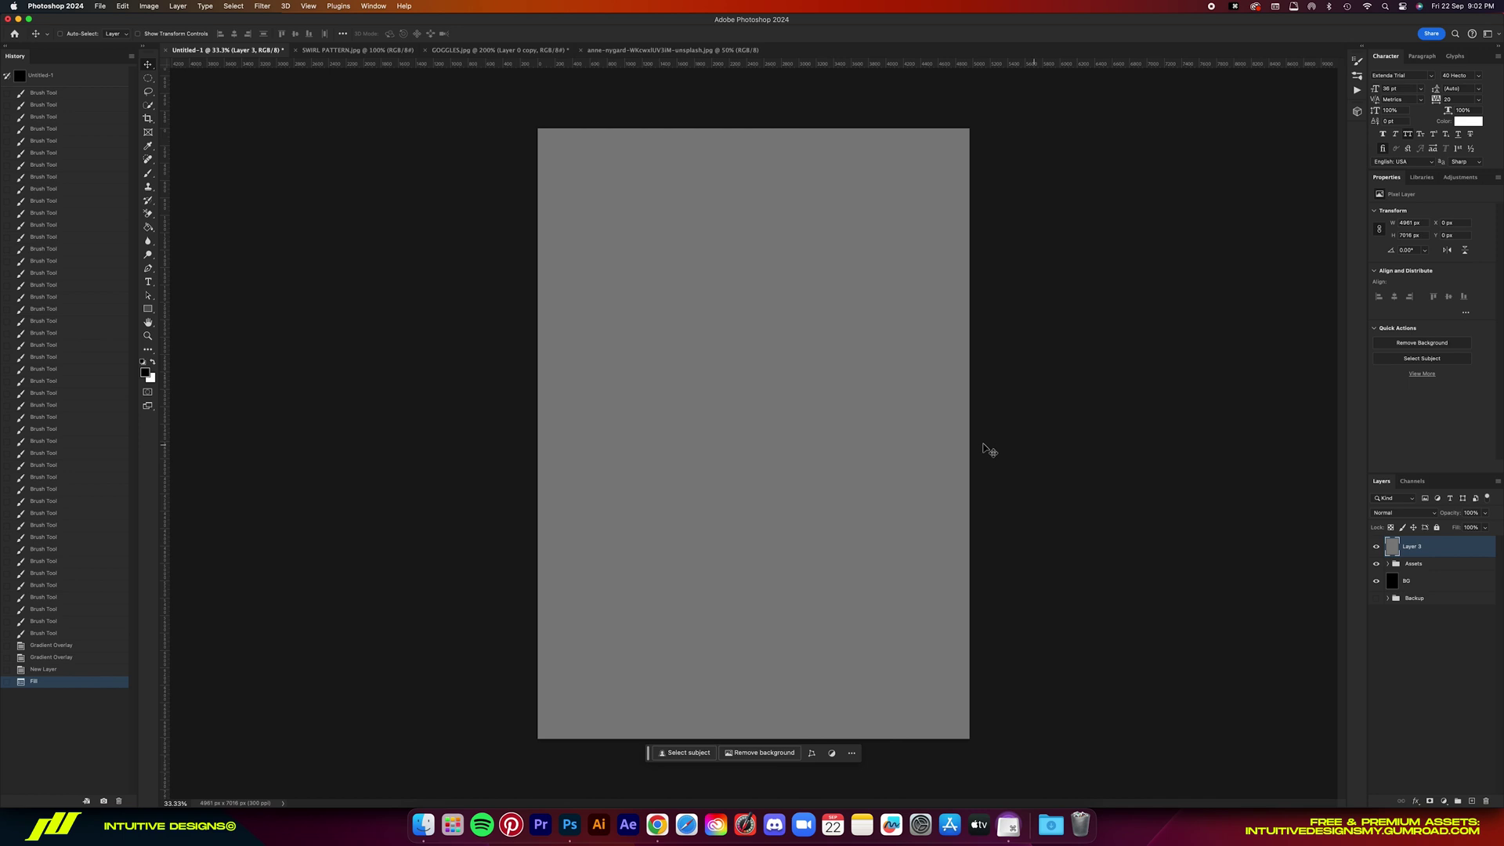
- Apply Add Noise to the grey layer and set its blend mode to Overlay
left_click(262, 5)
mouse_move(337, 168)
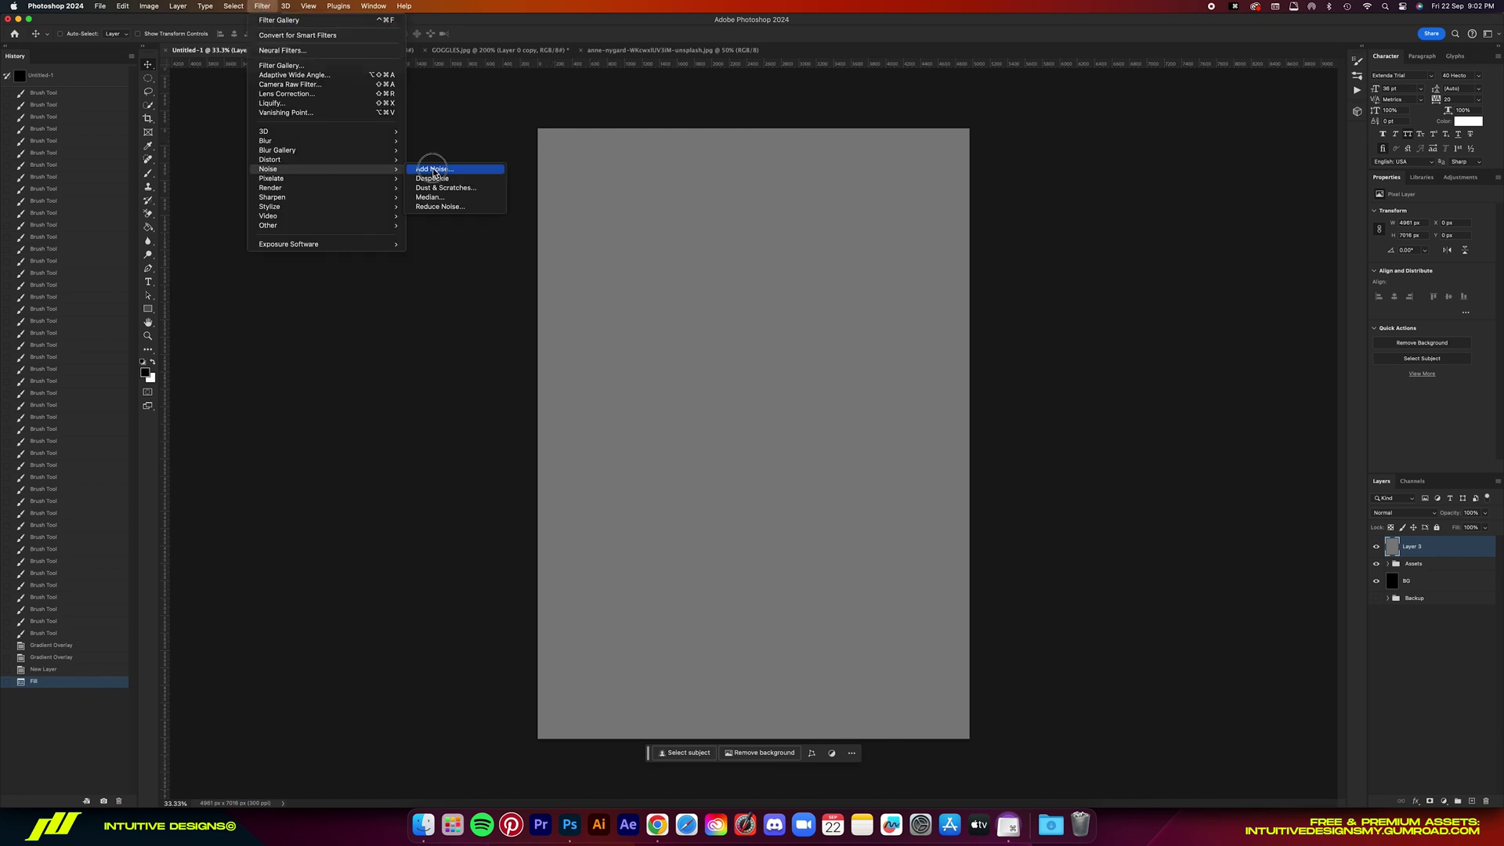
left_click(435, 169)
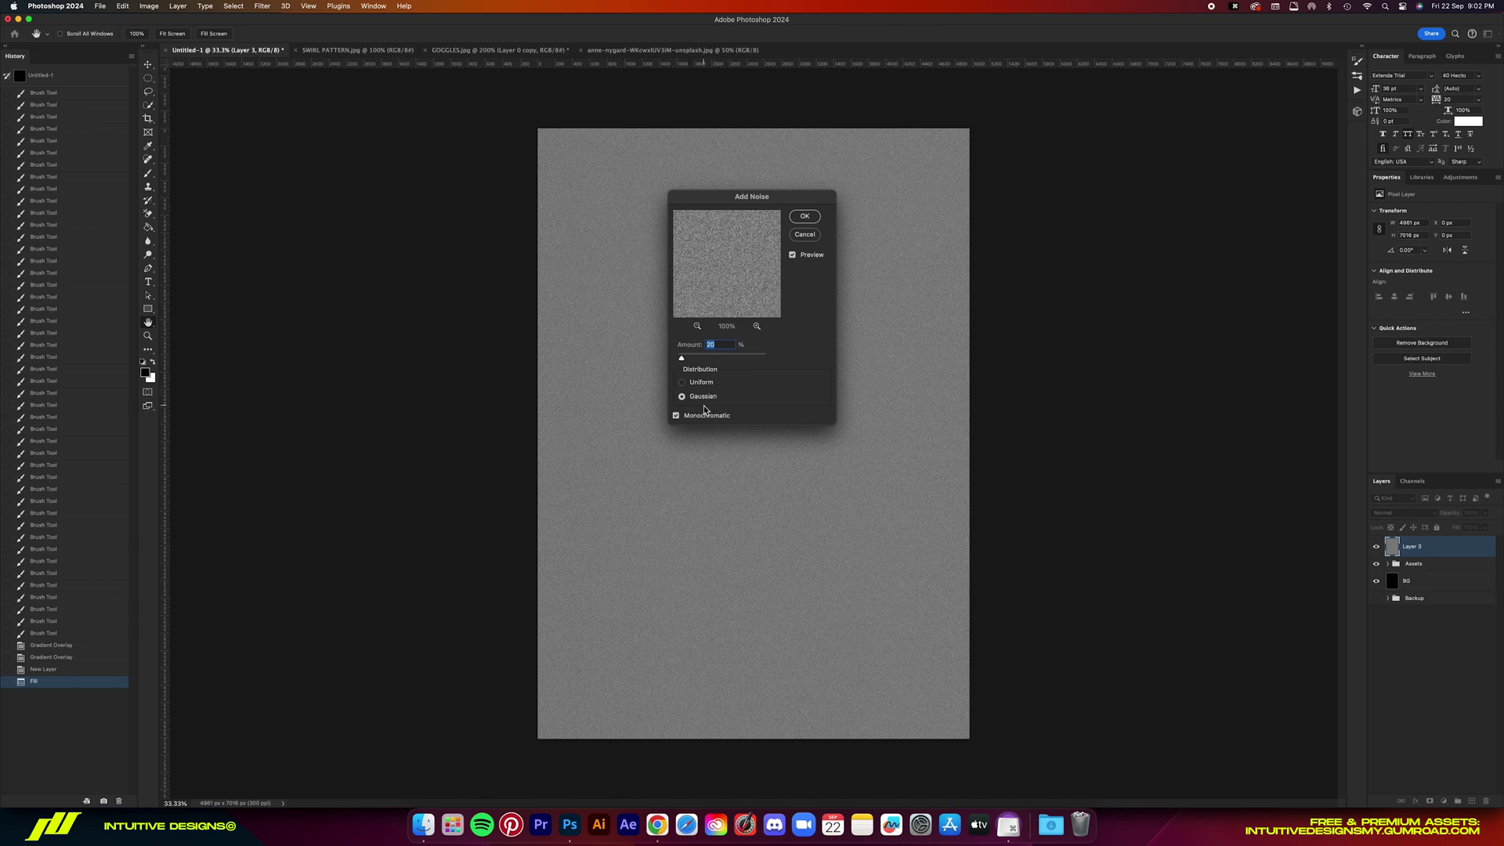
left_click(800, 218)
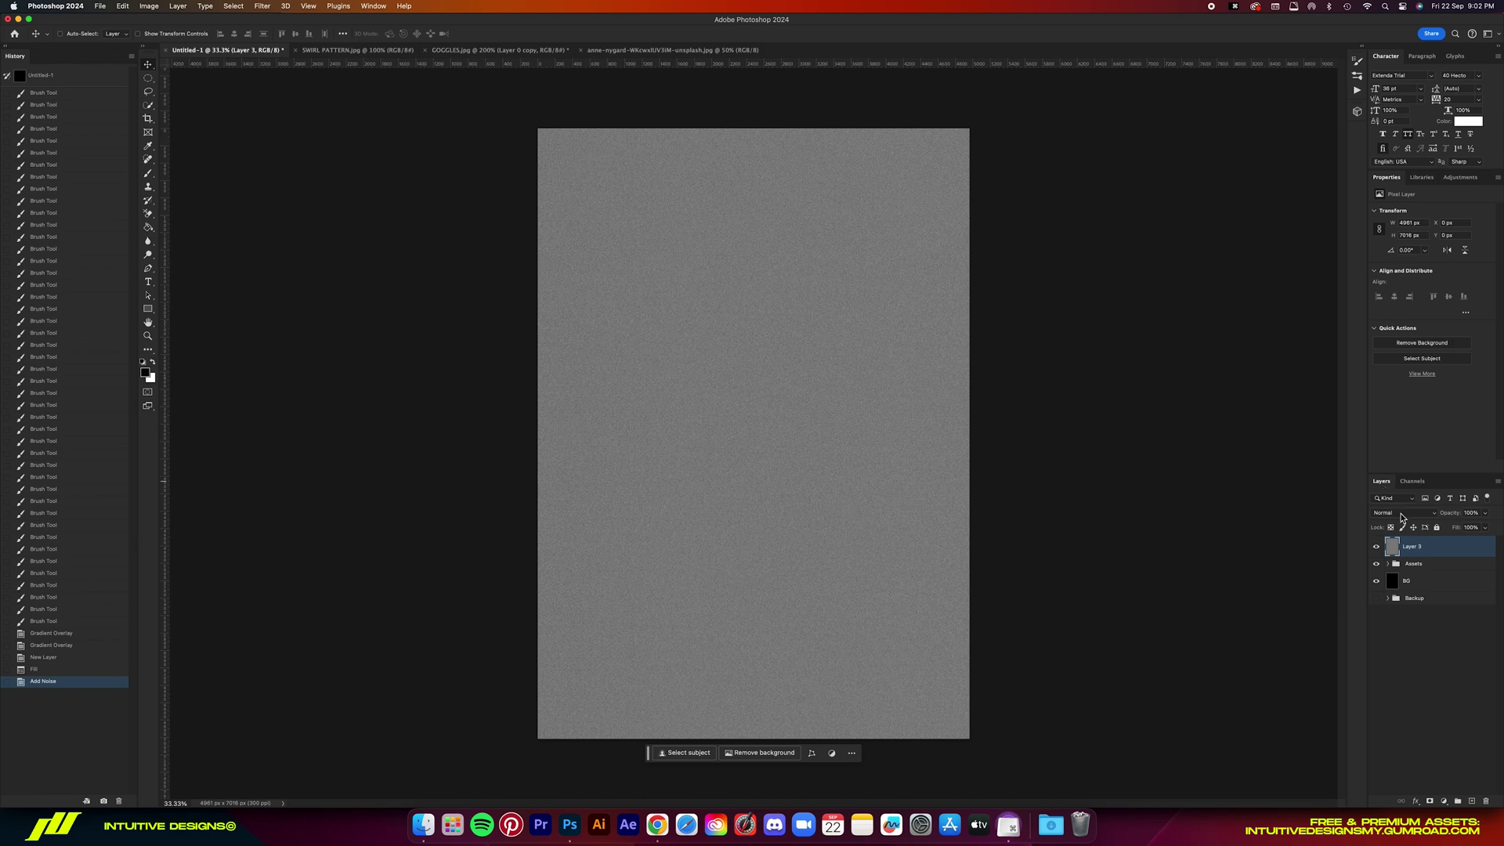
left_click(1412, 515)
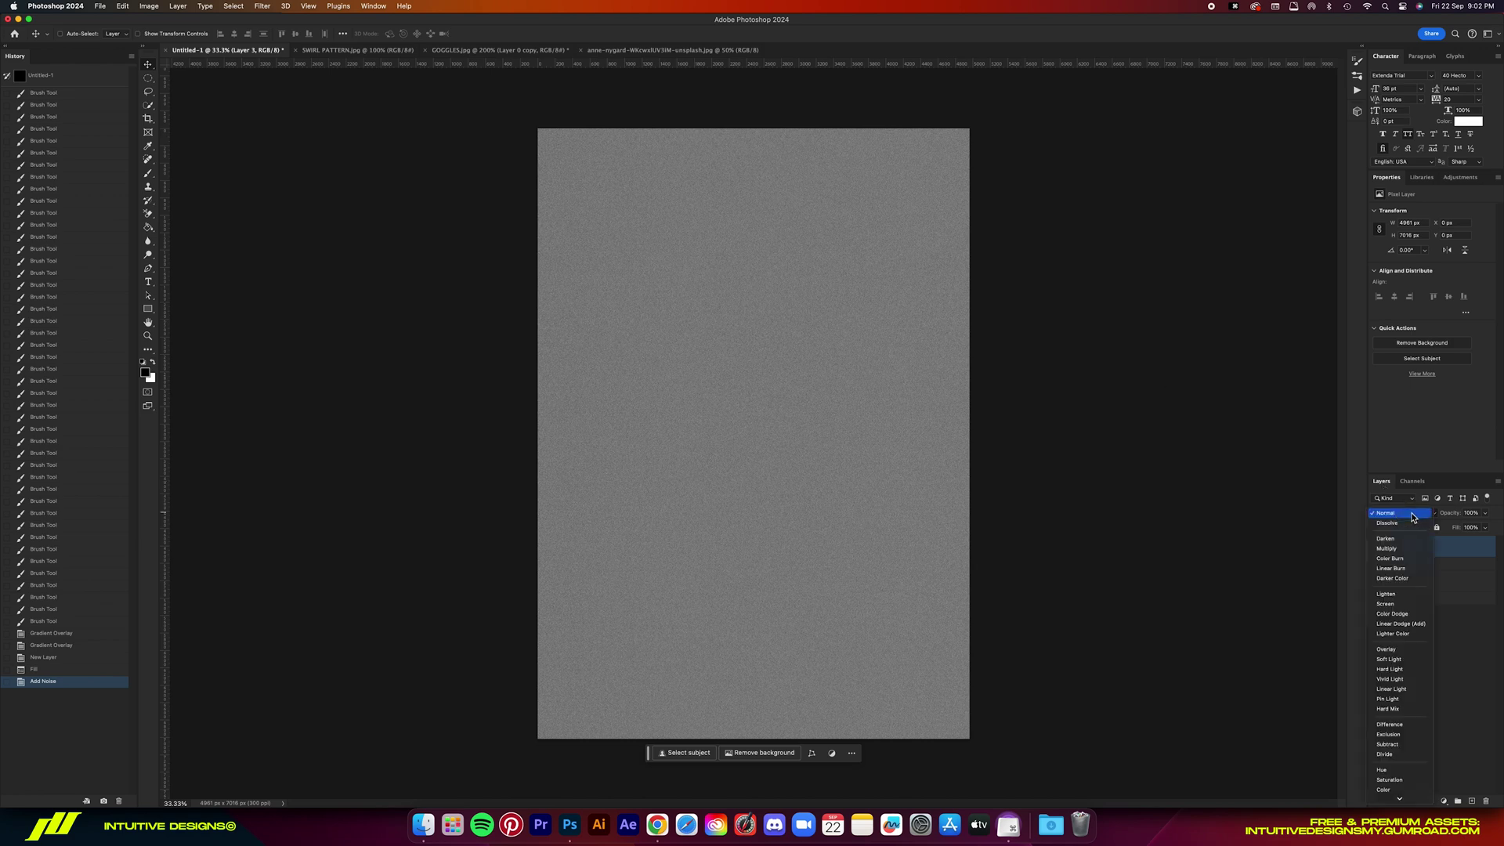
left_click(1385, 649)
key("super+1")
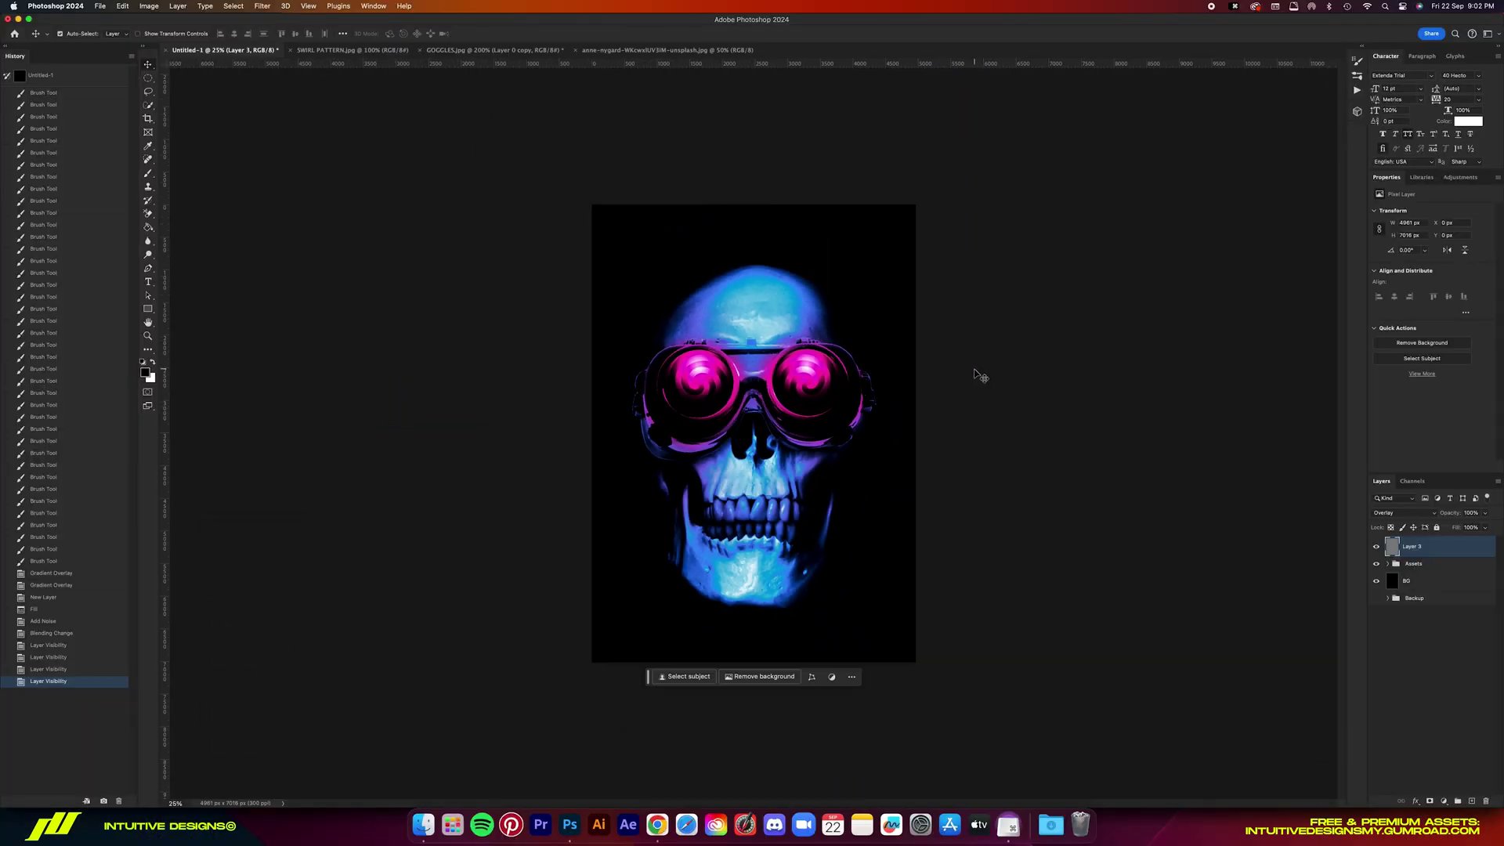
- Scale the noise layer up to 182.51%
key("super+t")
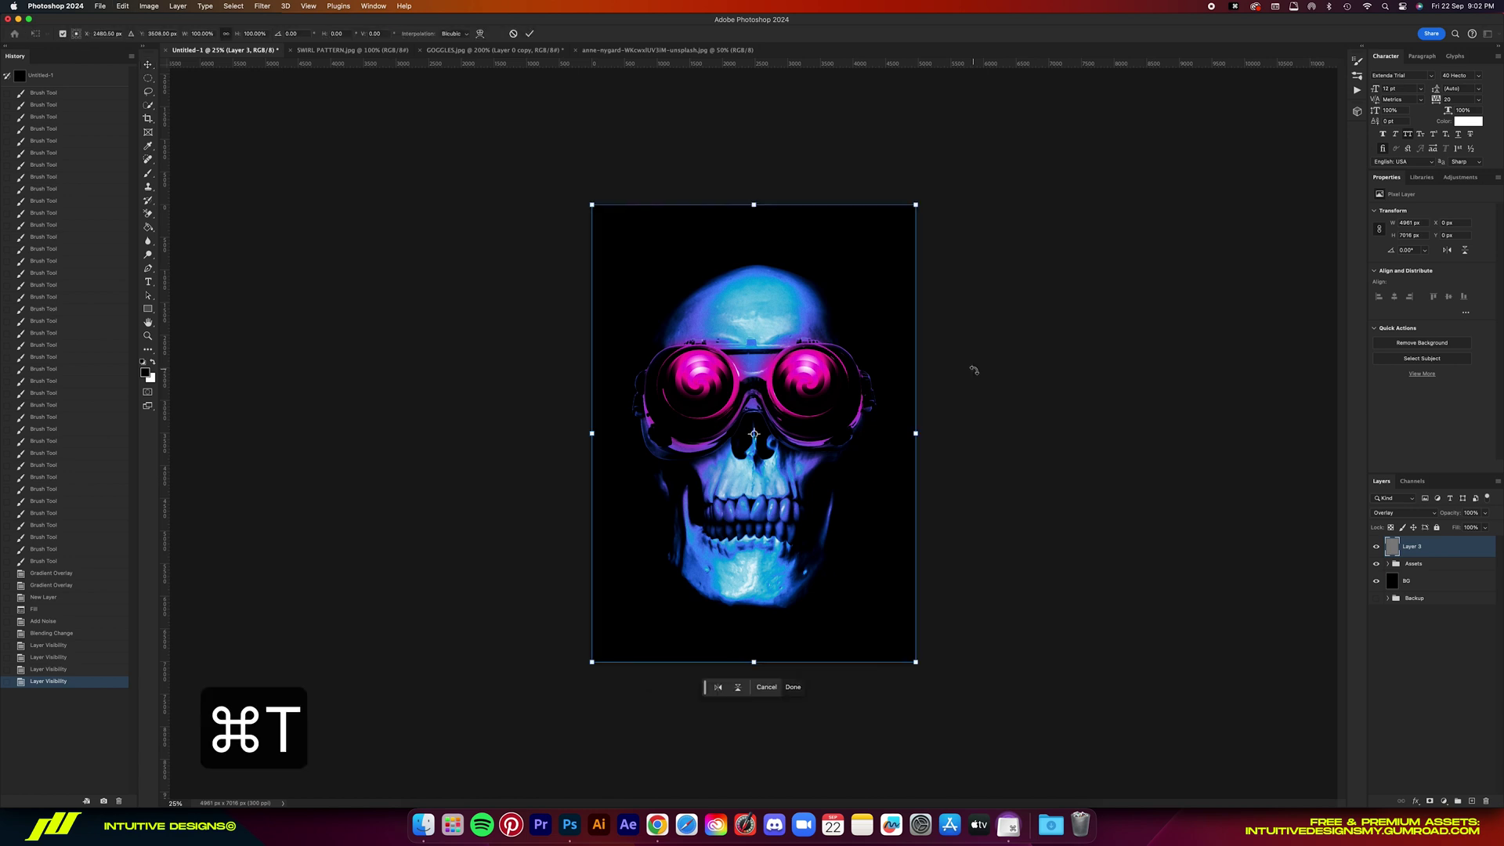
left_click_drag(917, 435, 1082, 436)
key("Return")
key("super+1")
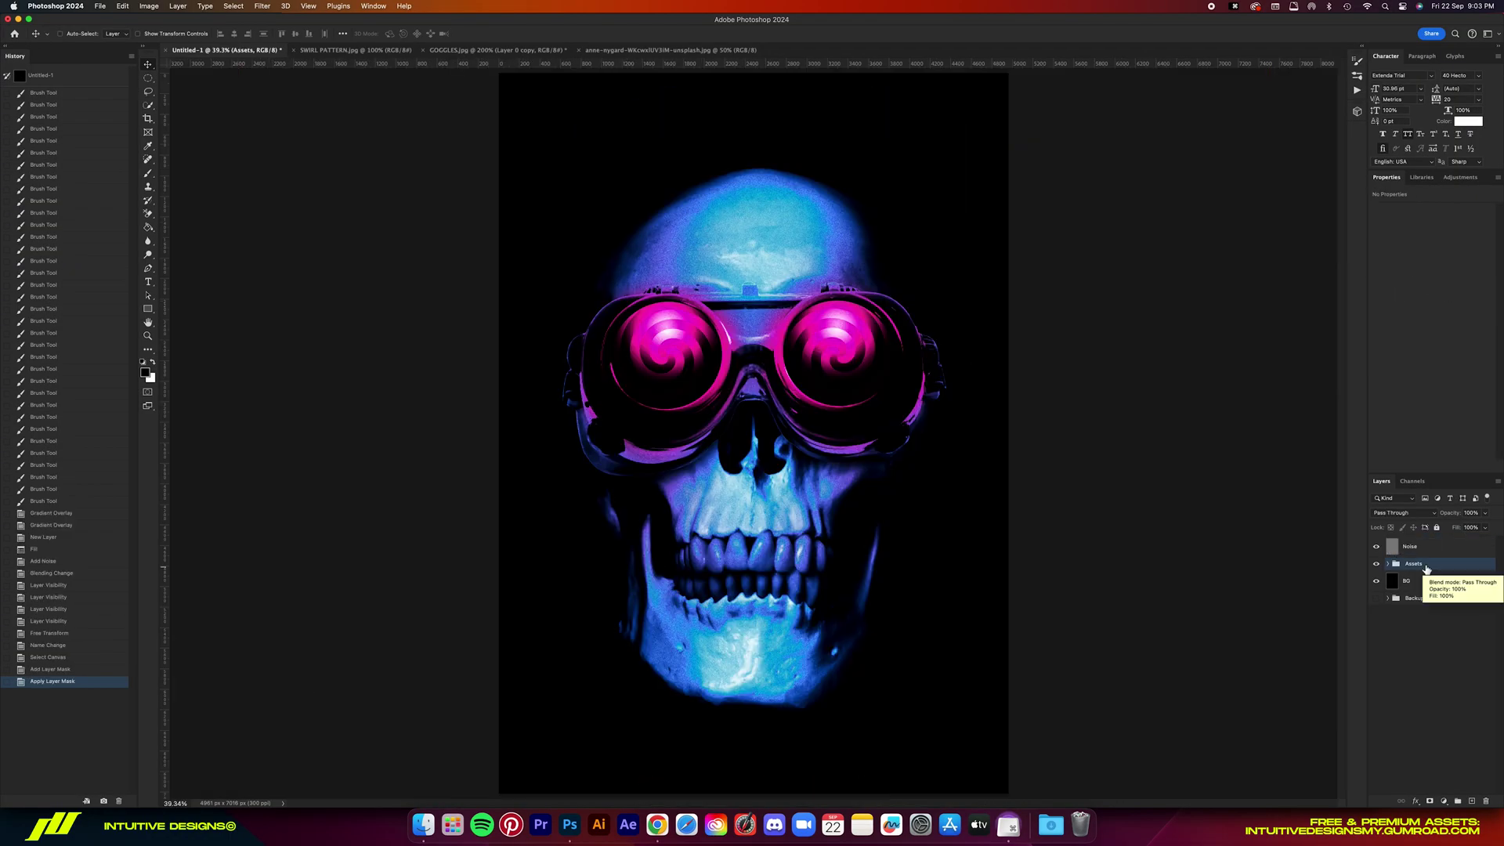
- Merge the Assets group into a new layer and convert it to a smart object
key("alt+super+e")
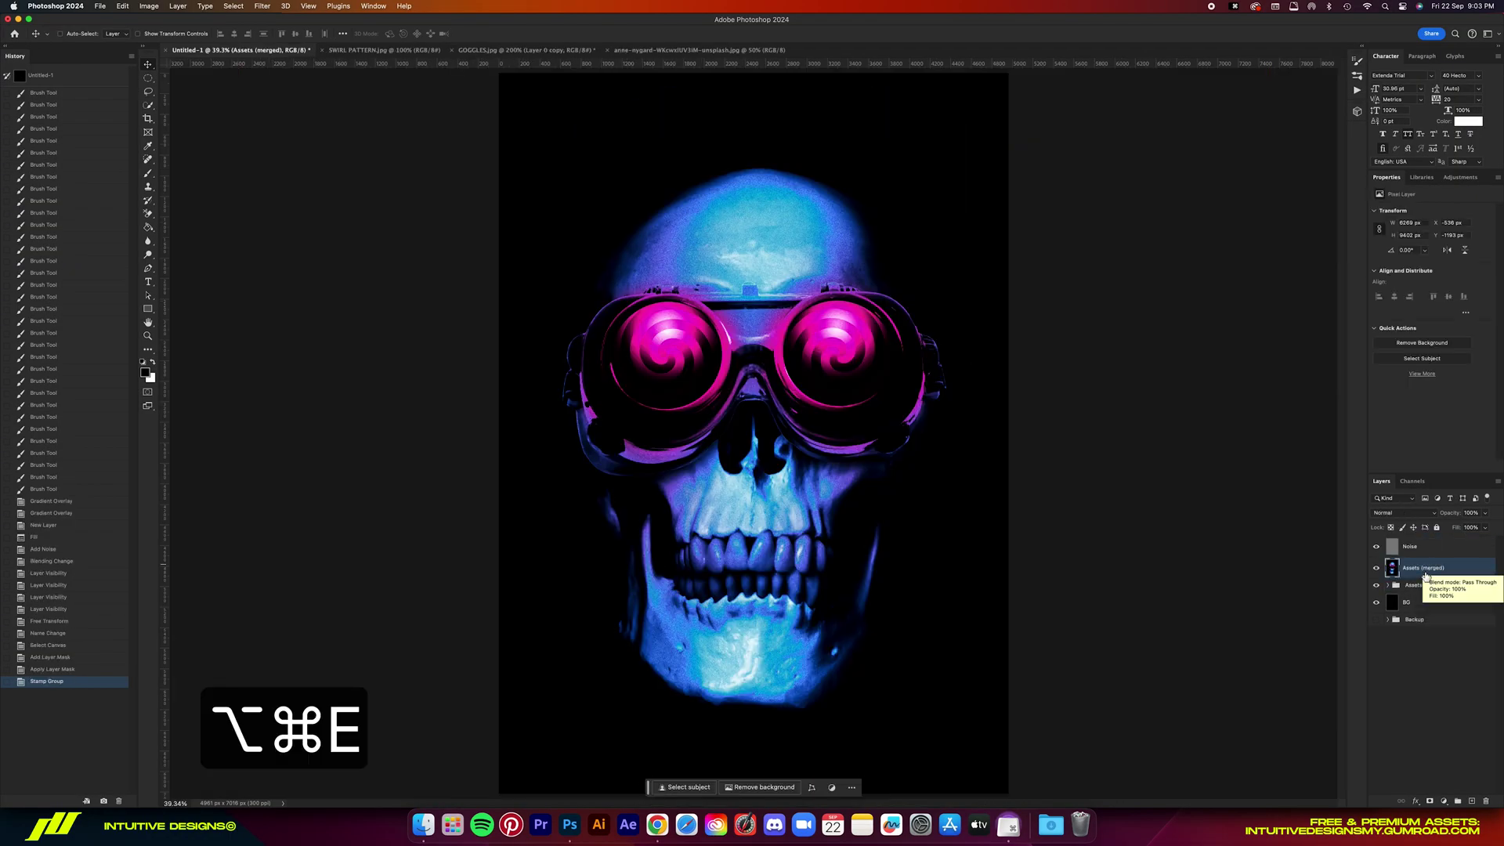
key("super+a")
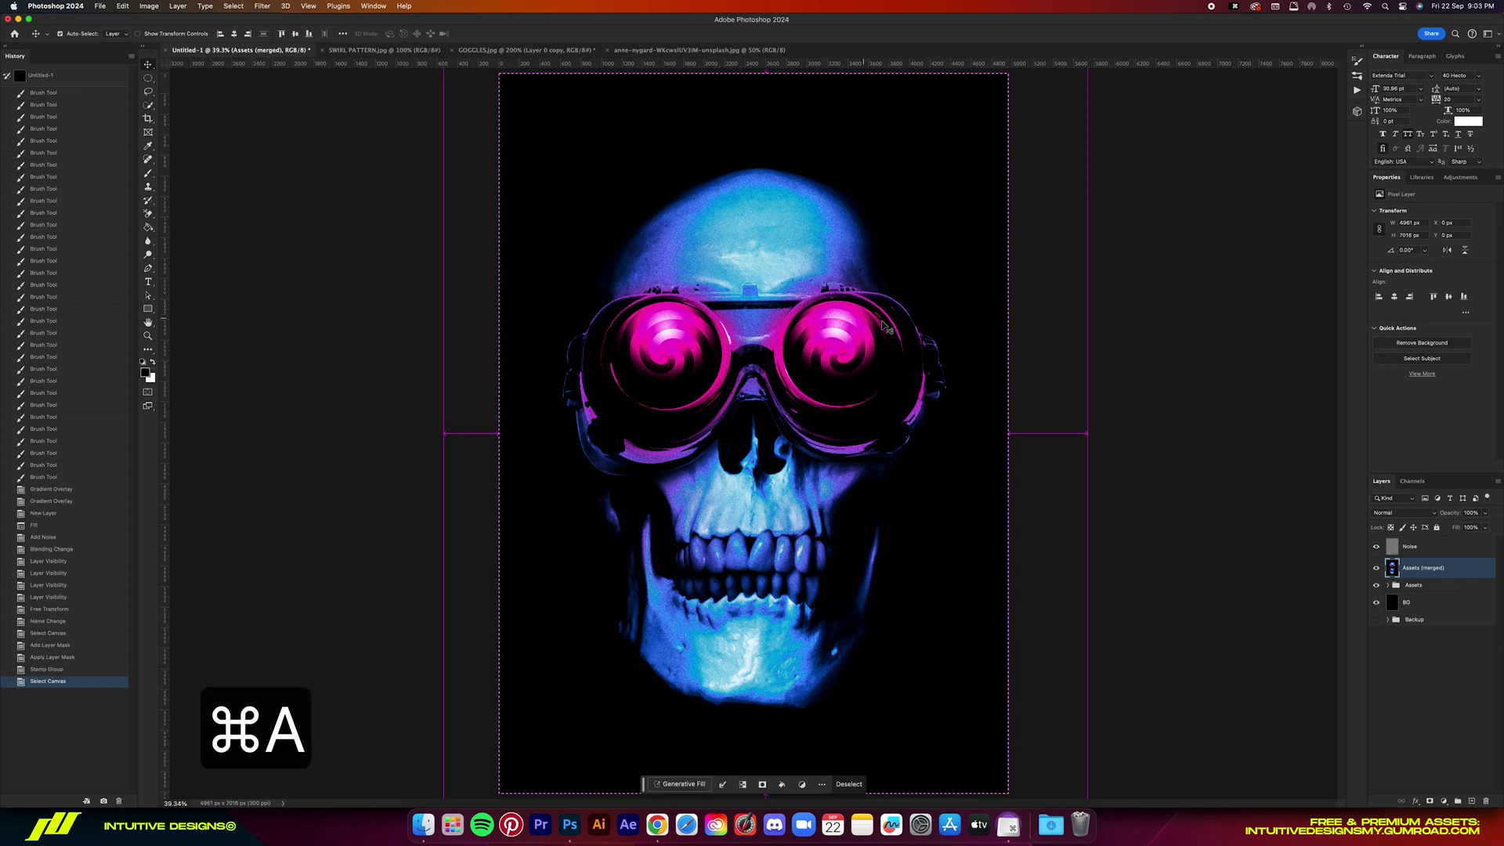
right_click(1429, 568)
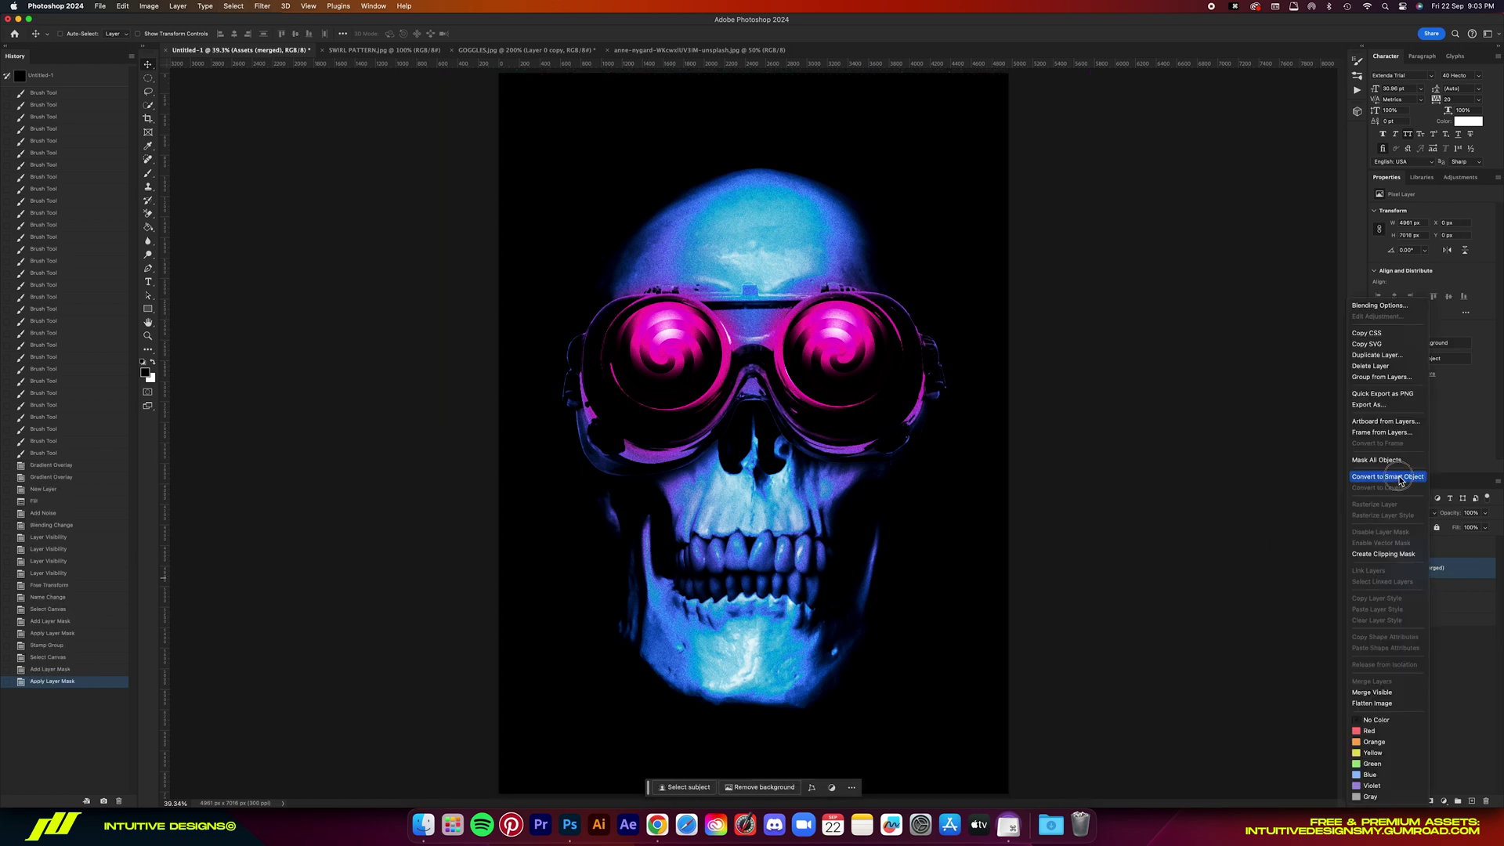
left_click(1401, 476)
- Apply a Gaussian Blur with radius 8, checking the softening at several zoom levels
left_click(262, 5)
mouse_move(266, 141)
left_click(430, 180)
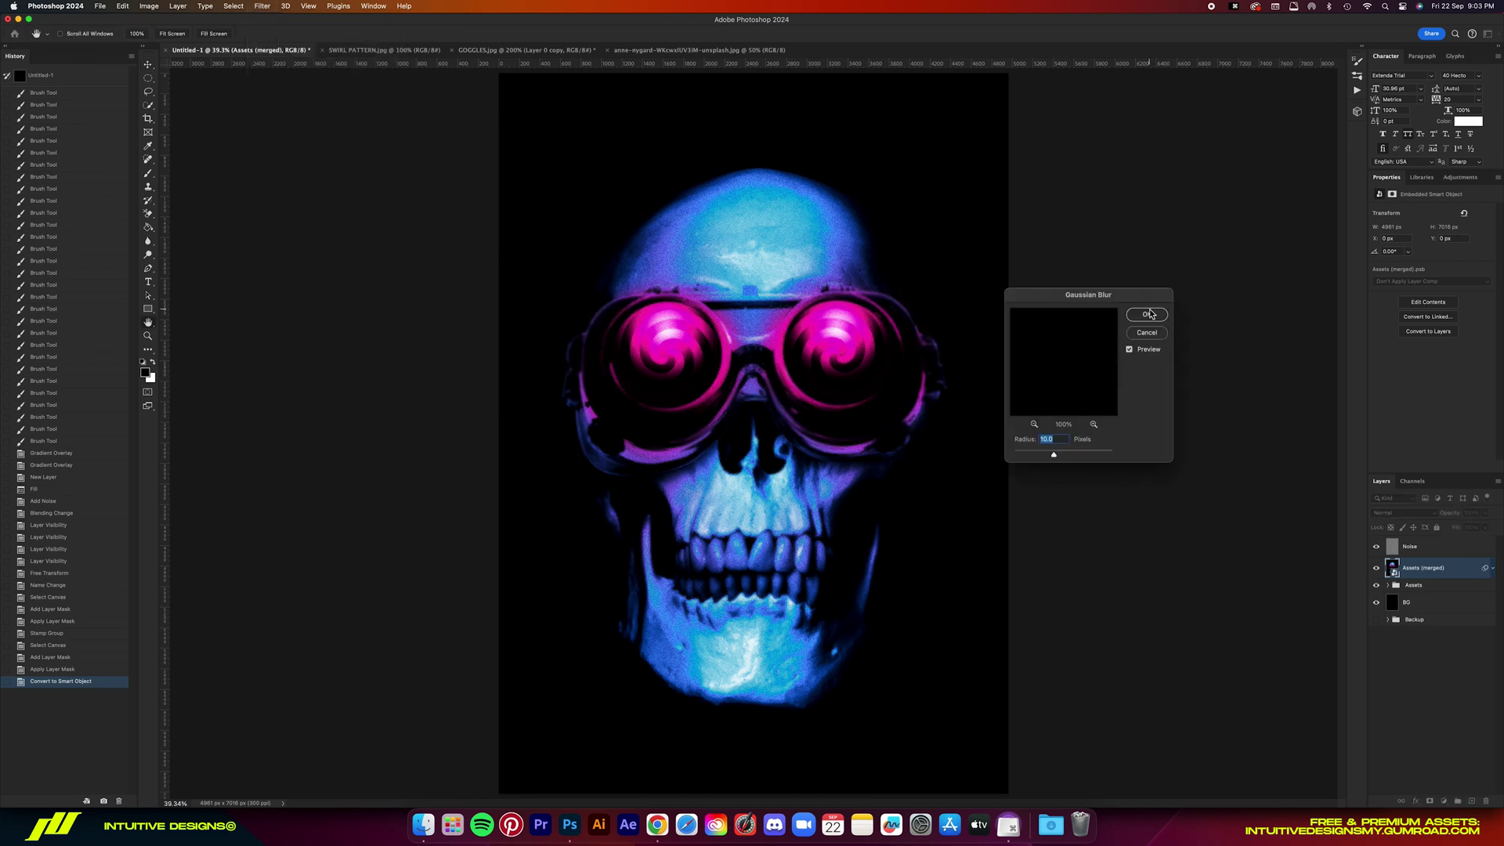
type("8")
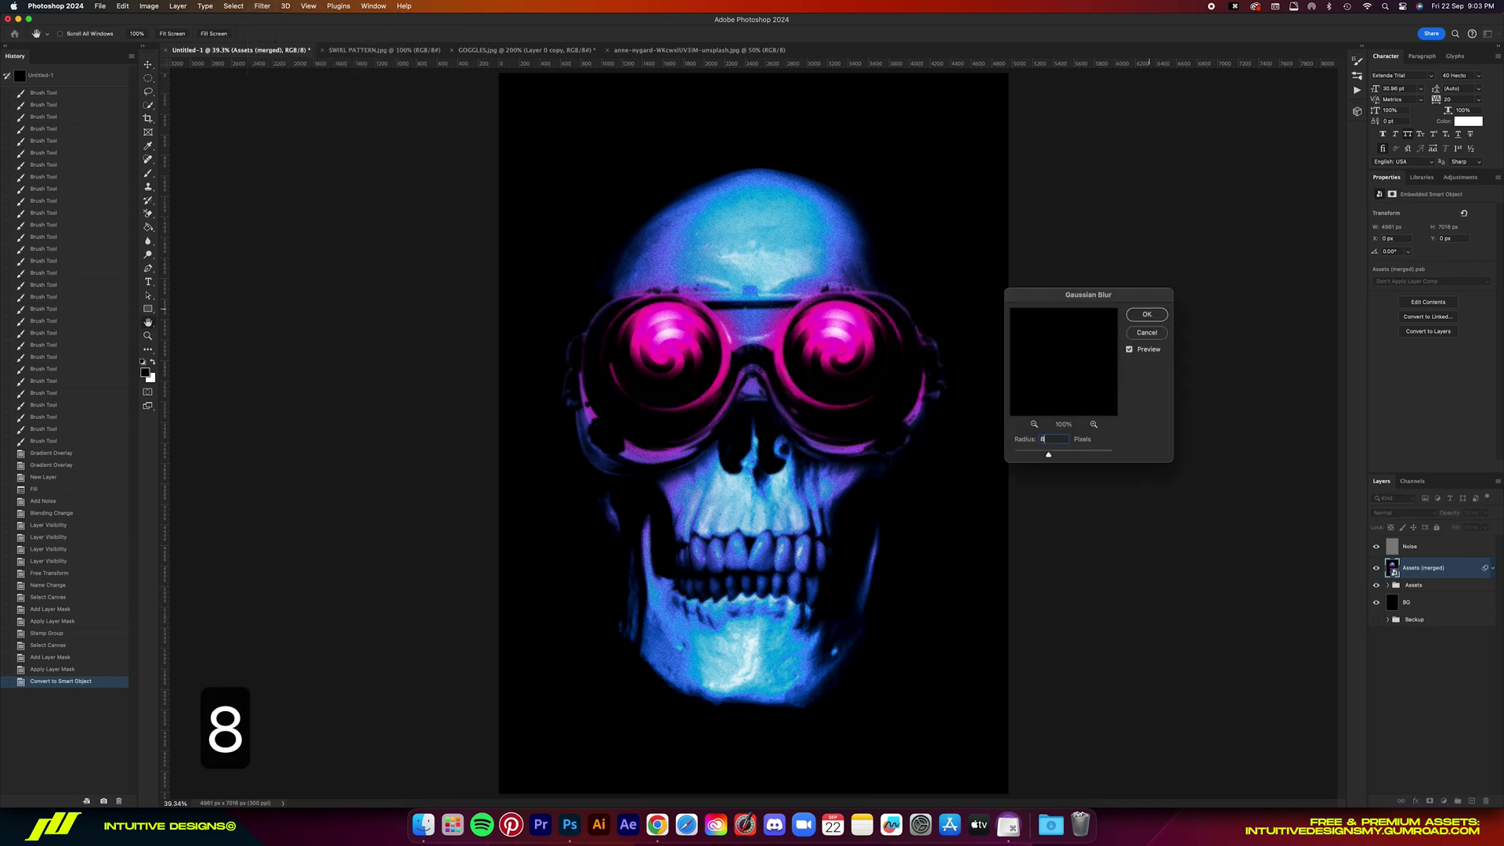
key("super+1")
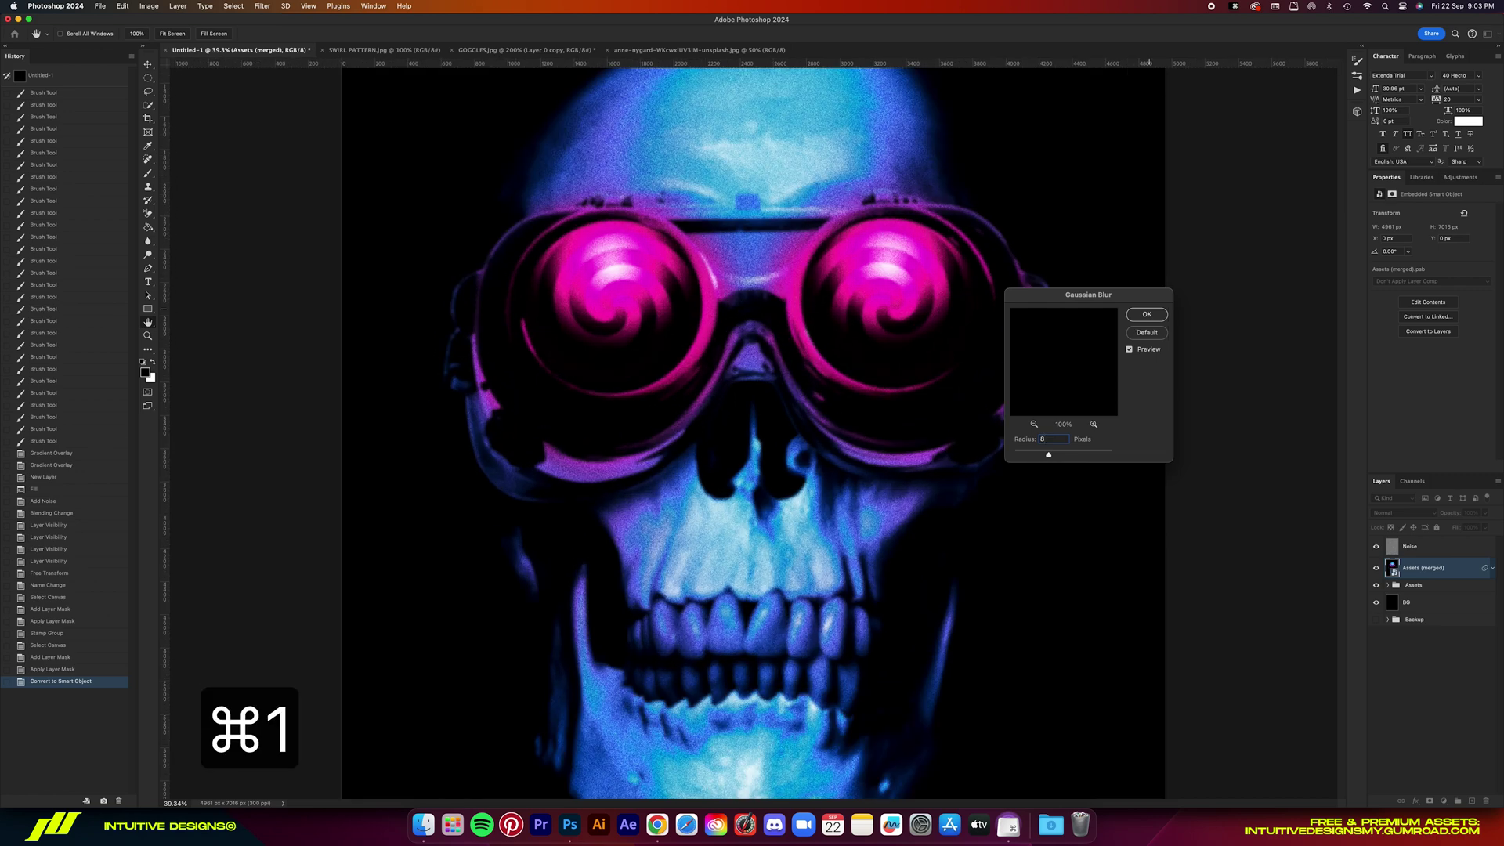
scroll(796, 355, "up", 4)
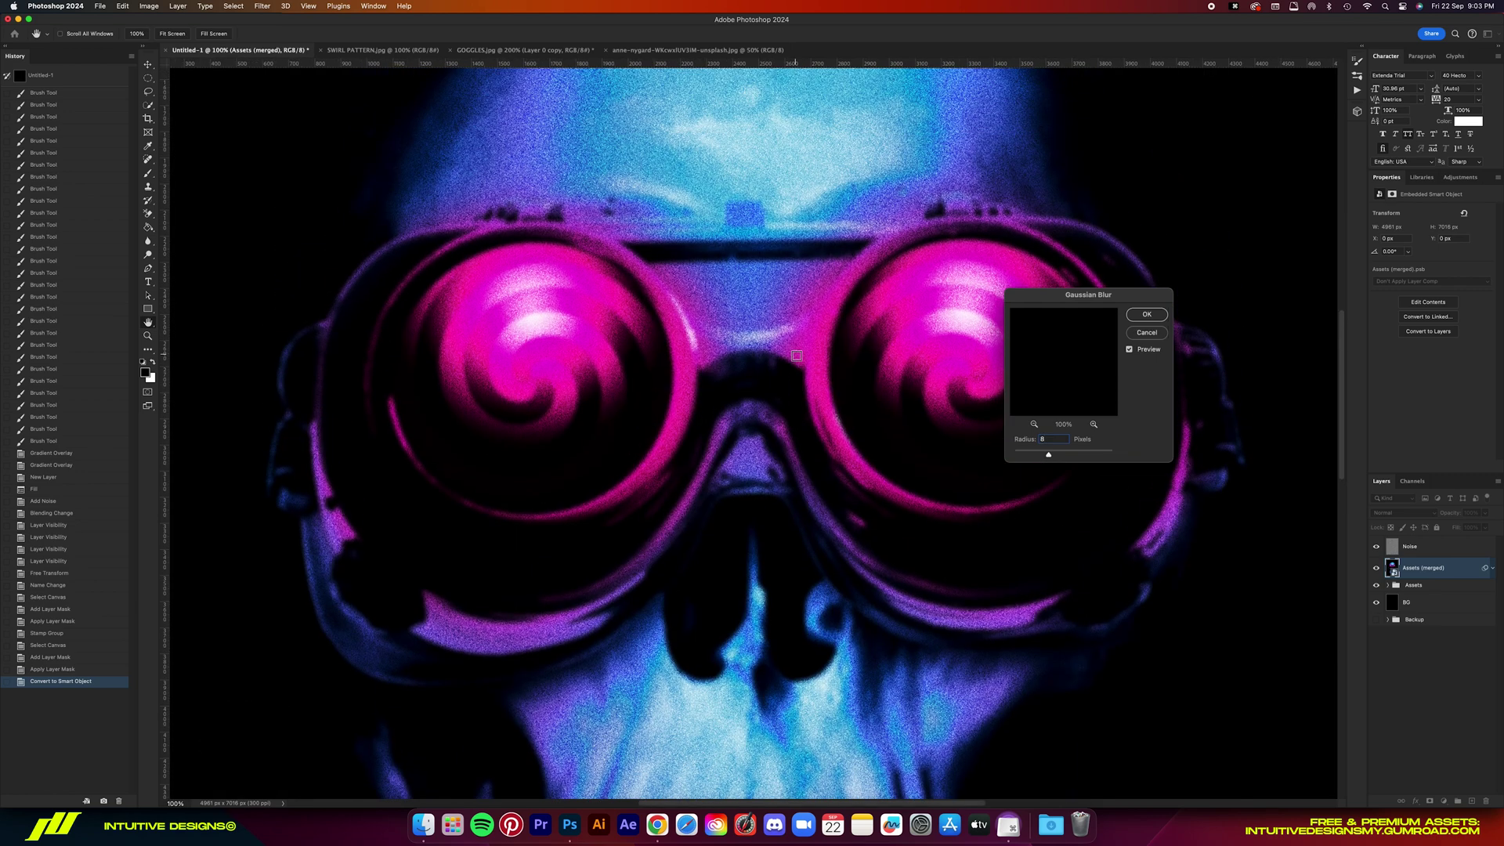
scroll(796, 356, "down", 5)
key("super+0")
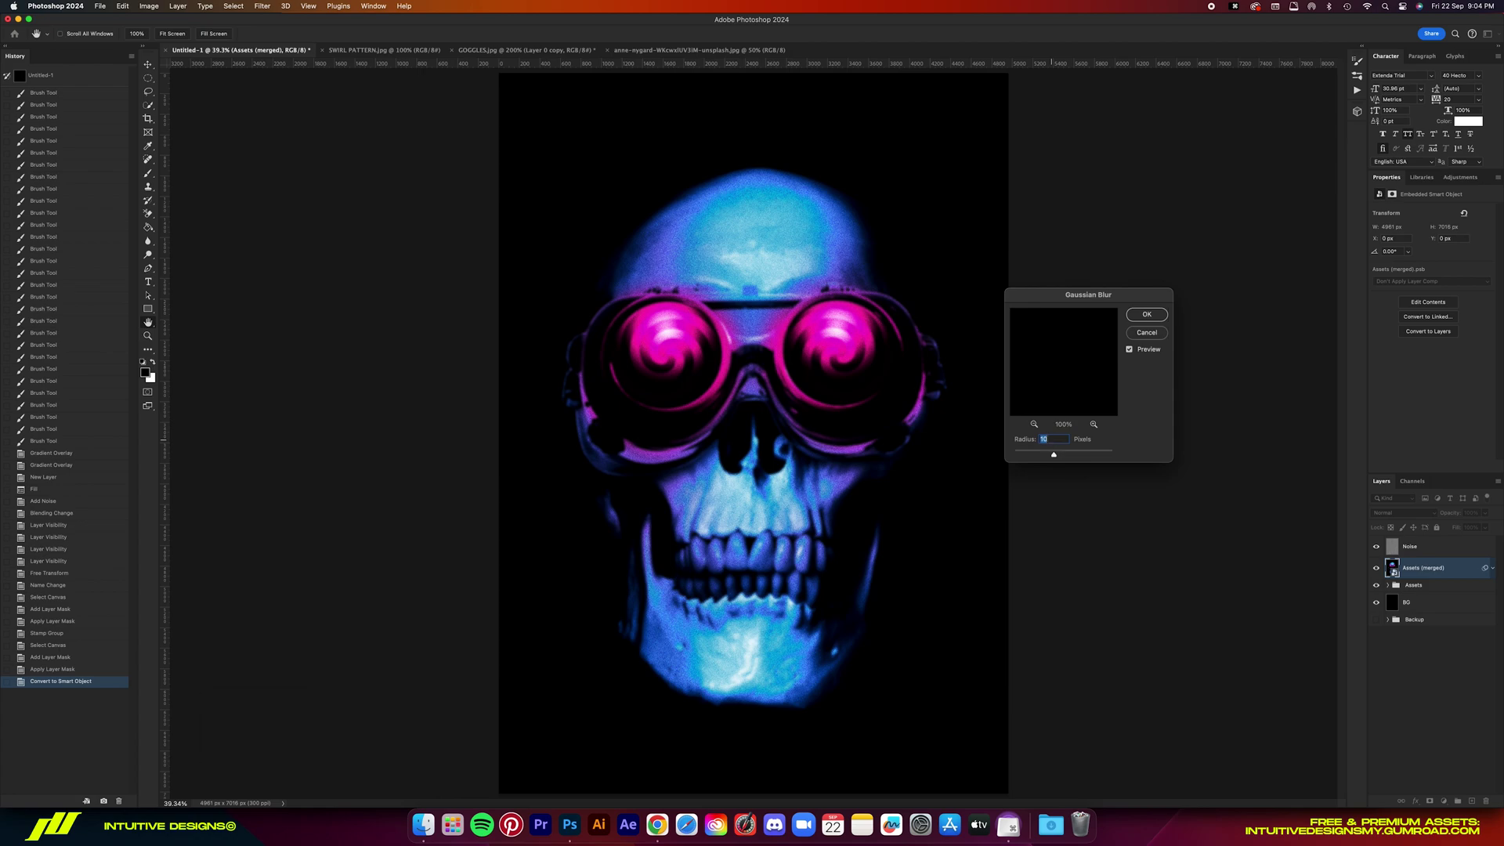
key("super+1")
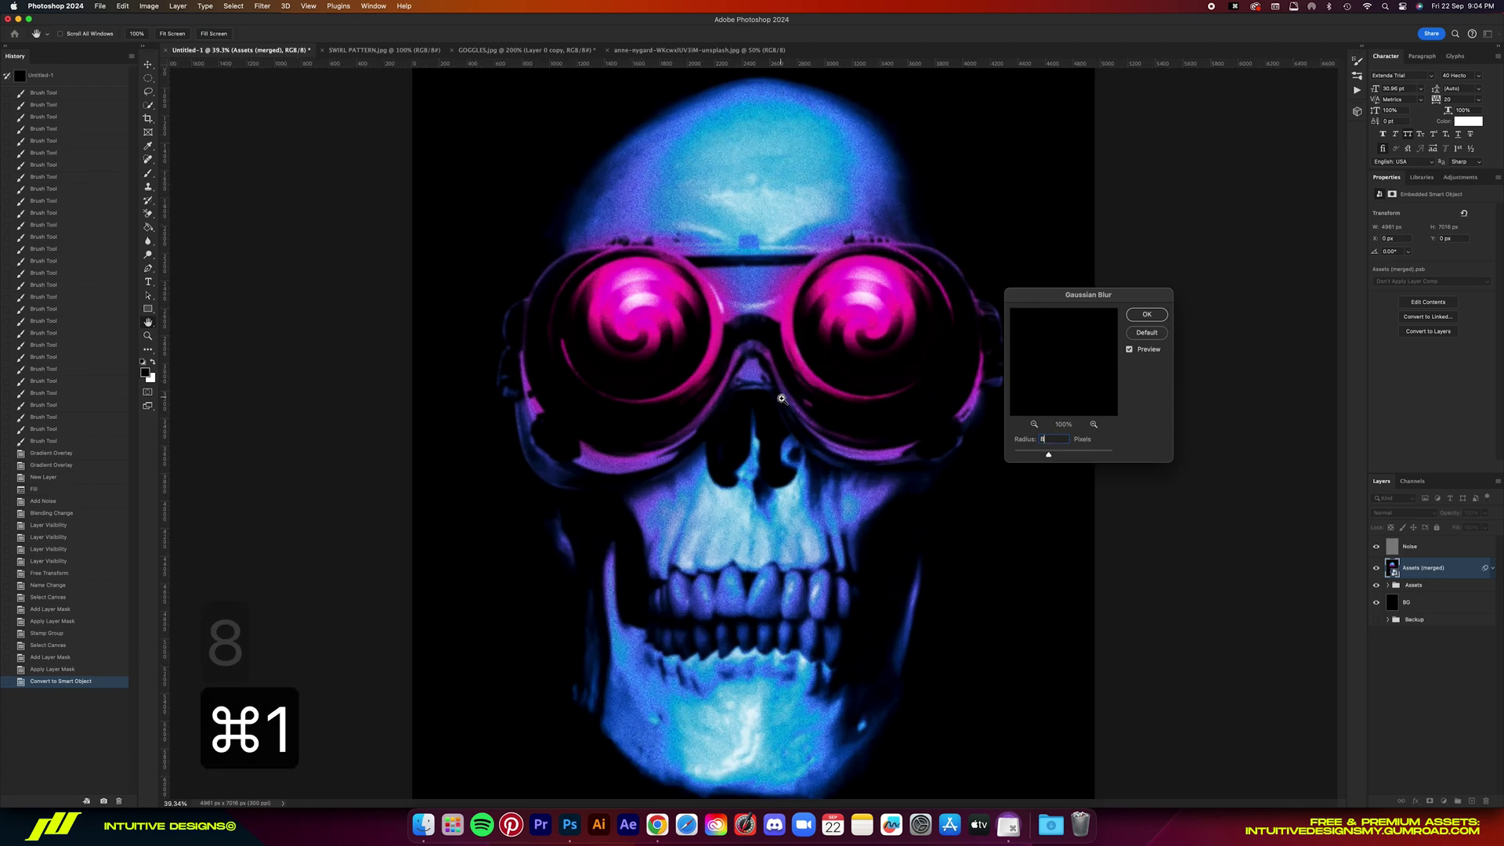
key("super+equal")
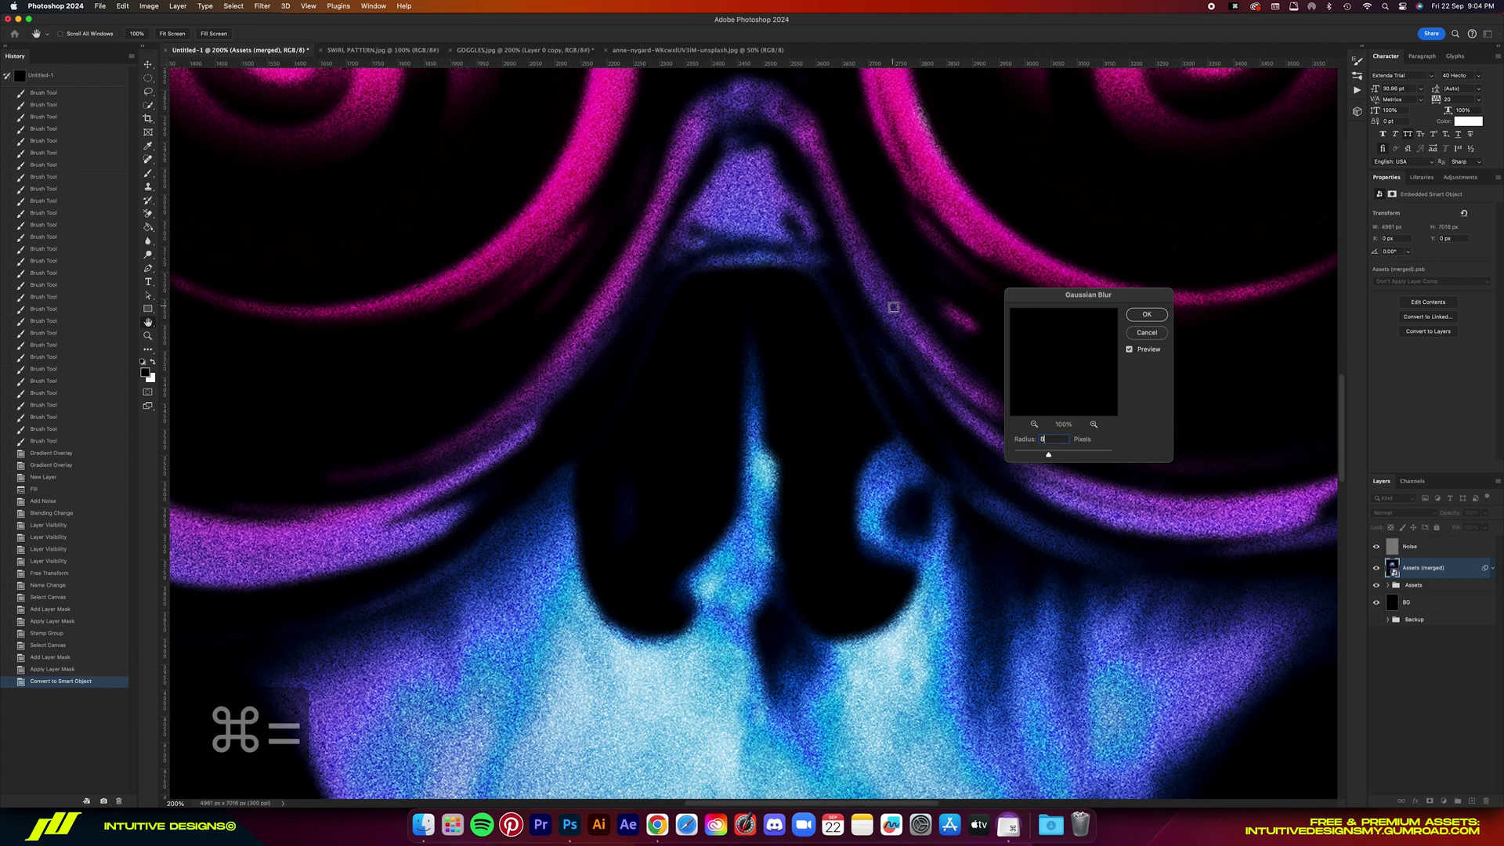
scroll(892, 308, "up", 5)
scroll(893, 308, "up", 5)
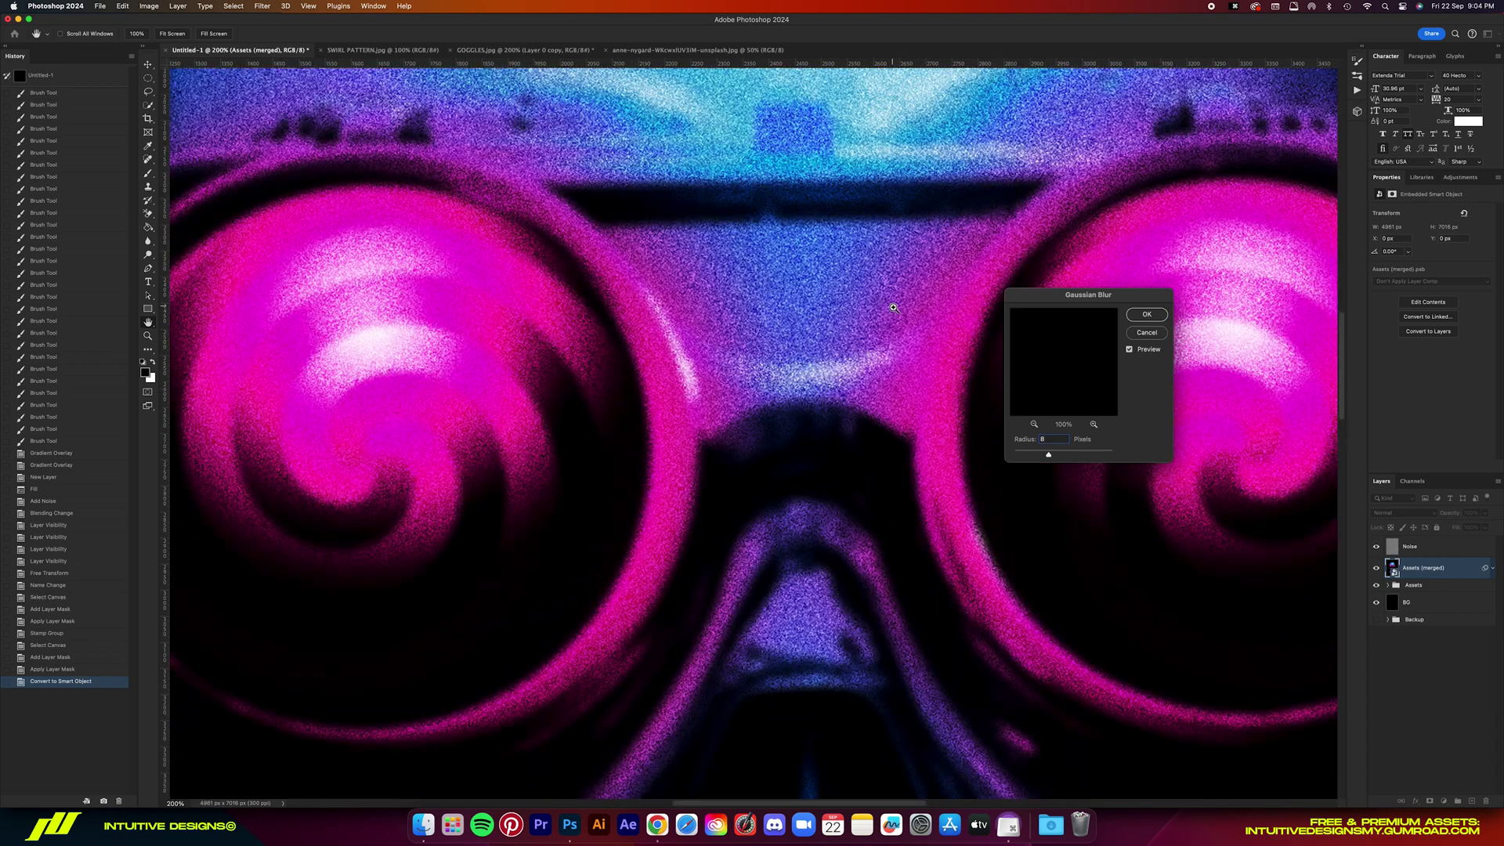
key("super+0")
left_click(1147, 314)
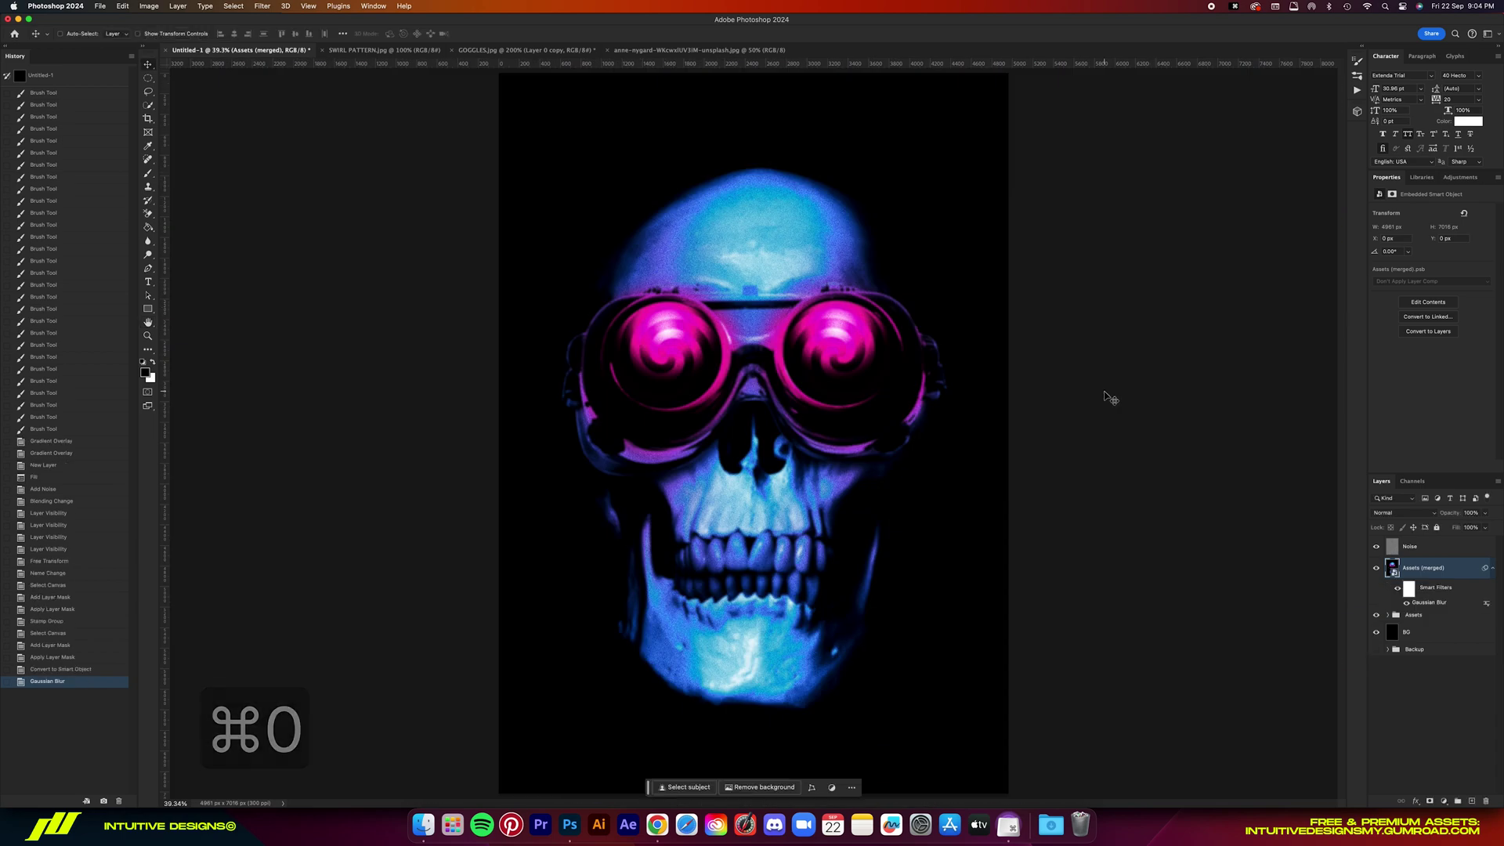
- Apply a Filter Gallery smart filter stacking Dry Brush with Clumped Texture Grain (Intensity 40, Contrast 50)
left_click(263, 6)
left_click(305, 61)
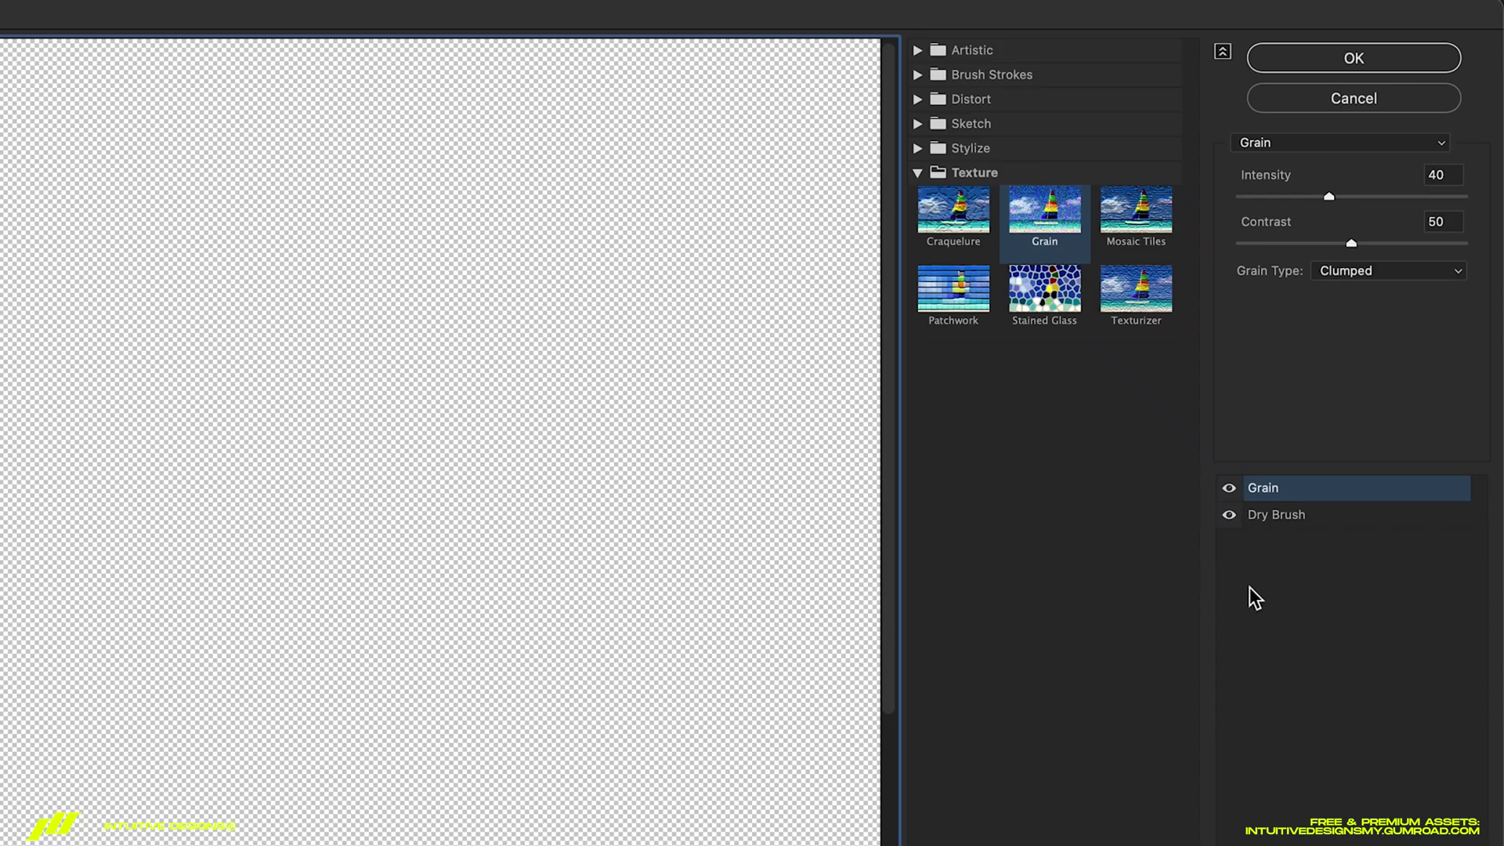
left_click(1302, 513)
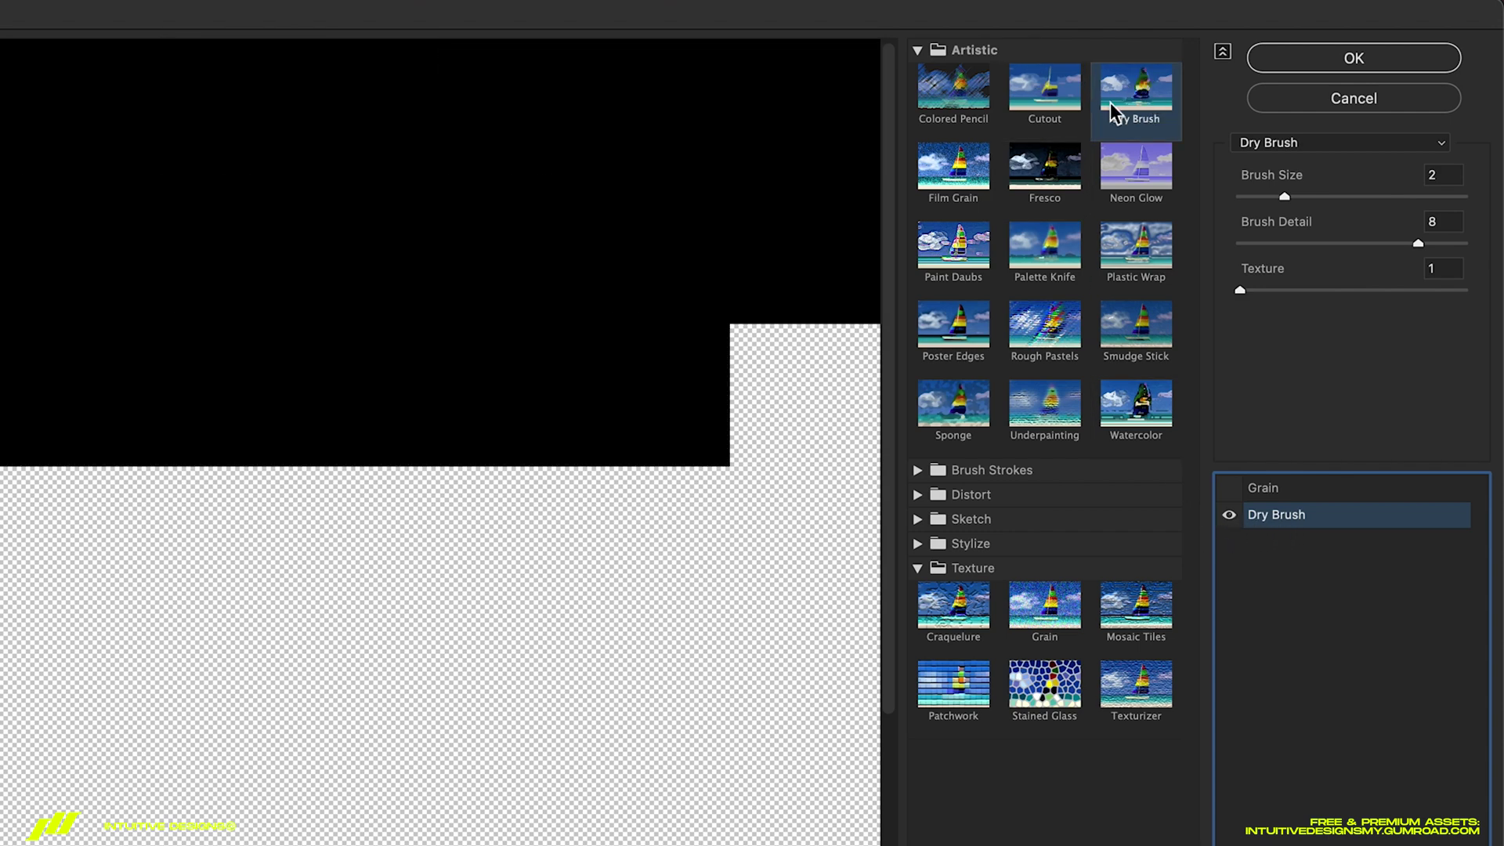
left_click(1227, 492)
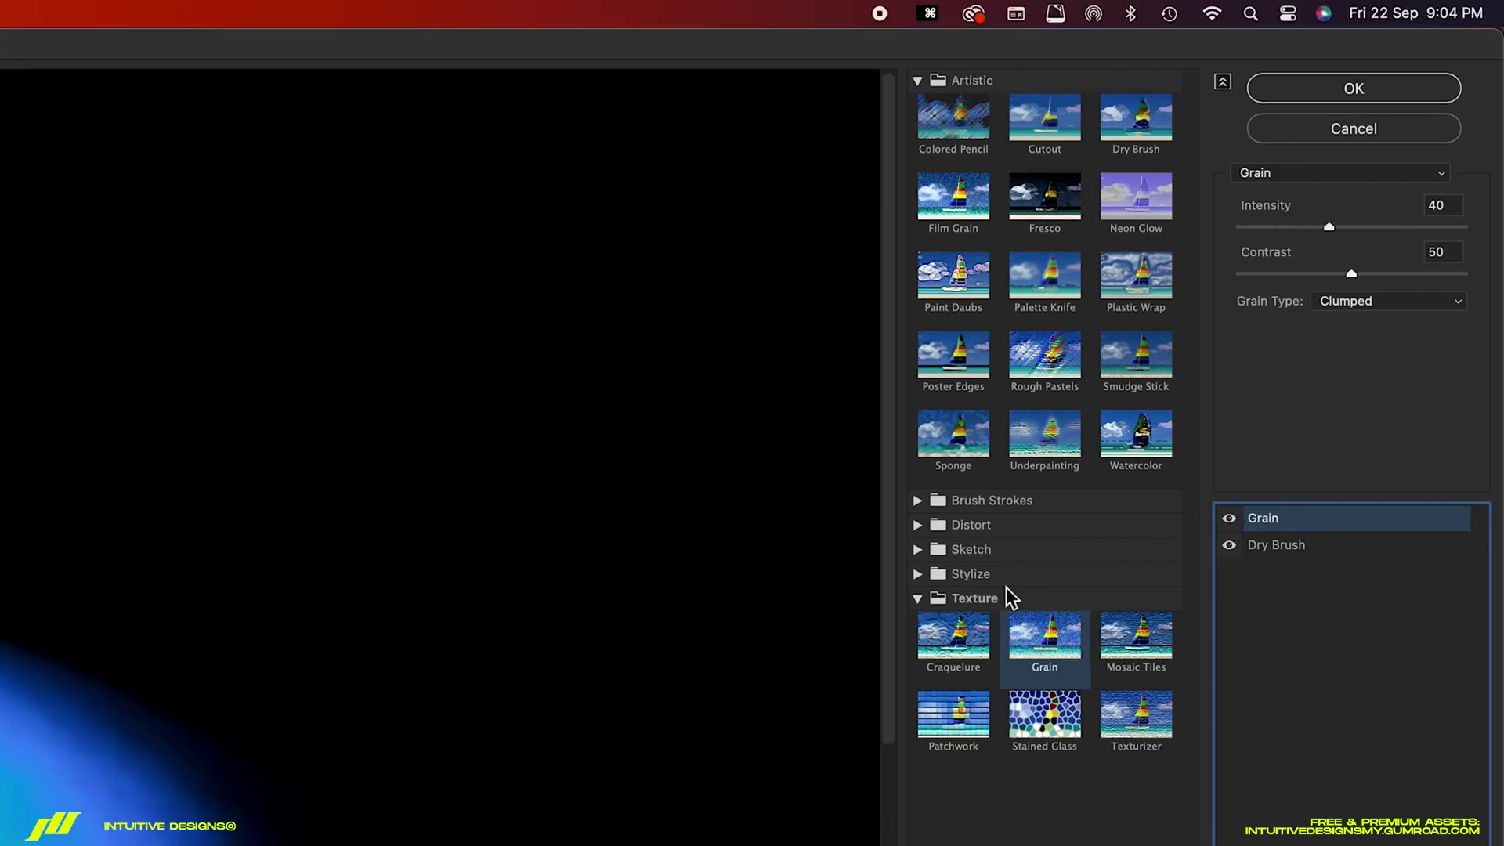
left_click(979, 86)
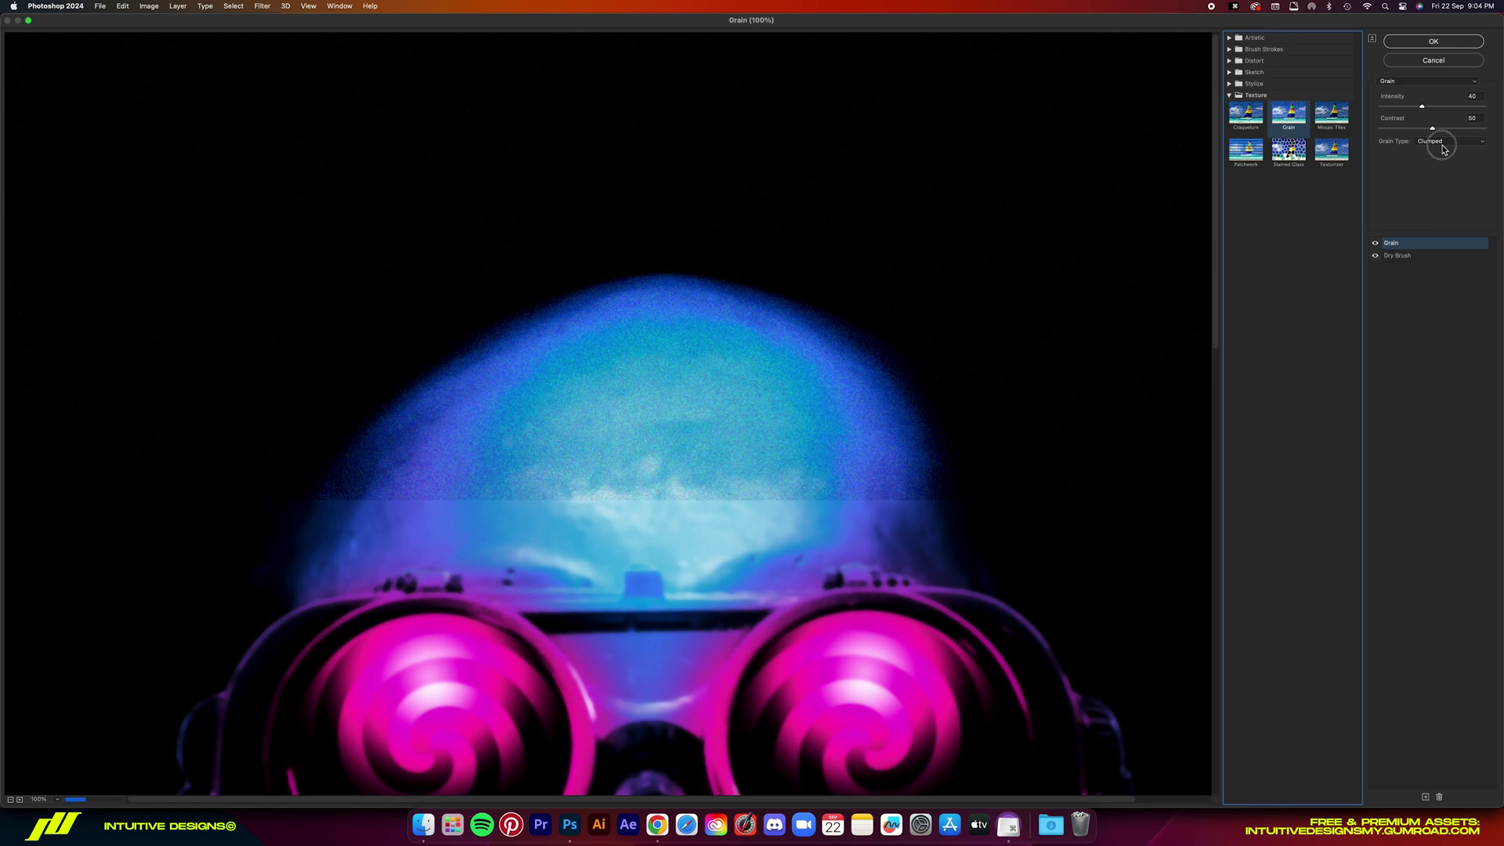
left_click(1444, 147)
left_click(1434, 141)
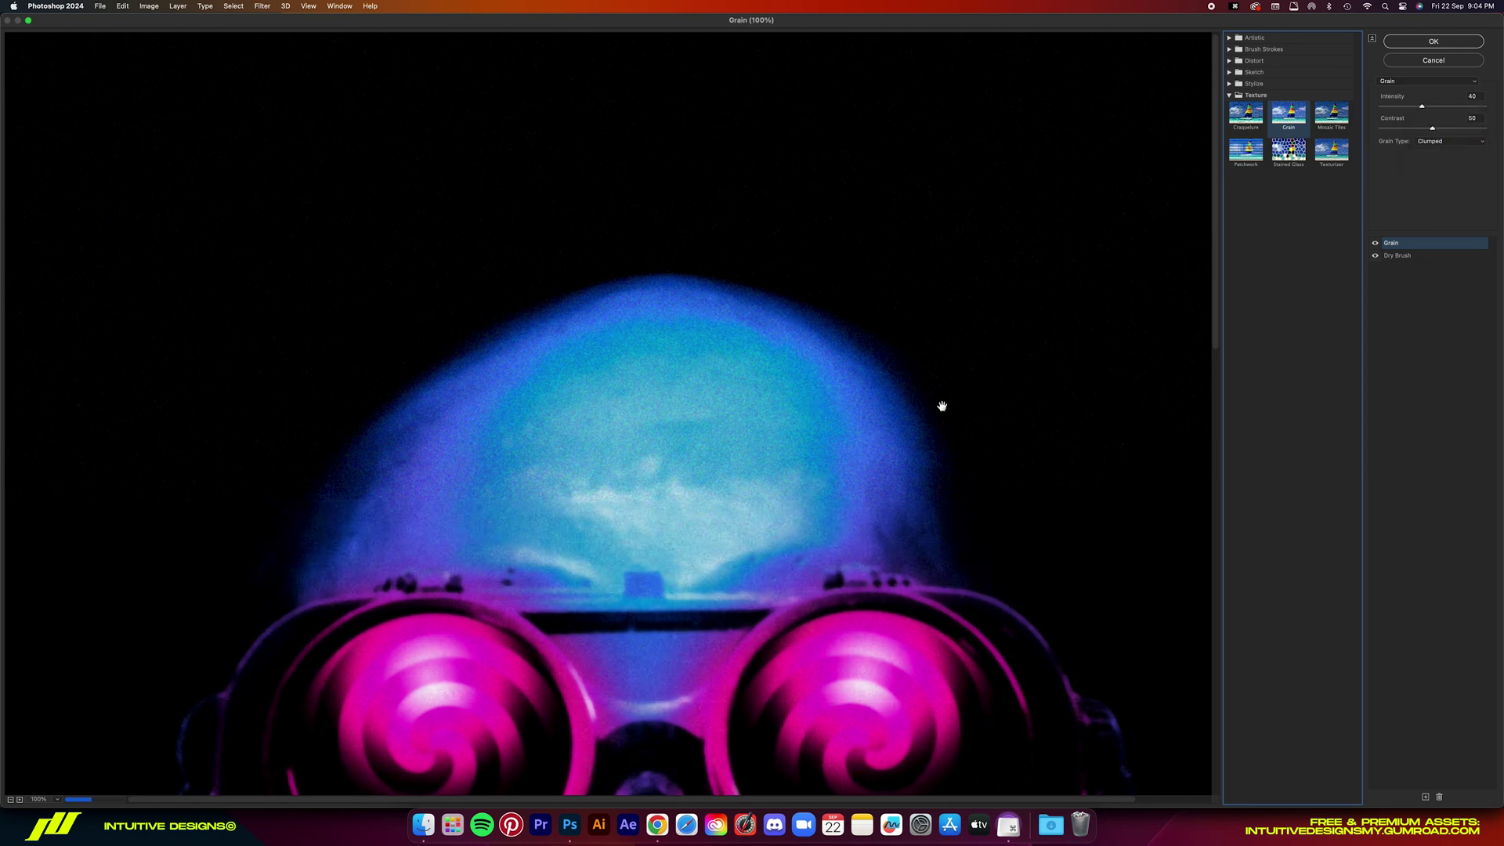
left_click(1418, 42)
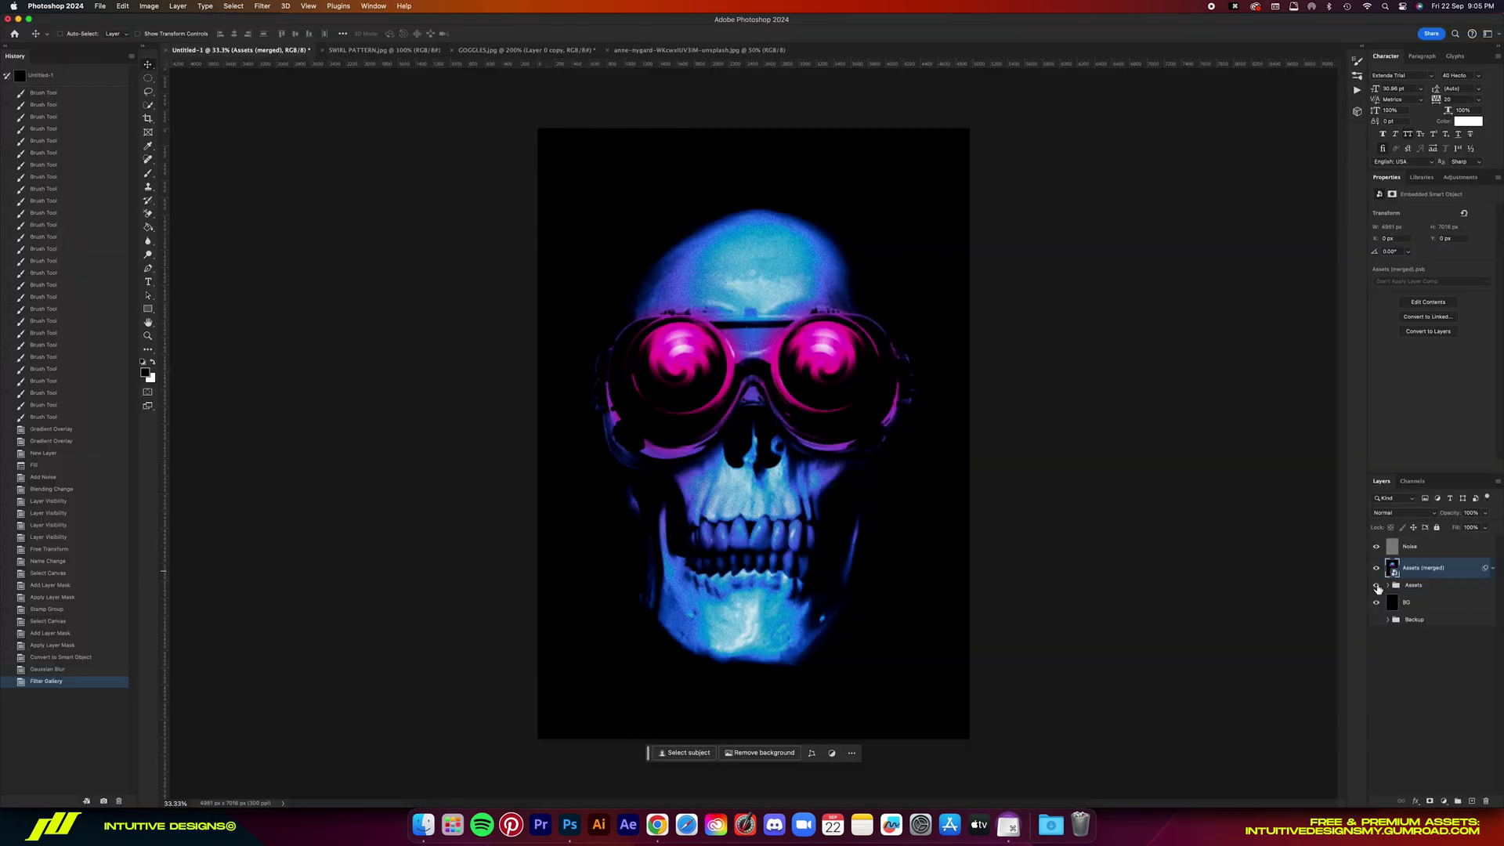
- Stamp the visible layers into a new merged layer and hide the Noise and Assets layers
left_click(1377, 586)
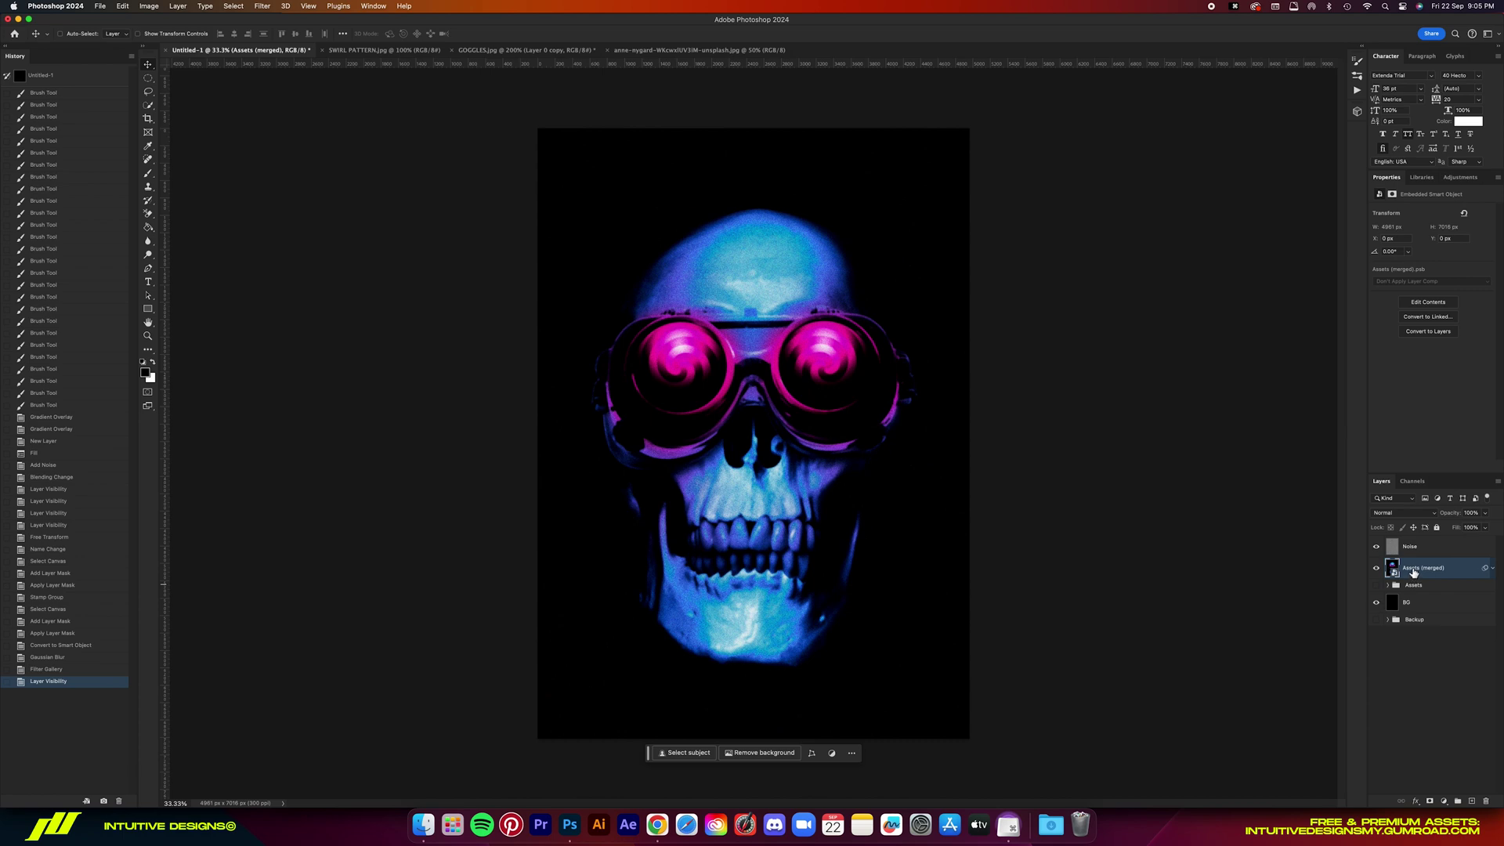
left_click(1406, 547, "shift")
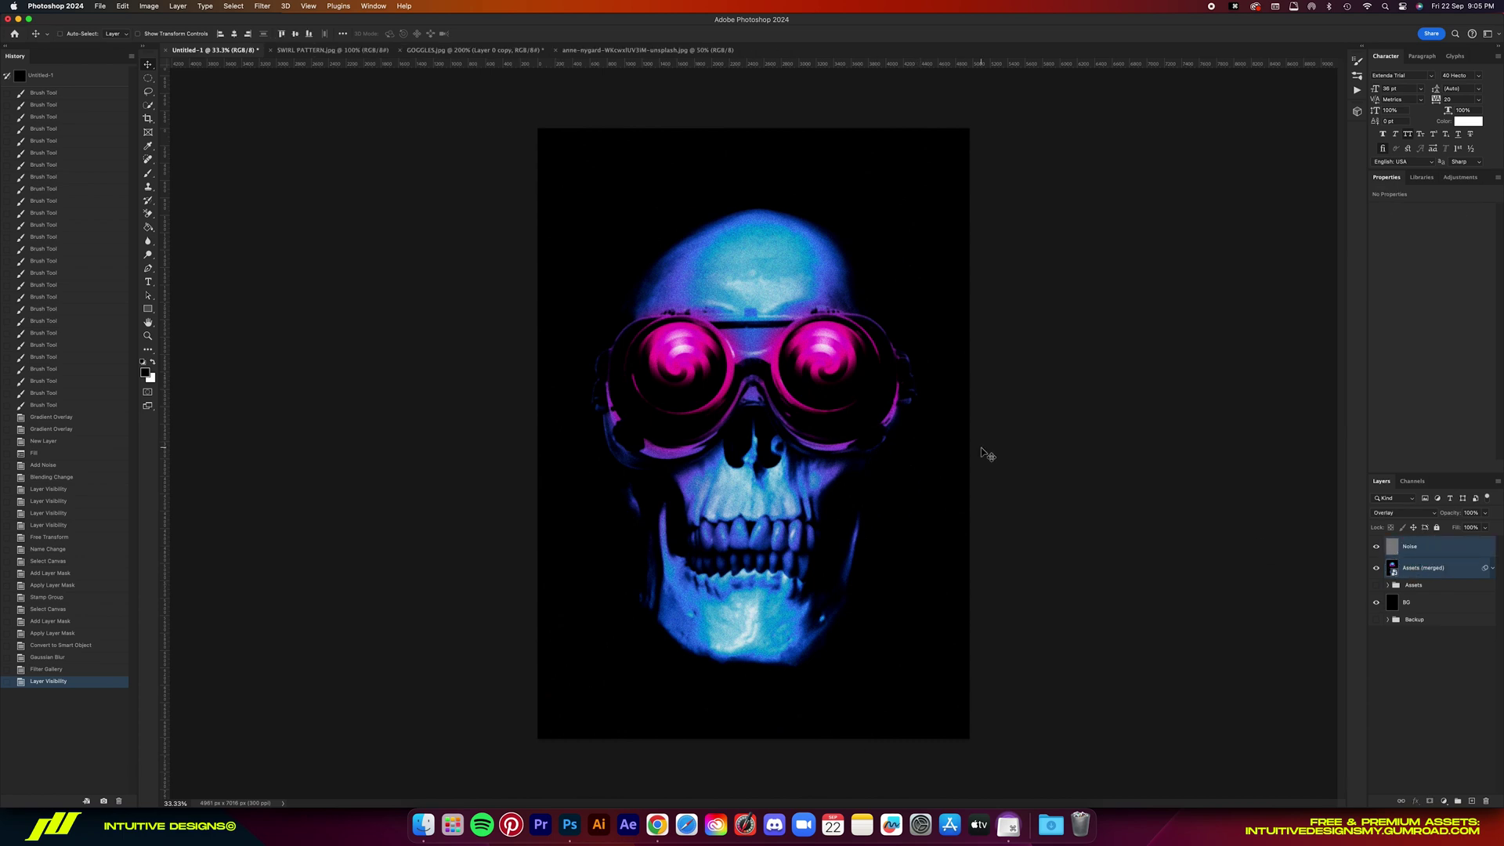
key("alt+super+e")
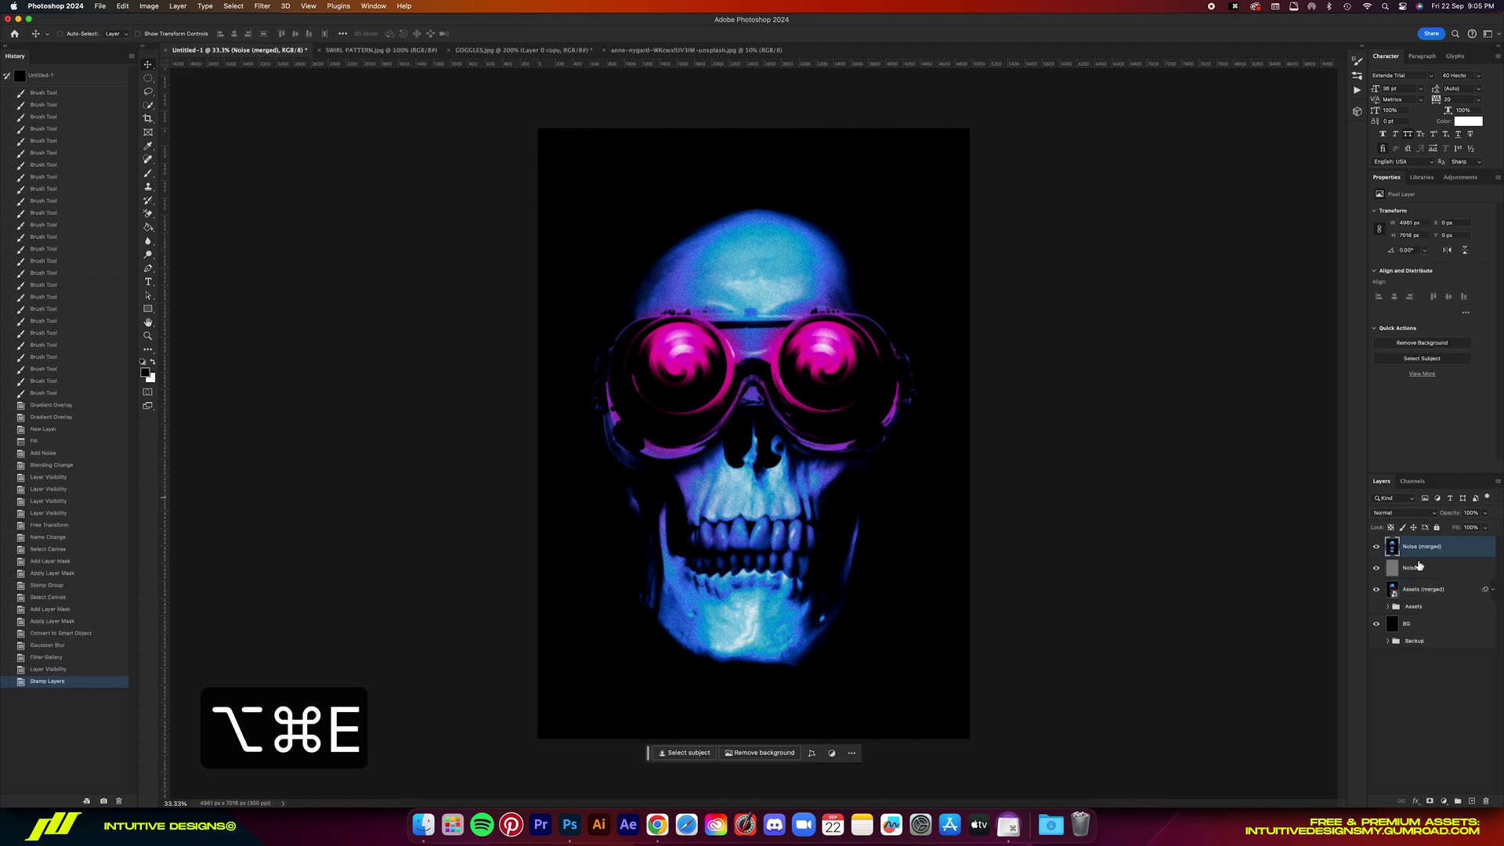
left_click(1377, 569)
left_click(1376, 589)
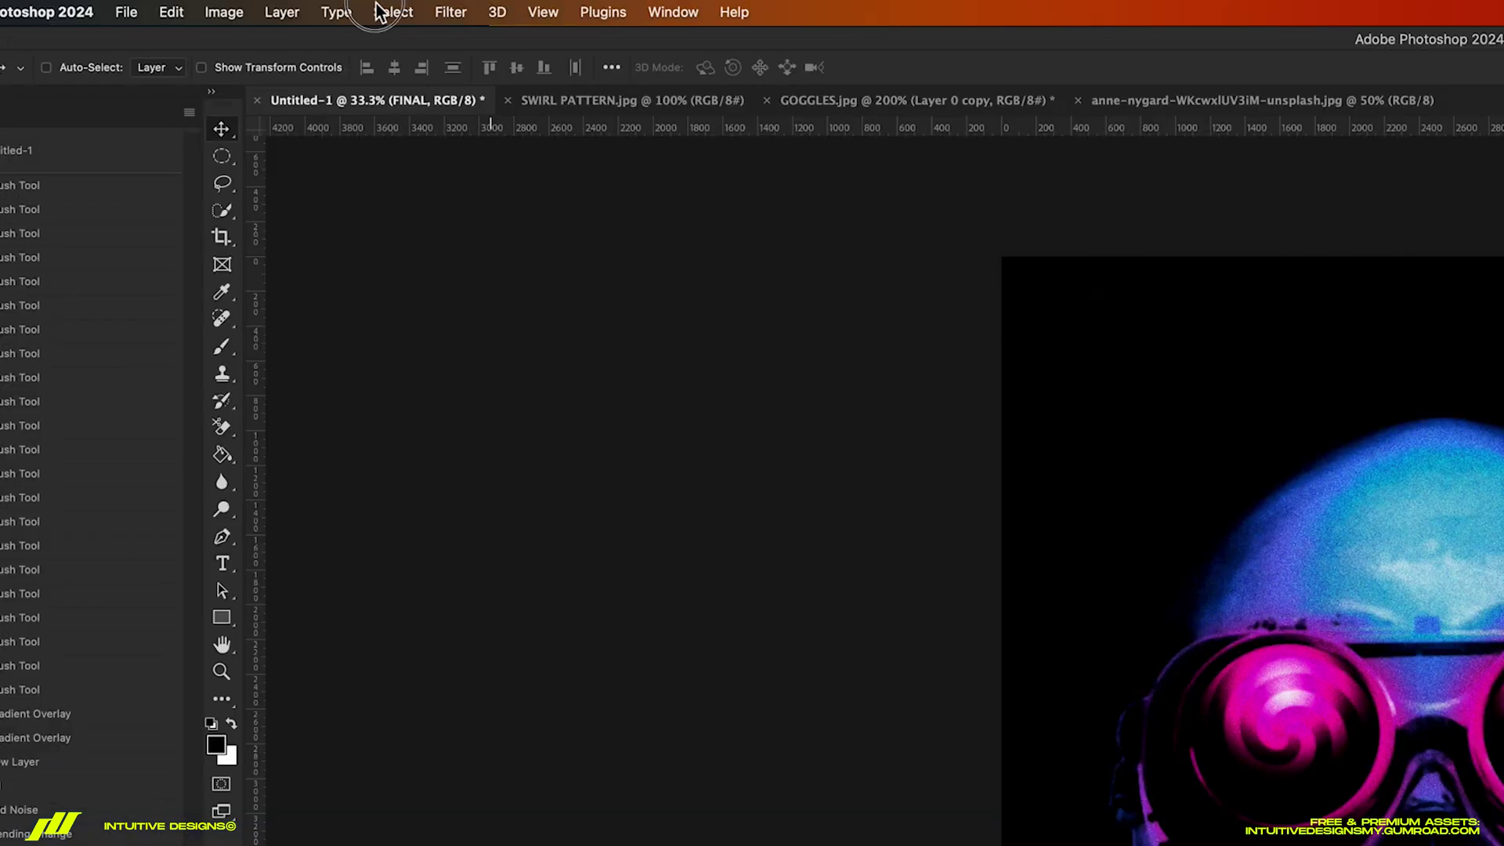
- Mask the FINAL layer with an inverted Shadows colour-range selection at Range 20
left_click(234, 6)
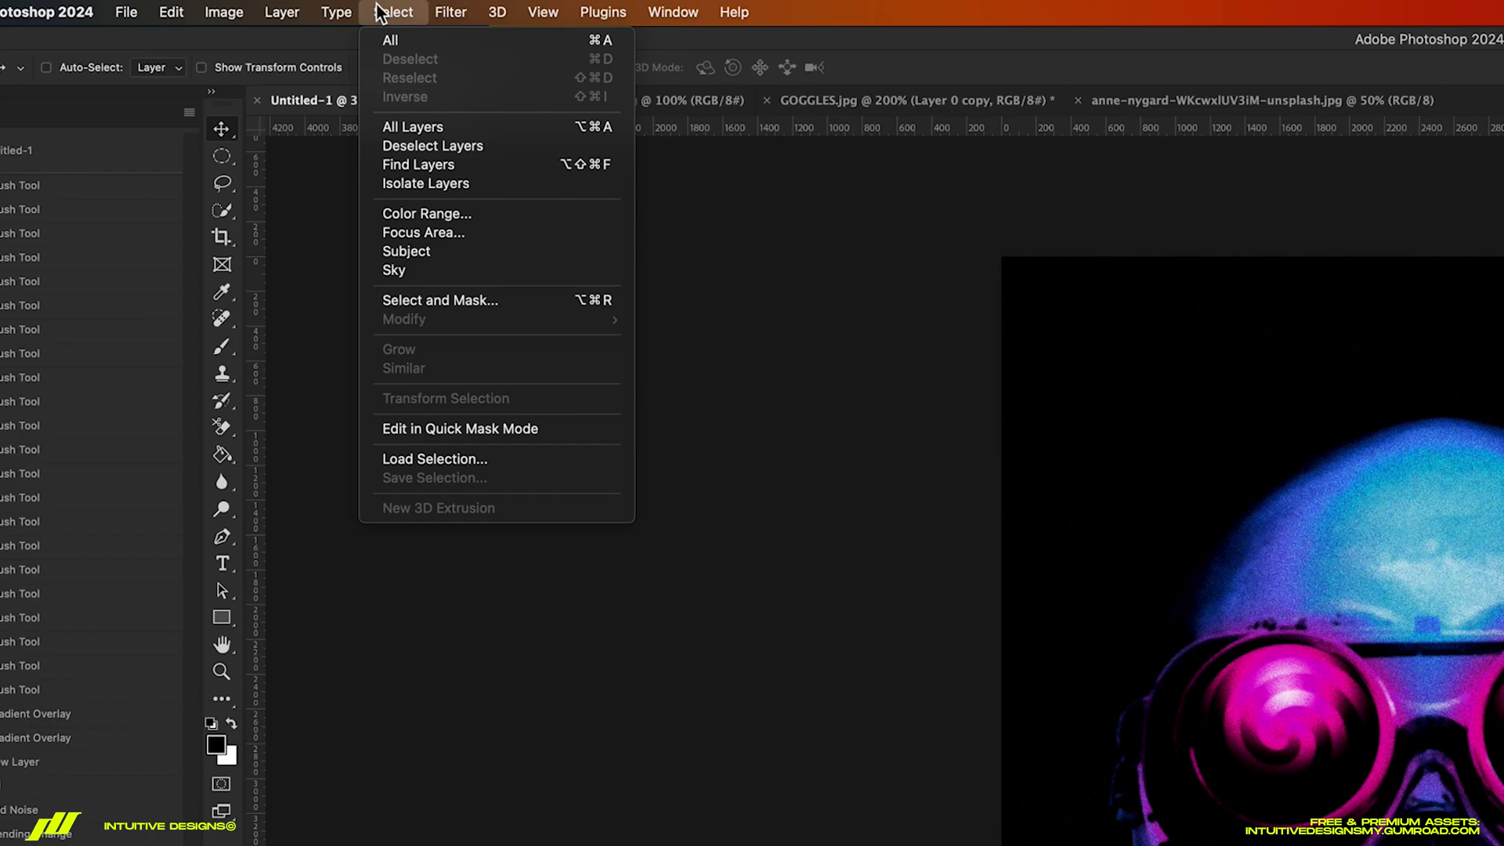
left_click(456, 214)
left_click(830, 210)
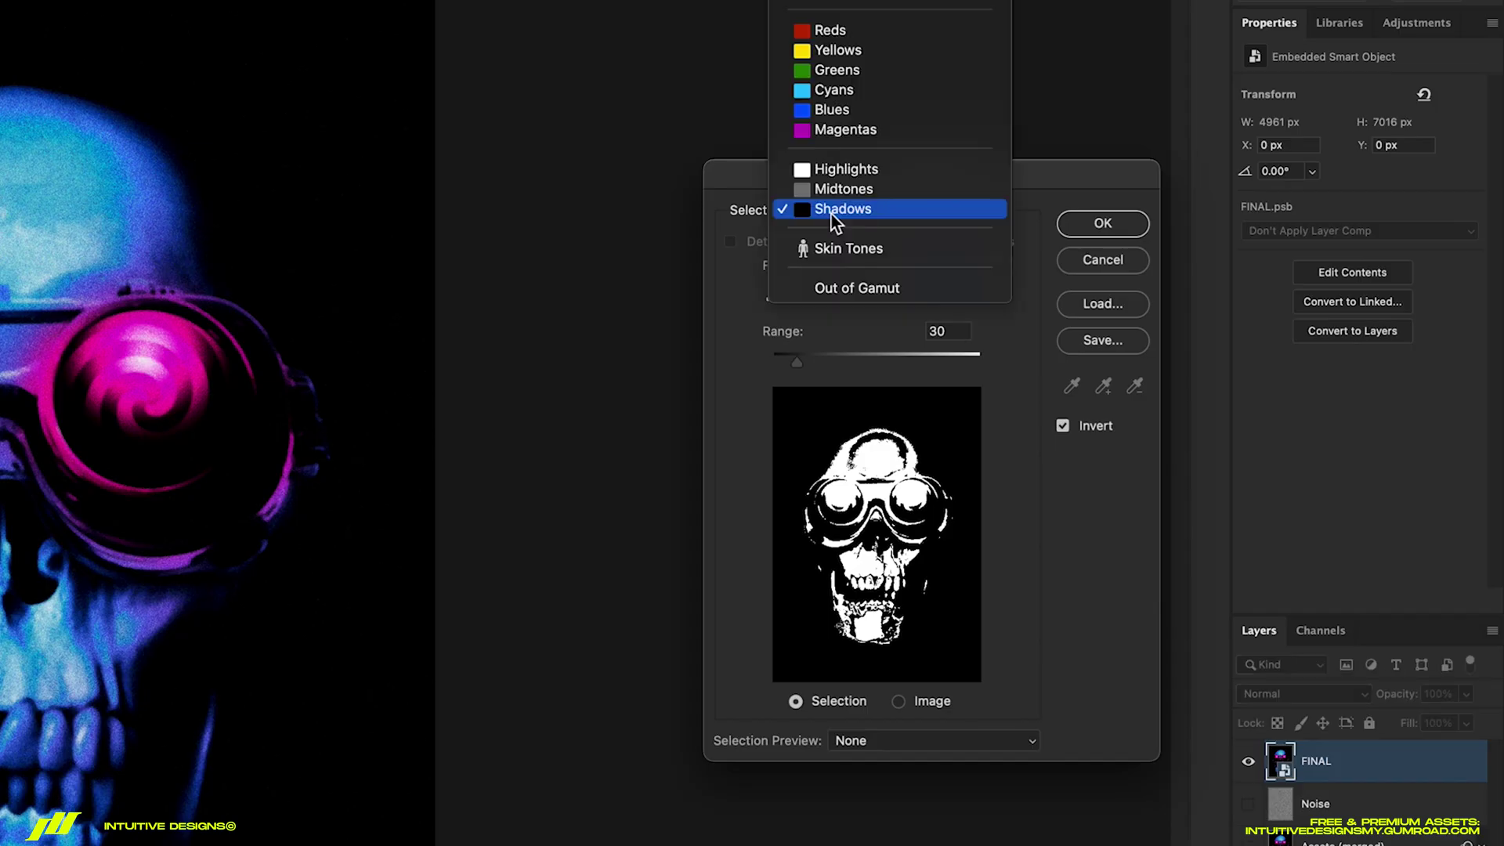
left_click(830, 211)
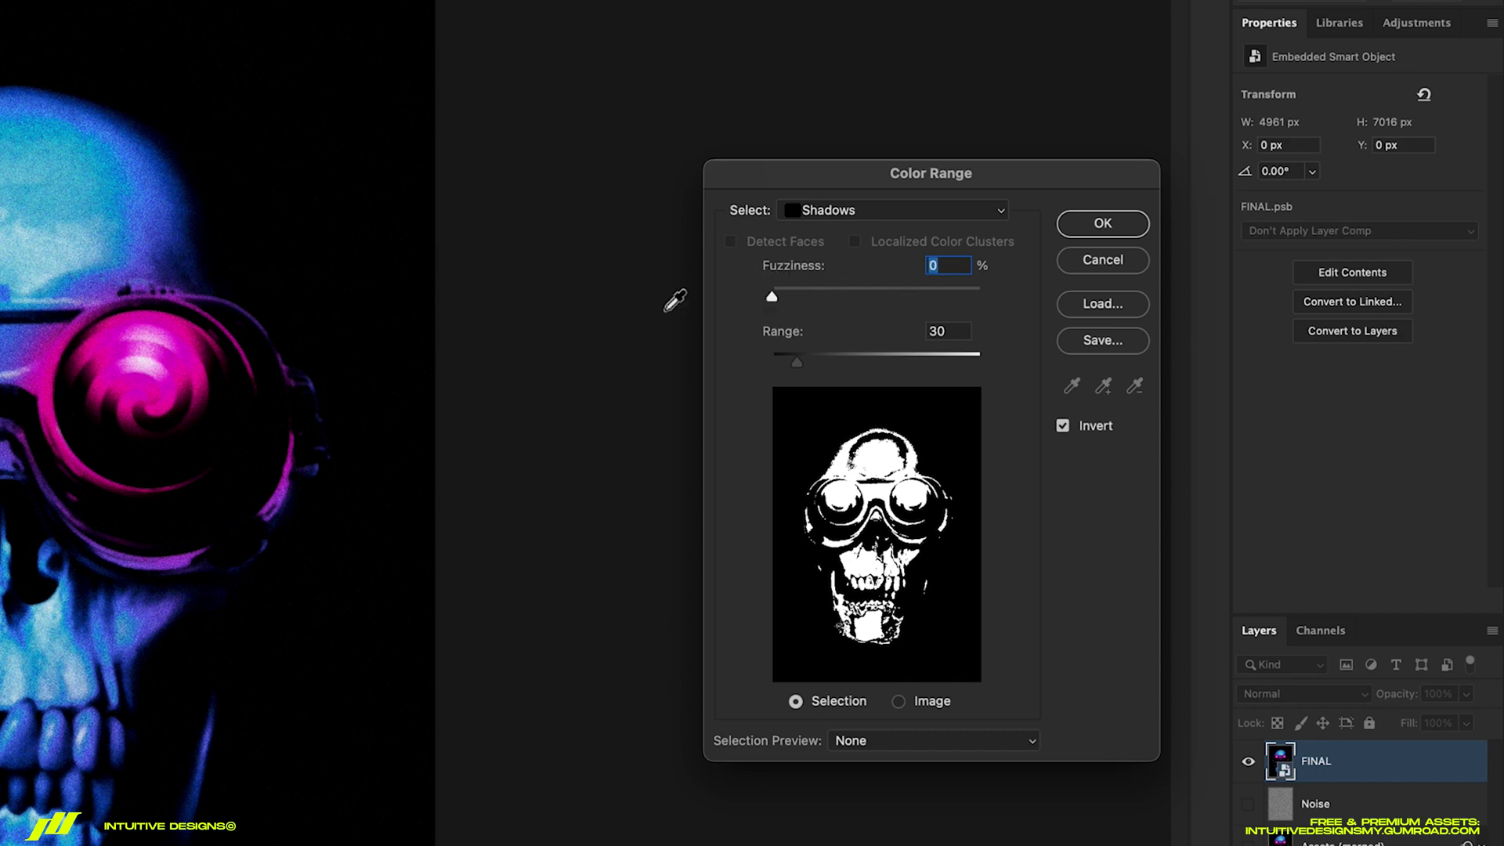
key("Tab")
key("shift+Down")
left_click(1101, 226)
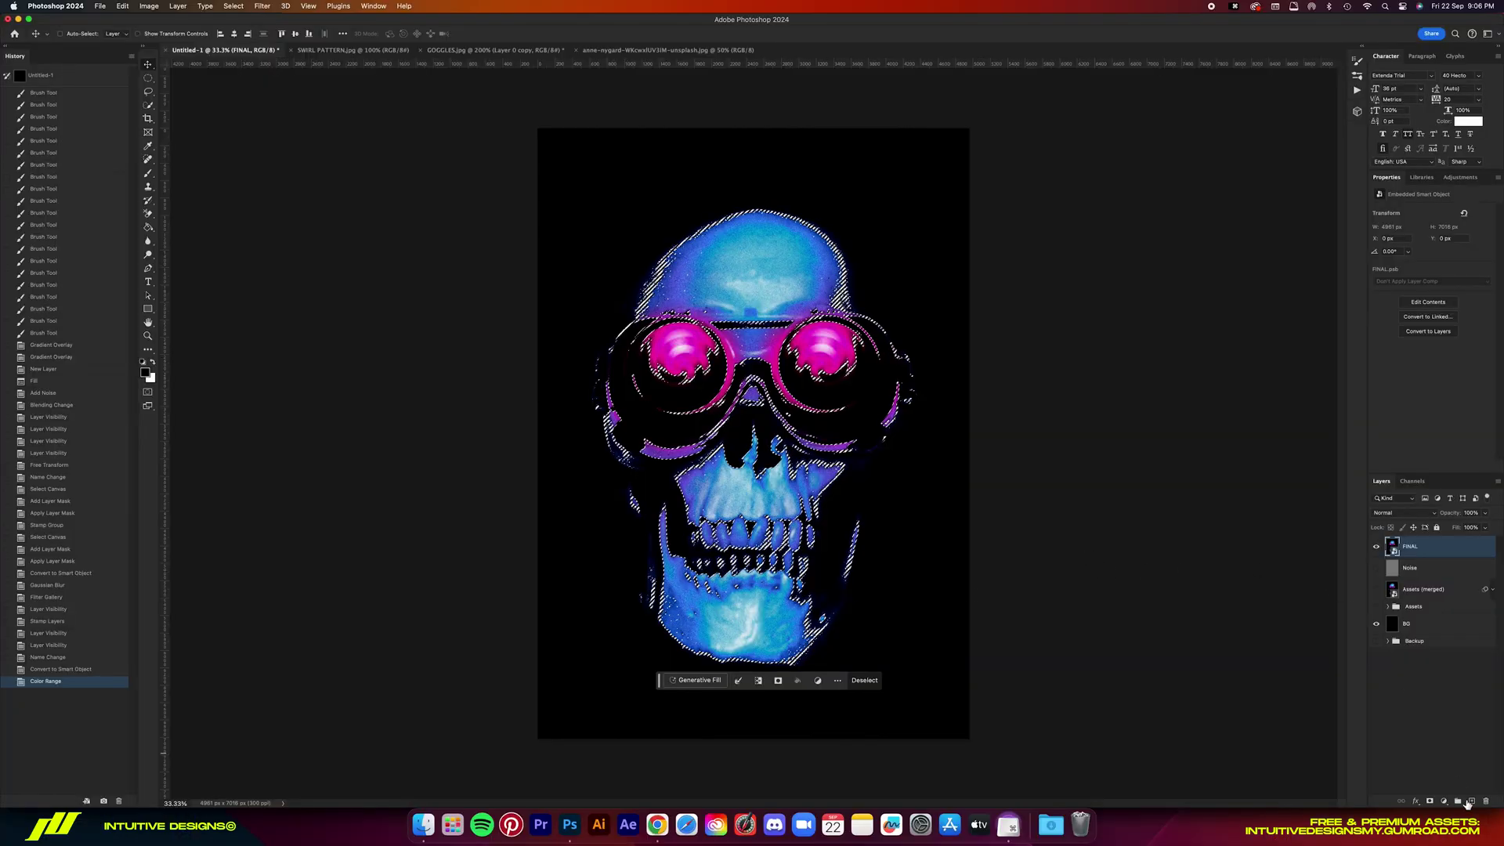
left_click(1430, 802)
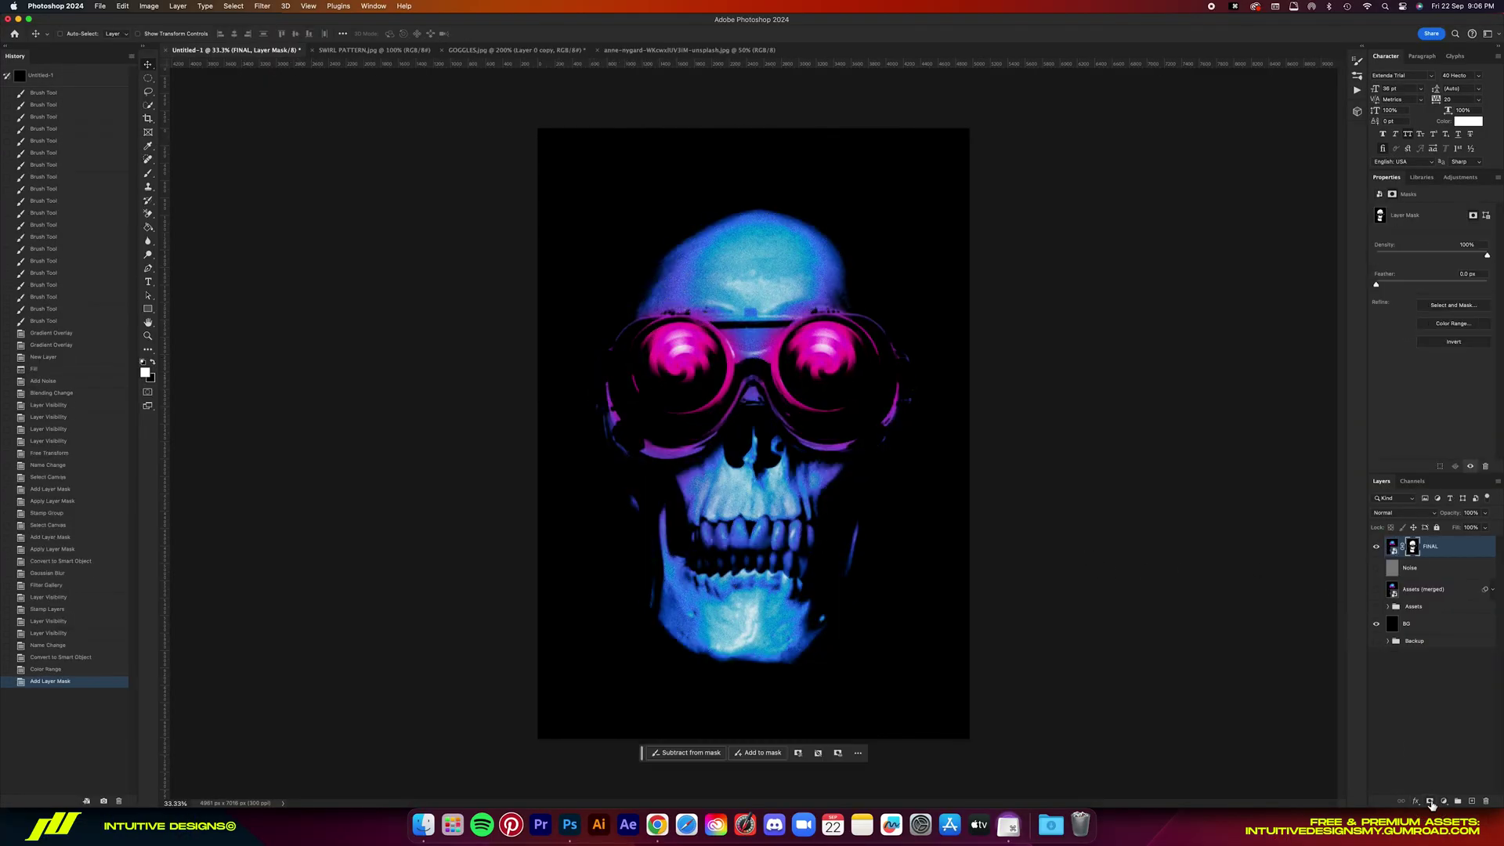
- Add a white 'edendept' type layer just below the skull's chin, keeping the BG layer visible
left_click(1378, 622)
left_click(1378, 622)
key("t")
left_click(563, 663)
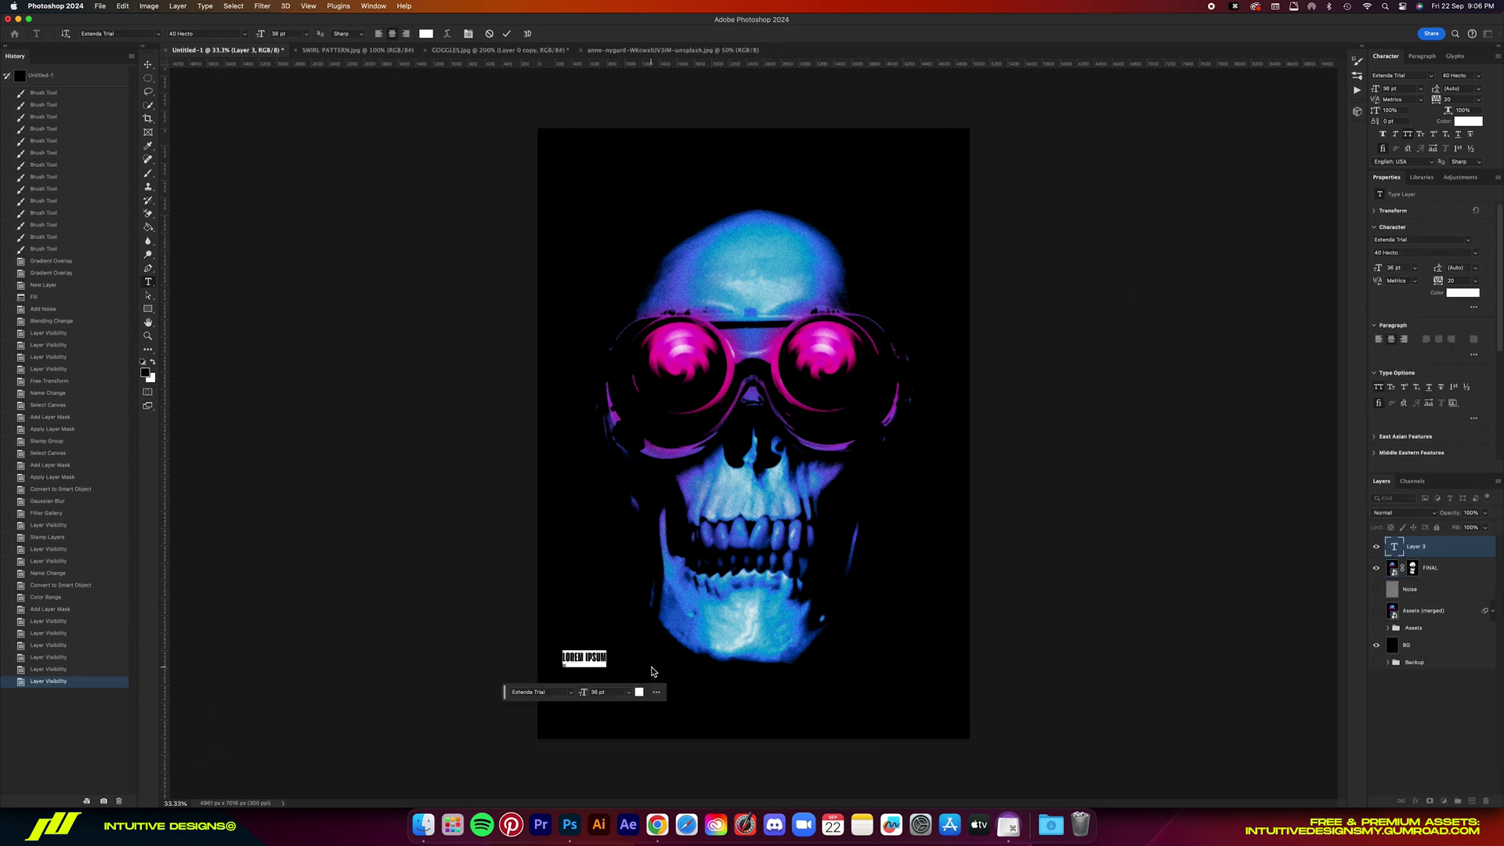
type("hellstareden")
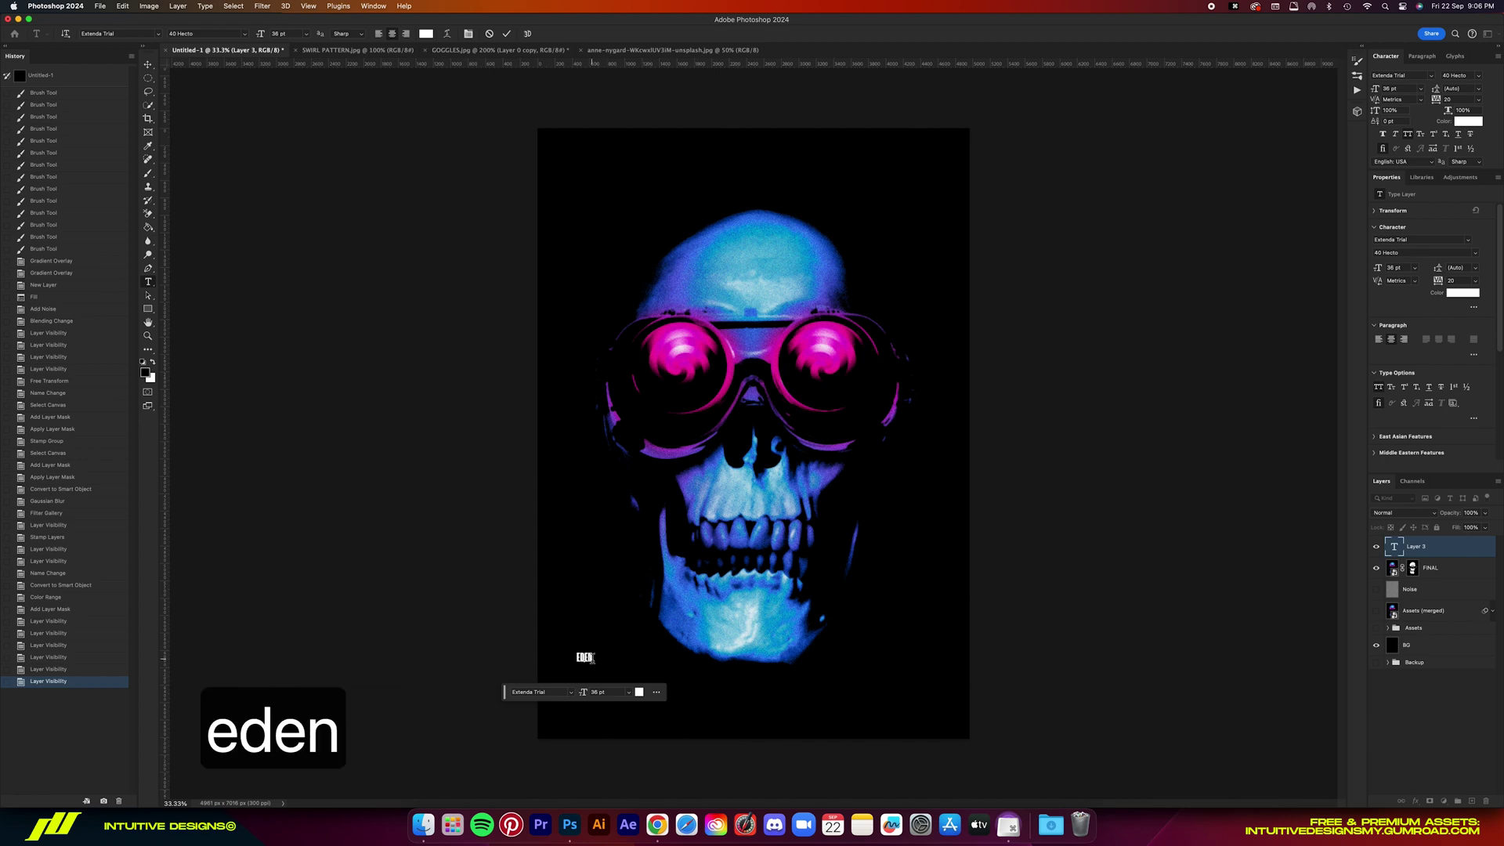
type("ma")
key("BackSpace")
key("BackSpace")
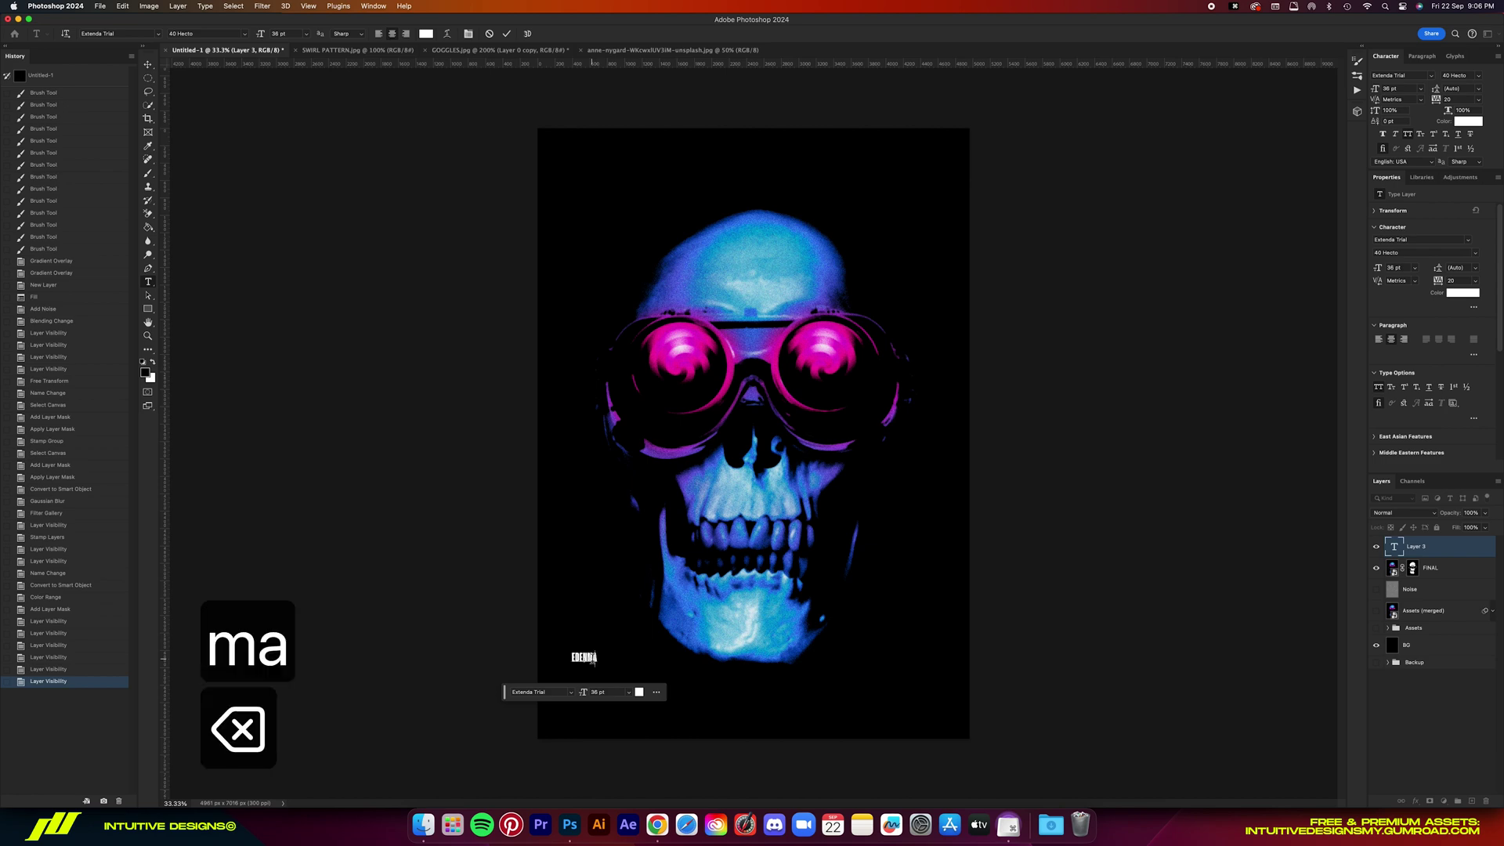
type("dept")
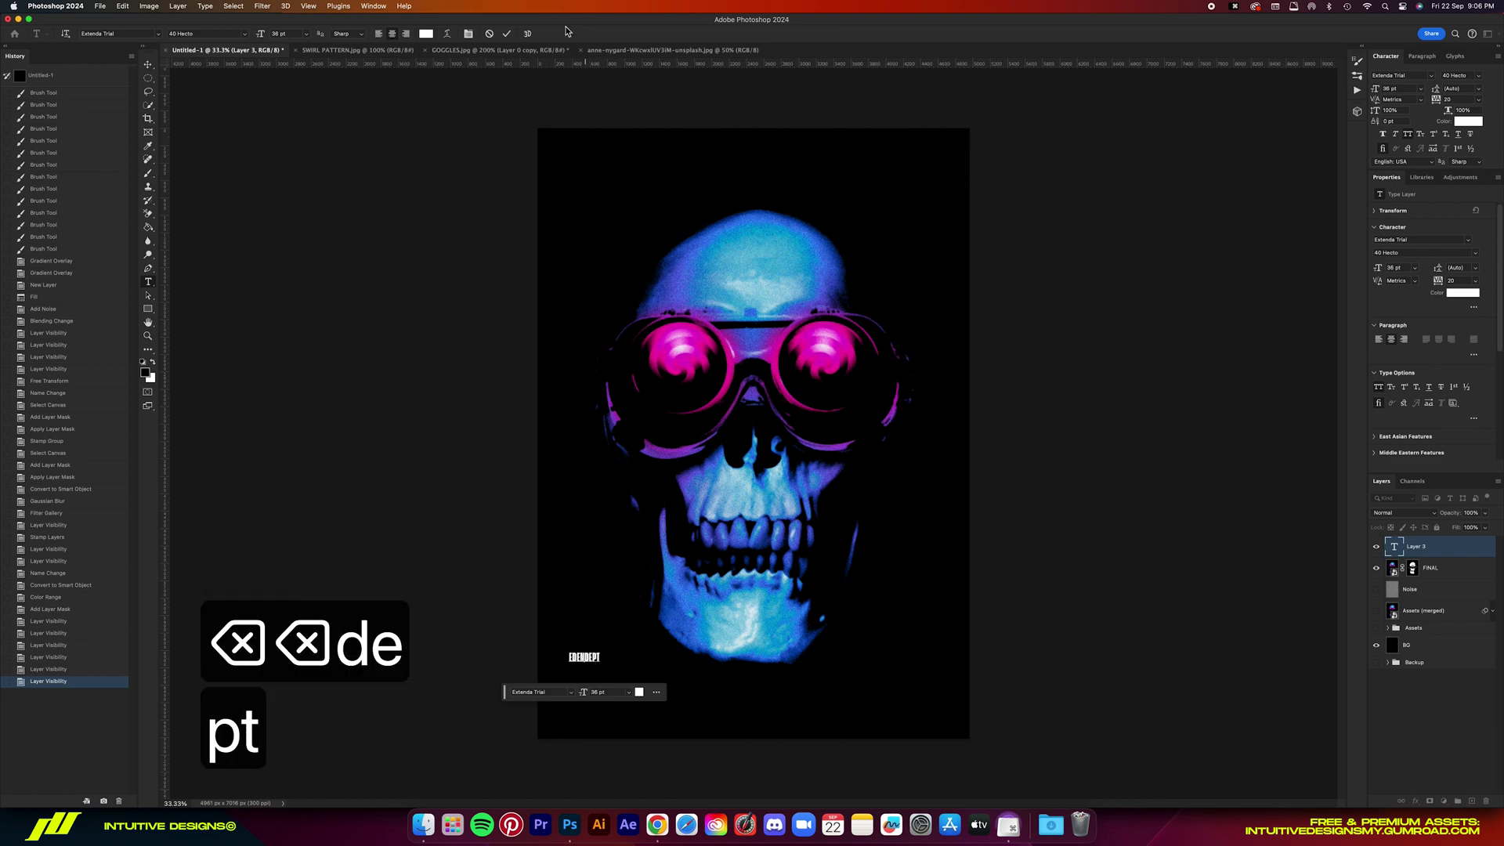
left_click(506, 33)
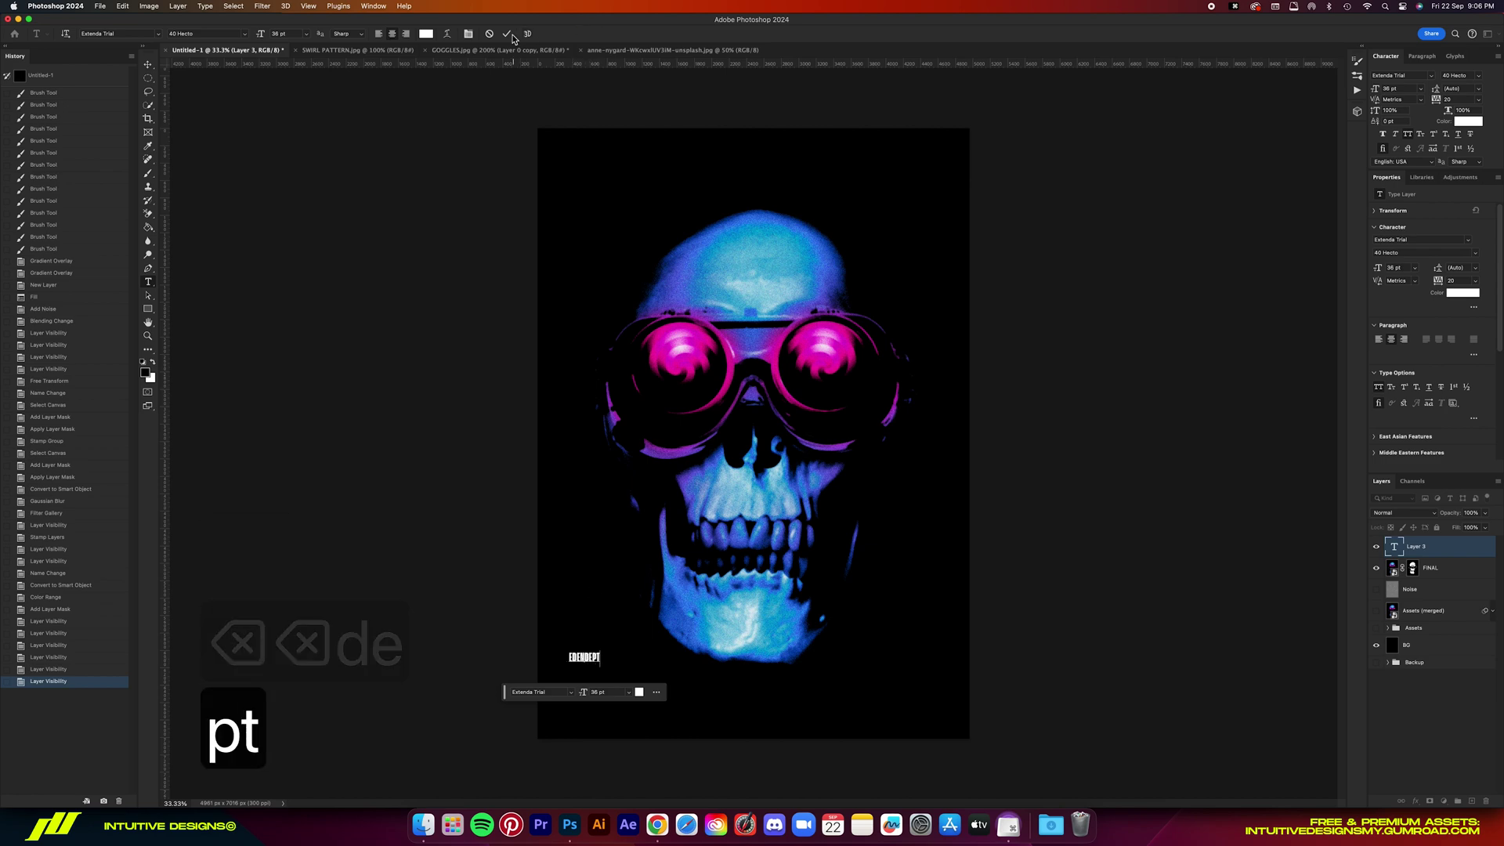
- Enlarge the EDENDEPT text to 72 pt and move it toward the poster's lower right
left_click(628, 692)
left_click(608, 732)
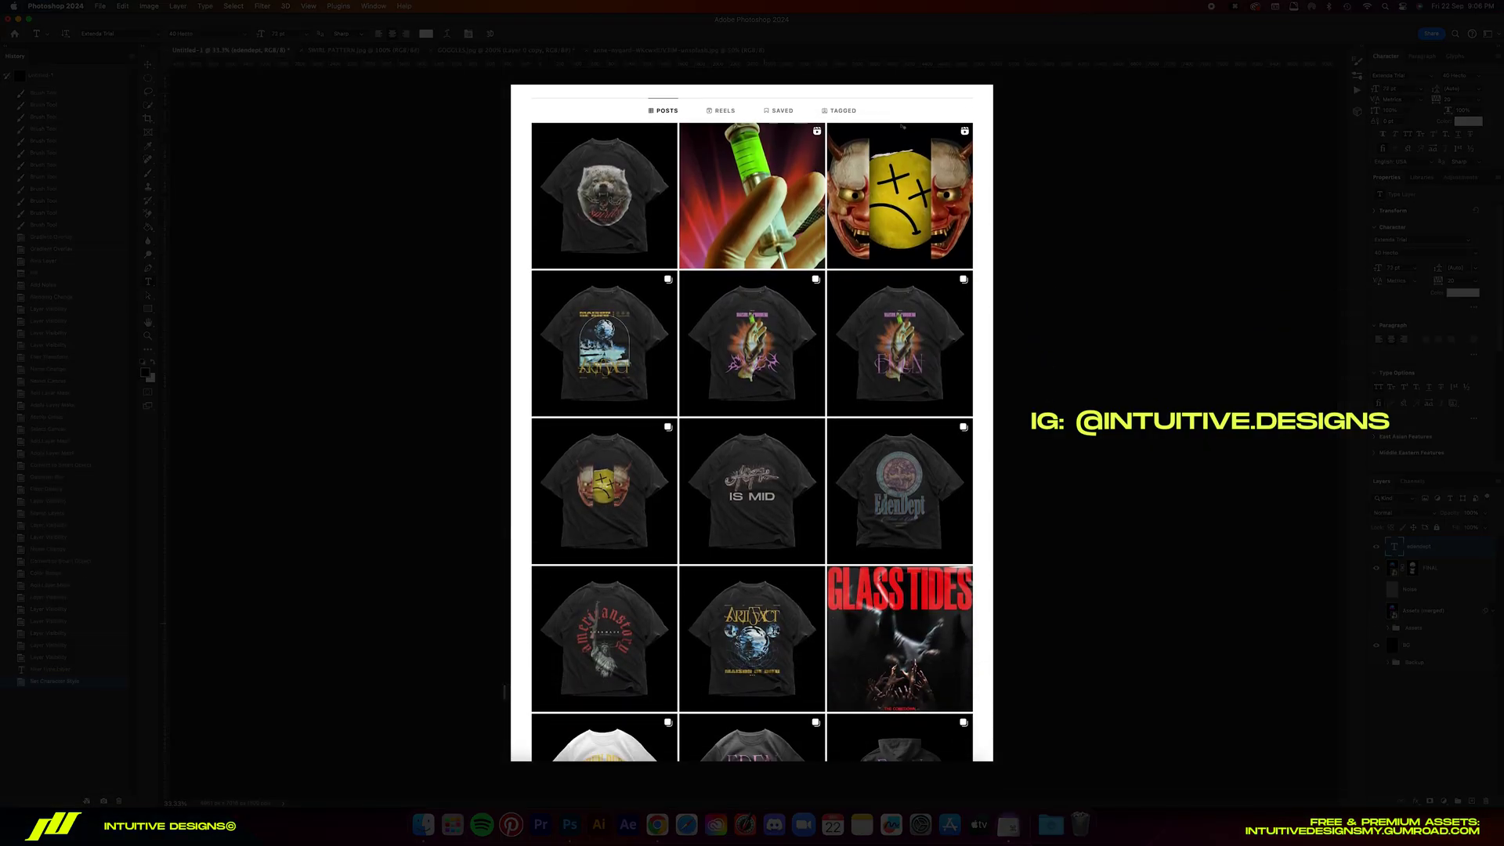
key("v")
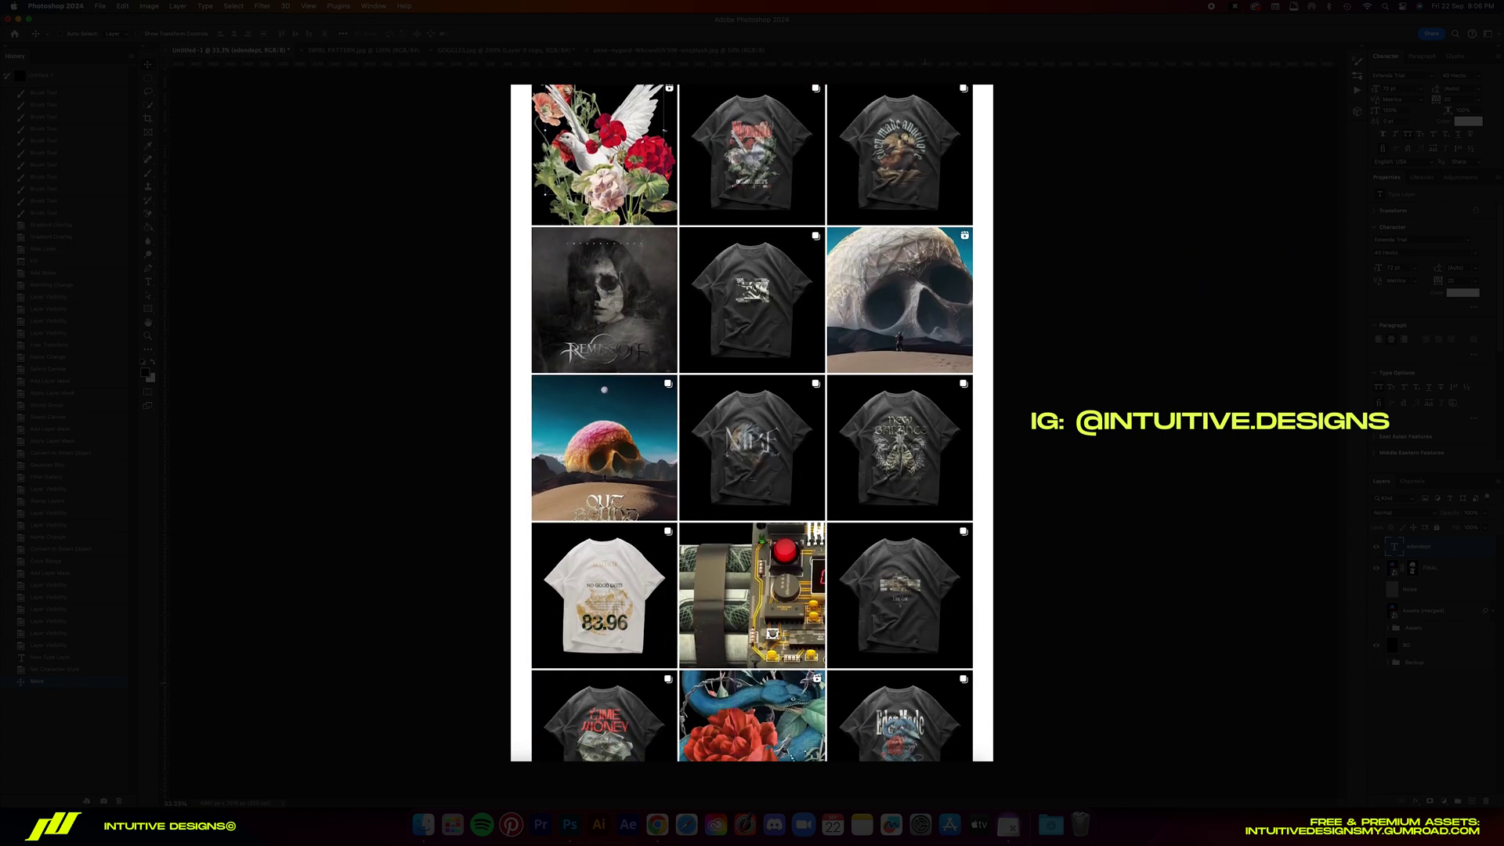
key("t")
left_click(926, 732)
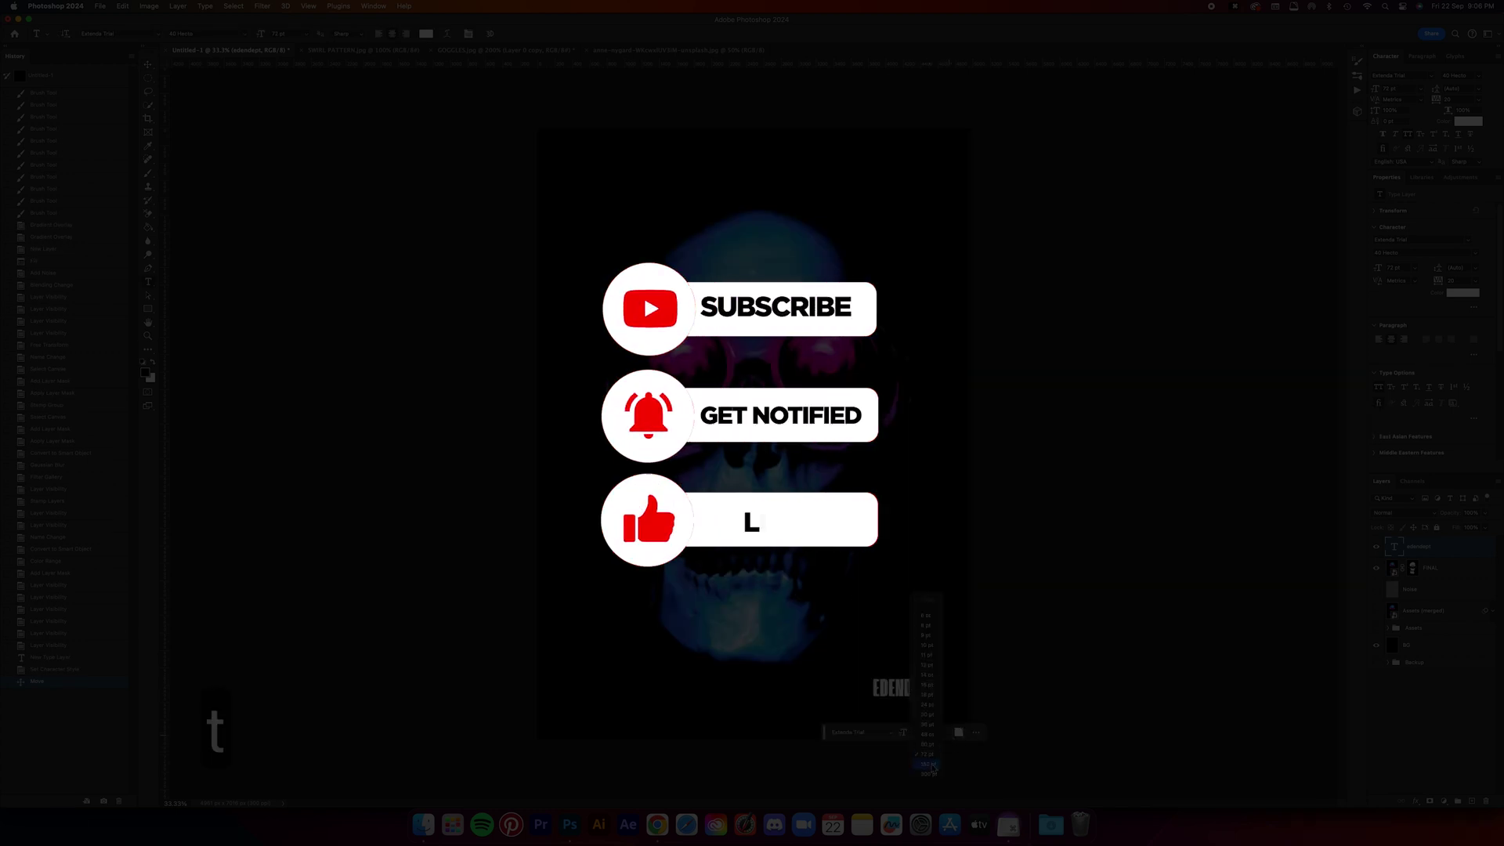
key("v")
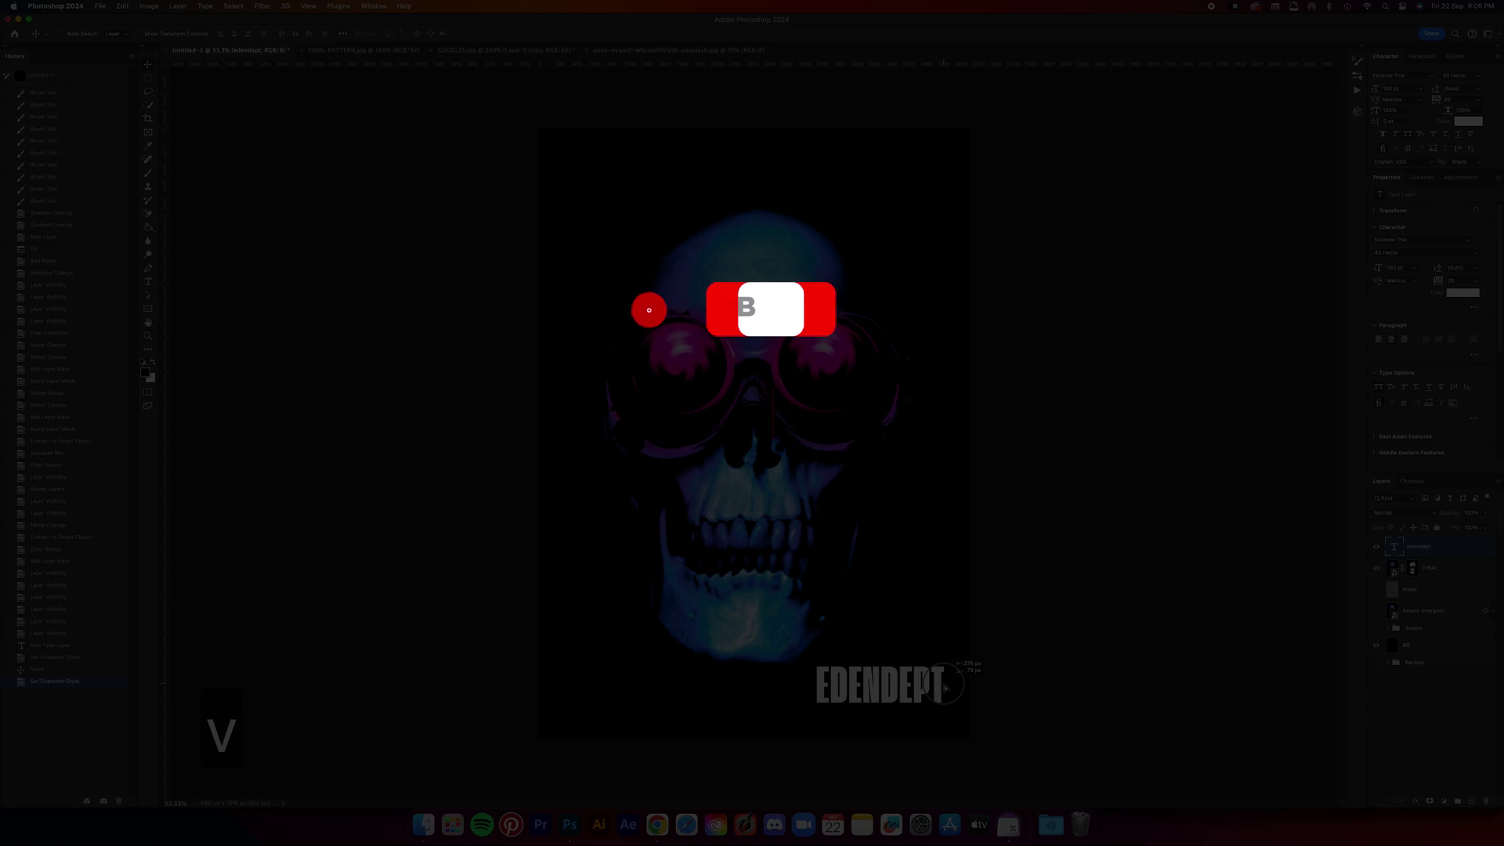